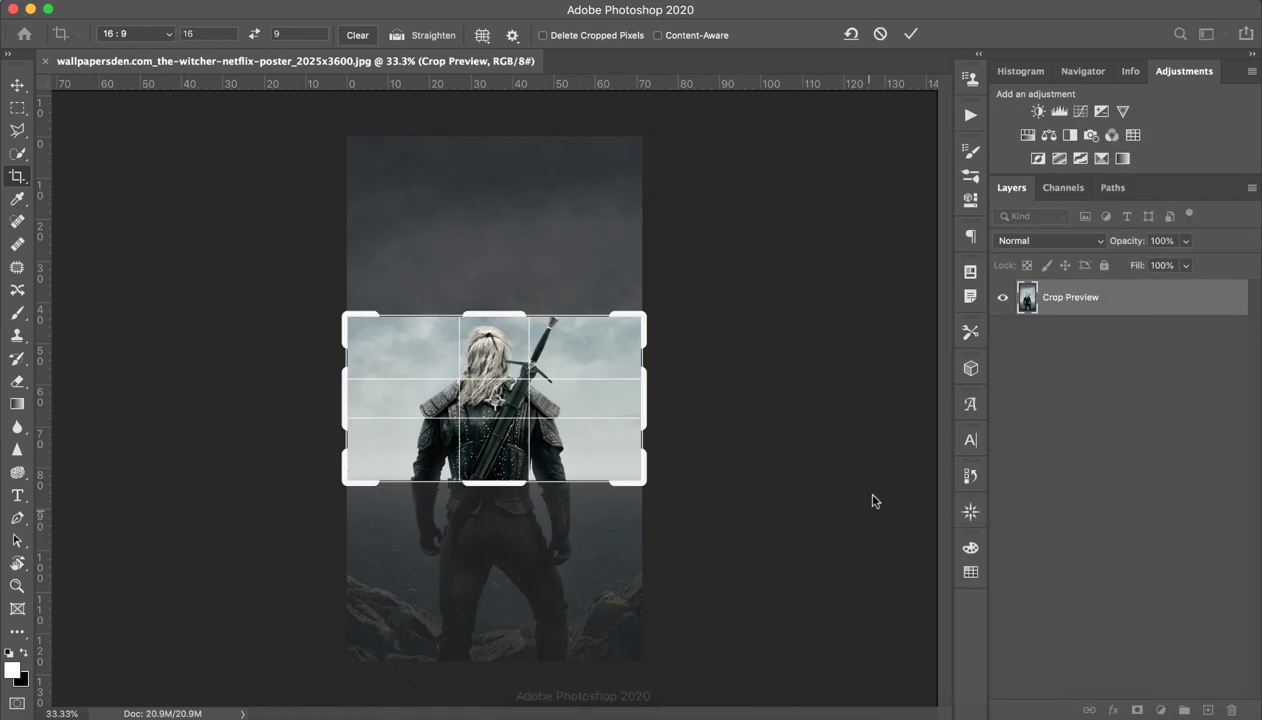
# Cancel the 16:9 crop to keep the full Witcher poster, and pick the Brush tool.
pyautogui.press('Escape')
pyautogui.press('b')
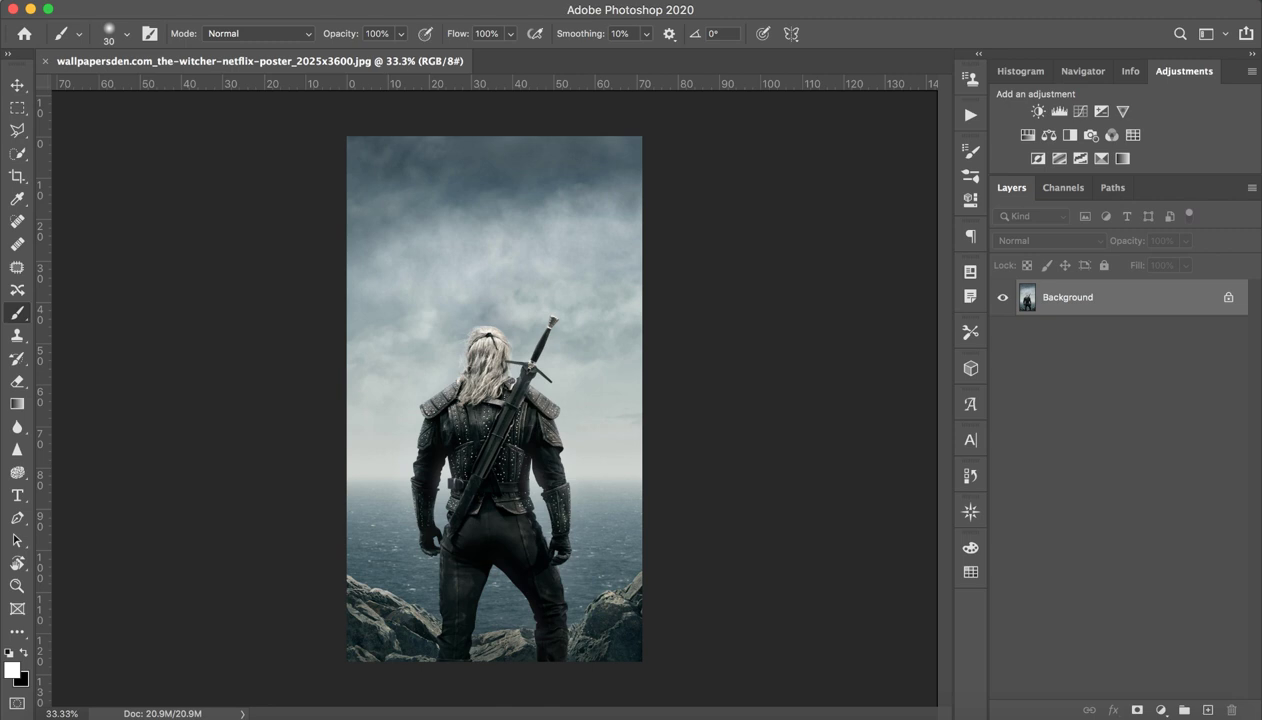
pyautogui.moveTo(328, 61)
pyautogui.mouseDown()
pyautogui.moveTo(430, 170)
pyautogui.moveTo(460, 100)
pyautogui.mouseUp()
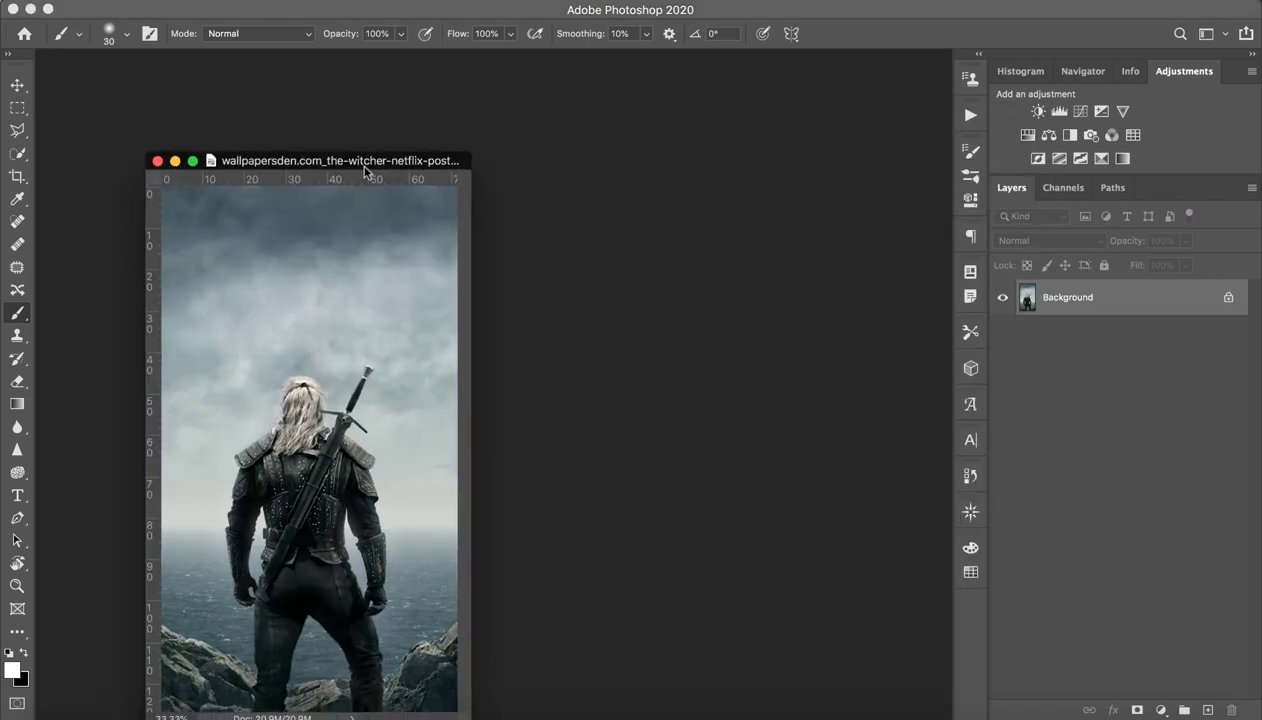
pyautogui.moveTo(575, 117); pyautogui.dragTo(555, 122)
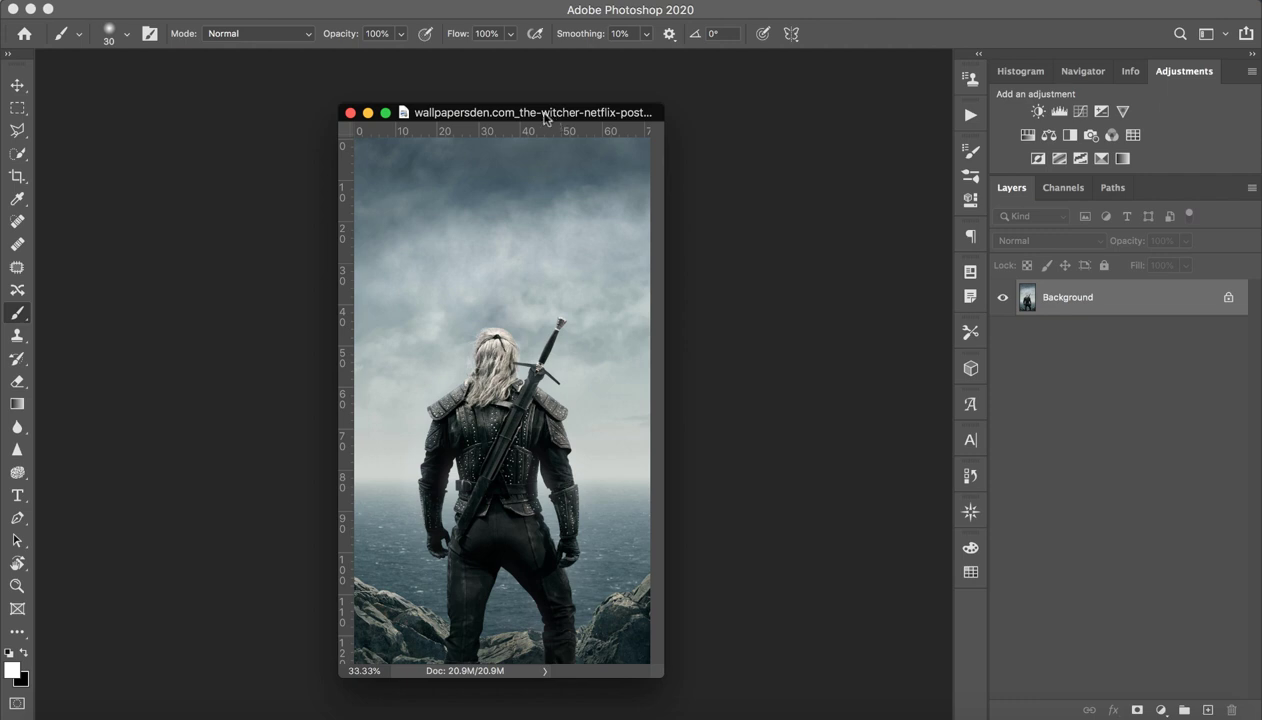
pyautogui.moveTo(555, 122)
pyautogui.mouseDown()
pyautogui.moveTo(330, 62)
pyautogui.moveTo(234, 56)
pyautogui.moveTo(298, 66)
pyautogui.mouseUp()
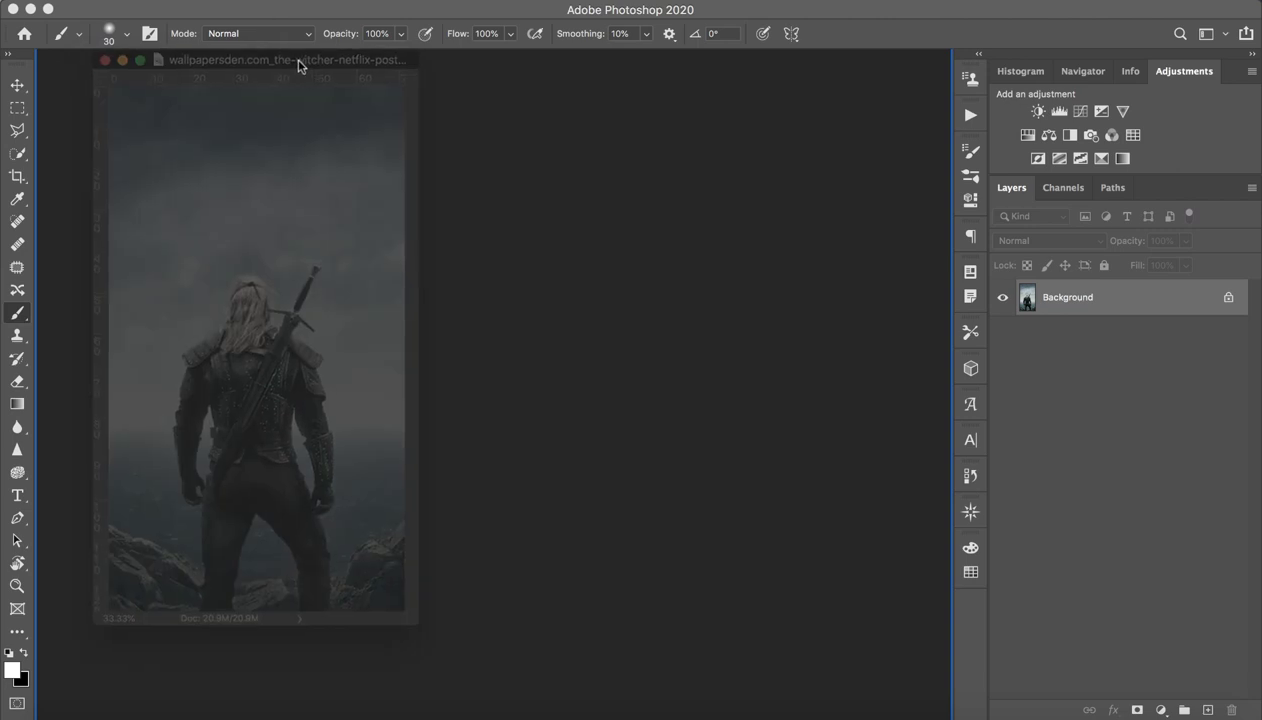
pyautogui.moveTo(298, 66); pyautogui.dragTo(318, 60)
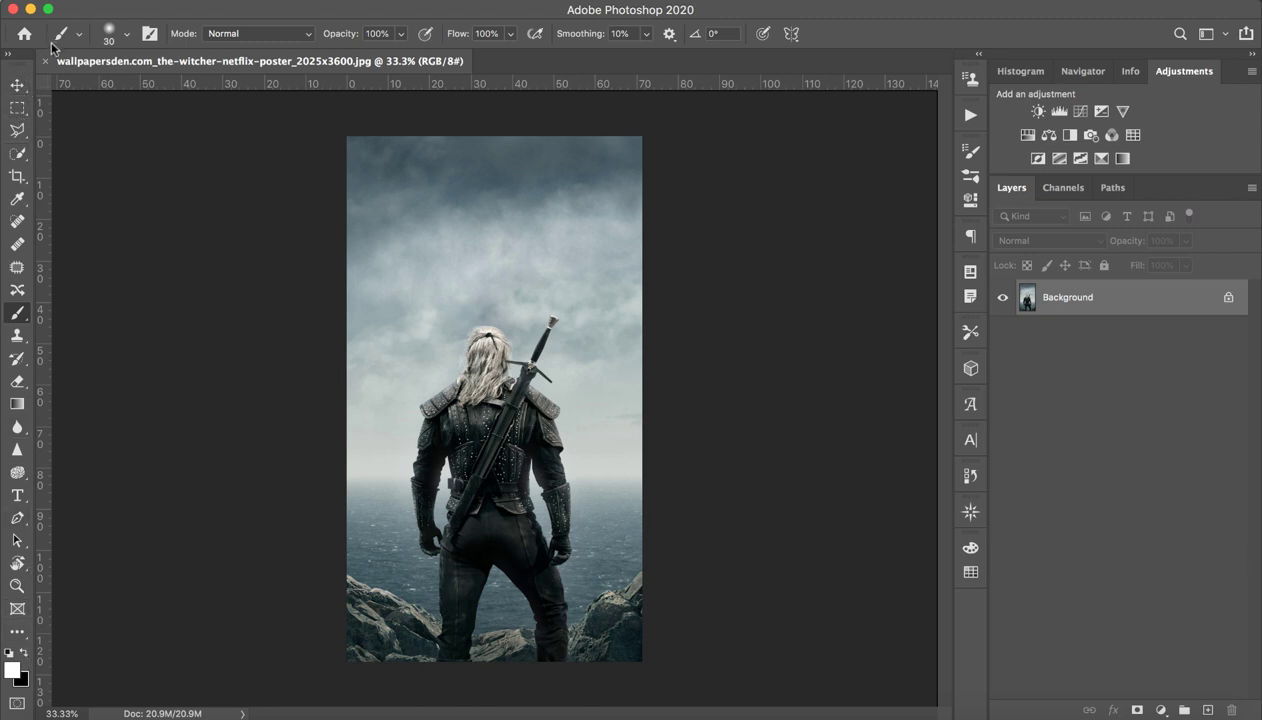
pyautogui.click(17, 86)
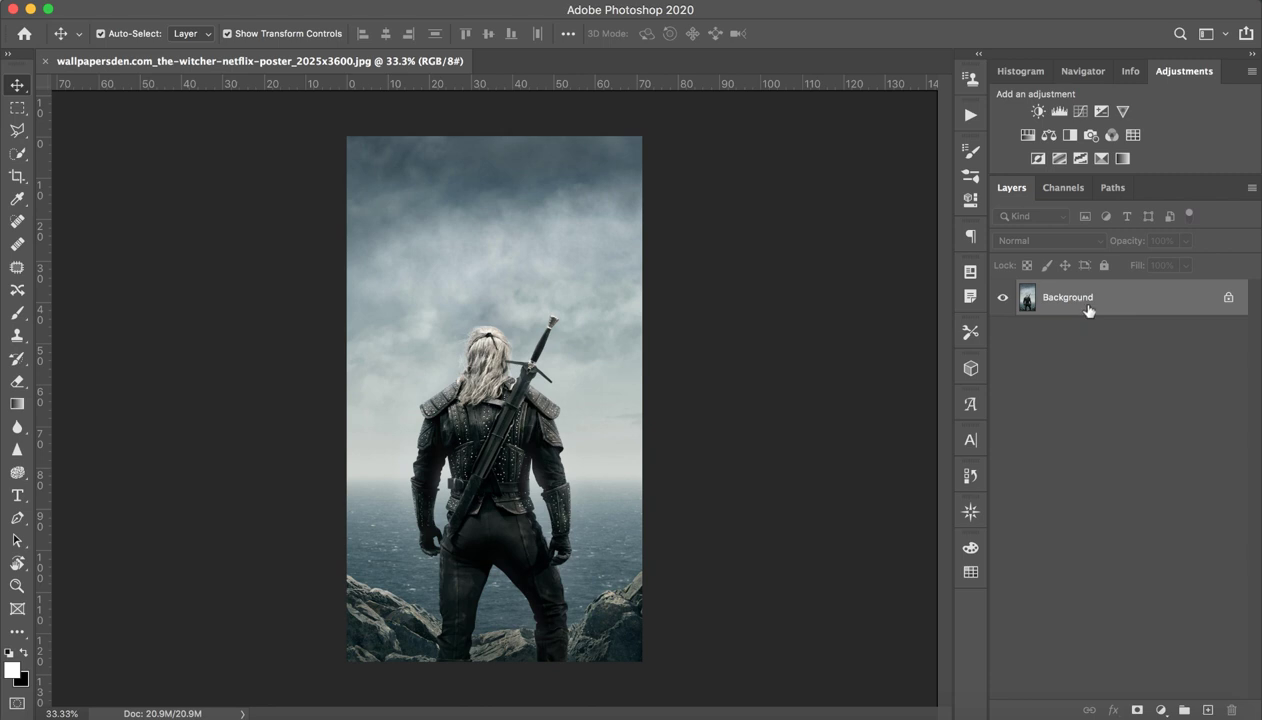
pyautogui.click(1228, 299)
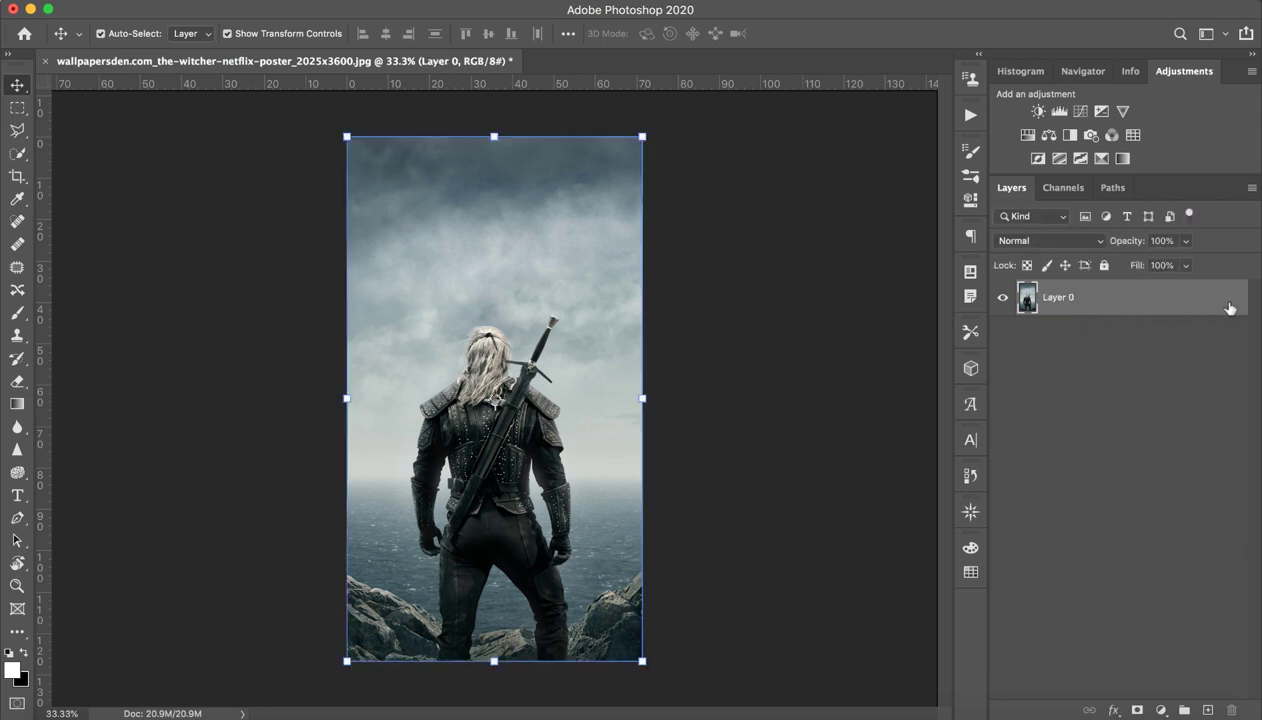
pyautogui.moveTo(484, 338); pyautogui.dragTo(476, 392)
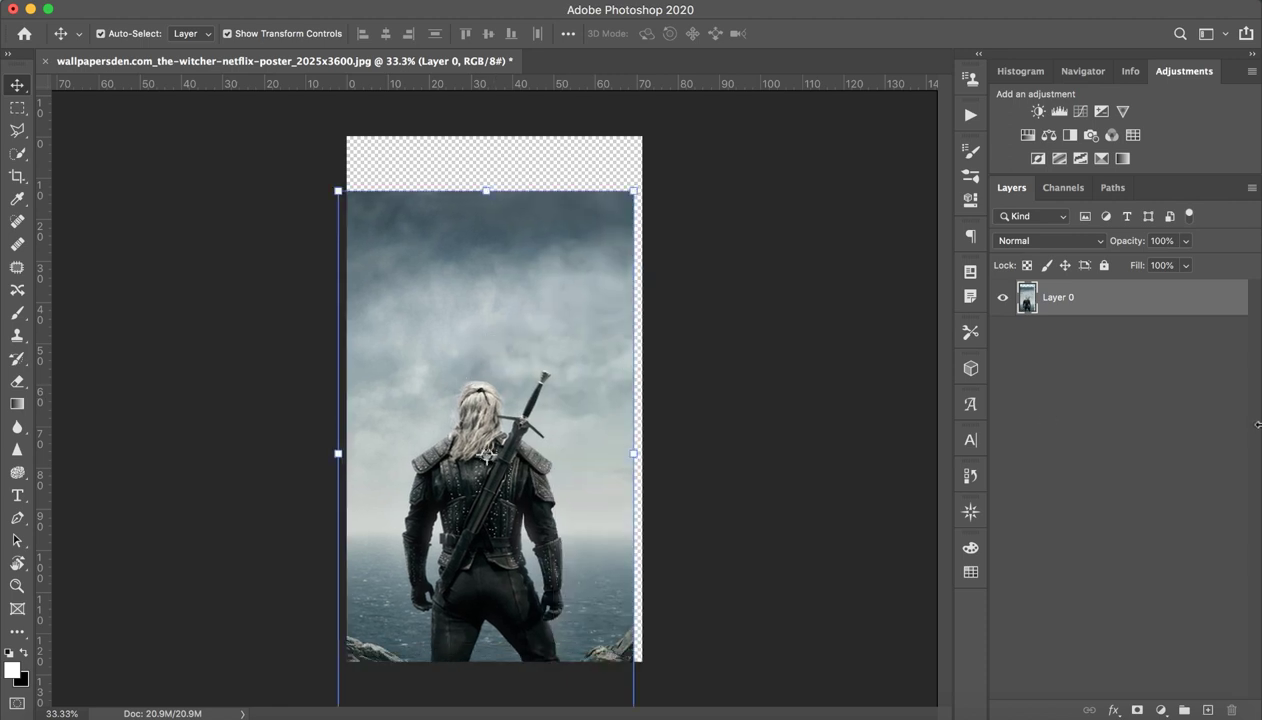
pyautogui.hotkey('ctrl', 'z')
pyautogui.hotkey('ctrl', 'z')
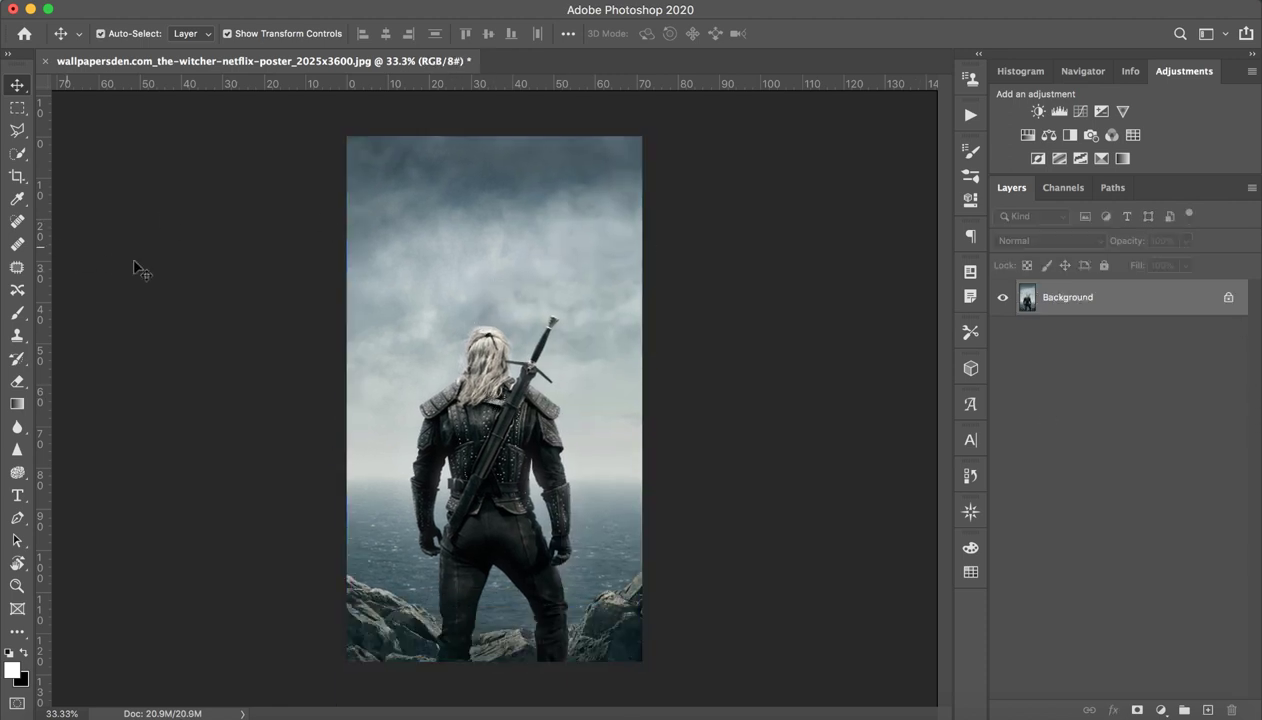
pyautogui.moveTo(380, 432); pyautogui.dragTo(501, 309)
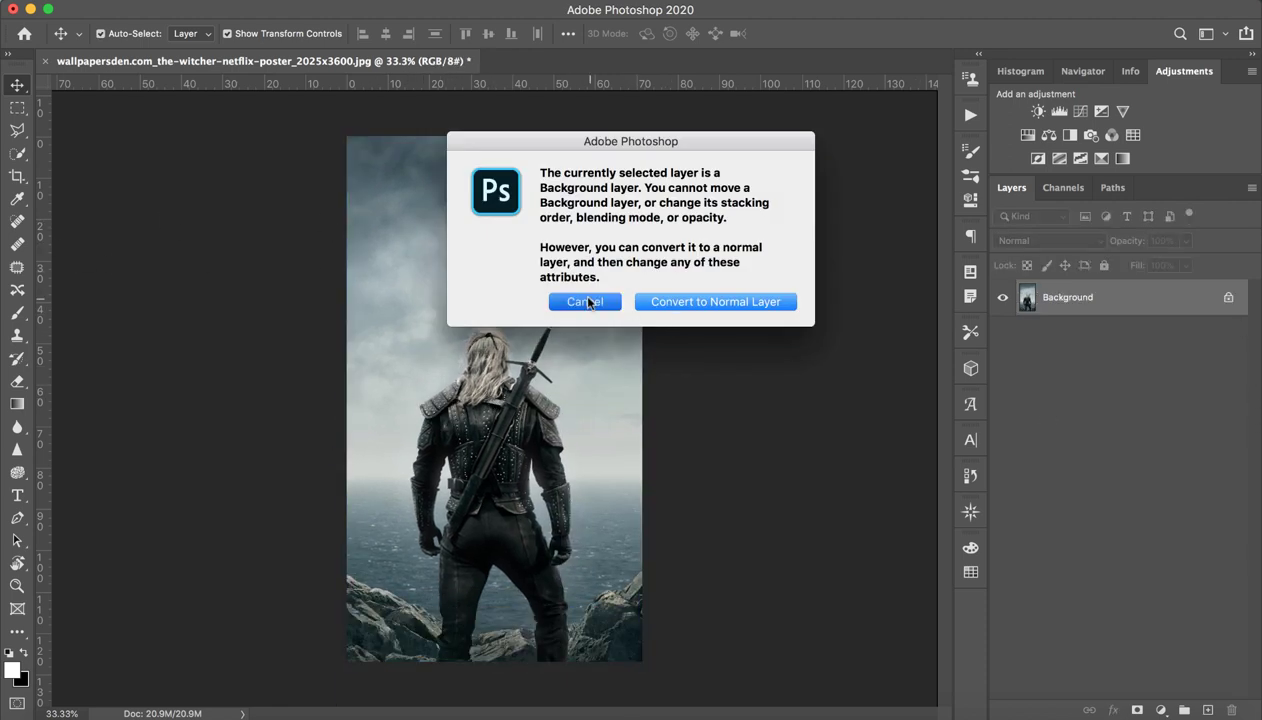
pyautogui.click(587, 302)
pyautogui.moveTo(462, 489); pyautogui.dragTo(470, 460)
pyautogui.click(582, 299)
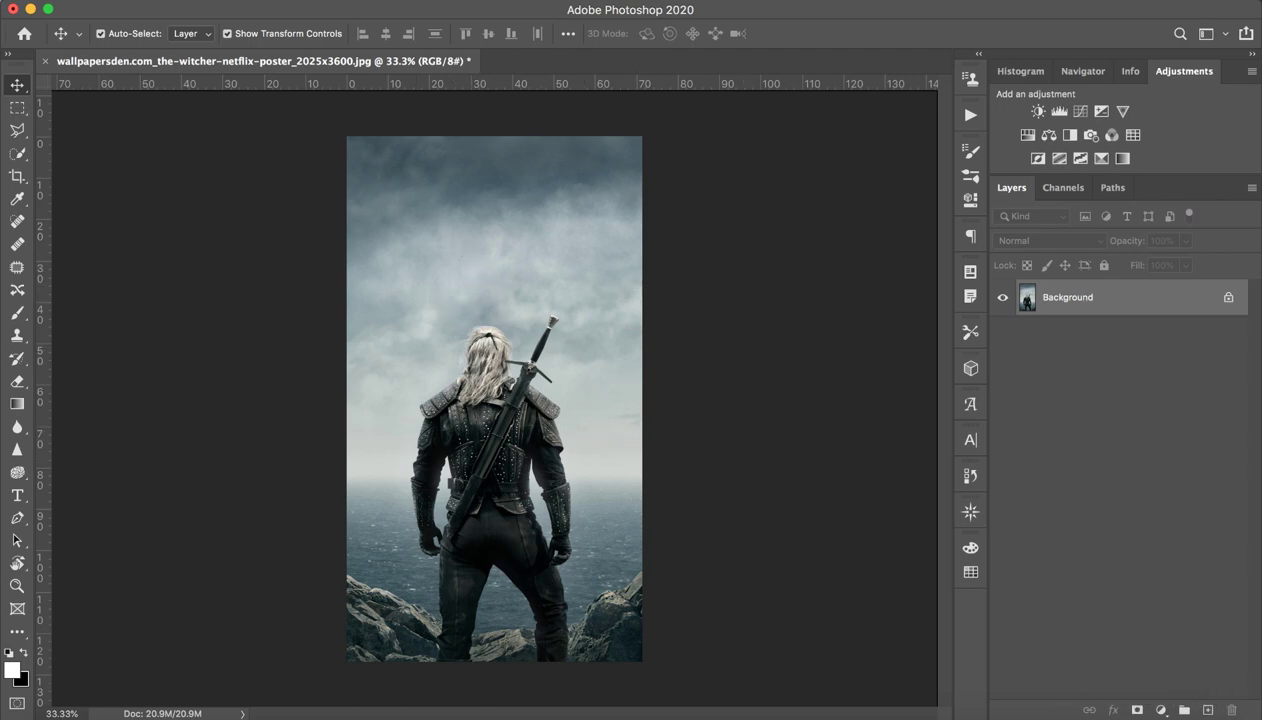
pyautogui.click(1090, 708)
pyautogui.click(1118, 712)
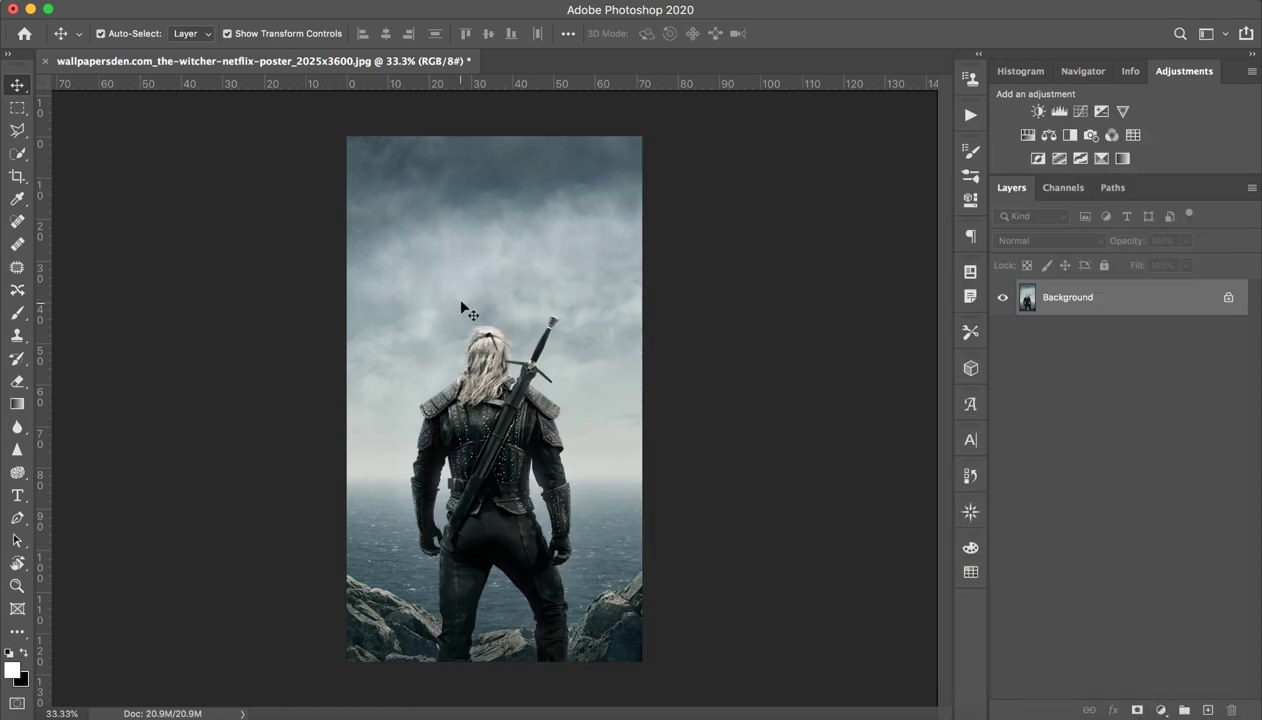
pyautogui.moveTo(716, 297); pyautogui.dragTo(460, 305)
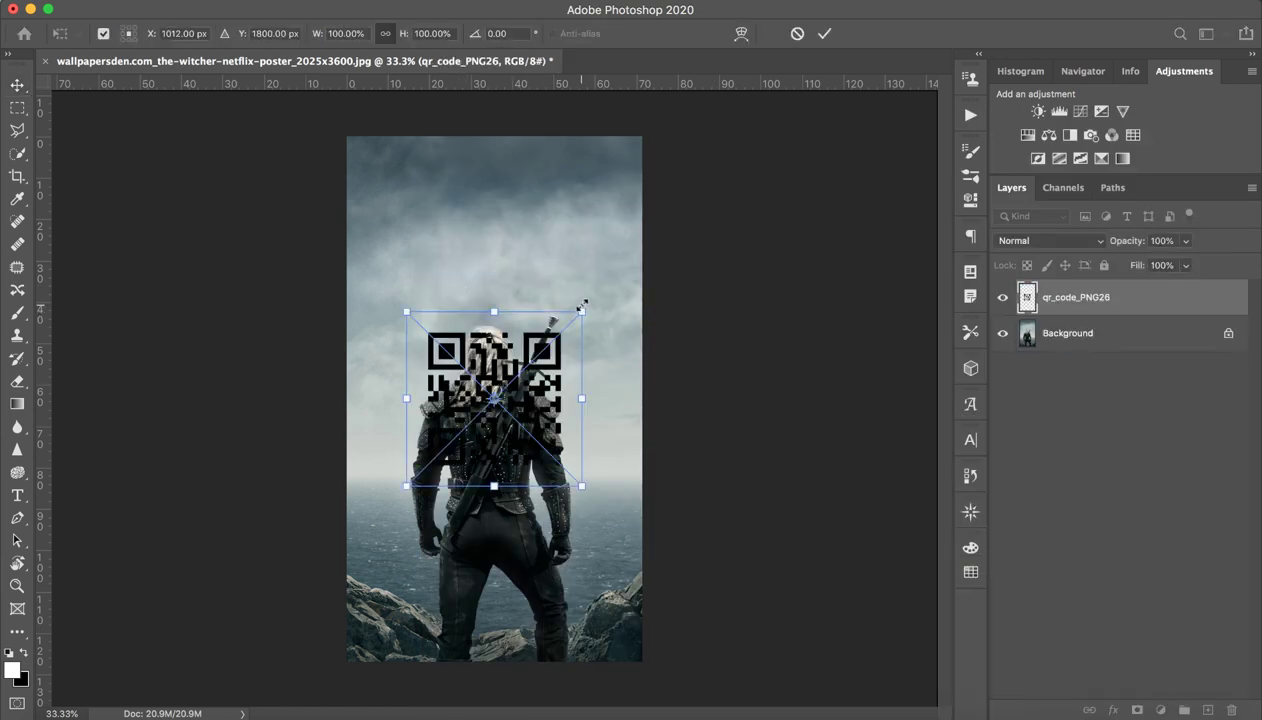
pyautogui.moveTo(580, 309); pyautogui.dragTo(567, 325)
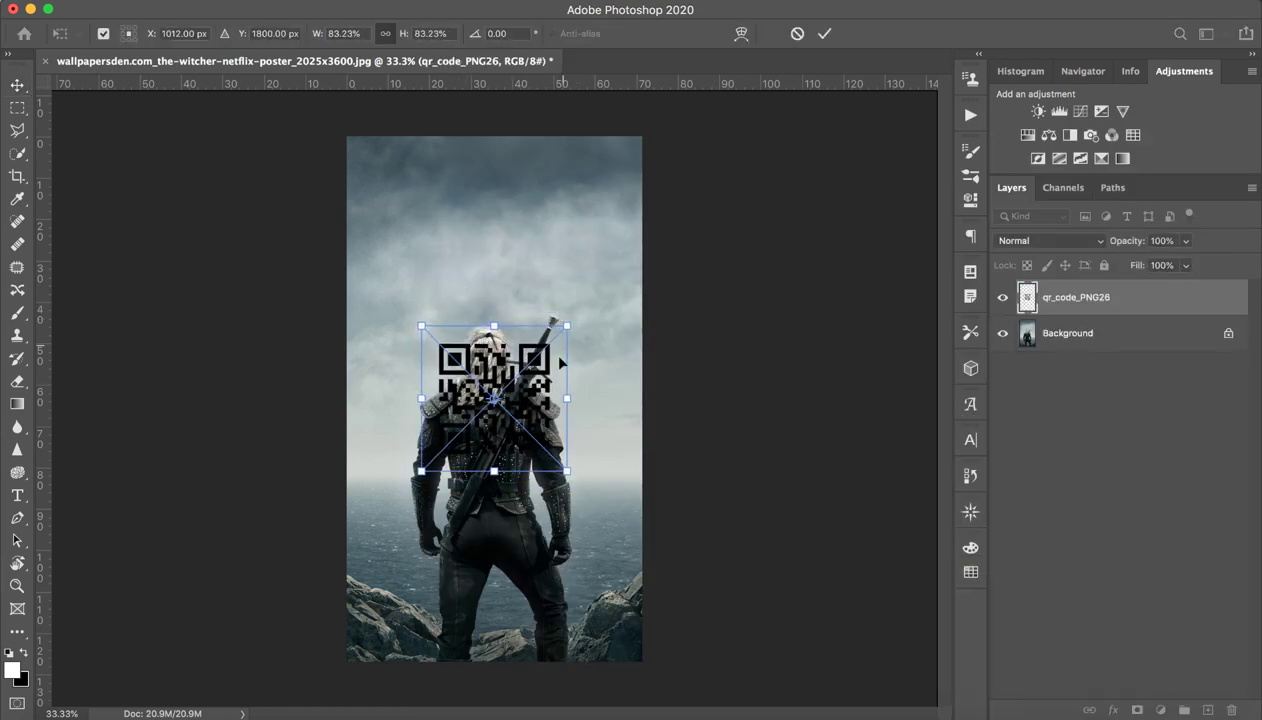
pyautogui.moveTo(547, 368); pyautogui.dragTo(547, 210)
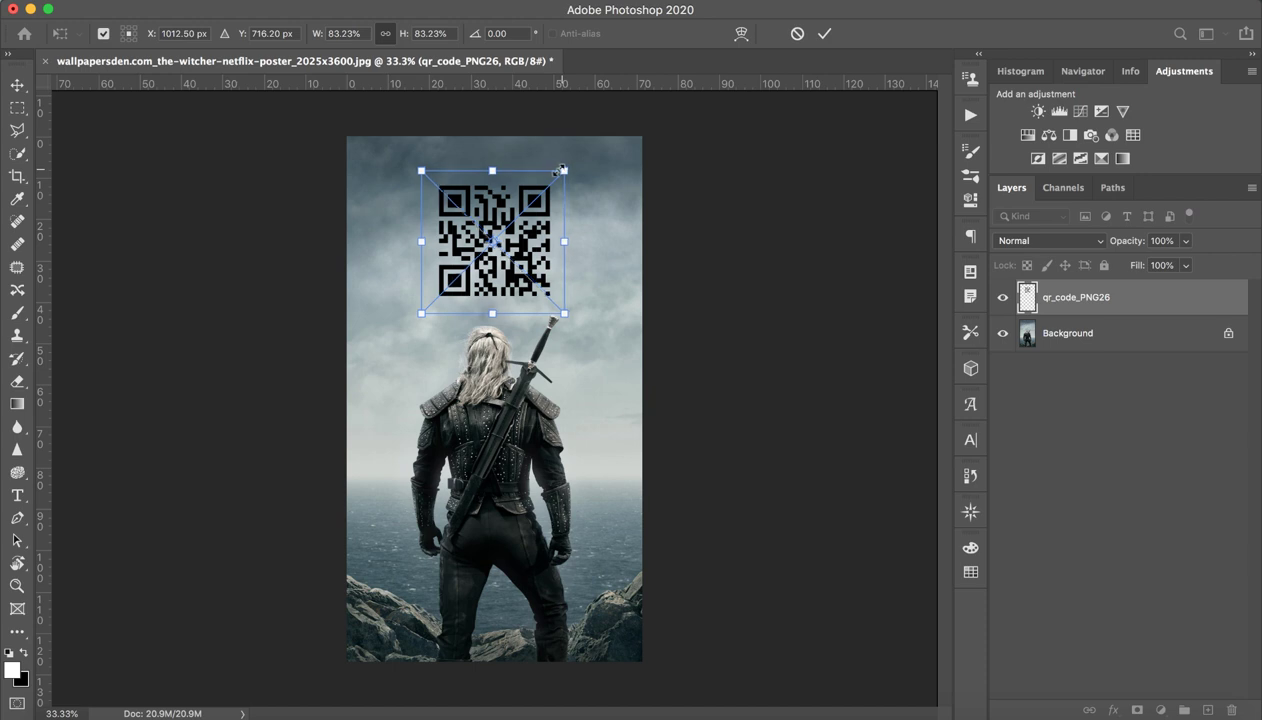
pyautogui.moveTo(566, 169)
pyautogui.mouseDown()
pyautogui.moveTo(383, 239)
pyautogui.moveTo(647, 231)
pyautogui.mouseUp()
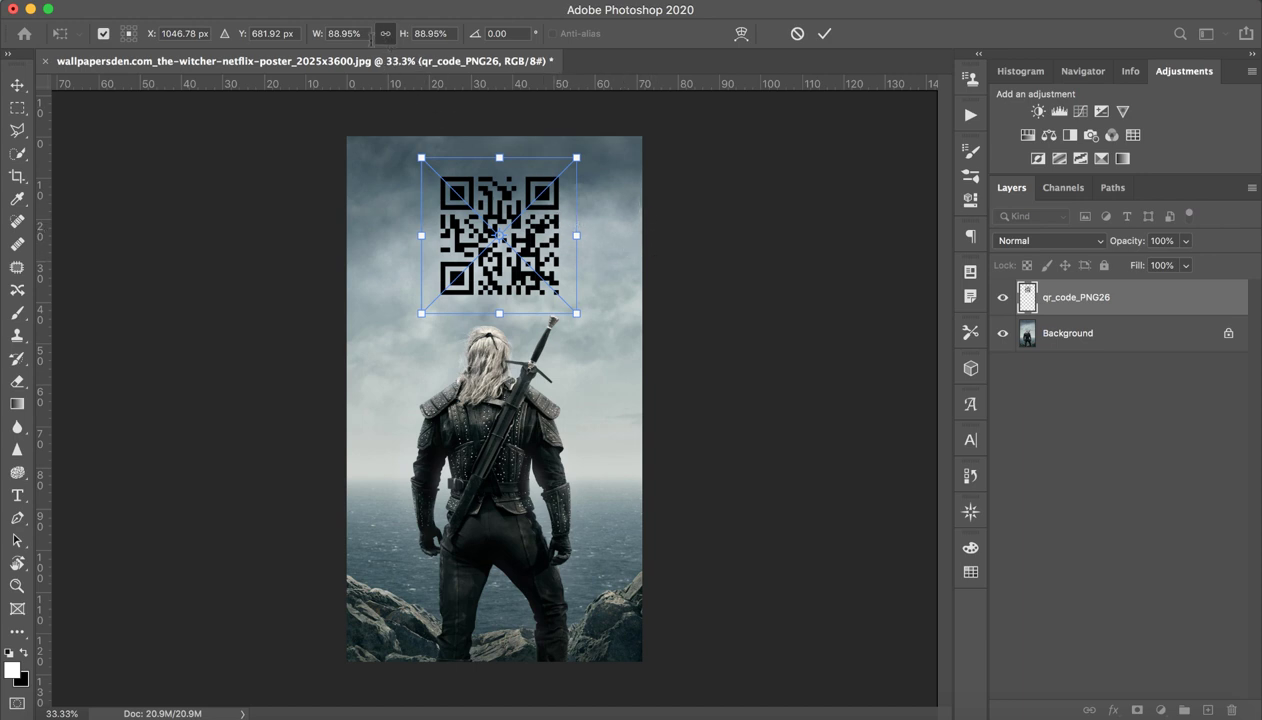
pyautogui.click(381, 36)
pyautogui.moveTo(576, 157); pyautogui.dragTo(584, 284)
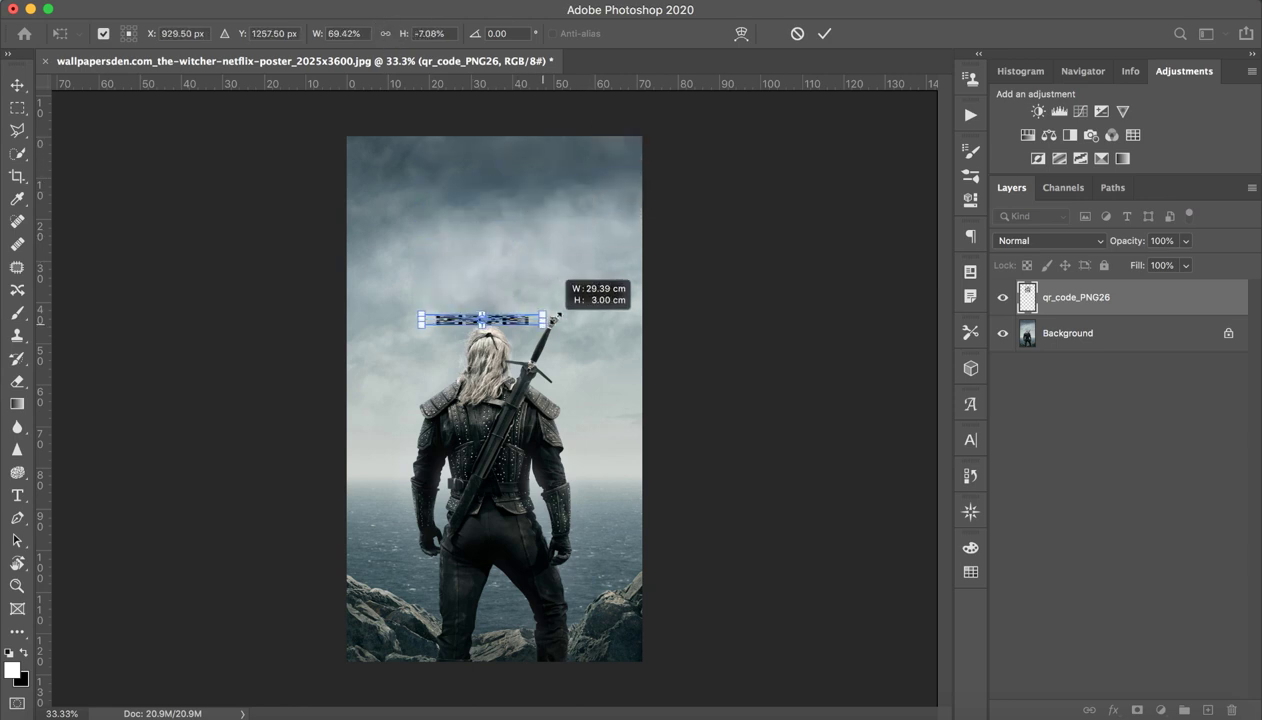
pyautogui.moveTo(584, 284); pyautogui.dragTo(504, 284)
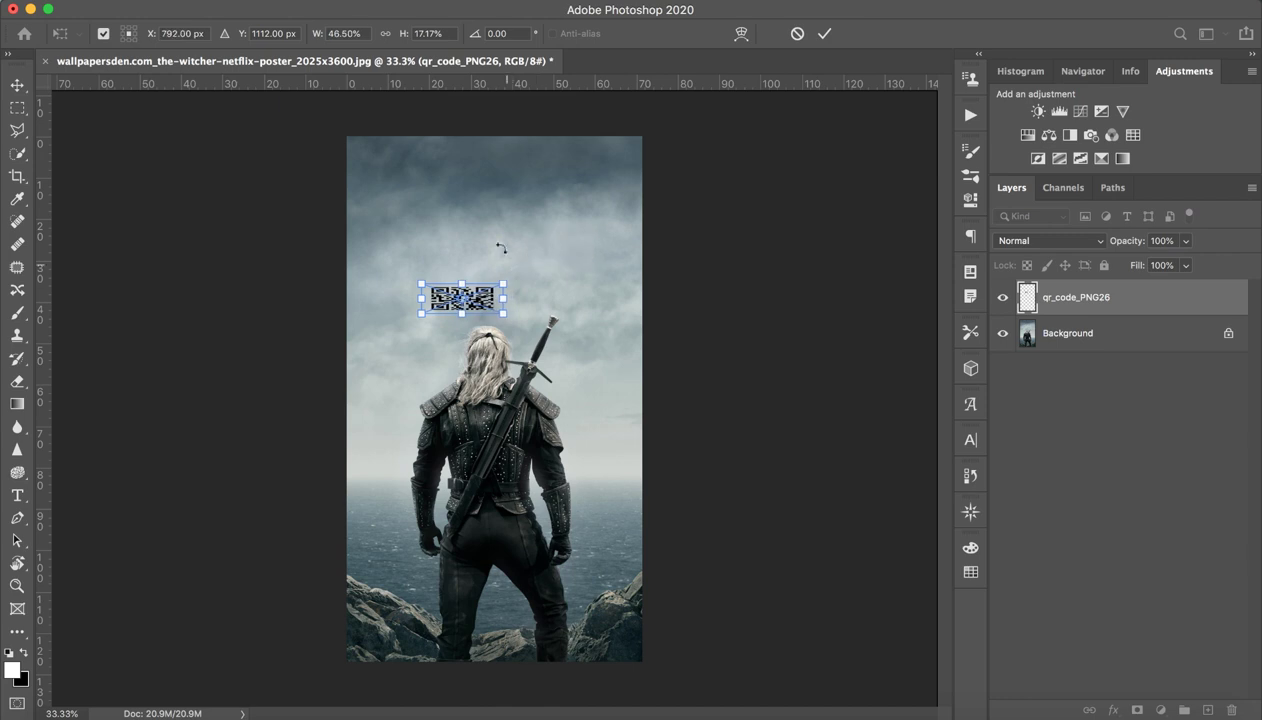
pyautogui.hotkey('ctrl', 'z')
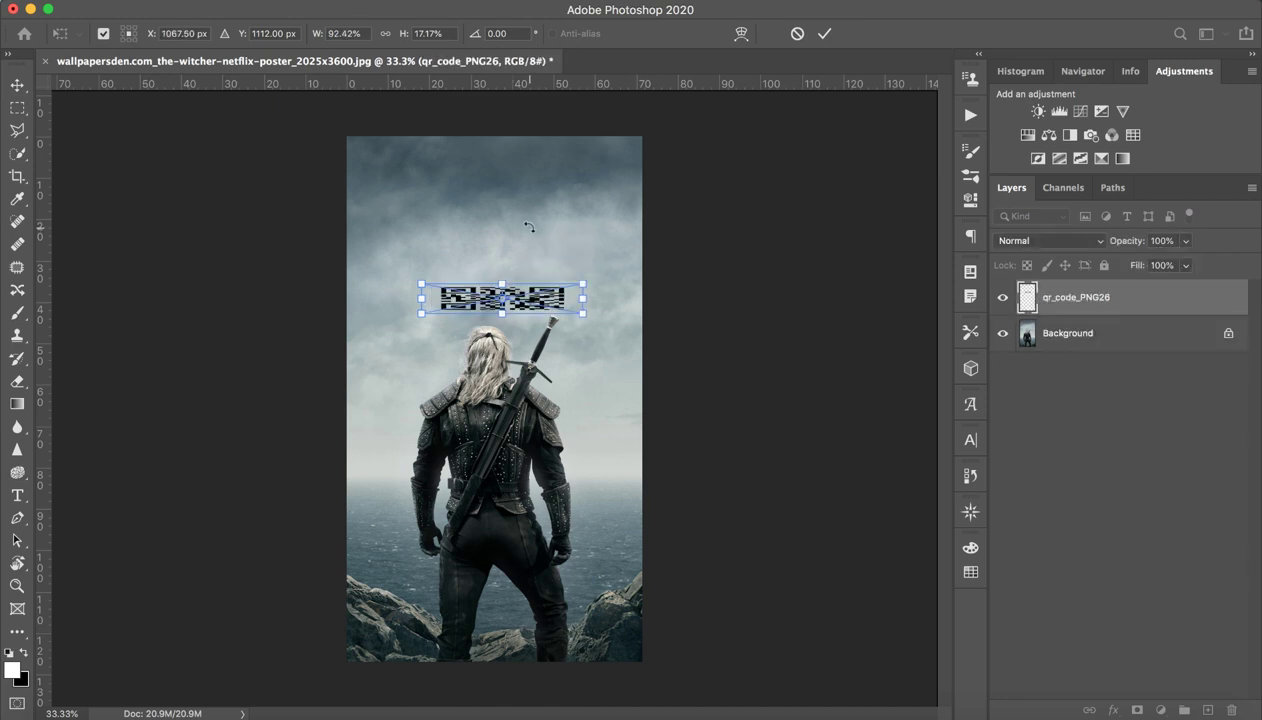
pyautogui.hotkey('ctrl', 'z')
pyautogui.hotkey('ctrl', 'z')
pyautogui.click(385, 33)
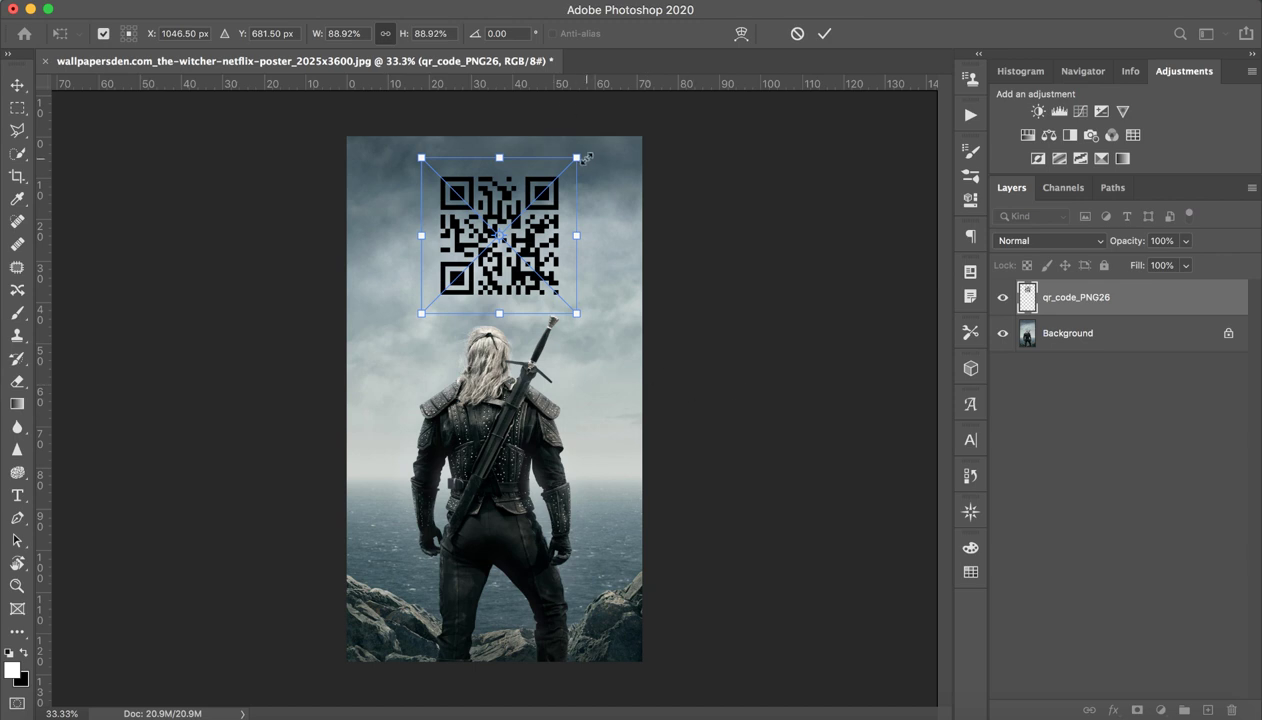
pyautogui.moveTo(577, 158); pyautogui.dragTo(492, 227)
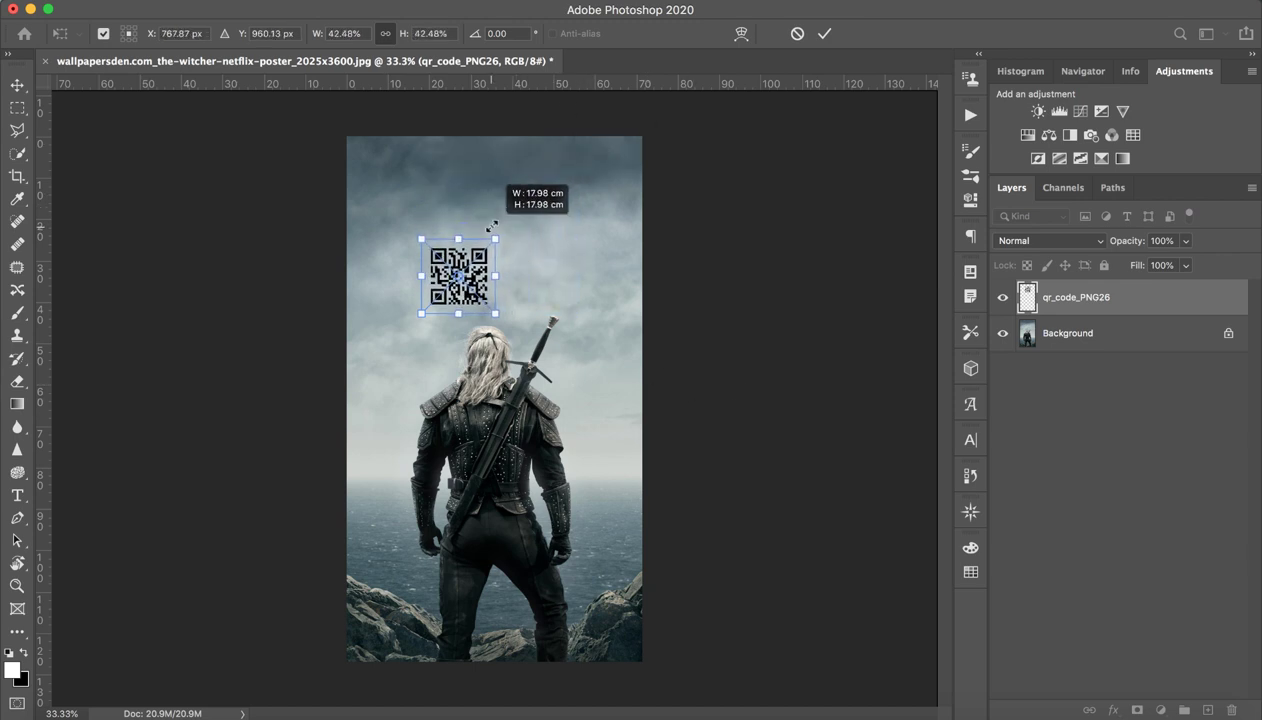
pyautogui.moveTo(492, 227)
pyautogui.mouseDown()
pyautogui.moveTo(520, 233)
pyautogui.moveTo(537, 205)
pyautogui.mouseUp()
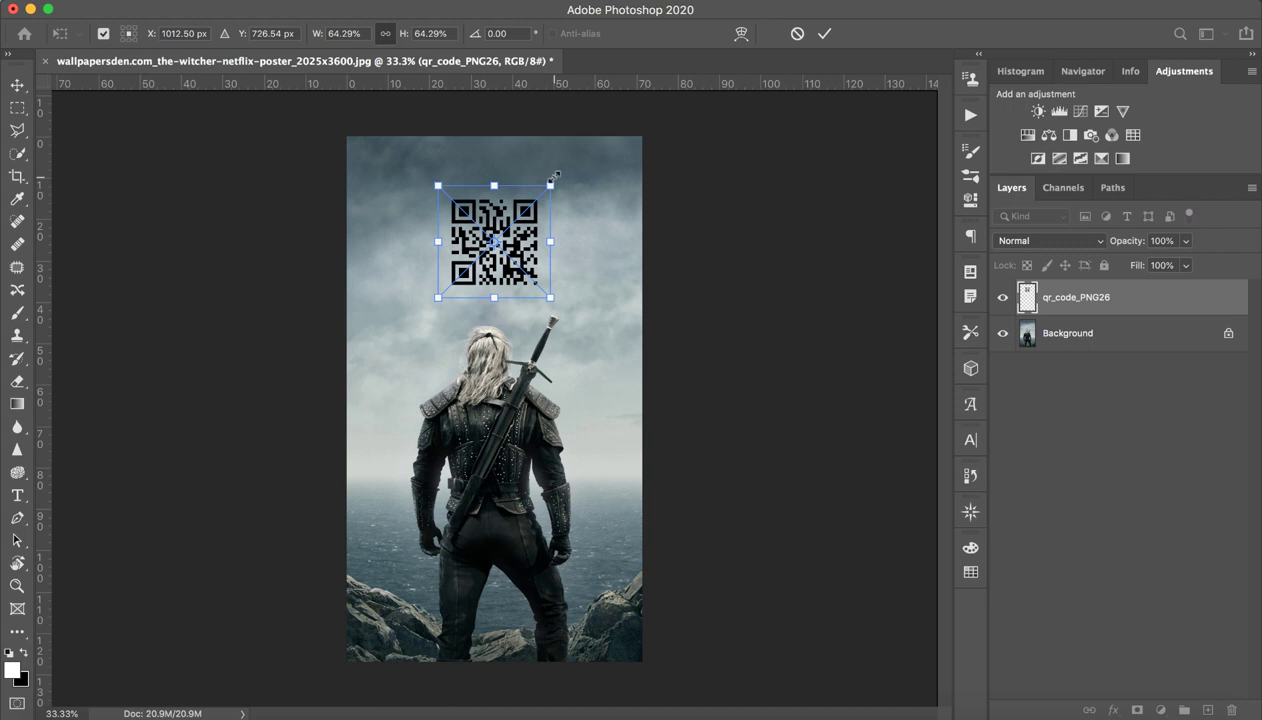
pyautogui.moveTo(548, 186)
pyautogui.mouseDown()
pyautogui.moveTo(537, 188)
pyautogui.moveTo(545, 214)
pyautogui.moveTo(562, 202)
pyautogui.mouseUp()
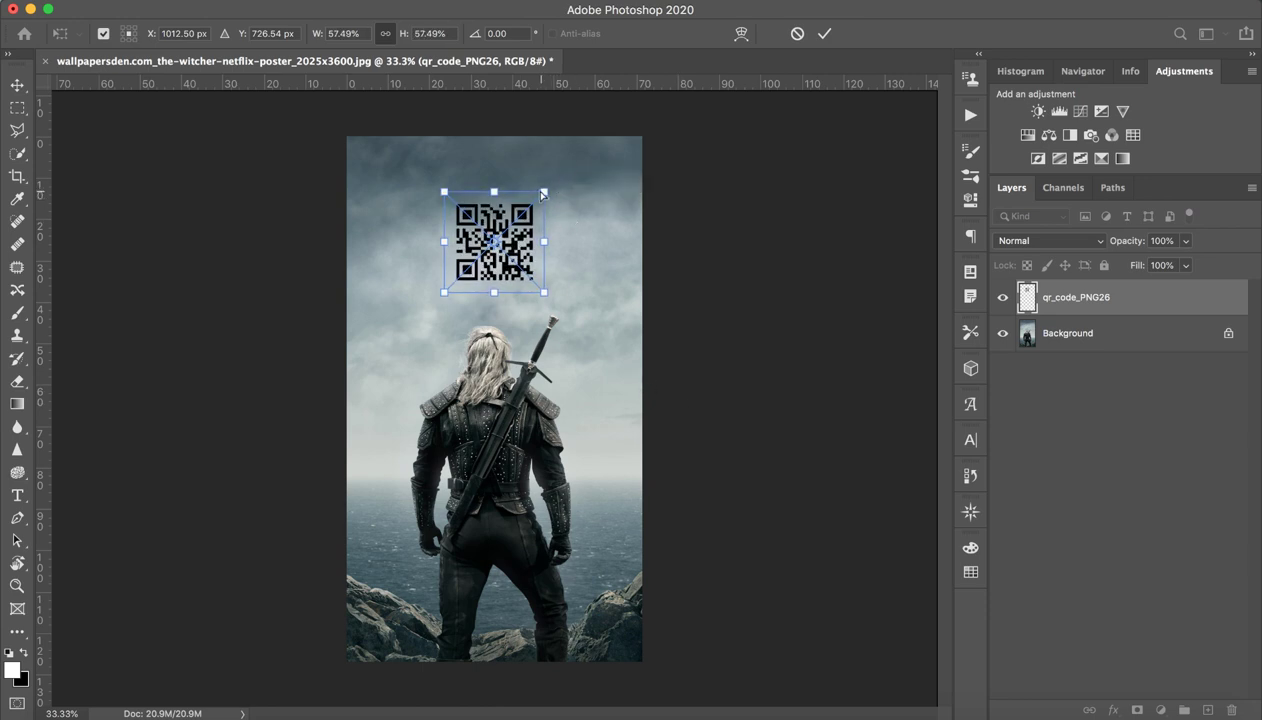
pyautogui.moveTo(557, 186); pyautogui.dragTo(475, 184)
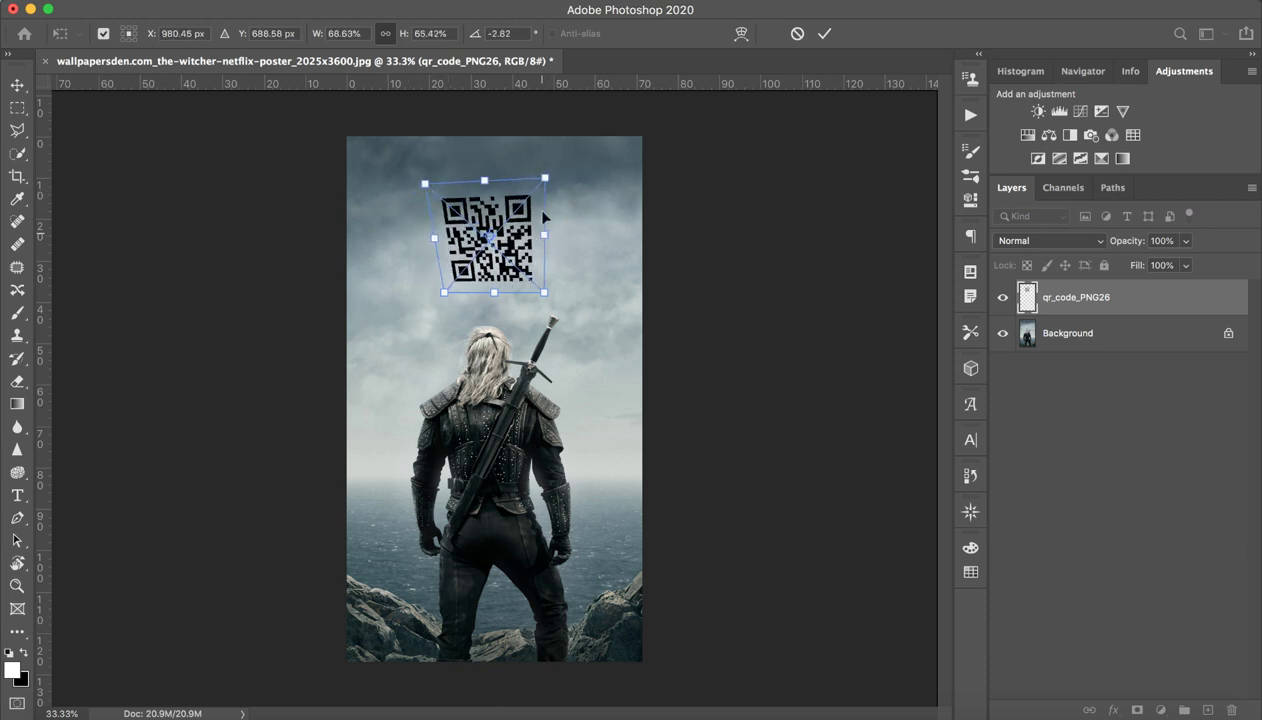
pyautogui.click(797, 33)
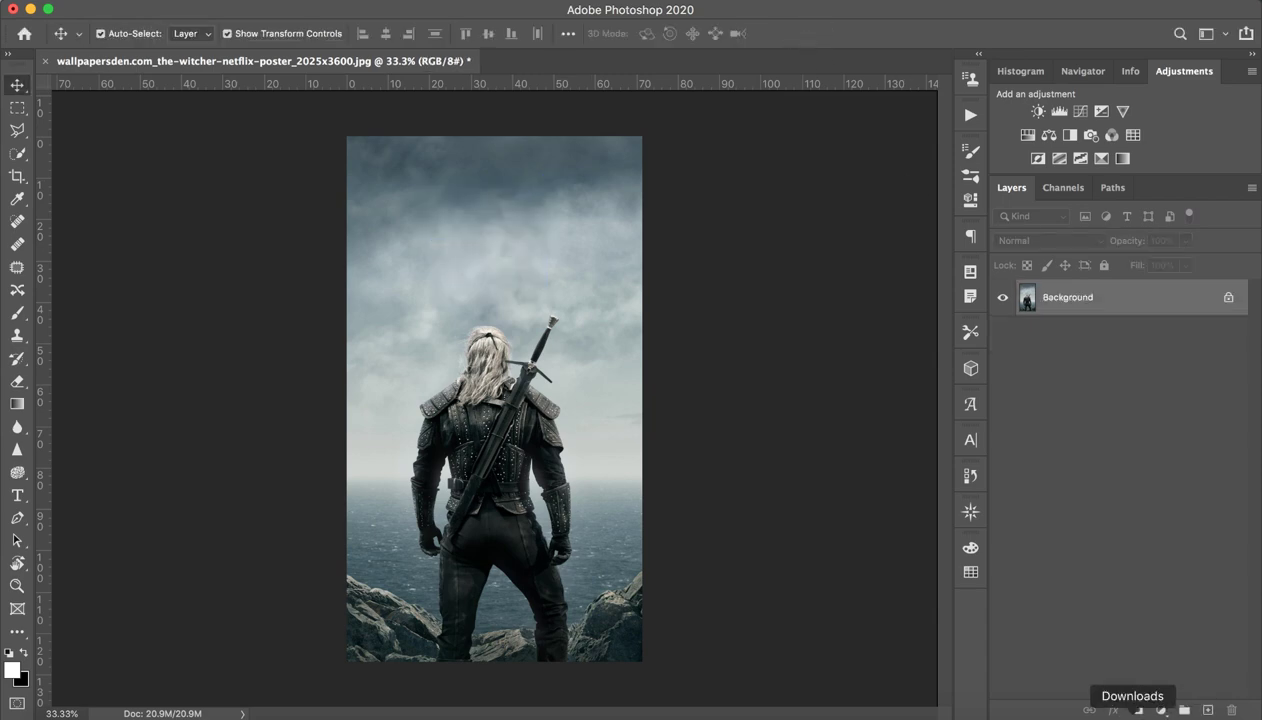
# Place the QR code image from Downloads near the top of the poster and shrink it.
pyautogui.click(1135, 710)
pyautogui.moveTo(1163, 392); pyautogui.dragTo(1110, 708)
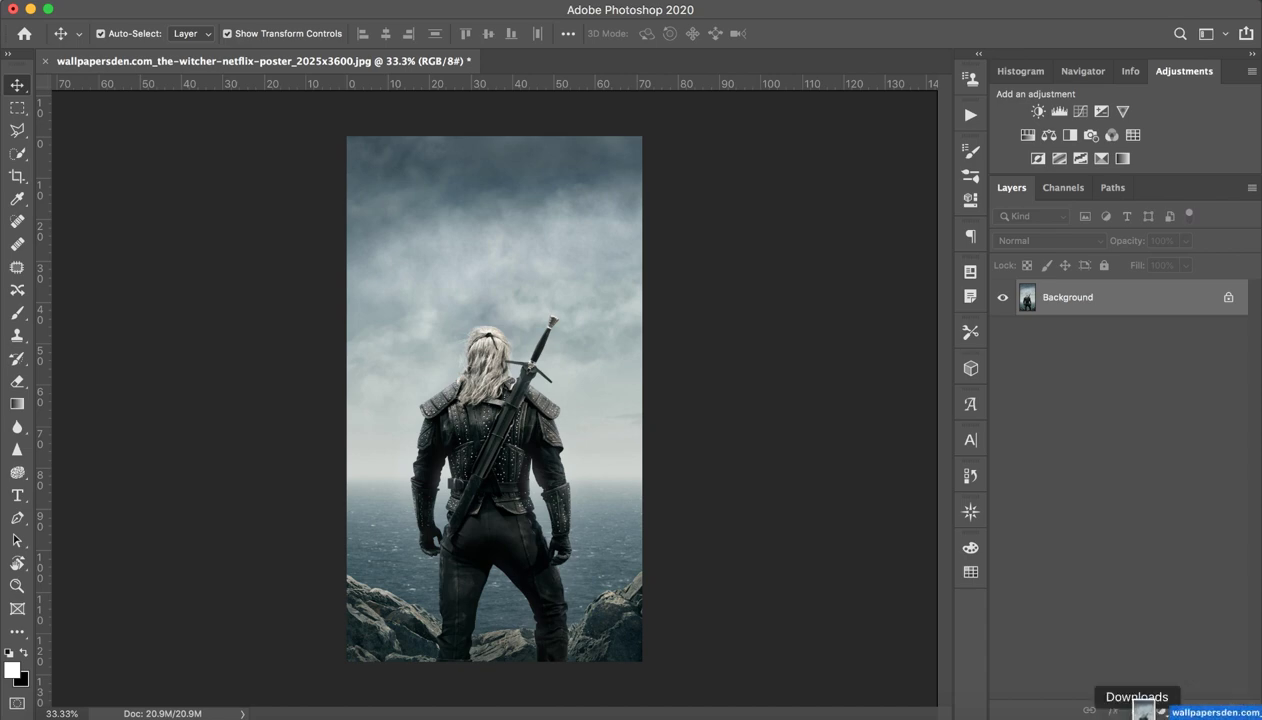
pyautogui.click(1136, 710)
pyautogui.moveTo(728, 305); pyautogui.dragTo(500, 400)
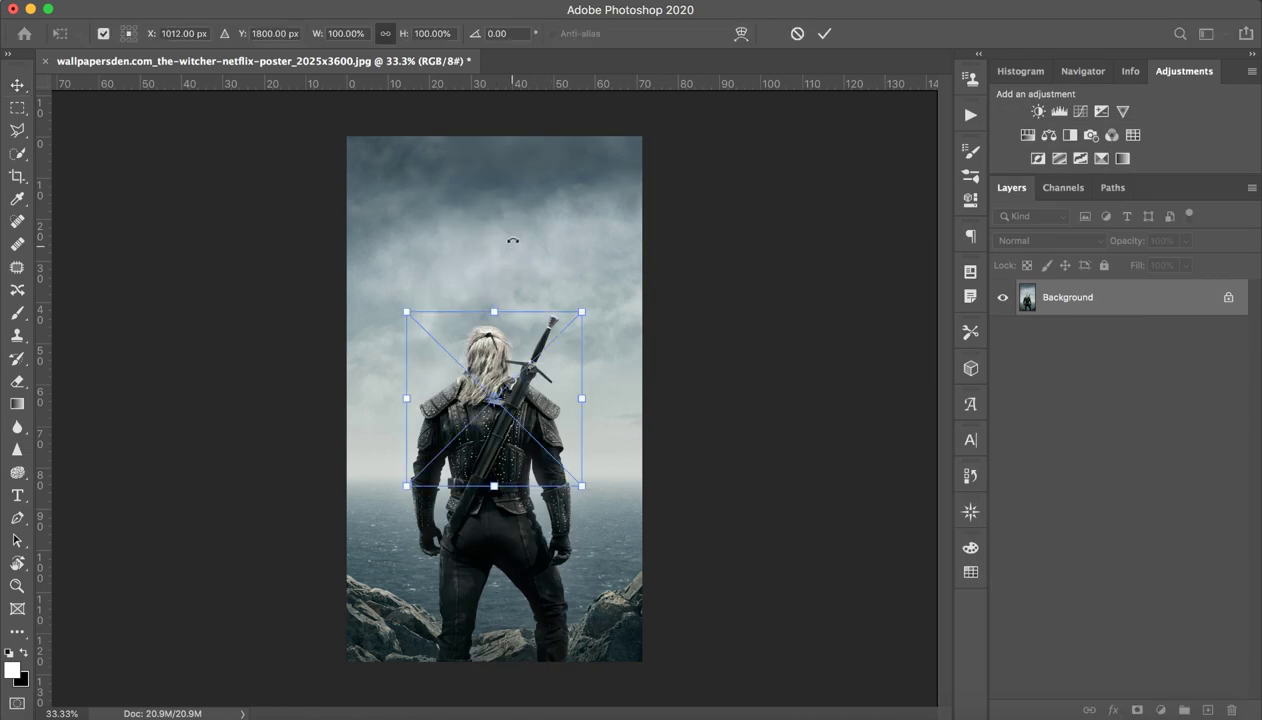
pyautogui.moveTo(540, 470)
pyautogui.mouseDown()
pyautogui.moveTo(545, 267)
pyautogui.moveTo(545, 309)
pyautogui.mouseUp()
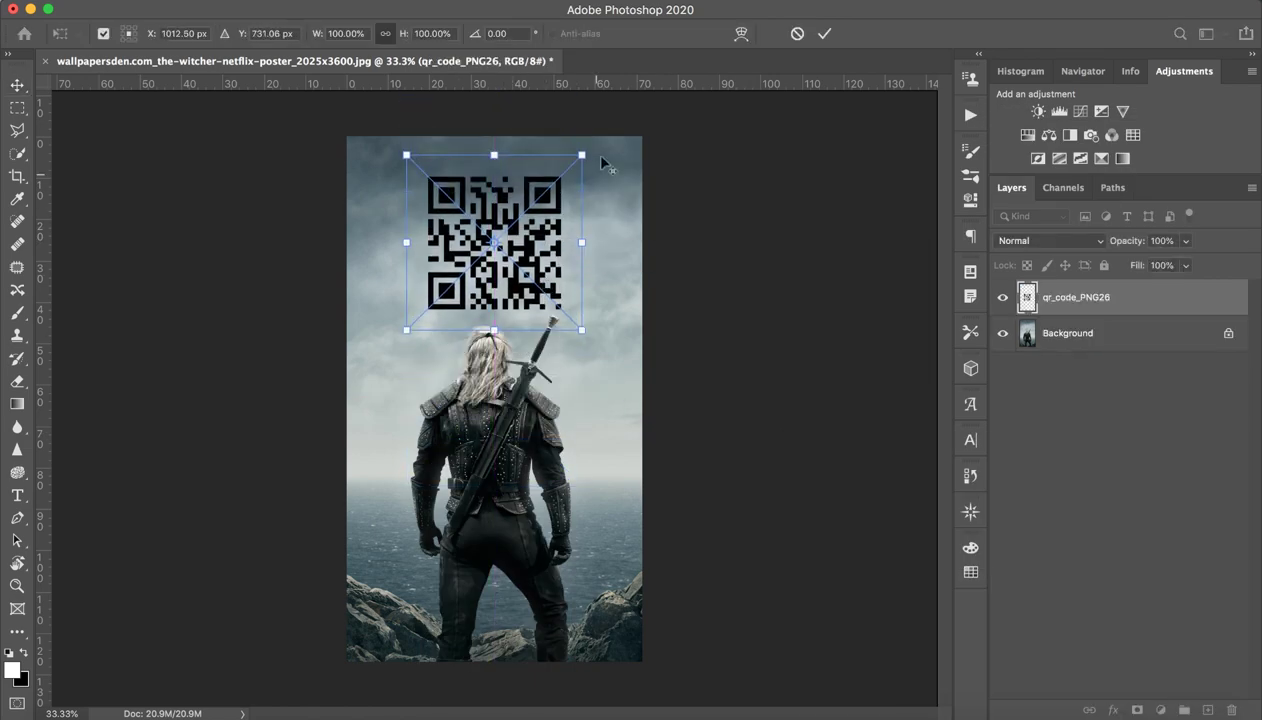
pyautogui.moveTo(582, 149); pyautogui.dragTo(568, 168)
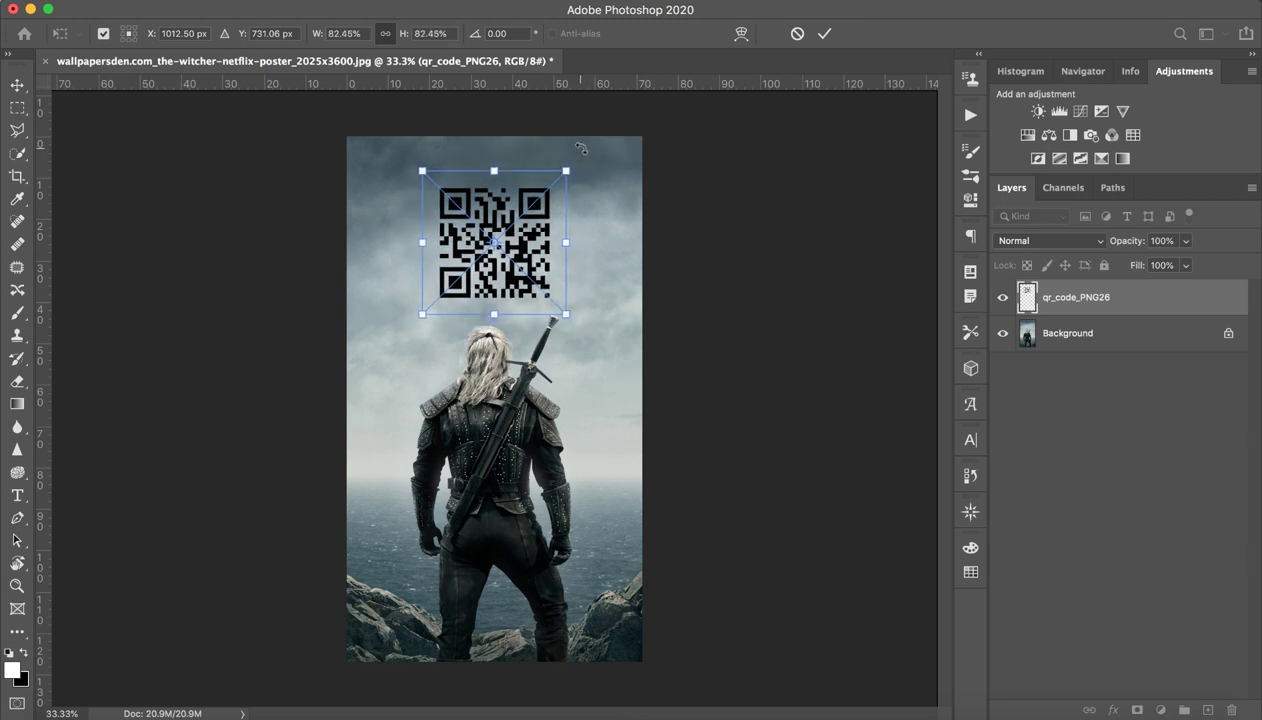
# Try warping the QR code, reset it flat, then scale it to about 24% and commit.
pyautogui.click(741, 35)
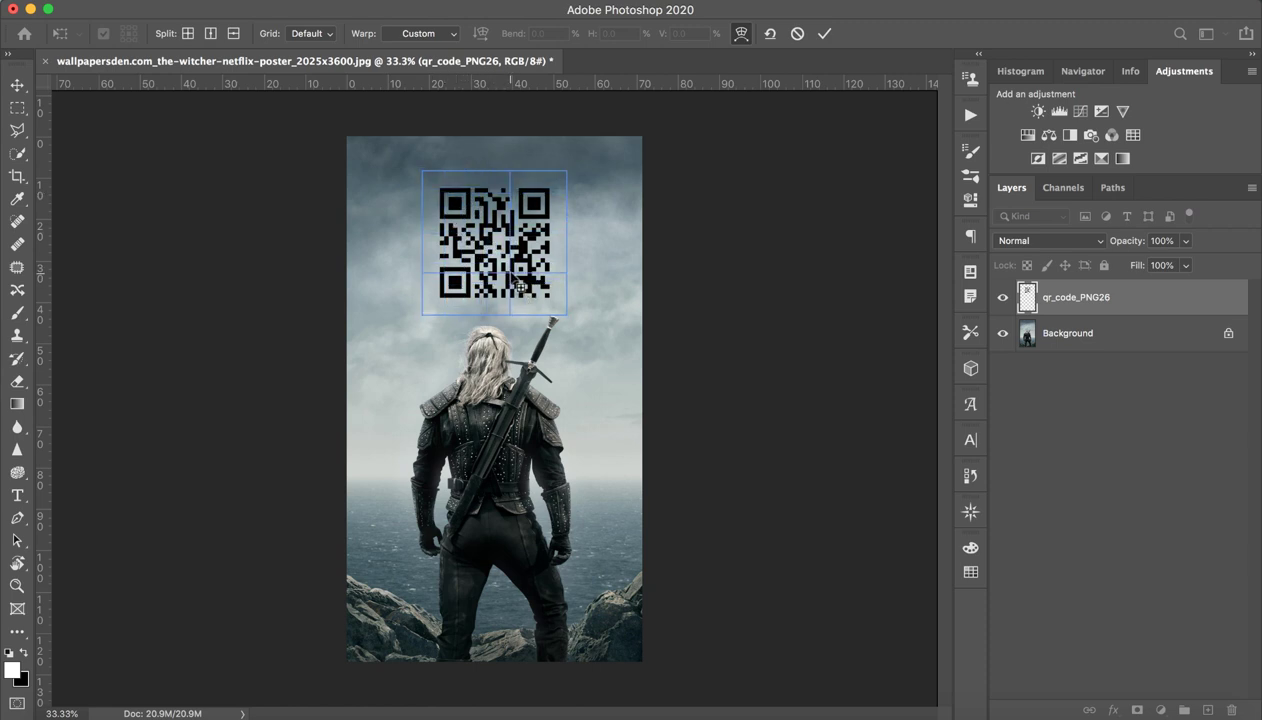
pyautogui.moveTo(510, 272)
pyautogui.mouseDown()
pyautogui.moveTo(512, 186)
pyautogui.moveTo(462, 215)
pyautogui.mouseUp()
pyautogui.click(452, 202)
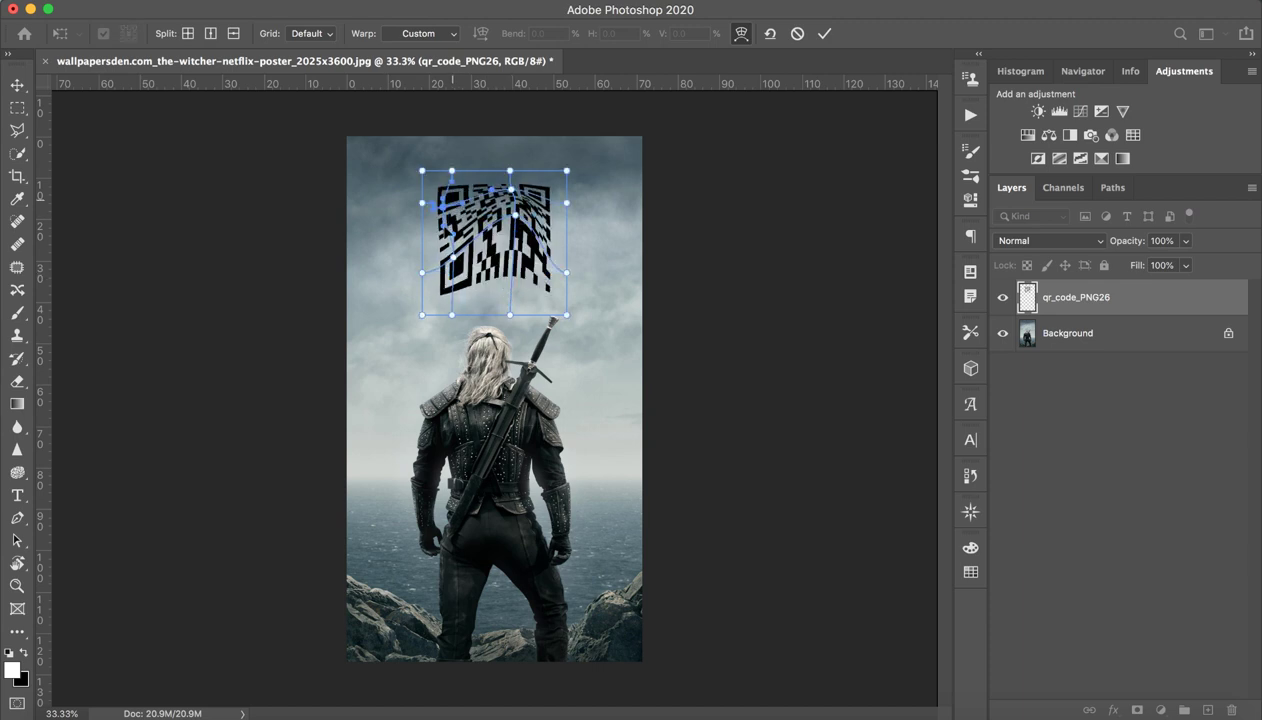
pyautogui.click(766, 36)
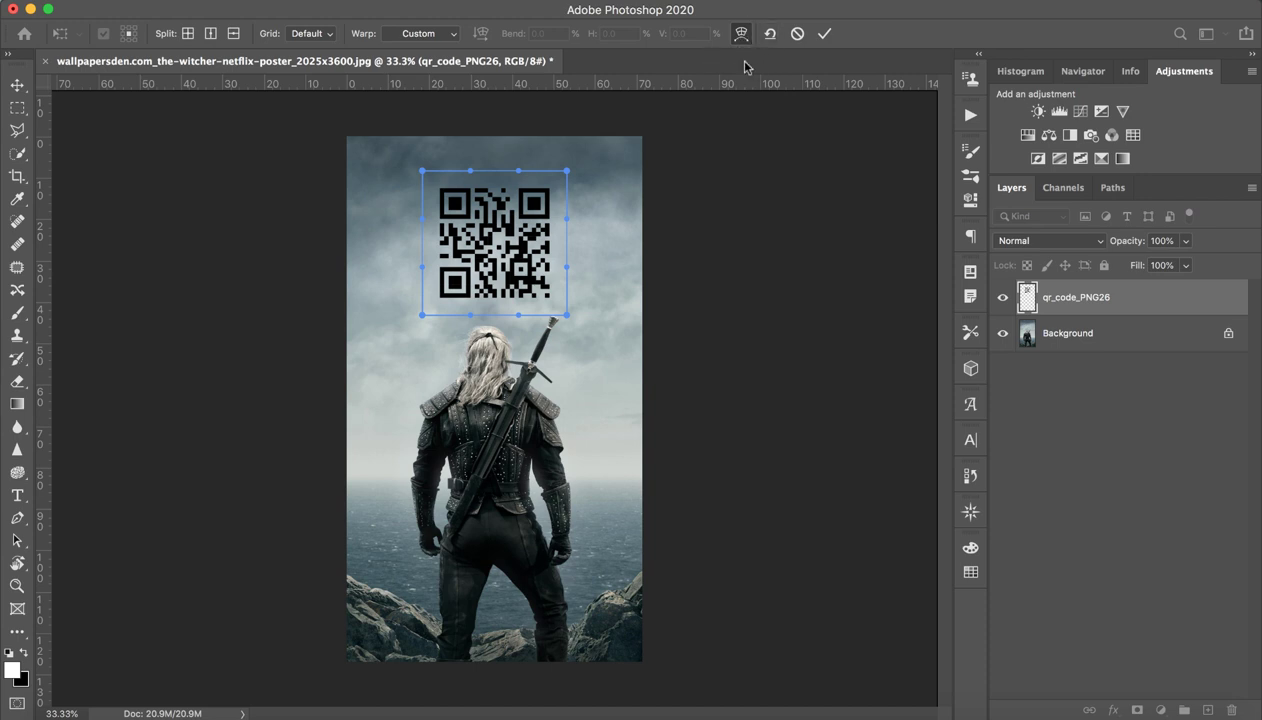
pyautogui.click(740, 34)
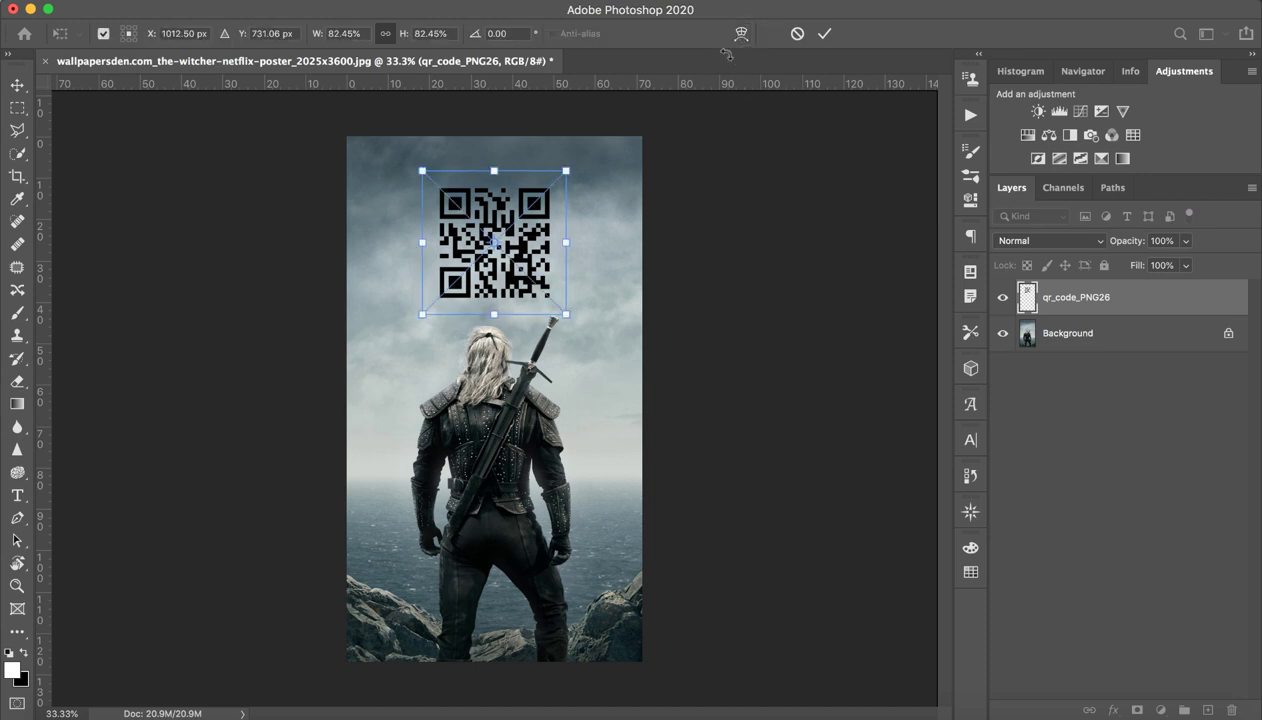
pyautogui.moveTo(566, 171); pyautogui.dragTo(524, 213)
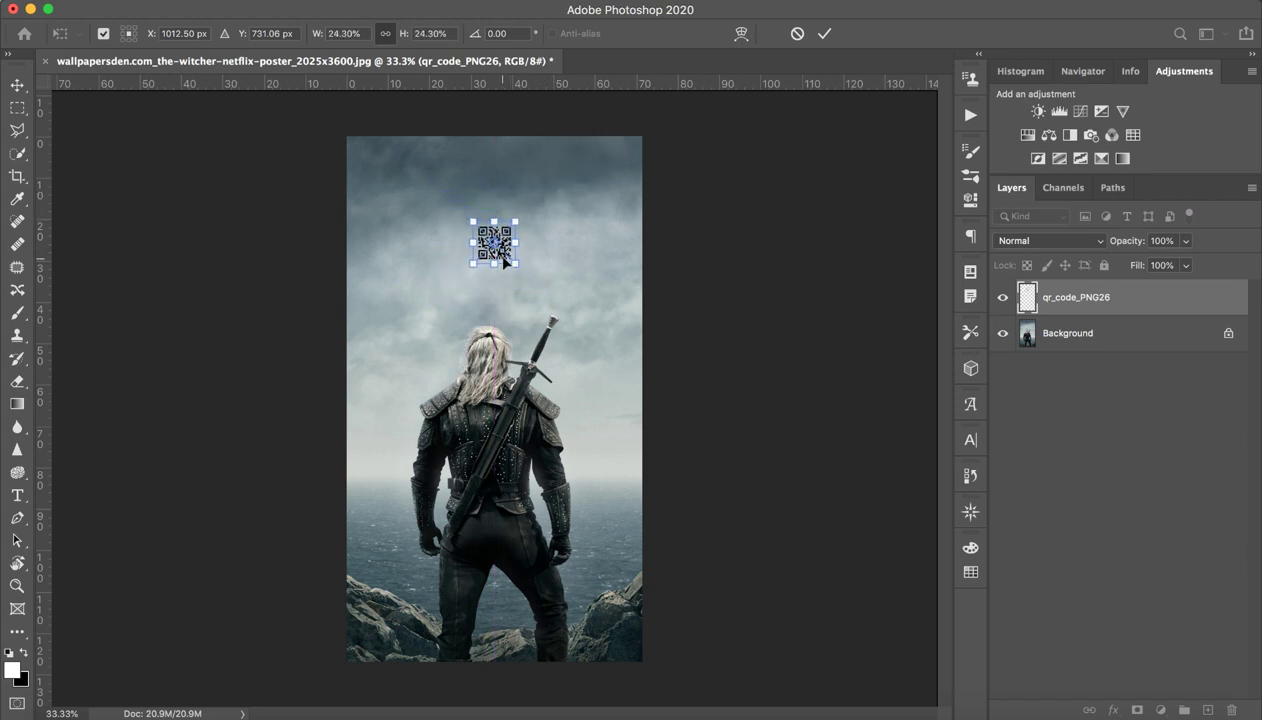
pyautogui.click(17, 85)
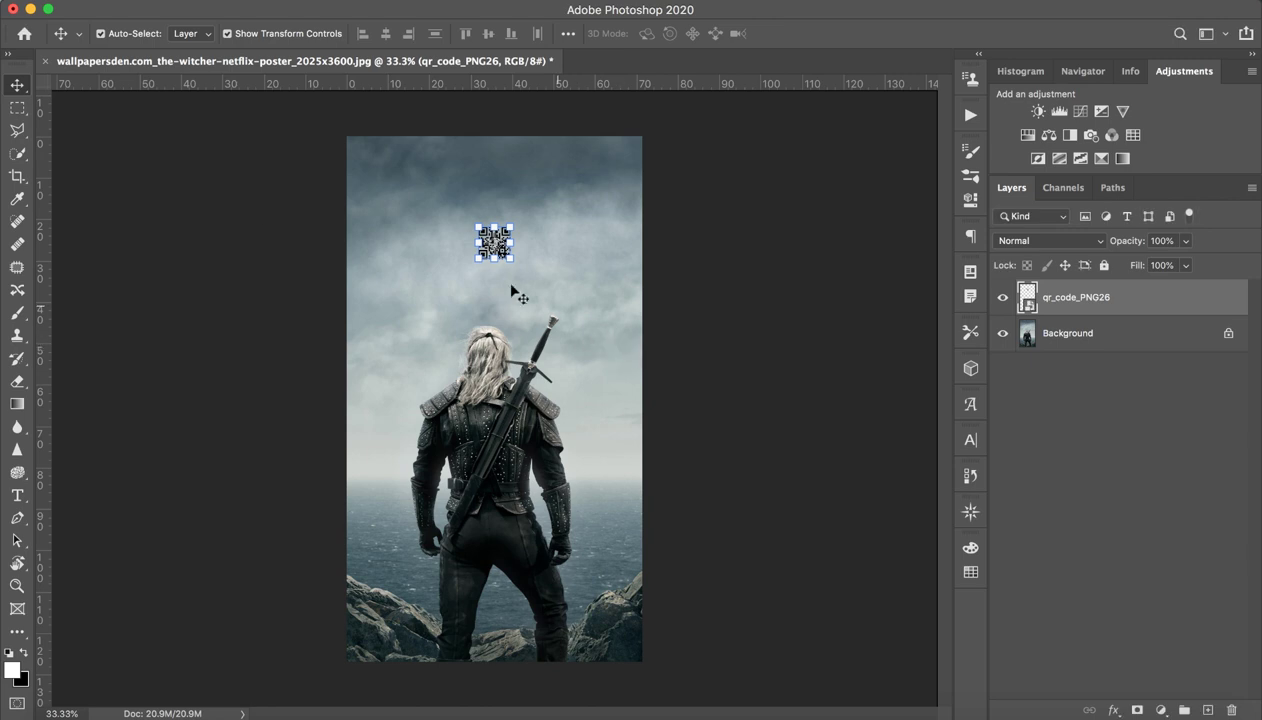
# Move the small QR code into the poster's top-right sky, then select the Background layer.
pyautogui.moveTo(504, 255); pyautogui.dragTo(625, 175)
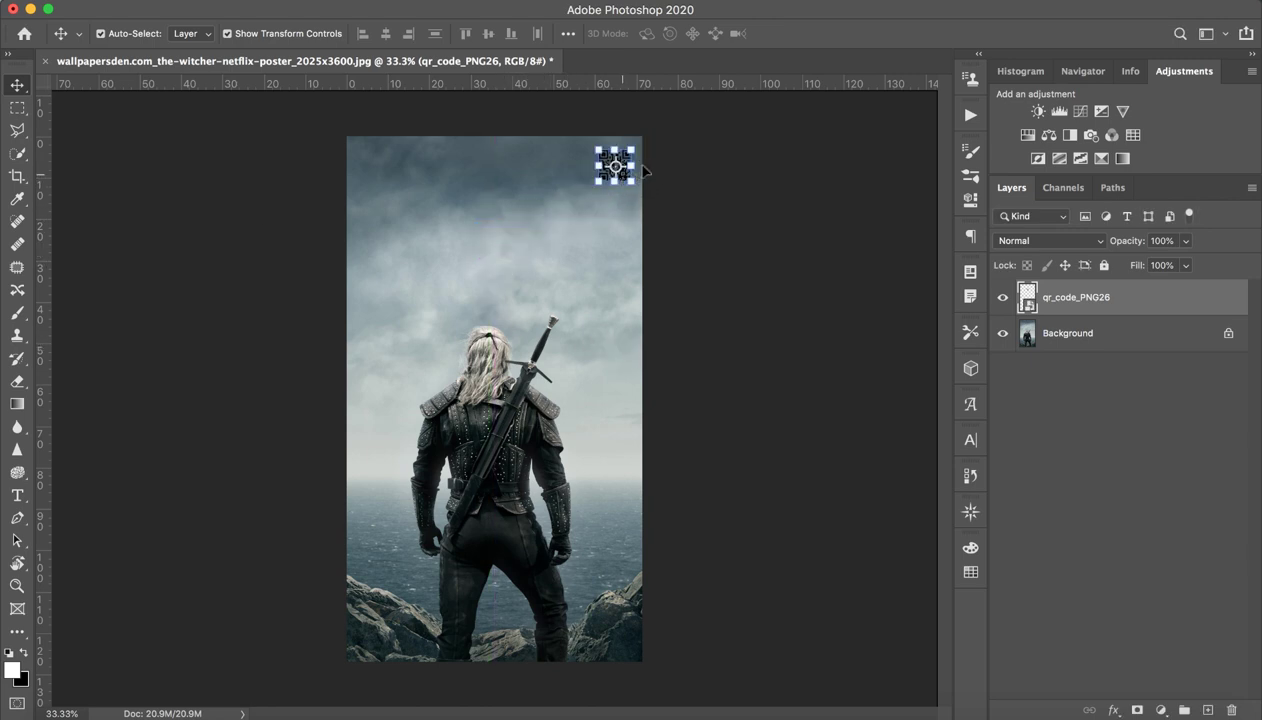
pyautogui.click(1140, 477)
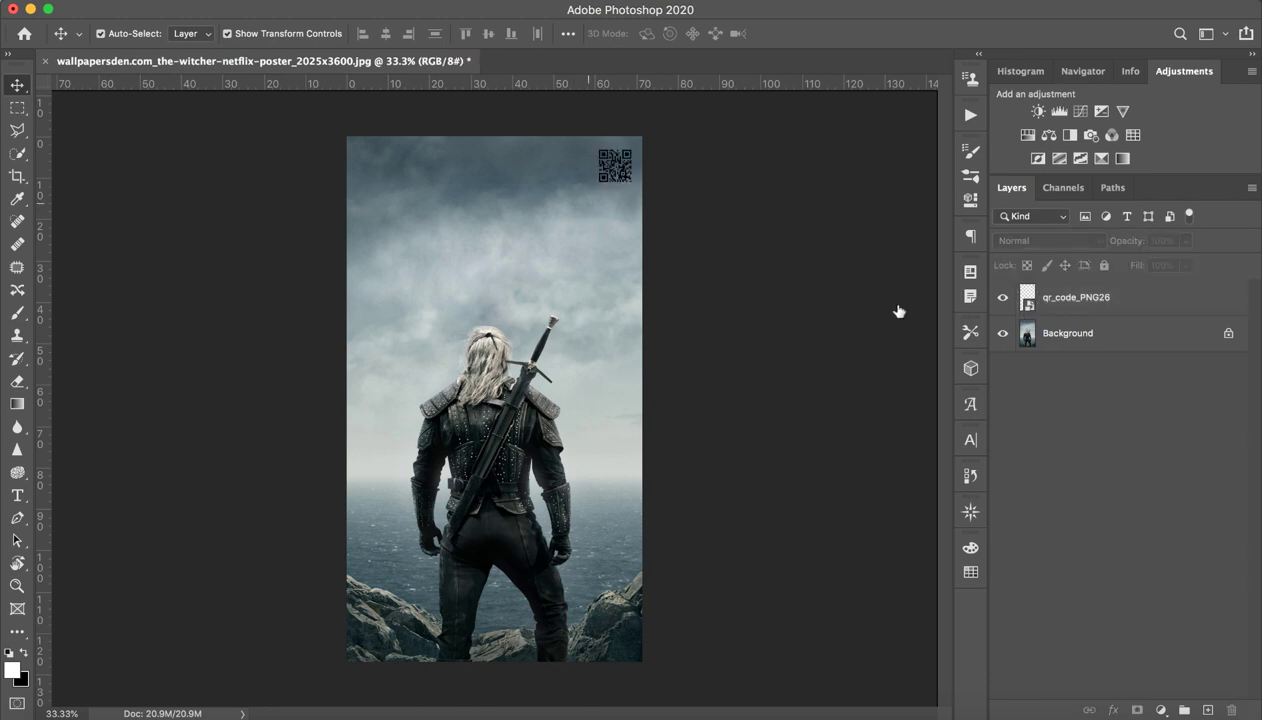
pyautogui.click(1185, 301)
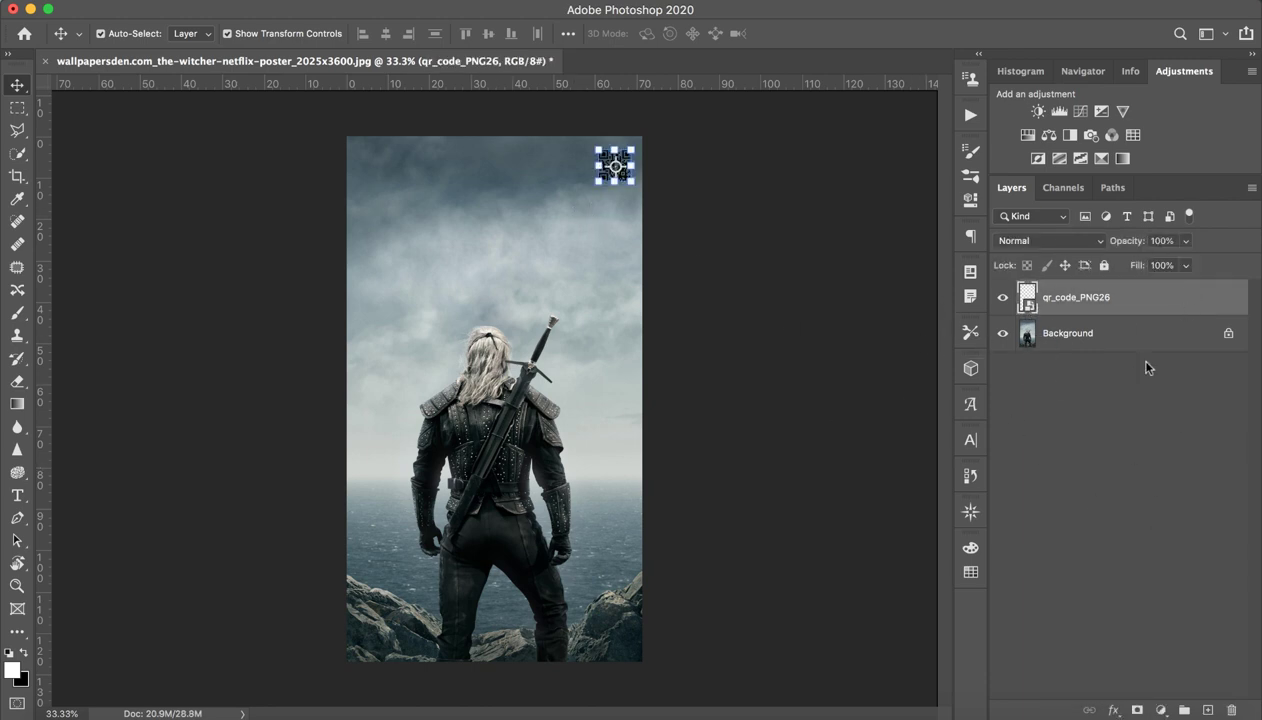
pyautogui.click(1093, 340)
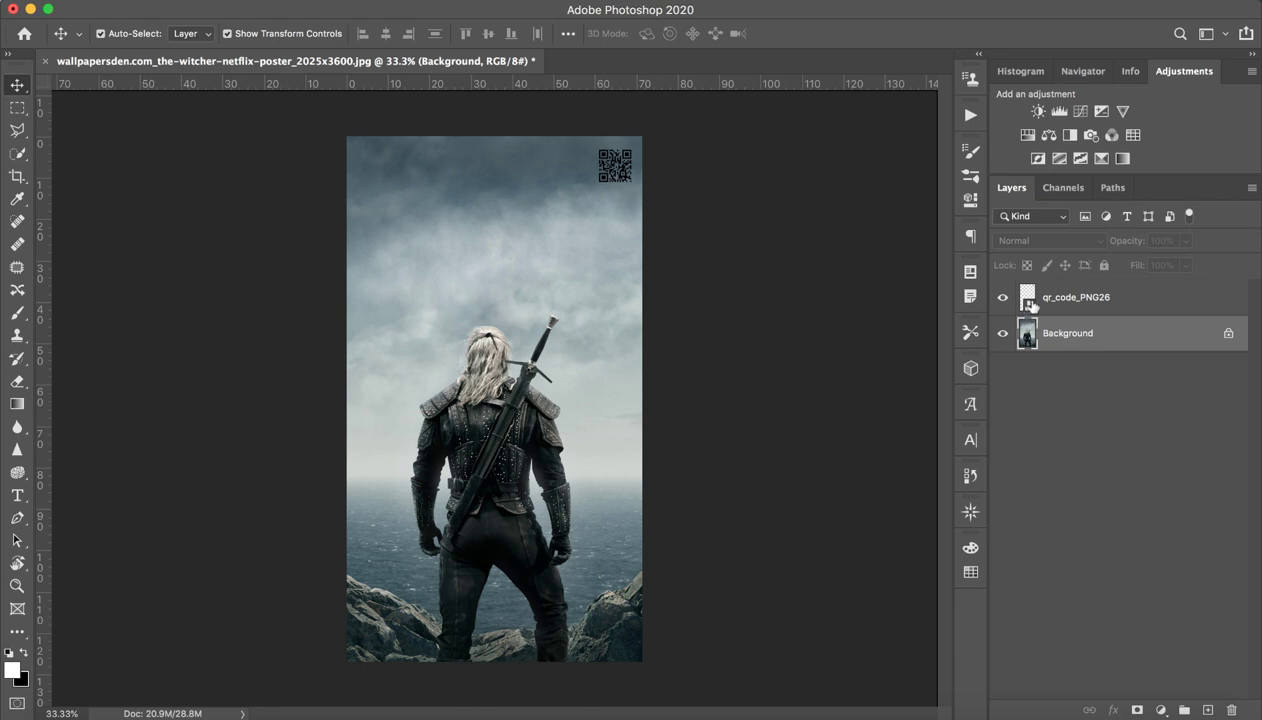
# Open and cancel the QR layer's Layer Style, then view and close its smart-object contents.
pyautogui.doubleClick(1135, 307)
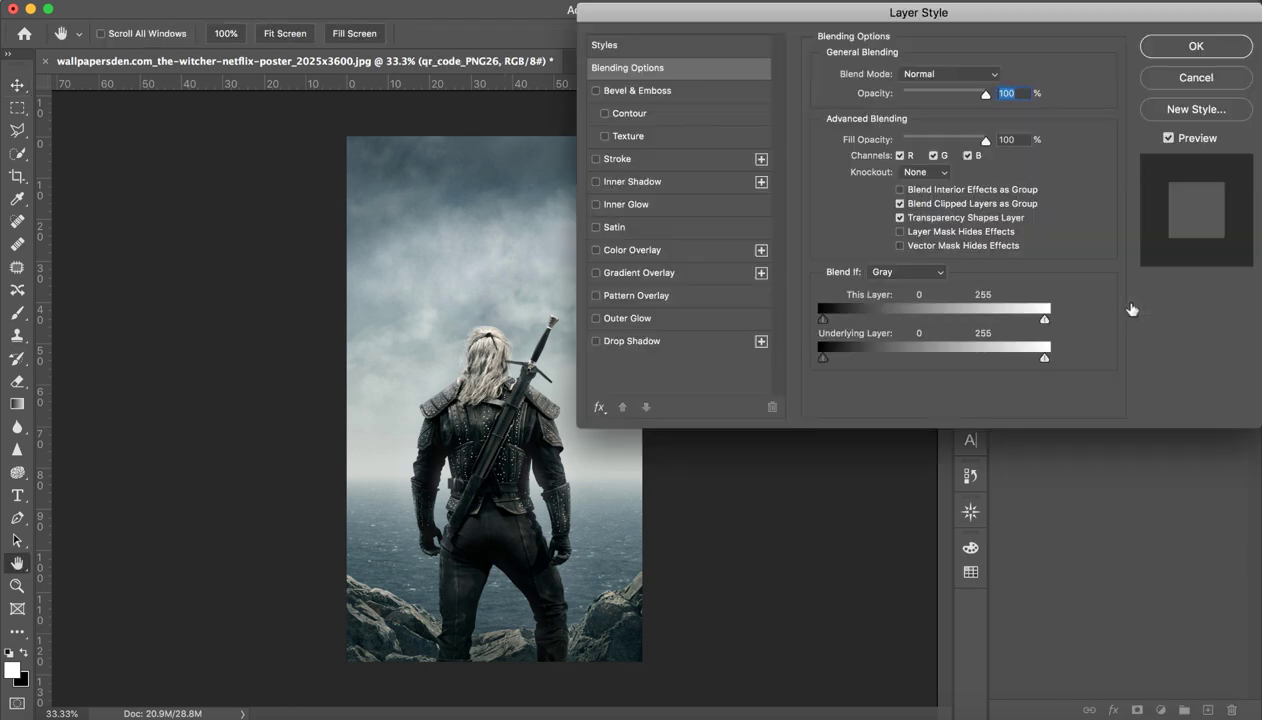
pyautogui.click(1187, 80)
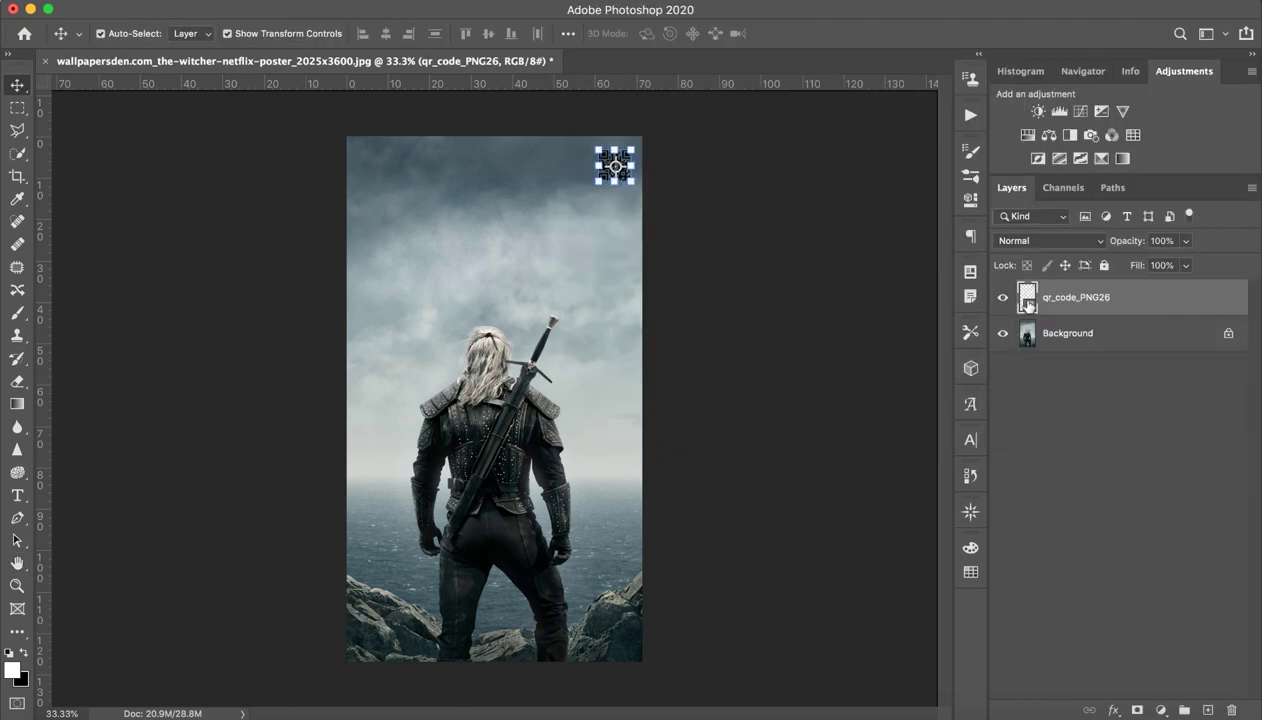
pyautogui.doubleClick(1013, 304)
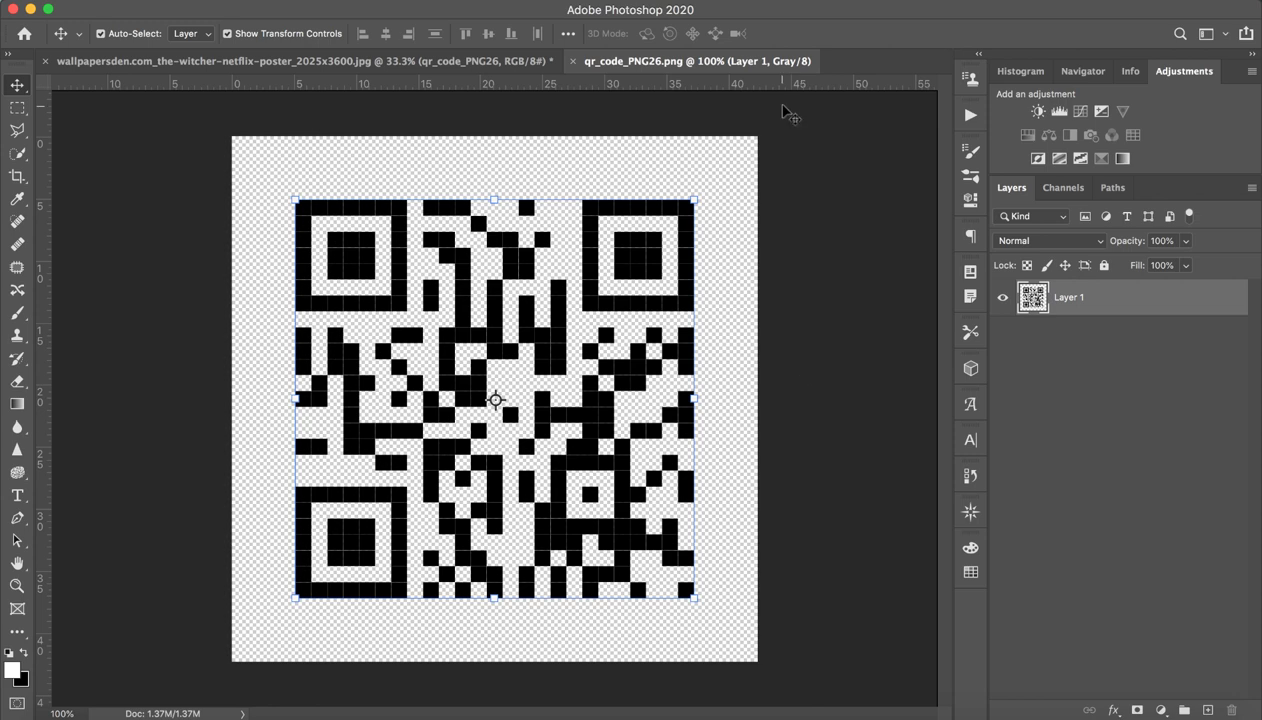
pyautogui.click(573, 62)
# Rasterize the qr_code_PNG26 smart object by brushing on it and confirming the prompt.
pyautogui.click(1034, 455)
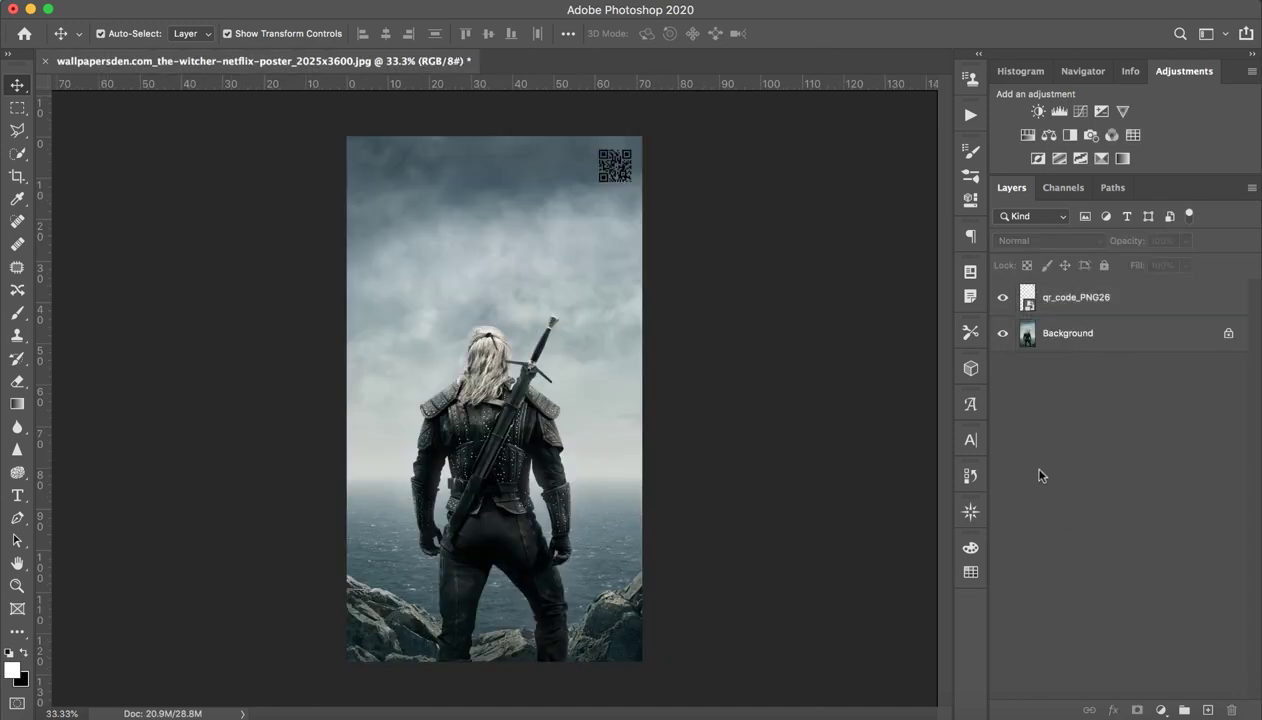
pyautogui.click(1077, 296)
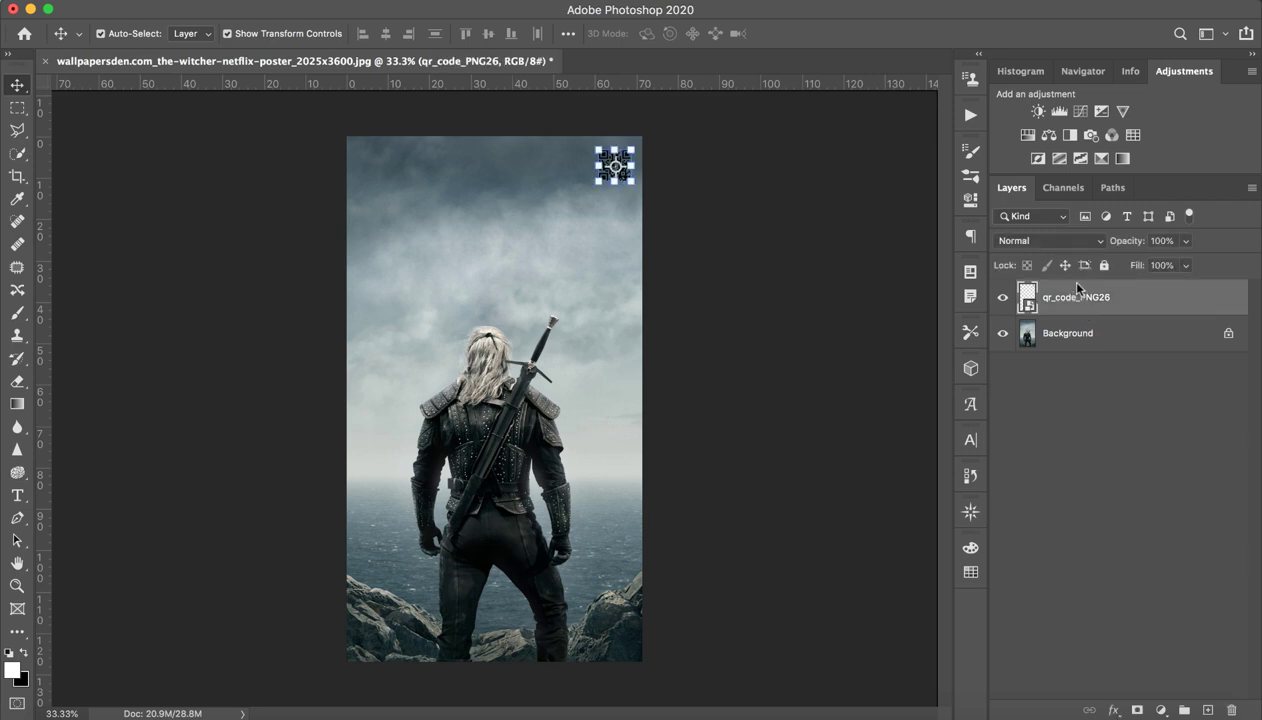
pyautogui.press('b')
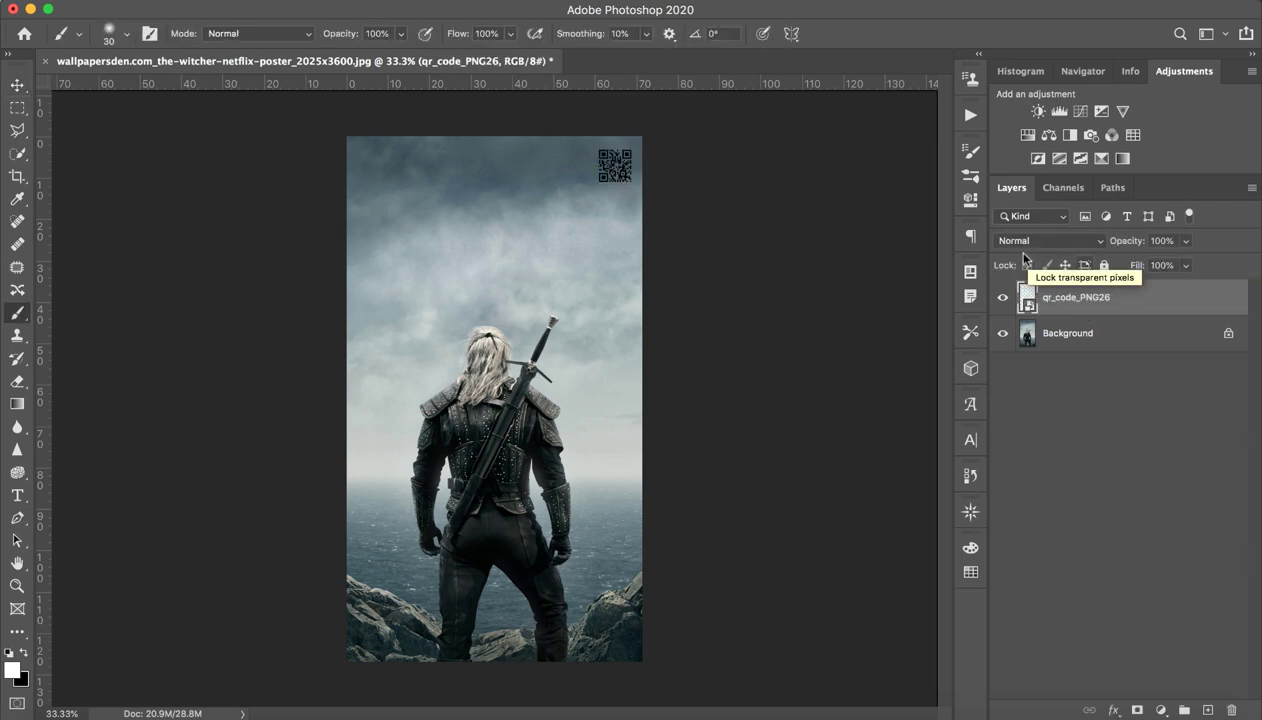
pyautogui.click(615, 163)
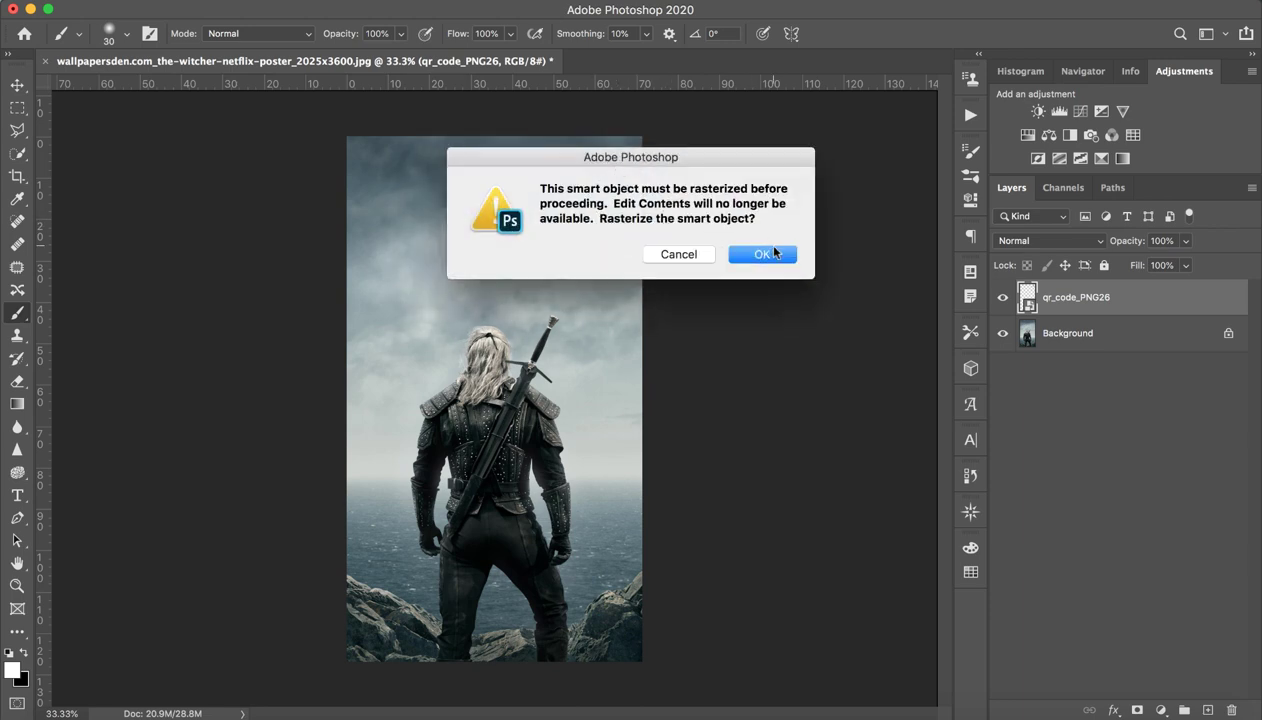
pyautogui.click(777, 256)
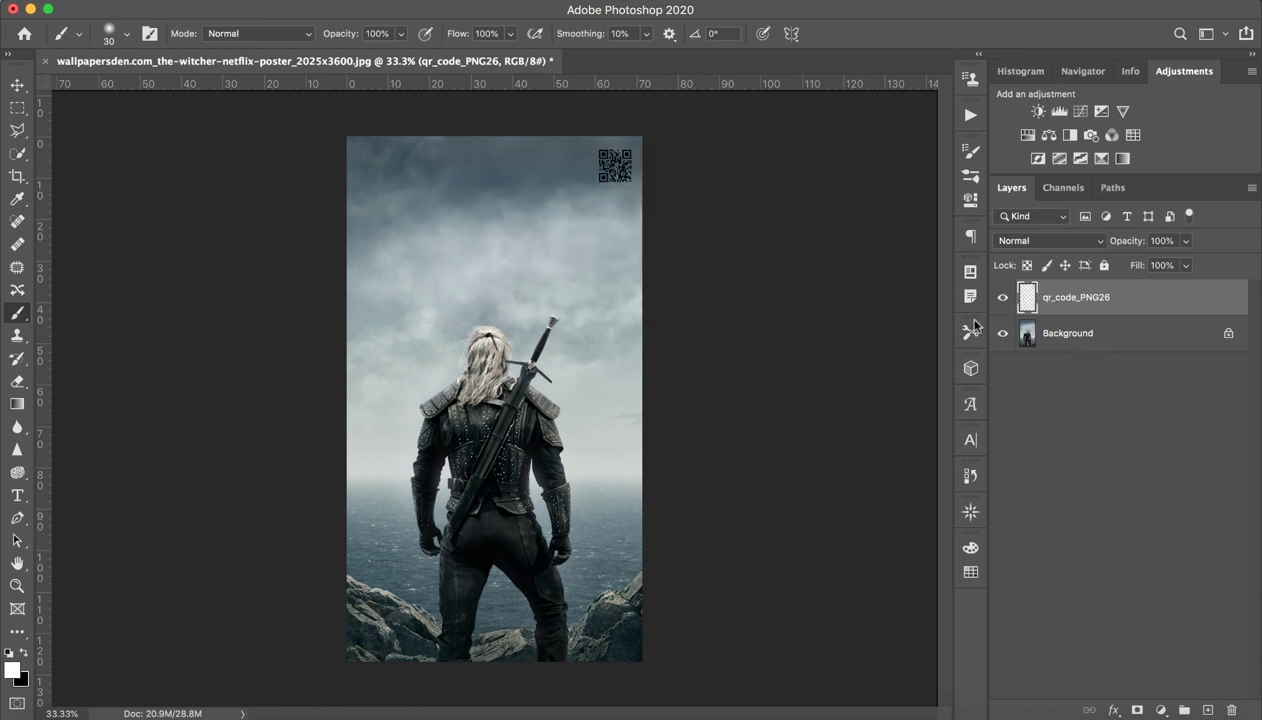
# Open and dismiss the QR layer's context menu twice.
pyautogui.rightClick(1097, 298)
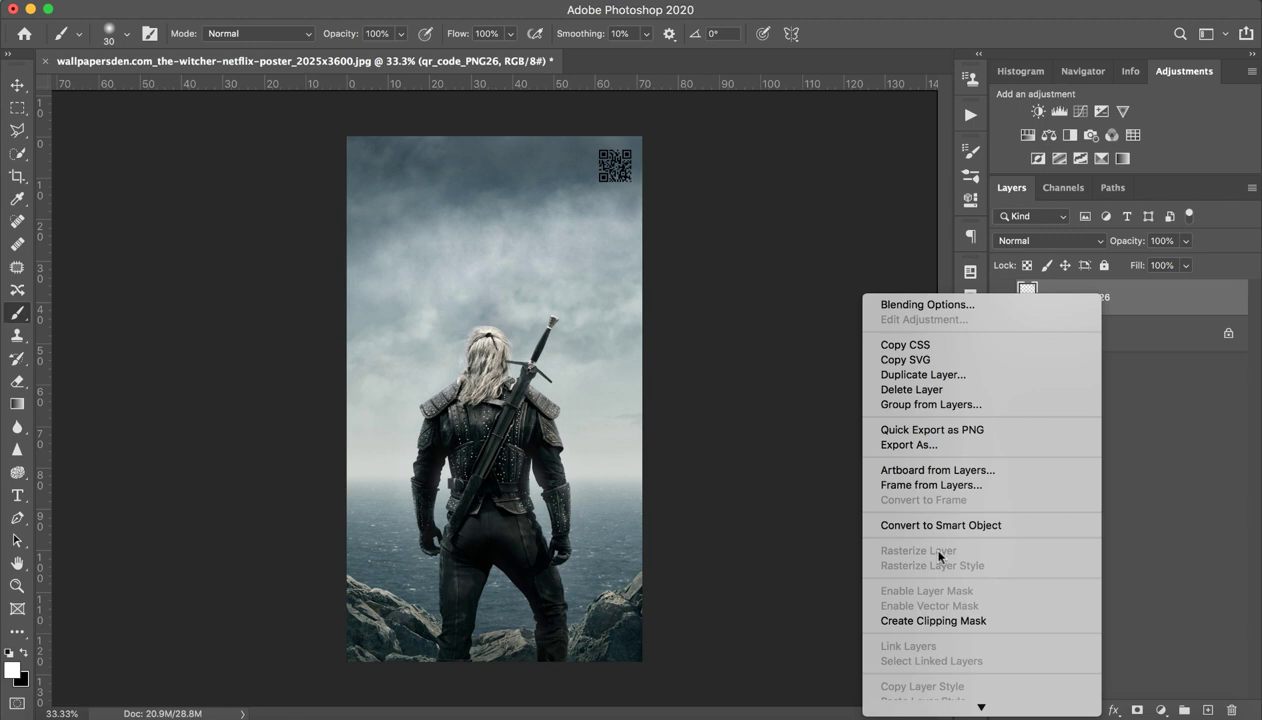
pyautogui.click(1212, 484)
pyautogui.rightClick(1124, 290)
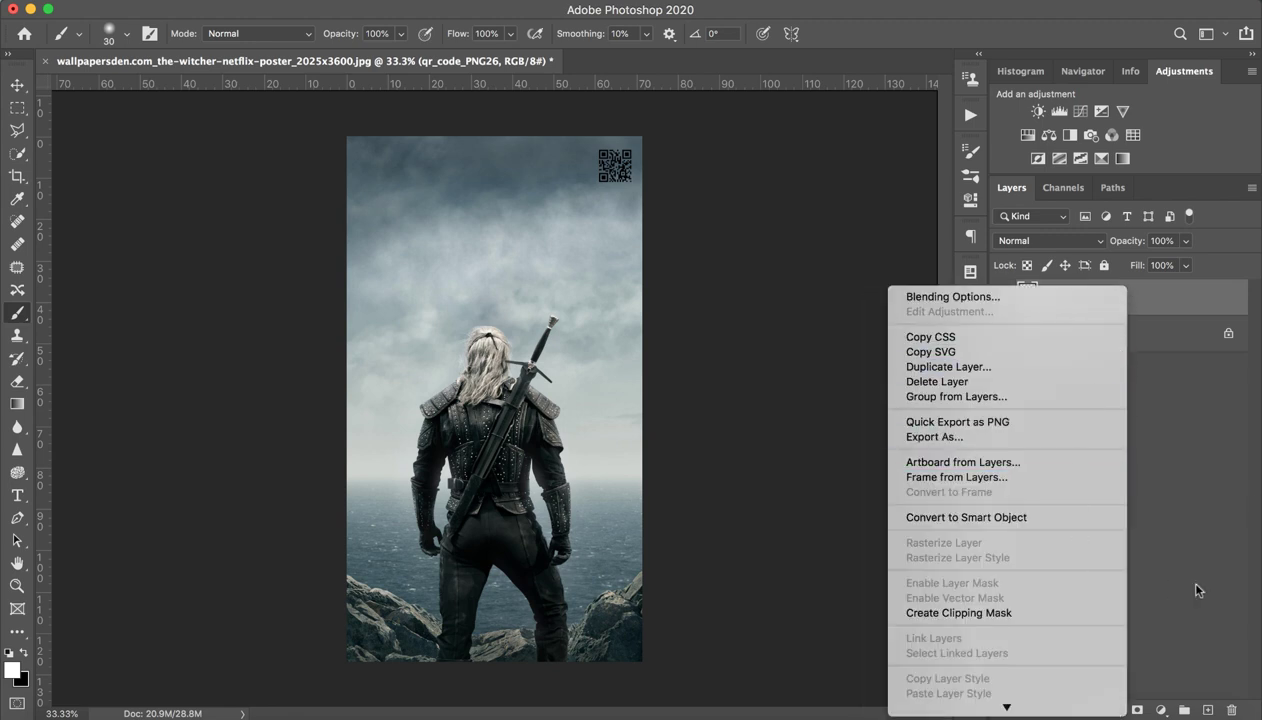
pyautogui.click(1147, 497)
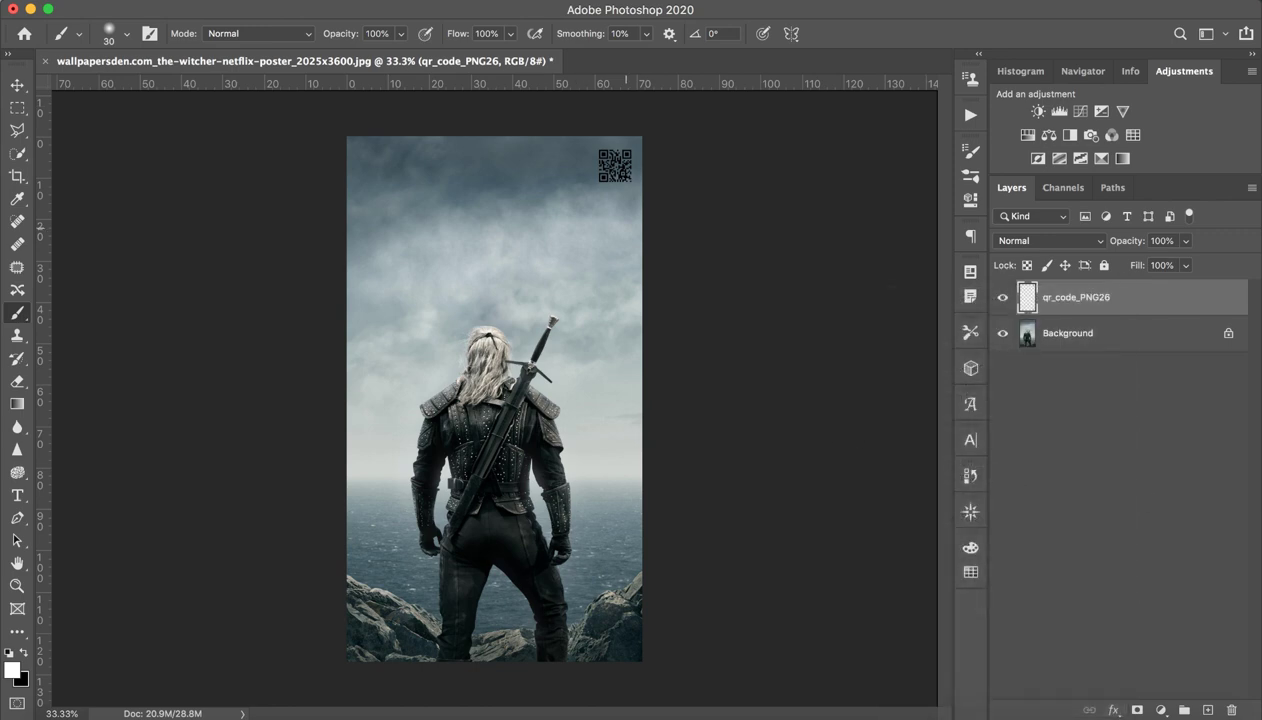
pyautogui.press('z')
pyautogui.moveTo(625, 177)
pyautogui.mouseDown()
pyautogui.moveTo(583, 175)
pyautogui.moveTo(700, 160)
pyautogui.mouseUp()
pyautogui.press('b')
pyautogui.moveTo(825, 203)
pyautogui.mouseDown()
pyautogui.moveTo(625, 378)
pyautogui.moveTo(618, 282)
pyautogui.moveTo(660, 258)
pyautogui.mouseUp()
pyautogui.hotkey('ctrl', 'z')
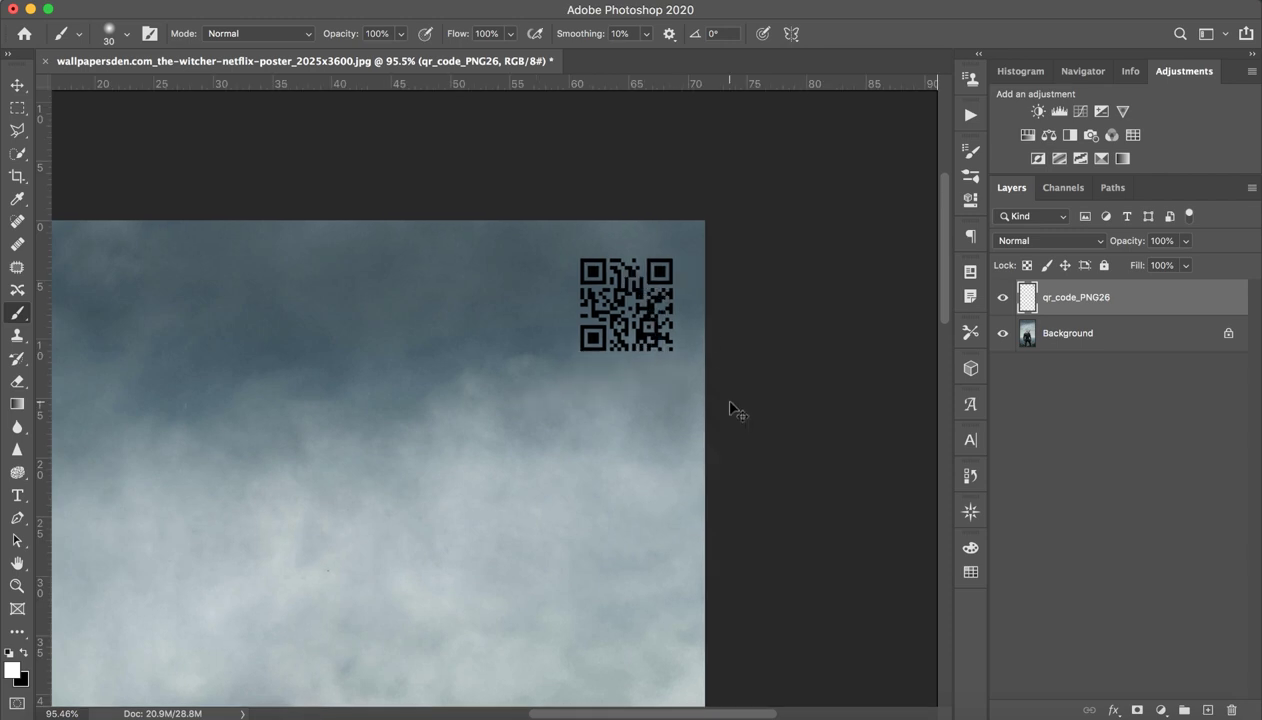
pyautogui.press('z')
pyautogui.moveTo(690, 369); pyautogui.dragTo(569, 369)
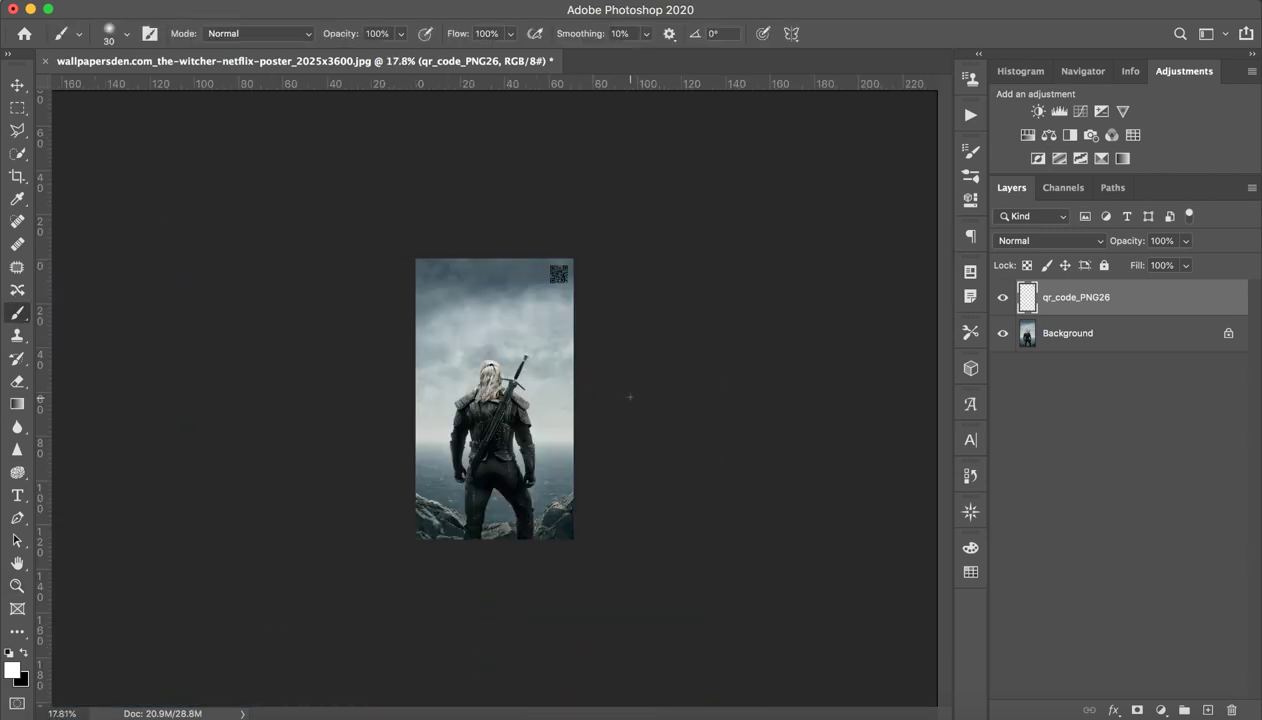
pyautogui.hotkey('ctrl', '+')
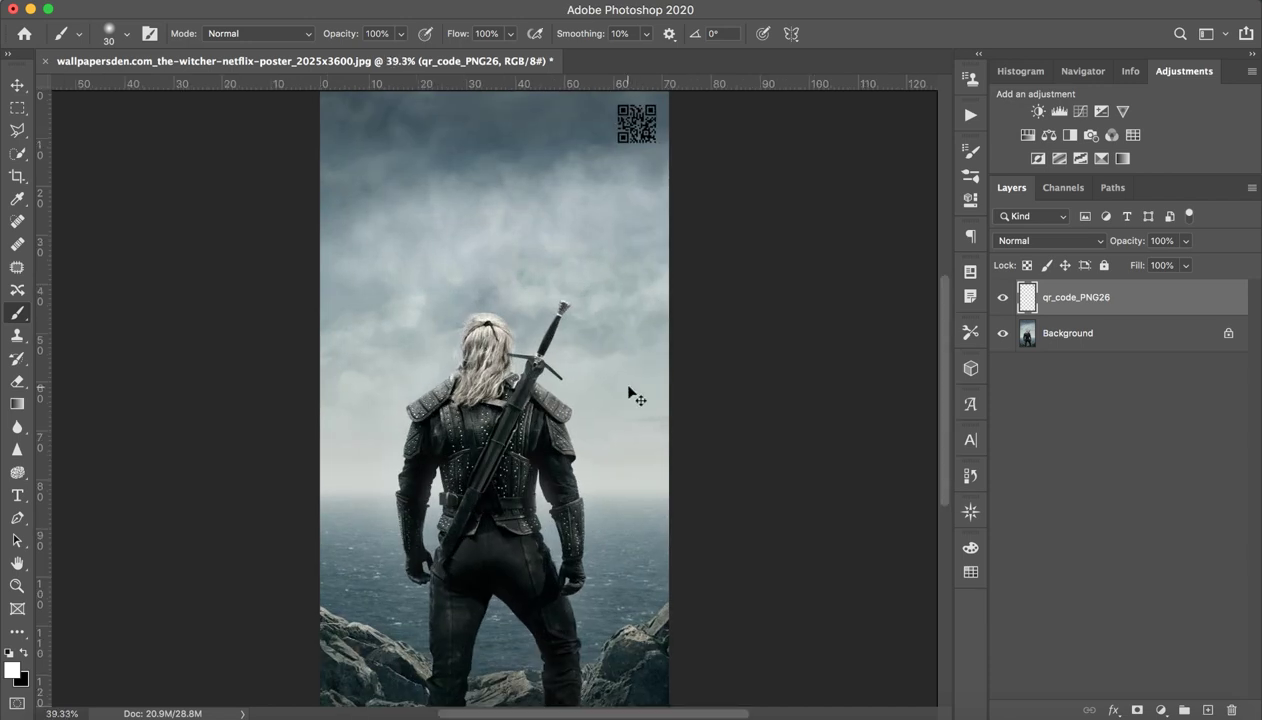
pyautogui.hotkey('ctrl', '-')
pyautogui.hotkey('ctrl', '-')
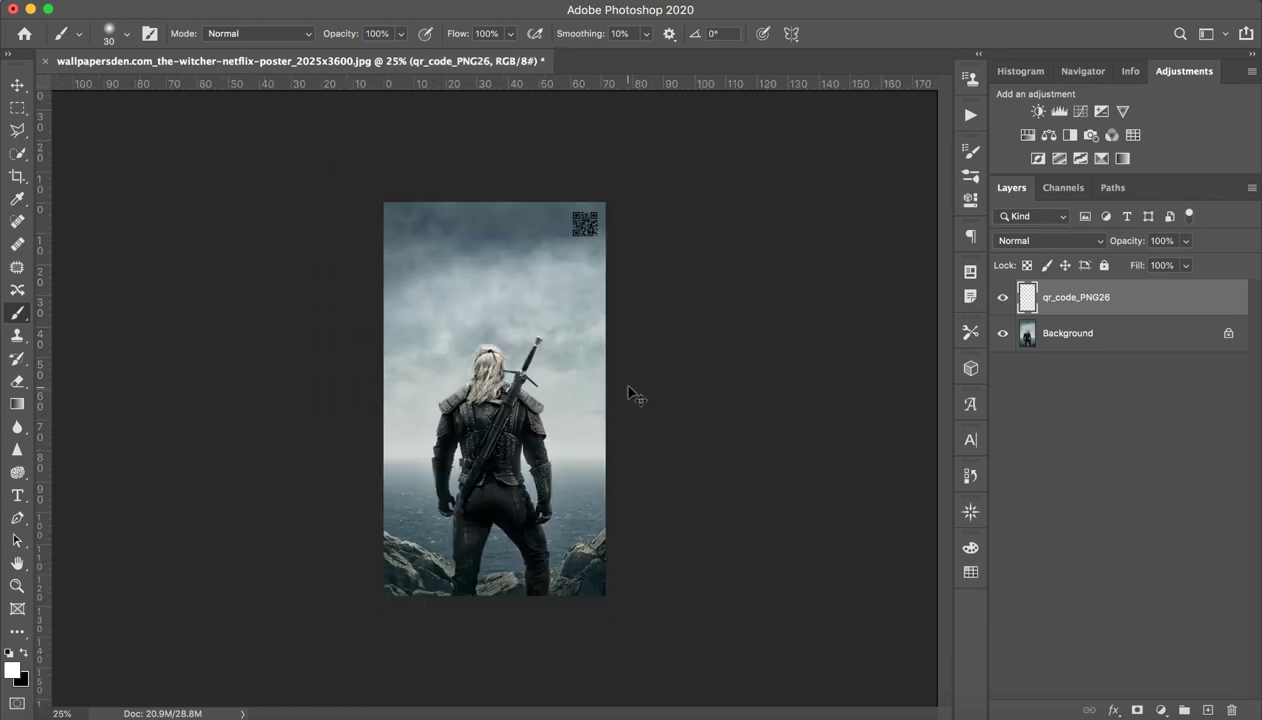
pyautogui.hotkey('ctrl', '+')
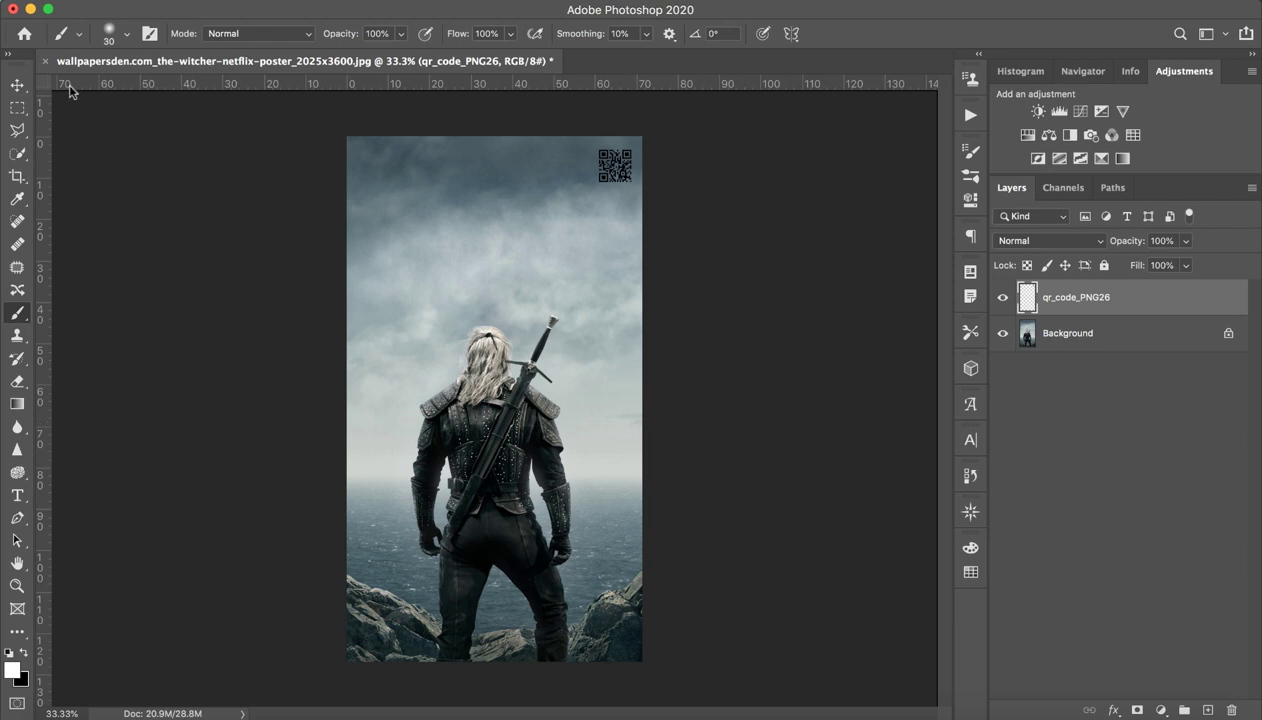
# Try several rectangular selections around the figure and sky, then clear them.
pyautogui.click(17, 108)
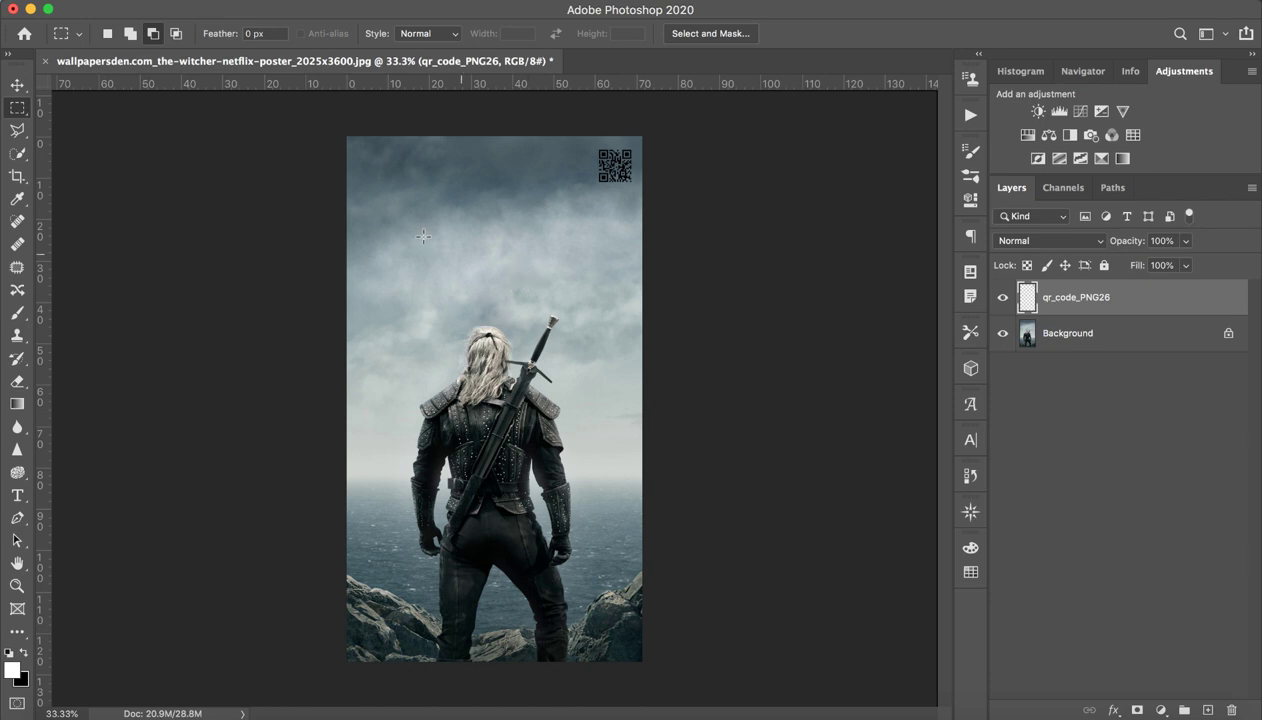
pyautogui.moveTo(405, 233); pyautogui.dragTo(571, 521)
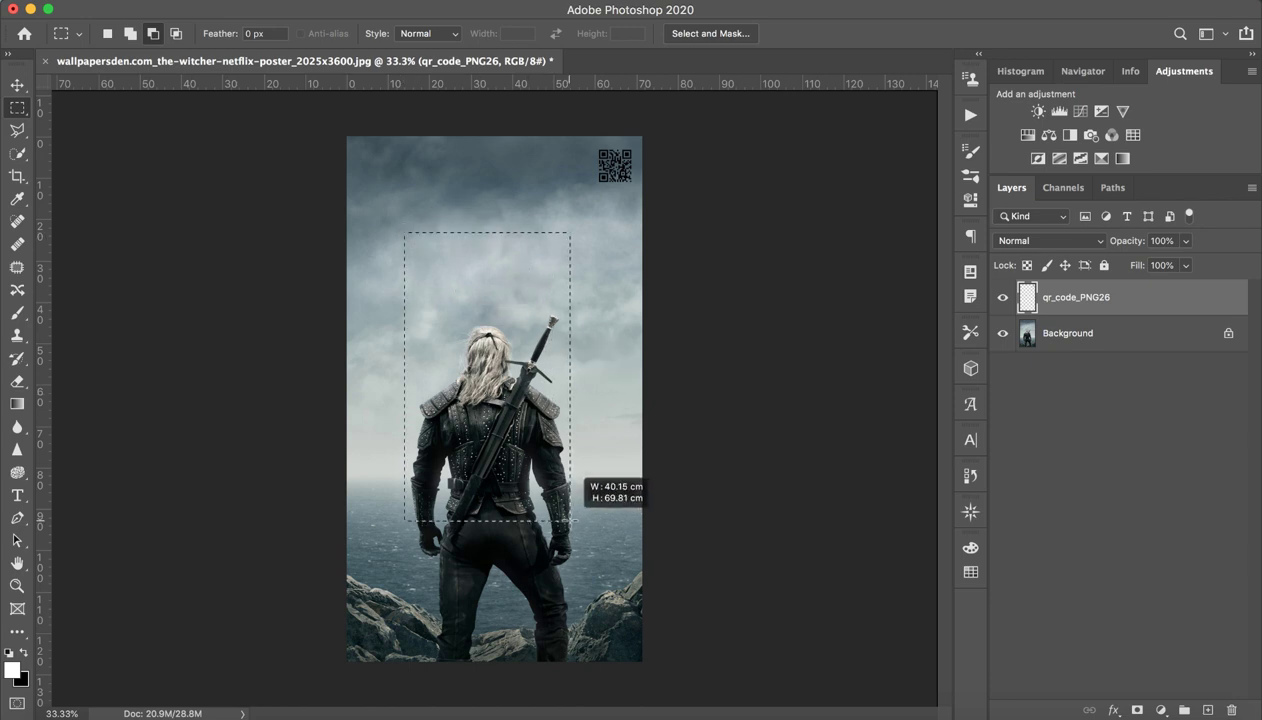
pyautogui.click(536, 418)
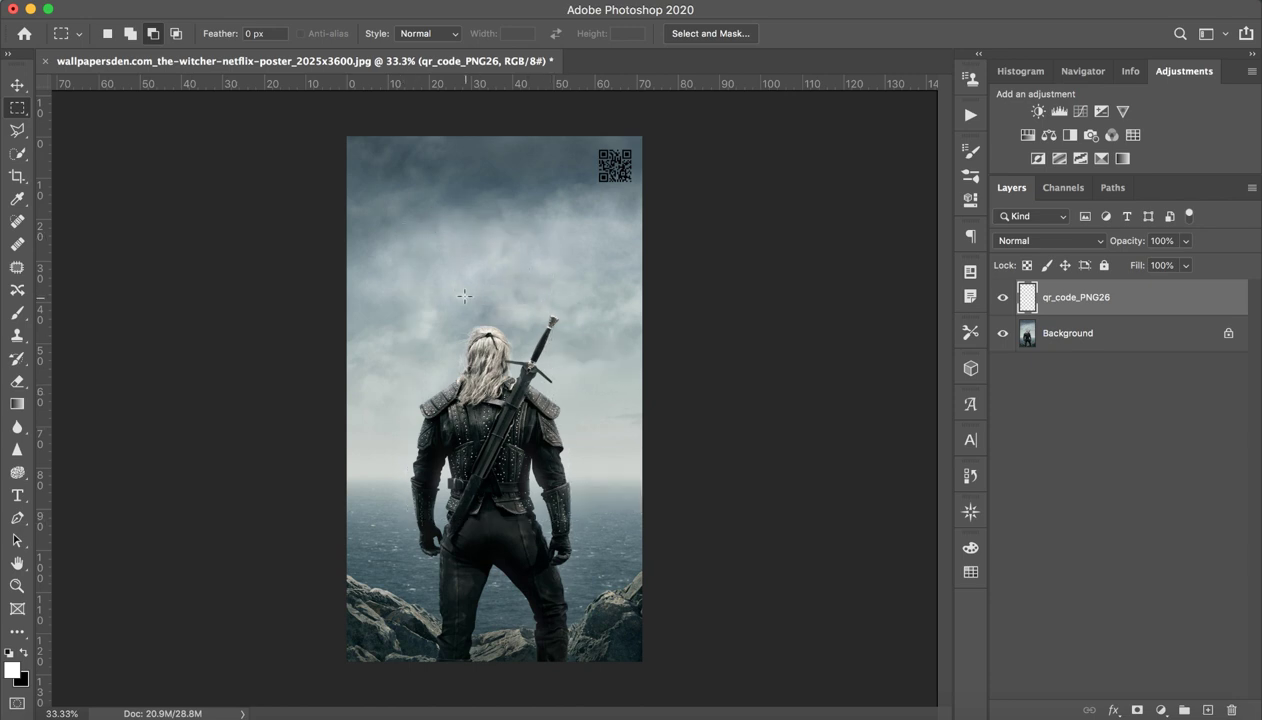
pyautogui.moveTo(428, 262); pyautogui.dragTo(517, 357)
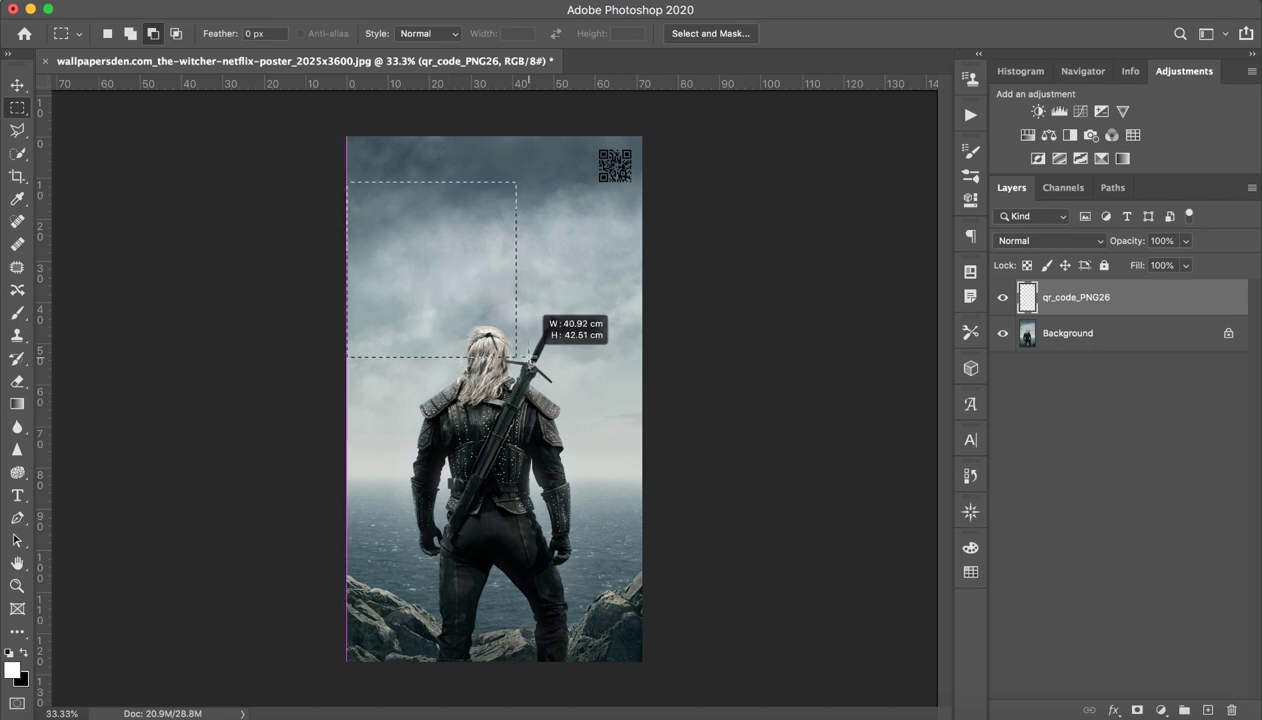
pyautogui.moveTo(368, 265); pyautogui.dragTo(496, 272)
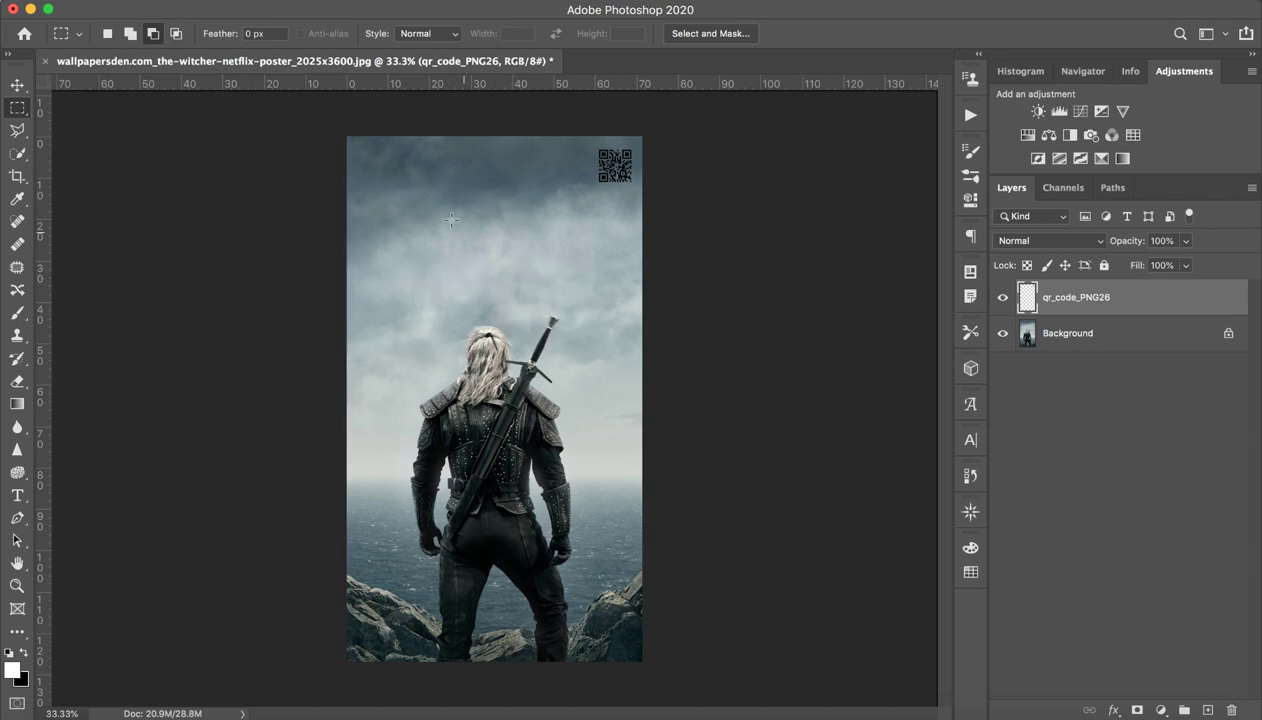
pyautogui.moveTo(451, 219); pyautogui.dragTo(557, 309)
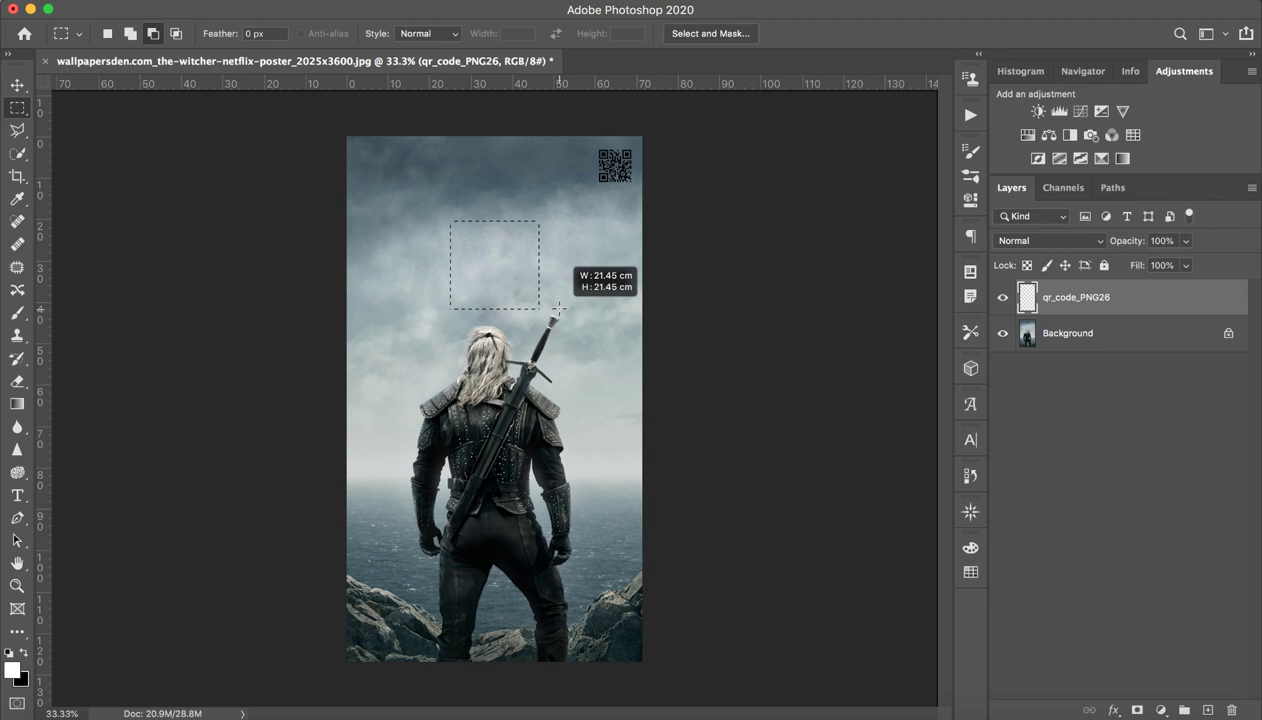
pyautogui.moveTo(557, 309)
pyautogui.mouseDown()
pyautogui.moveTo(532, 319)
pyautogui.moveTo(521, 246)
pyautogui.mouseUp()
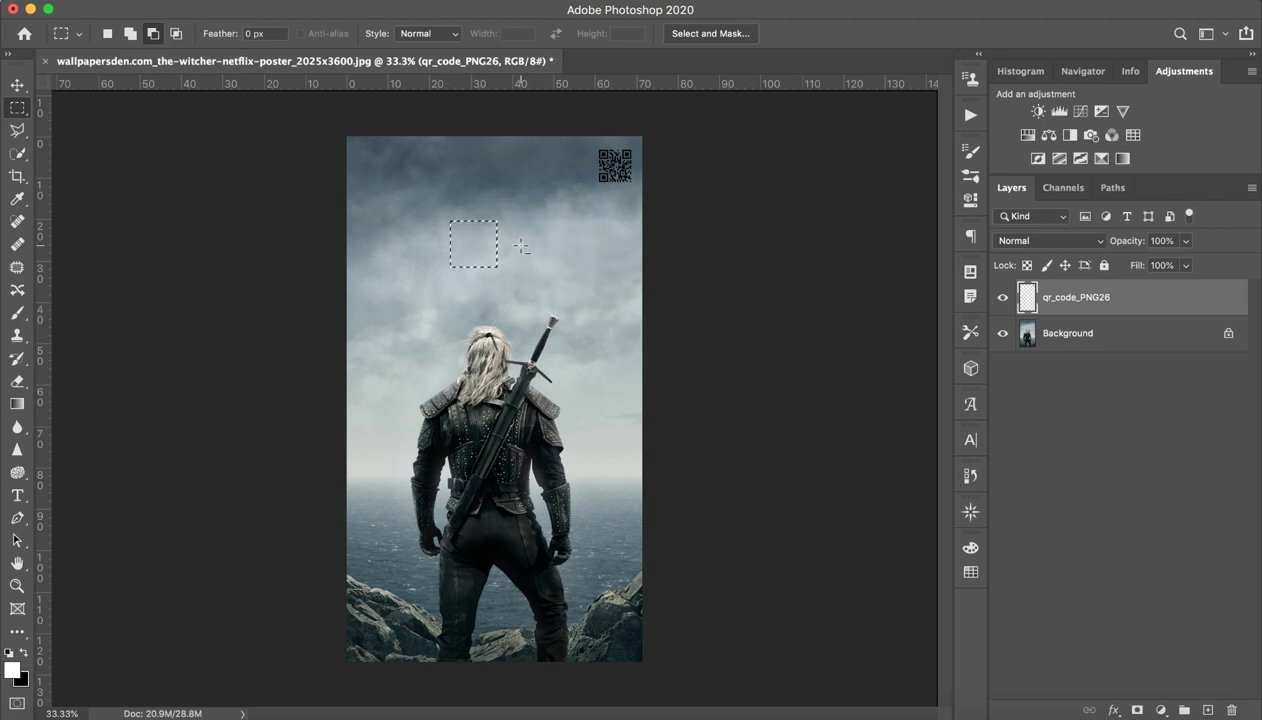
pyautogui.click(587, 311)
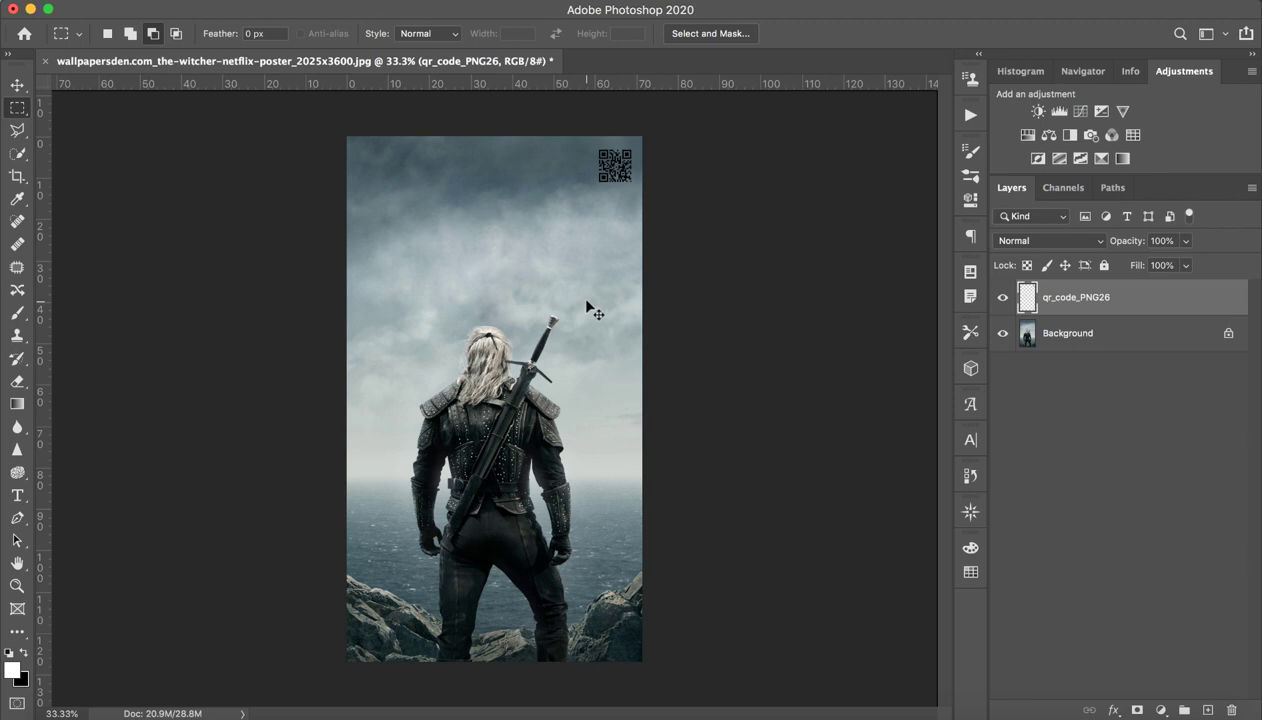
# Draw a circular elliptical selection in the sky left of the head and zoom in.
pyautogui.rightClick(24, 113)
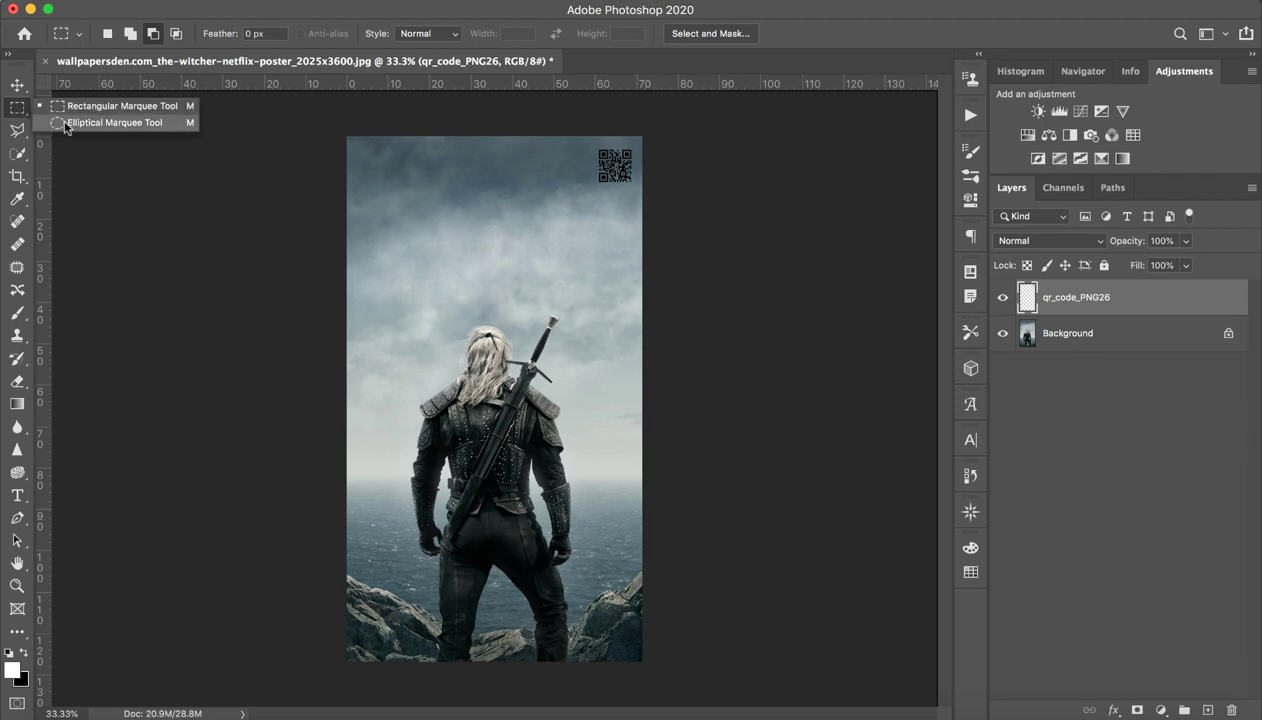
pyautogui.click(65, 124)
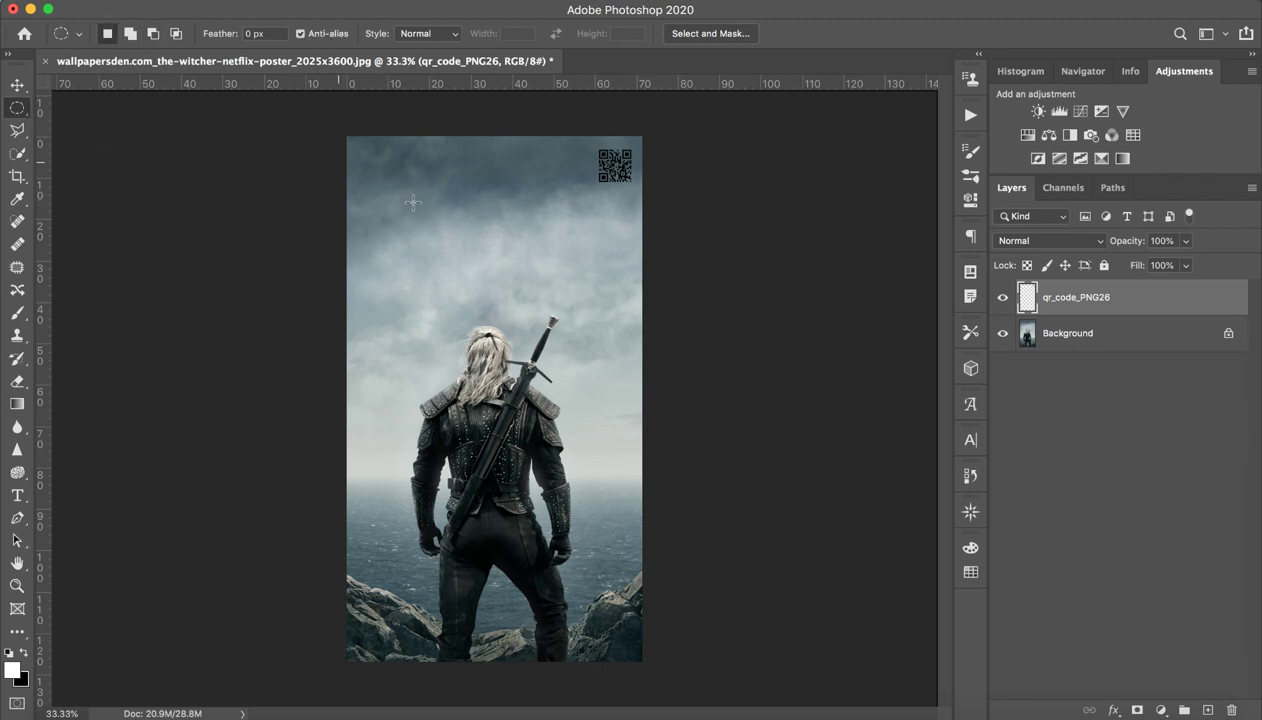
pyautogui.moveTo(421, 228); pyautogui.dragTo(440, 256)
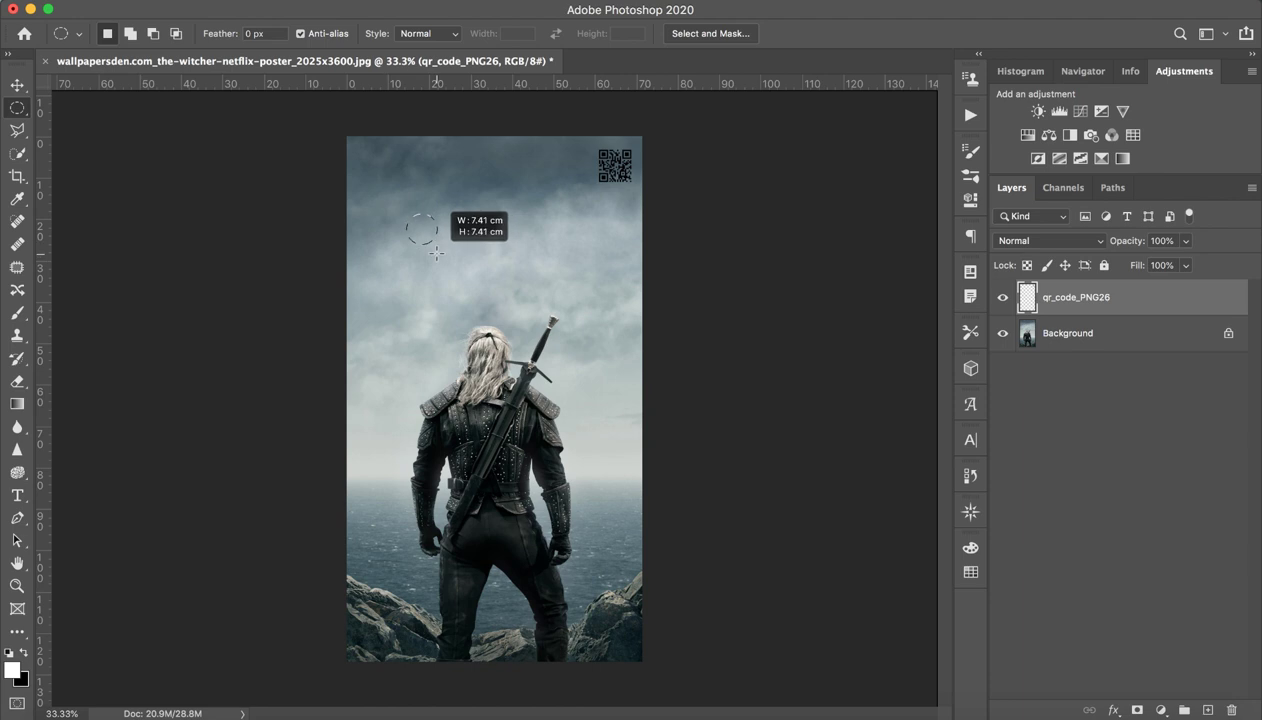
pyautogui.moveTo(440, 256); pyautogui.dragTo(302, 229)
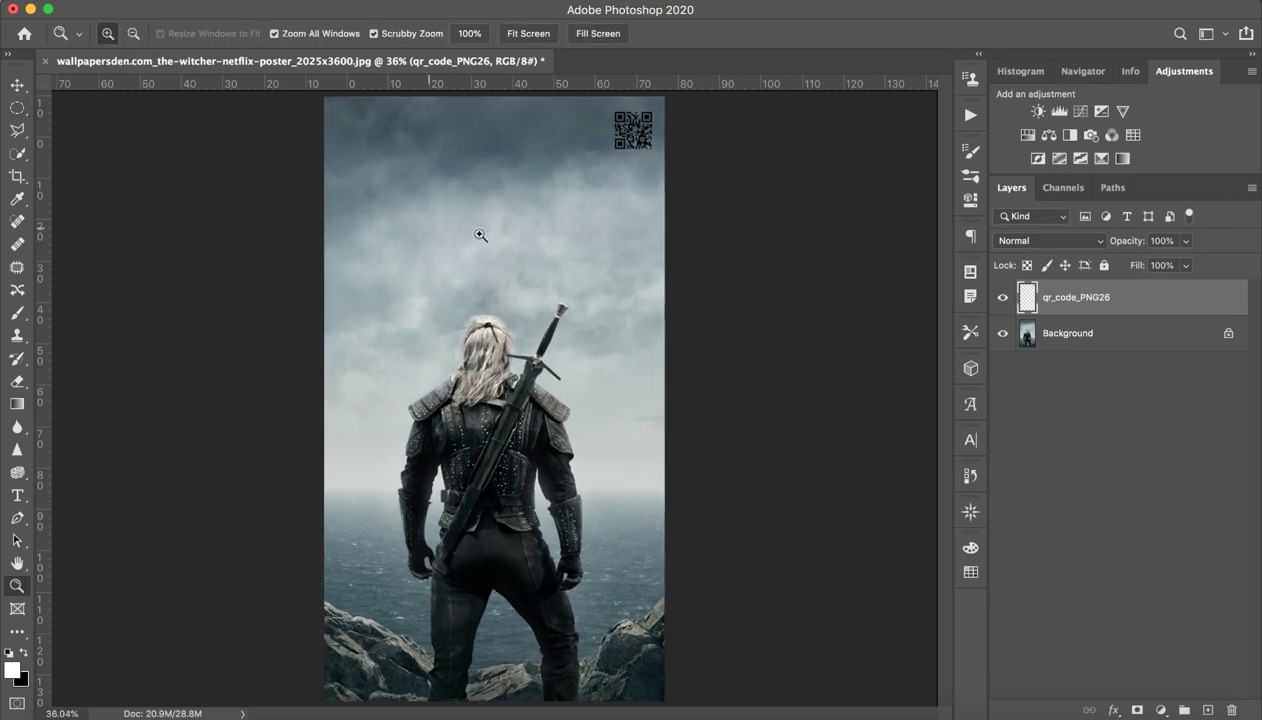
pyautogui.press('m')
pyautogui.hscroll(-3, 370, 254)
pyautogui.scroll(1, 370, 254)
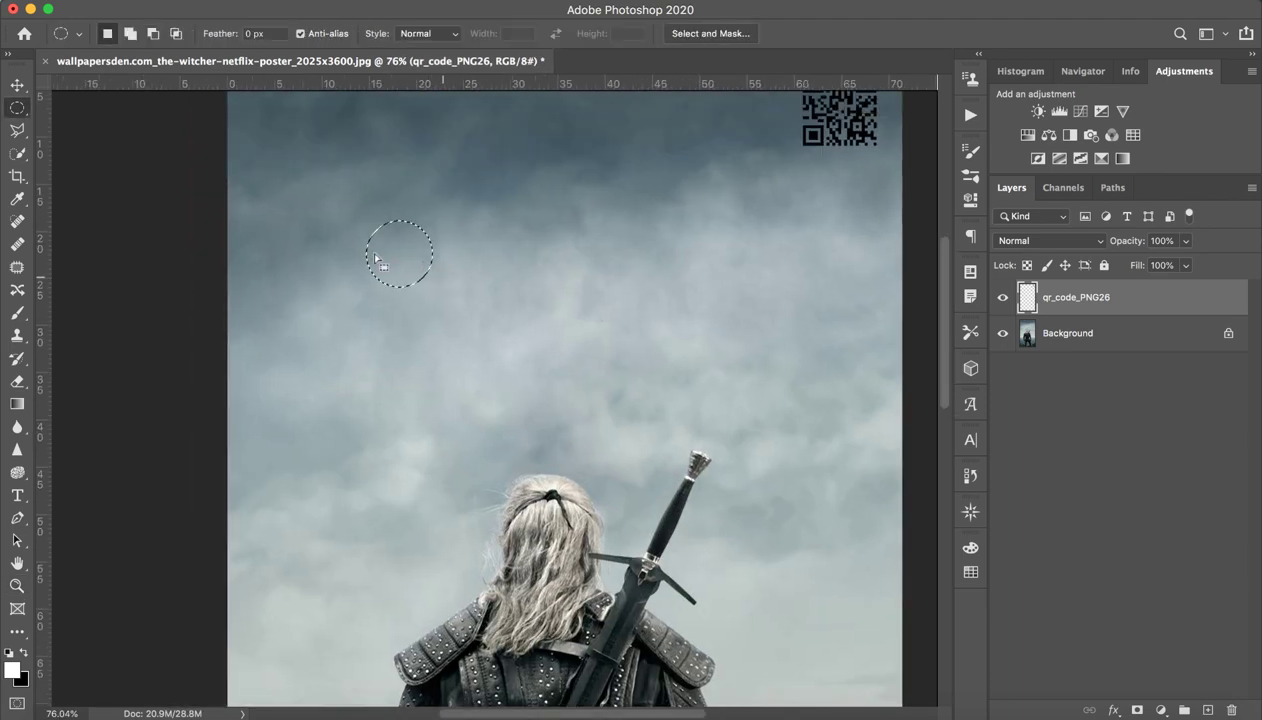
# Add a new empty Layer 1 above the QR code layer.
pyautogui.click(1208, 710)
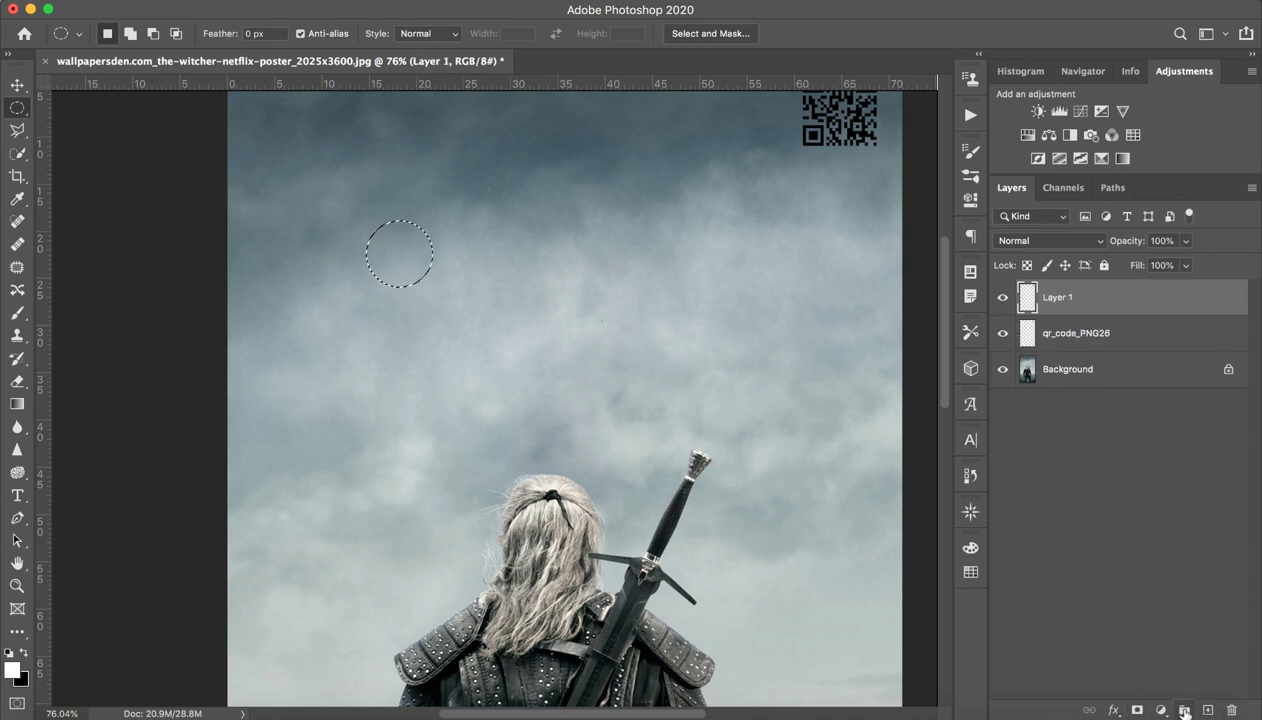
pyautogui.click(1162, 710)
pyautogui.click(1113, 710)
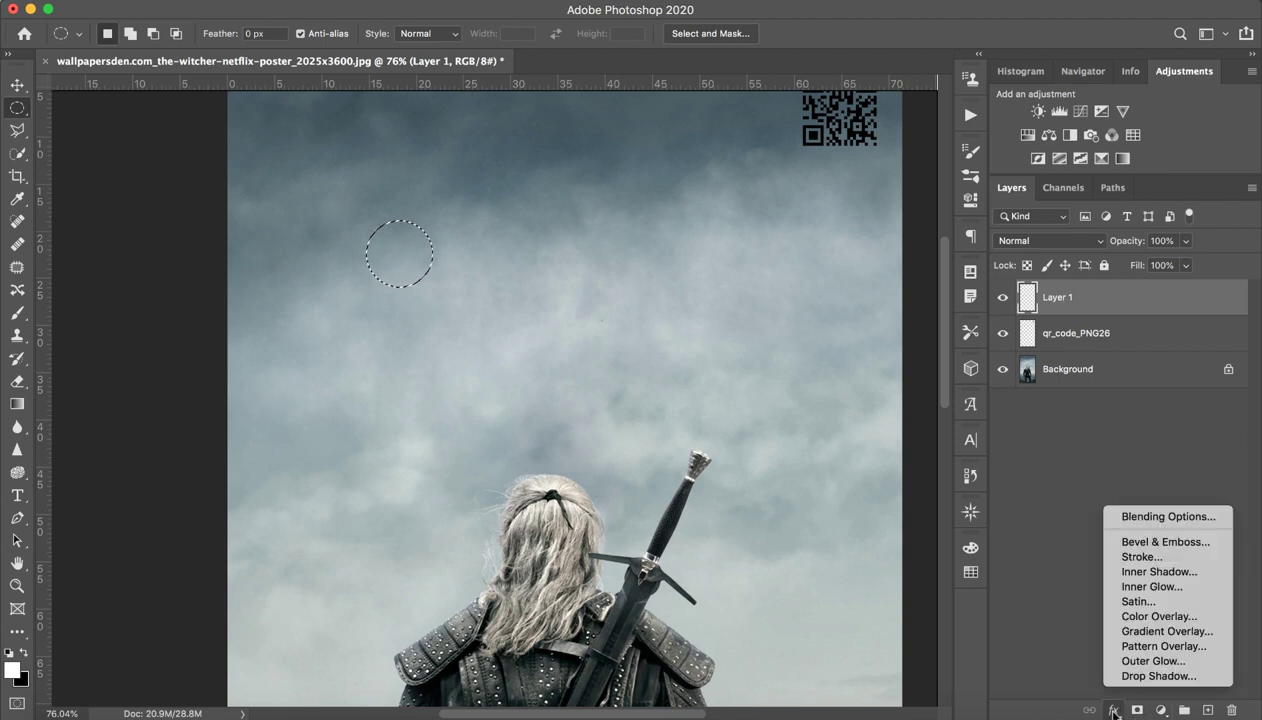
pyautogui.click(1113, 710)
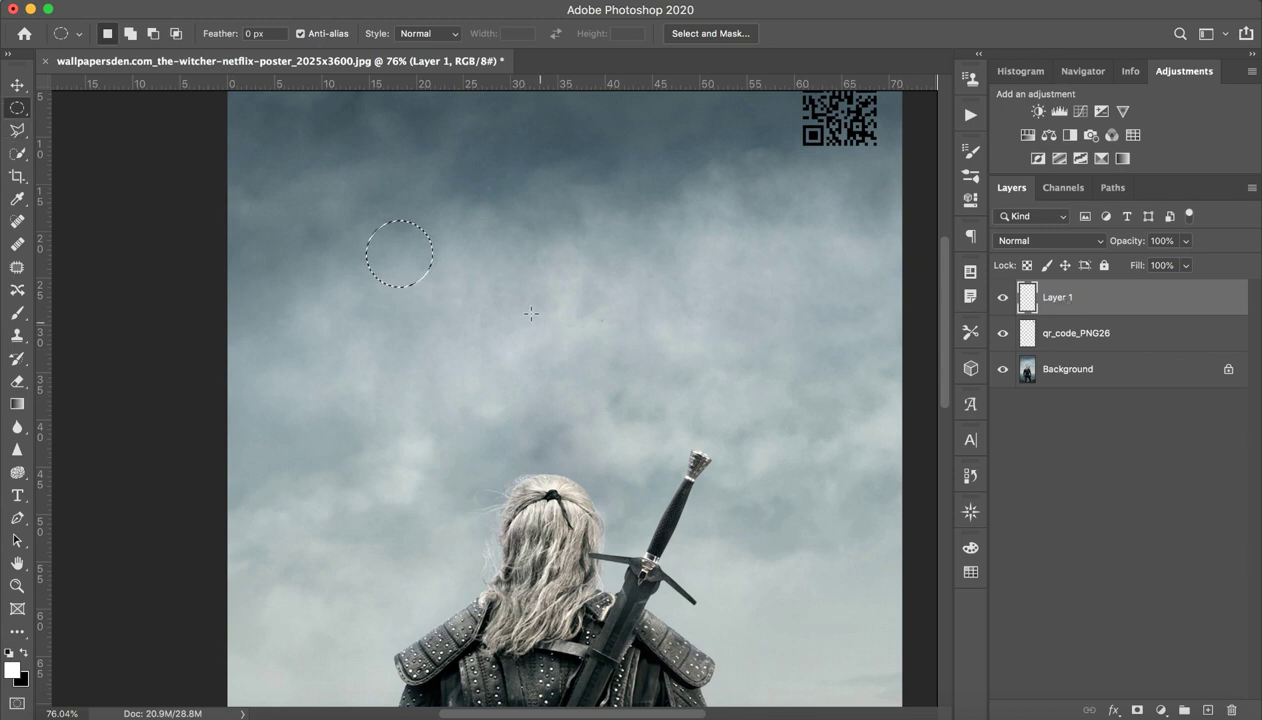
# Stroke the circular selection with a 6 px white centred line.
pyautogui.rightClick(421, 259)
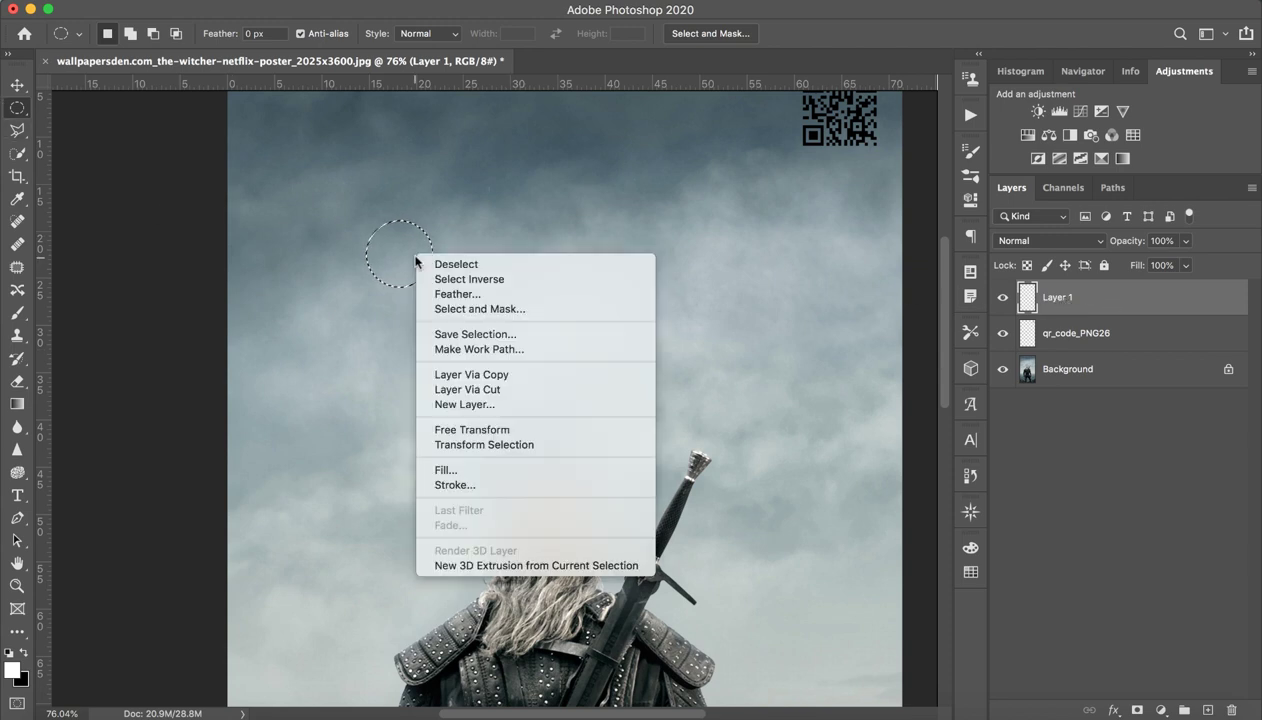
pyautogui.click(455, 485)
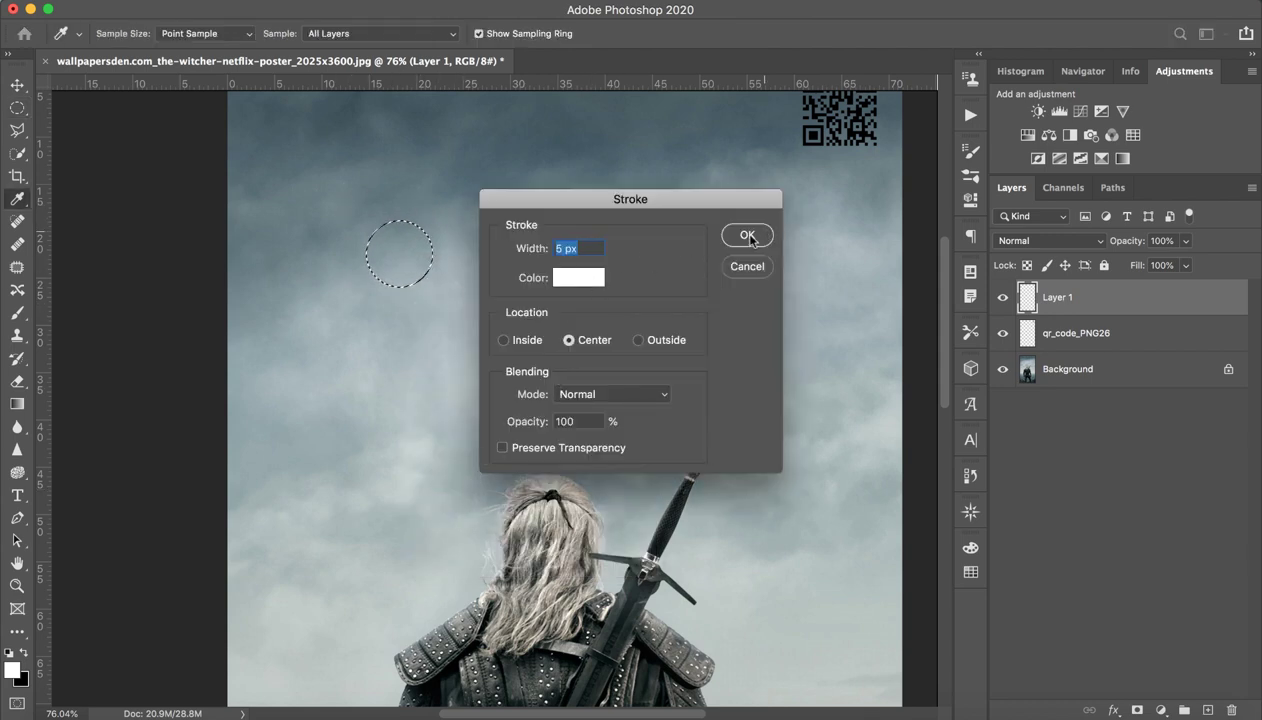
pyautogui.press('Up')
pyautogui.click(746, 237)
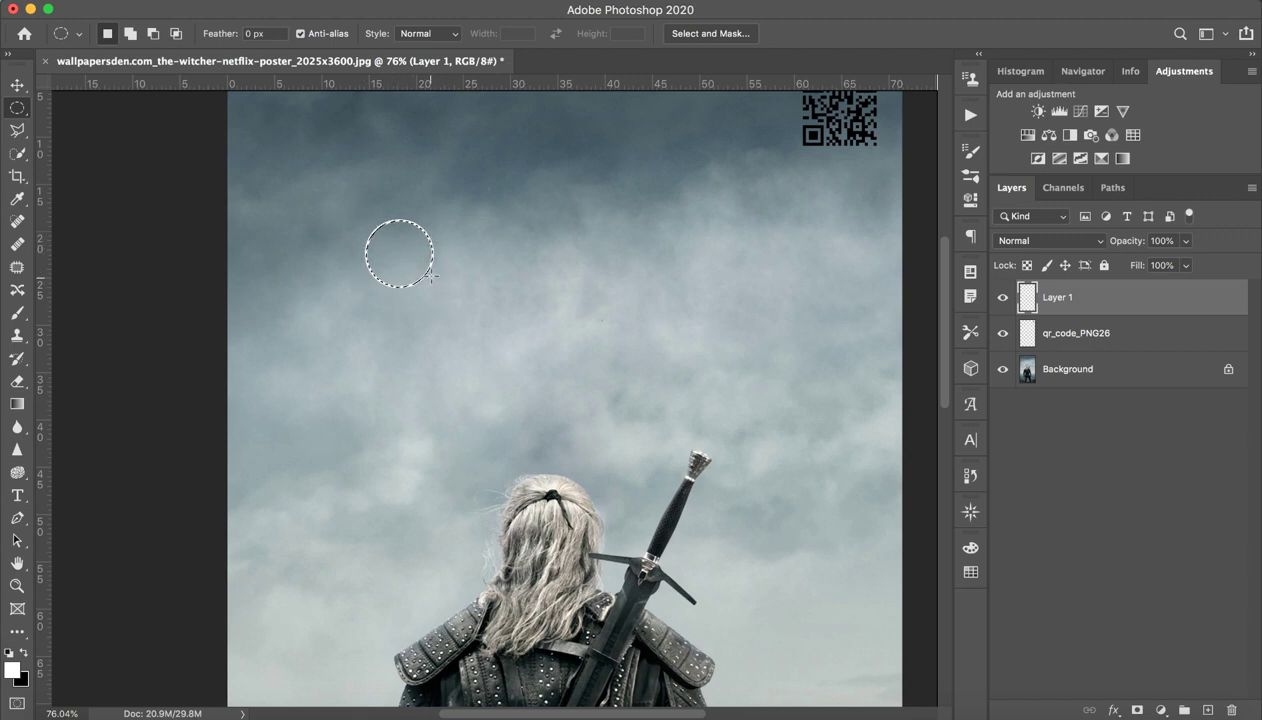
# Deselect, keeping the white ring, and zoom in closely around it.
pyautogui.hotkey('ctrl', 'd')
pyautogui.press('z')
pyautogui.moveTo(405, 211)
pyautogui.mouseDown()
pyautogui.moveTo(441, 223)
pyautogui.moveTo(365, 218)
pyautogui.mouseUp()
pyautogui.press('m')
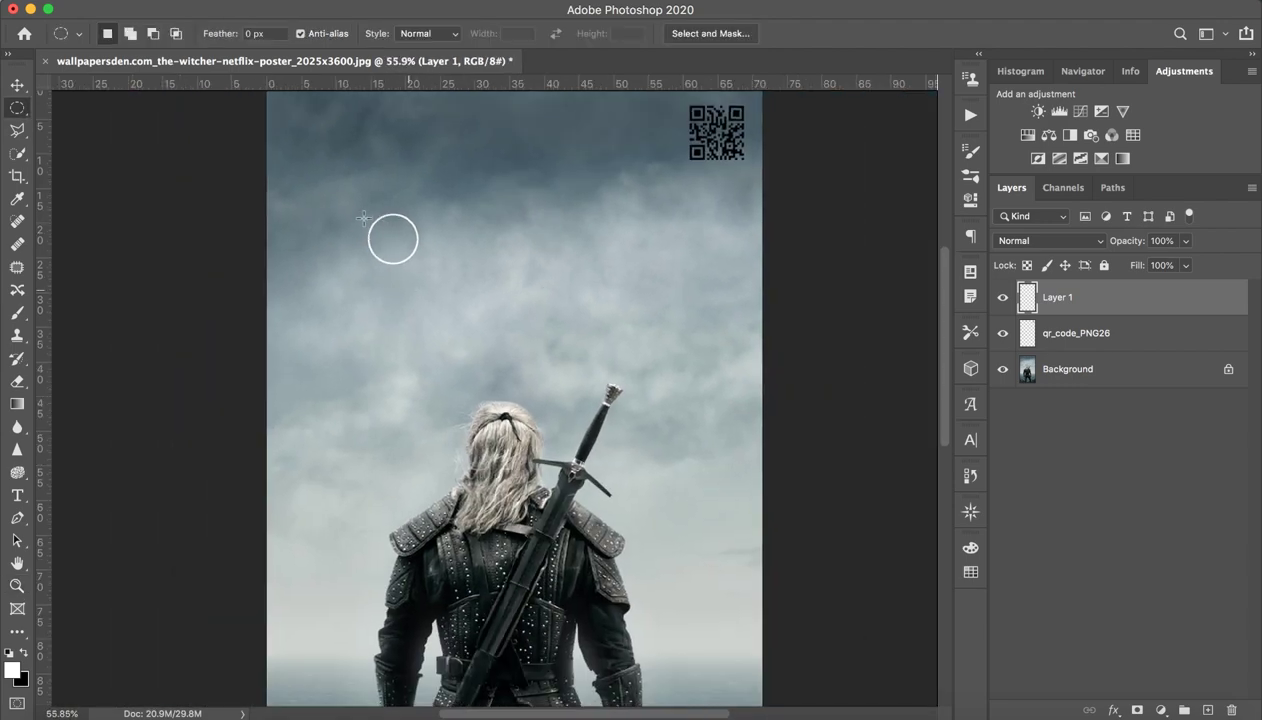
pyautogui.press('z')
pyautogui.moveTo(417, 242)
pyautogui.mouseDown()
pyautogui.moveTo(487, 259)
pyautogui.moveTo(414, 233)
pyautogui.mouseUp()
pyautogui.press('m')
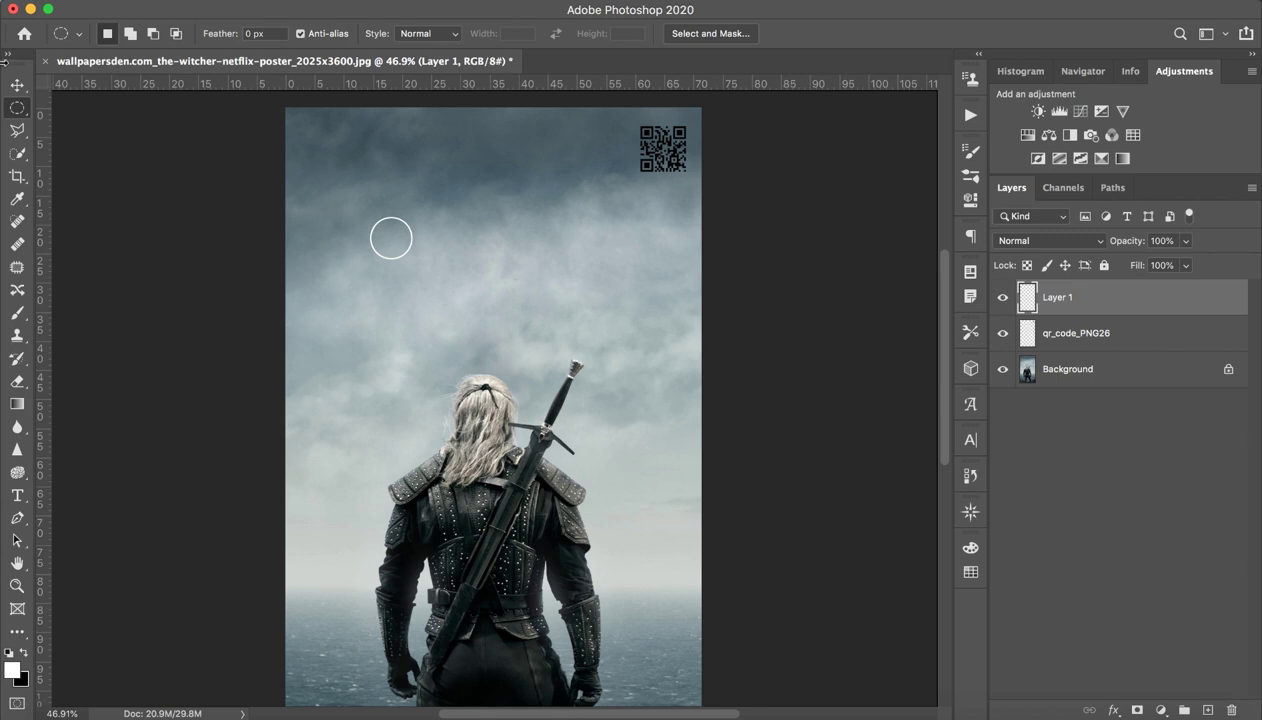
pyautogui.press('z')
pyautogui.moveTo(380, 208)
pyautogui.mouseDown()
pyautogui.moveTo(495, 240)
pyautogui.moveTo(471, 254)
pyautogui.mouseUp()
# Rotate and shrink the white ring with a transform, then cancel the transform.
pyautogui.press('v')
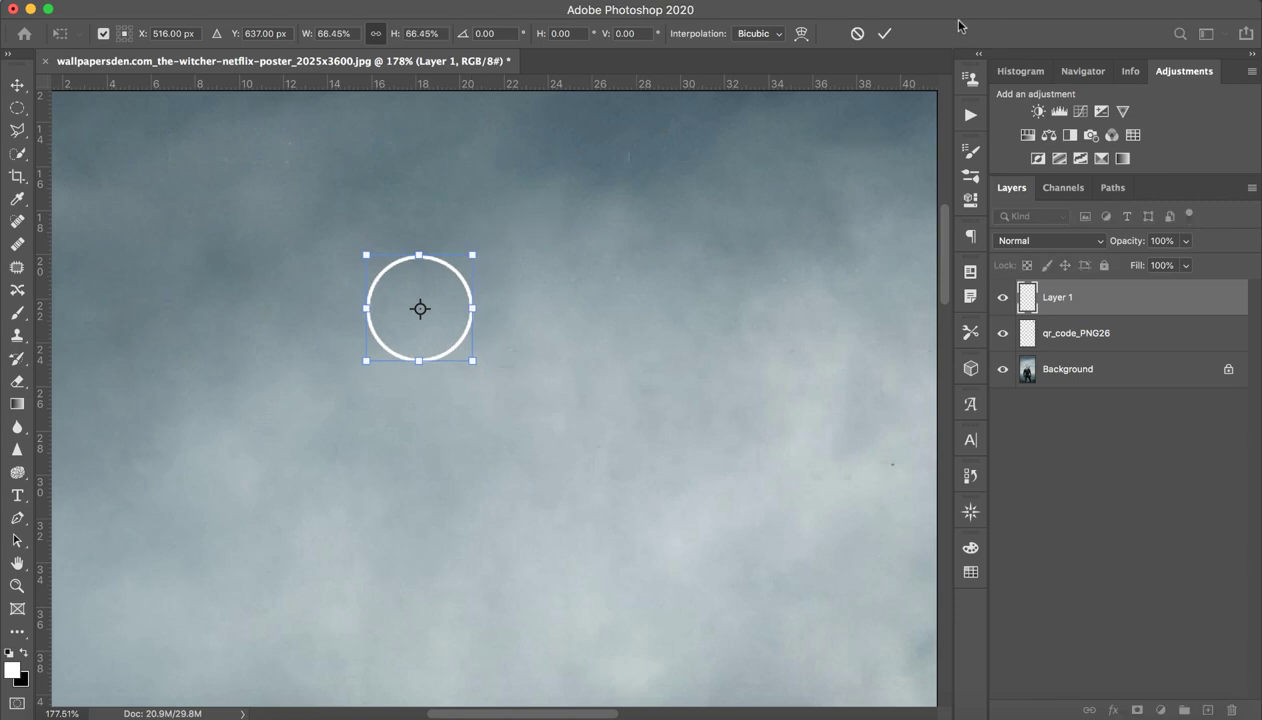
pyautogui.click(862, 3)
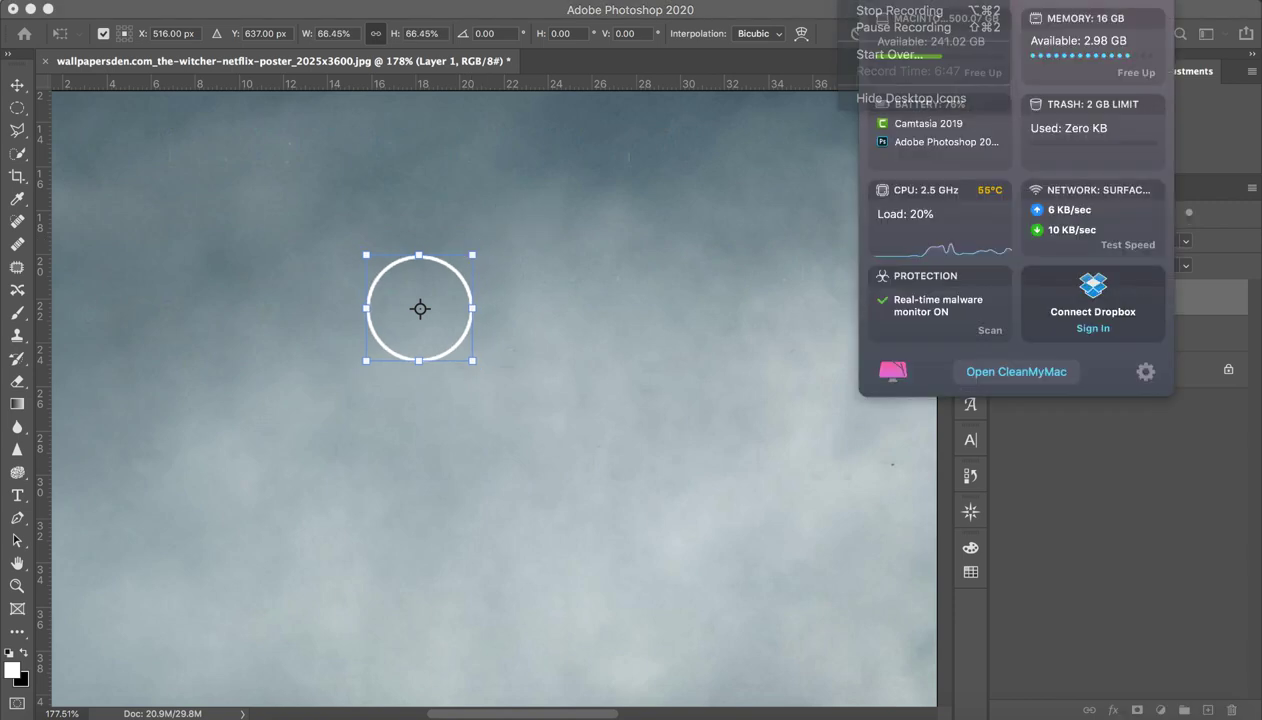
pyautogui.click(1147, 565)
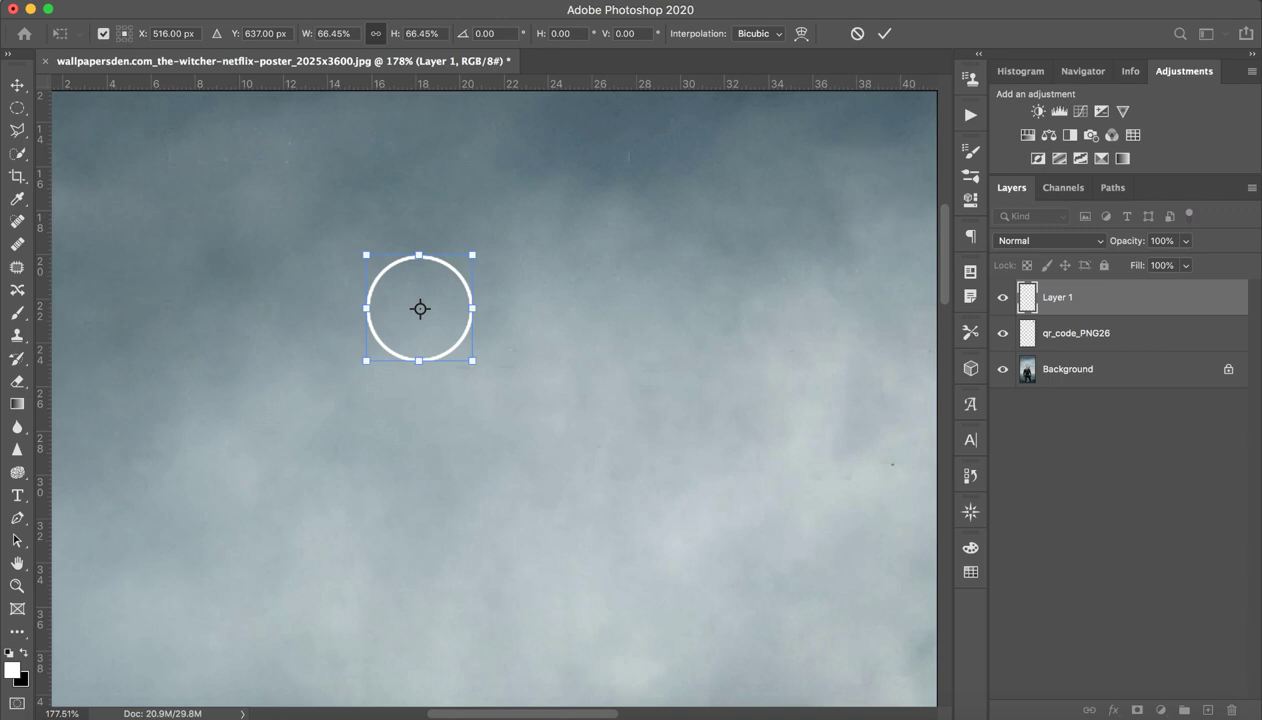
pyautogui.click(345, 0)
pyautogui.click(628, 346)
pyautogui.click(892, 9)
pyautogui.moveTo(552, 358); pyautogui.dragTo(508, 332)
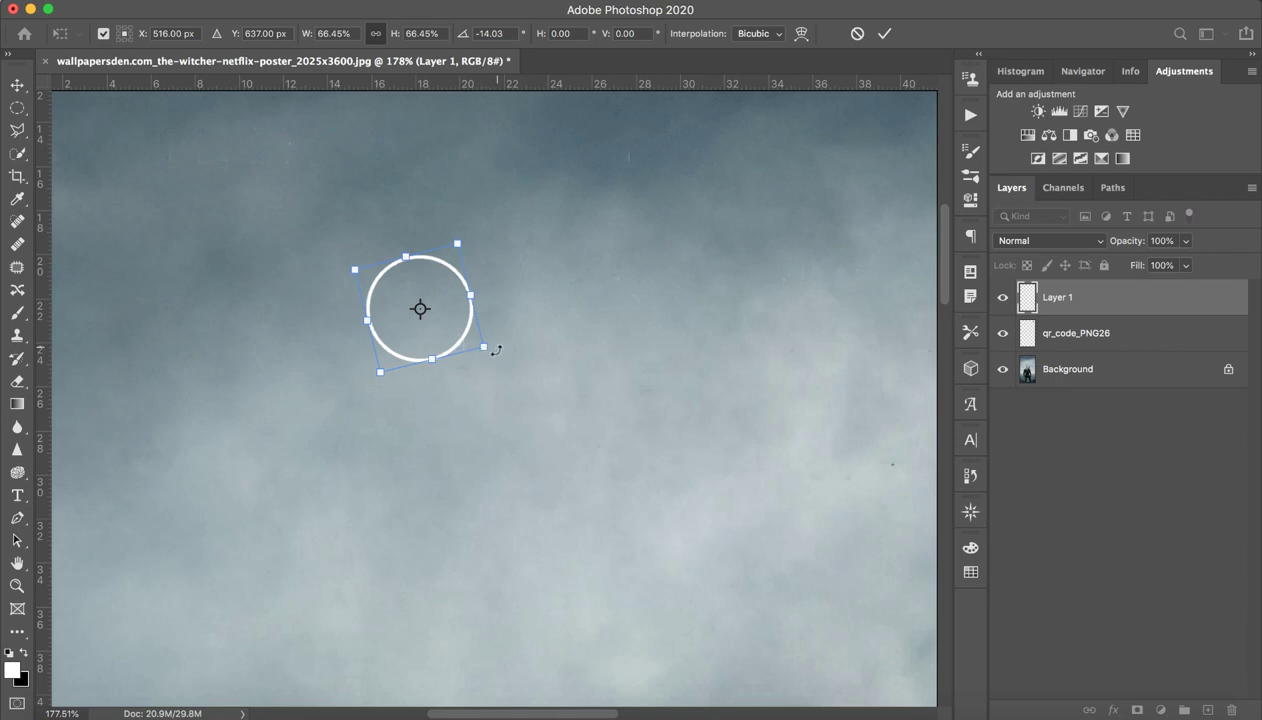
pyautogui.moveTo(496, 350)
pyautogui.mouseDown()
pyautogui.moveTo(321, 309)
pyautogui.moveTo(496, 350)
pyautogui.mouseUp()
pyautogui.moveTo(468, 284); pyautogui.dragTo(424, 273)
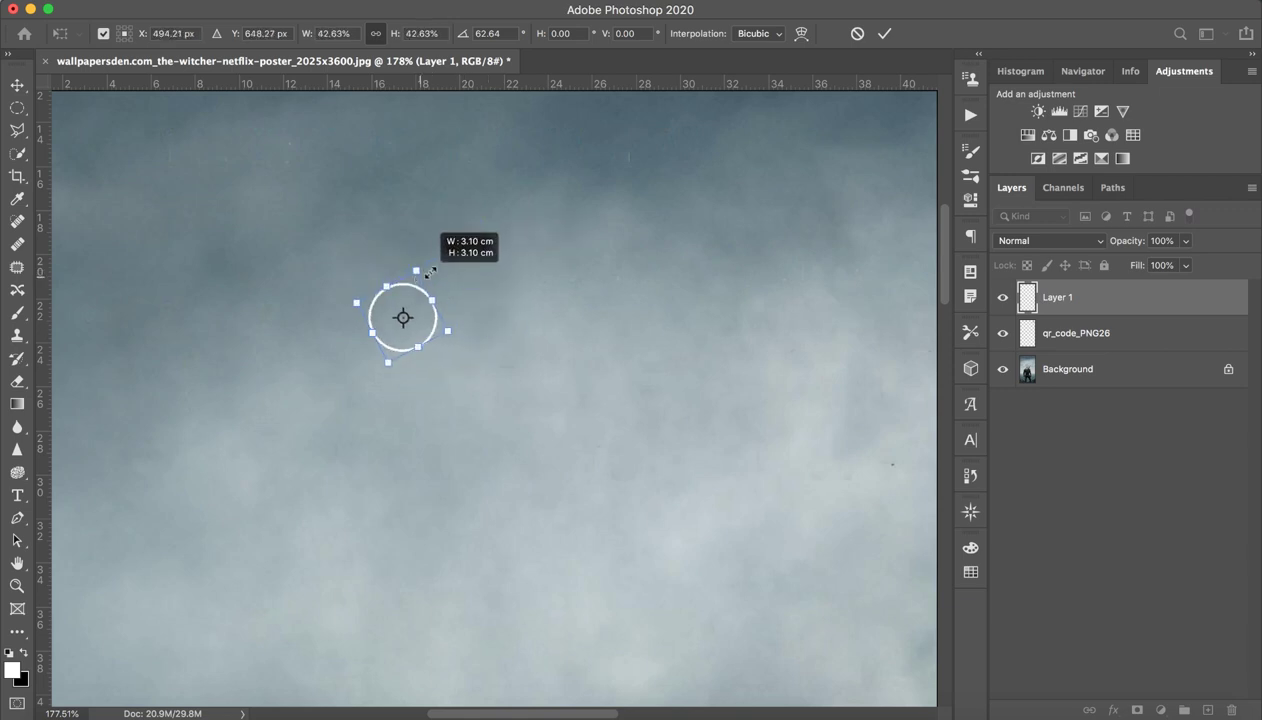
pyautogui.moveTo(424, 273); pyautogui.dragTo(427, 257)
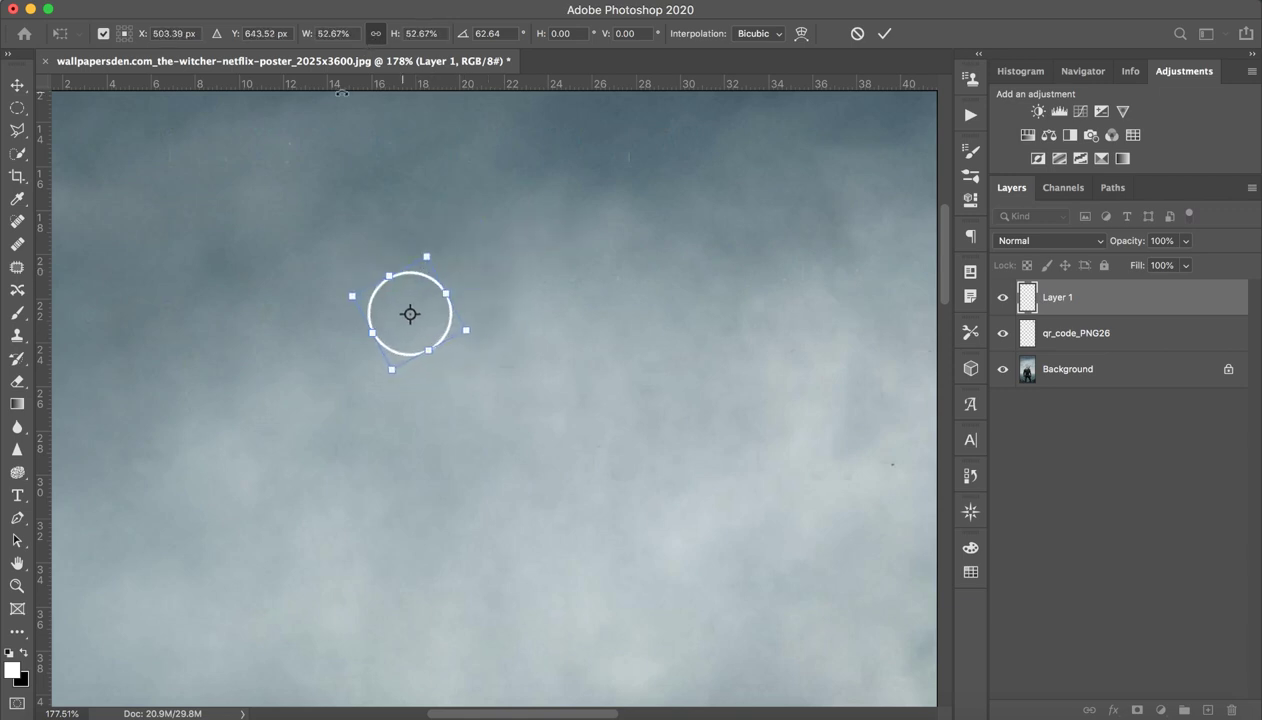
pyautogui.click(857, 33)
# Zoom out to the whole poster, then slightly back in around the ring.
pyautogui.press('z')
pyautogui.moveTo(637, 239)
pyautogui.mouseDown()
pyautogui.moveTo(471, 309)
pyautogui.moveTo(498, 278)
pyautogui.mouseUp()
pyautogui.moveTo(388, 200); pyautogui.dragTo(409, 200)
pyautogui.press('v')
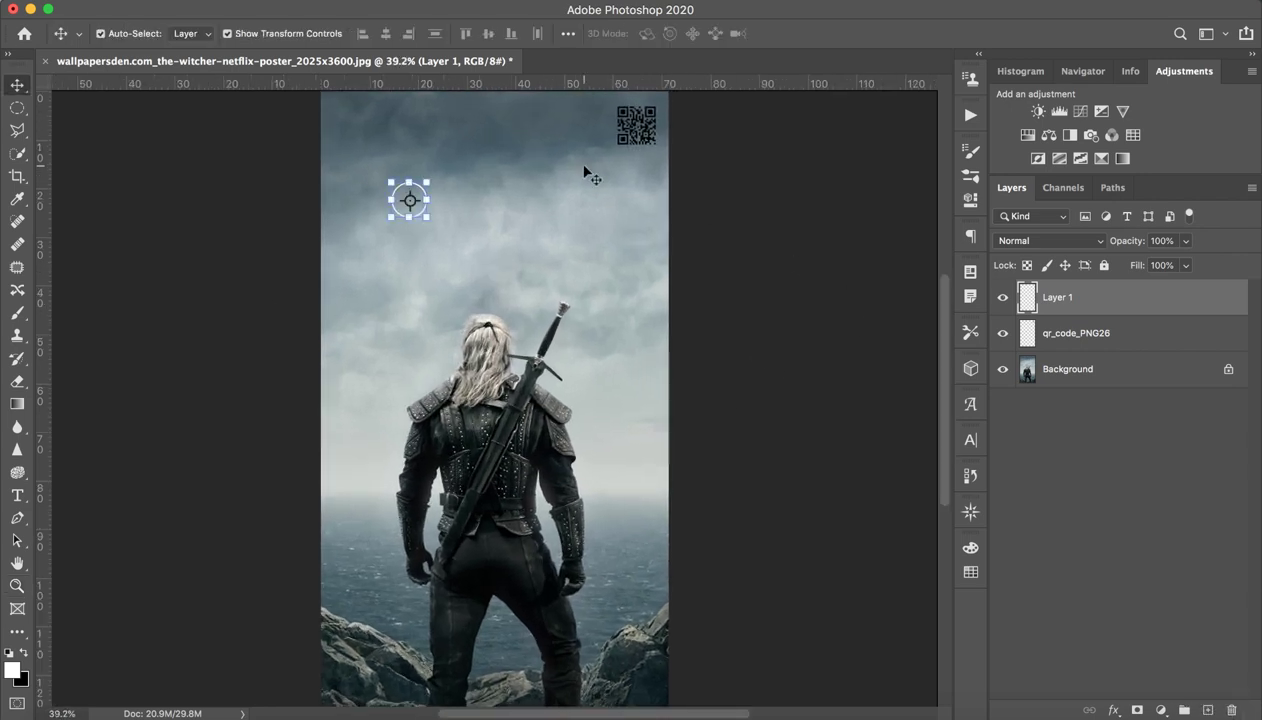
# Zoom into the ring, show rulers, and add a reveal-all mask to Layer 1.
pyautogui.click(830, 231)
pyautogui.press('z')
pyautogui.moveTo(322, 190); pyautogui.dragTo(547, 208)
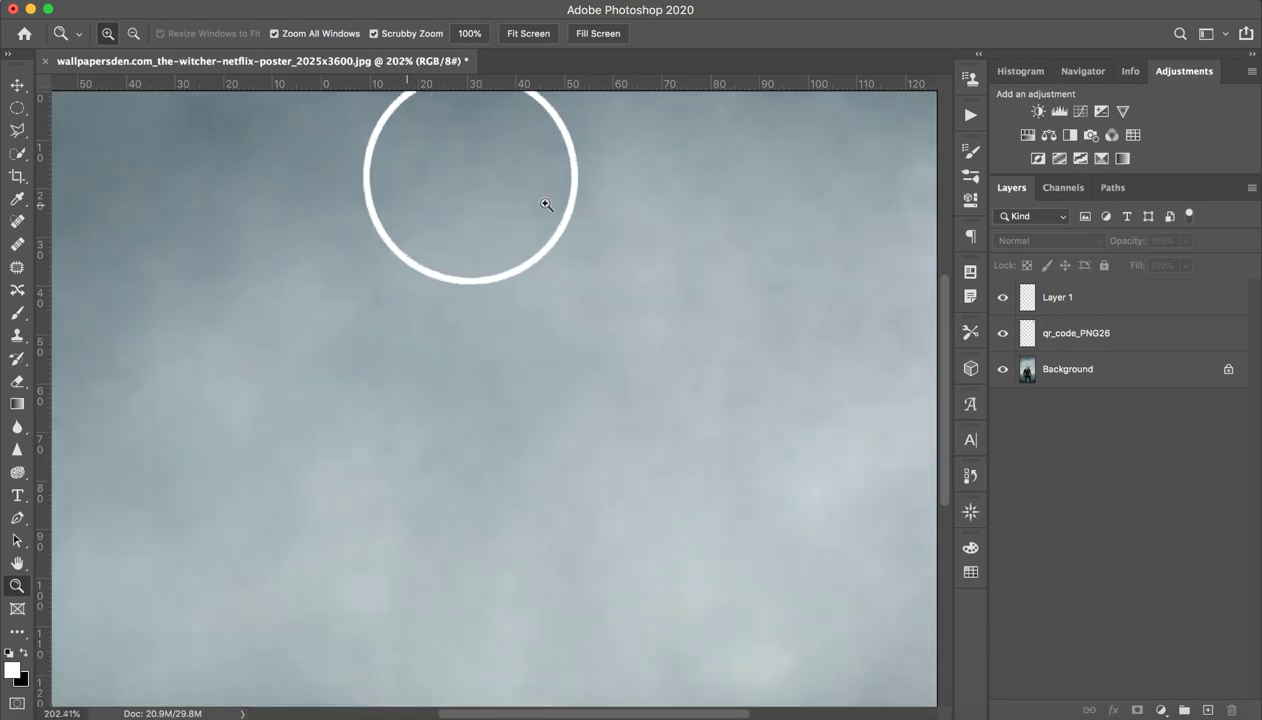
pyautogui.press('v')
pyautogui.hotkey('ctrl', 'r')
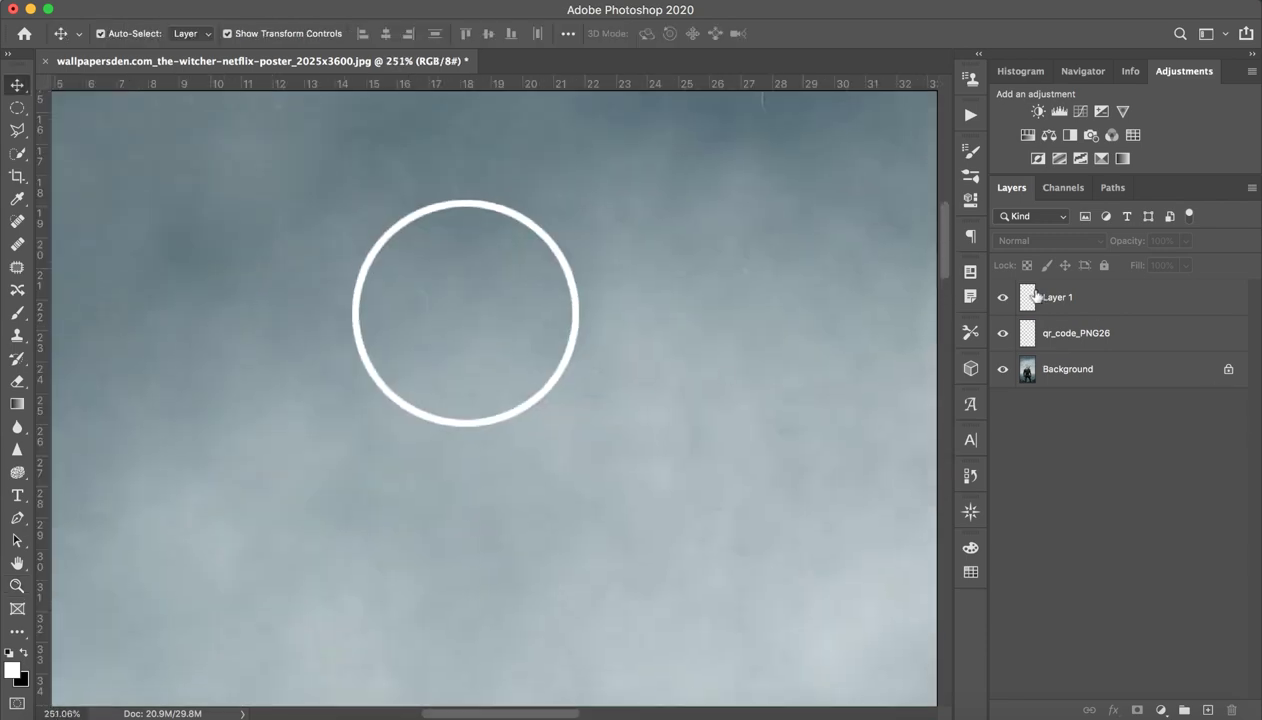
pyautogui.click(1041, 299)
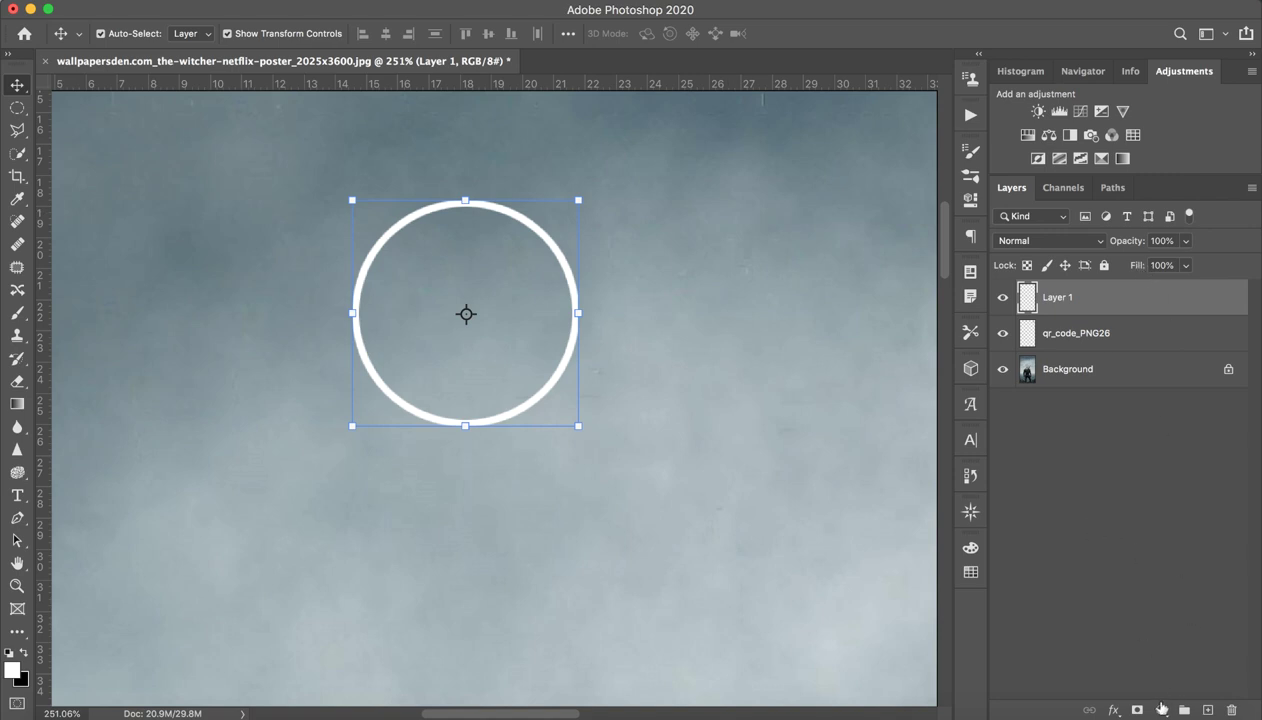
pyautogui.click(1137, 710)
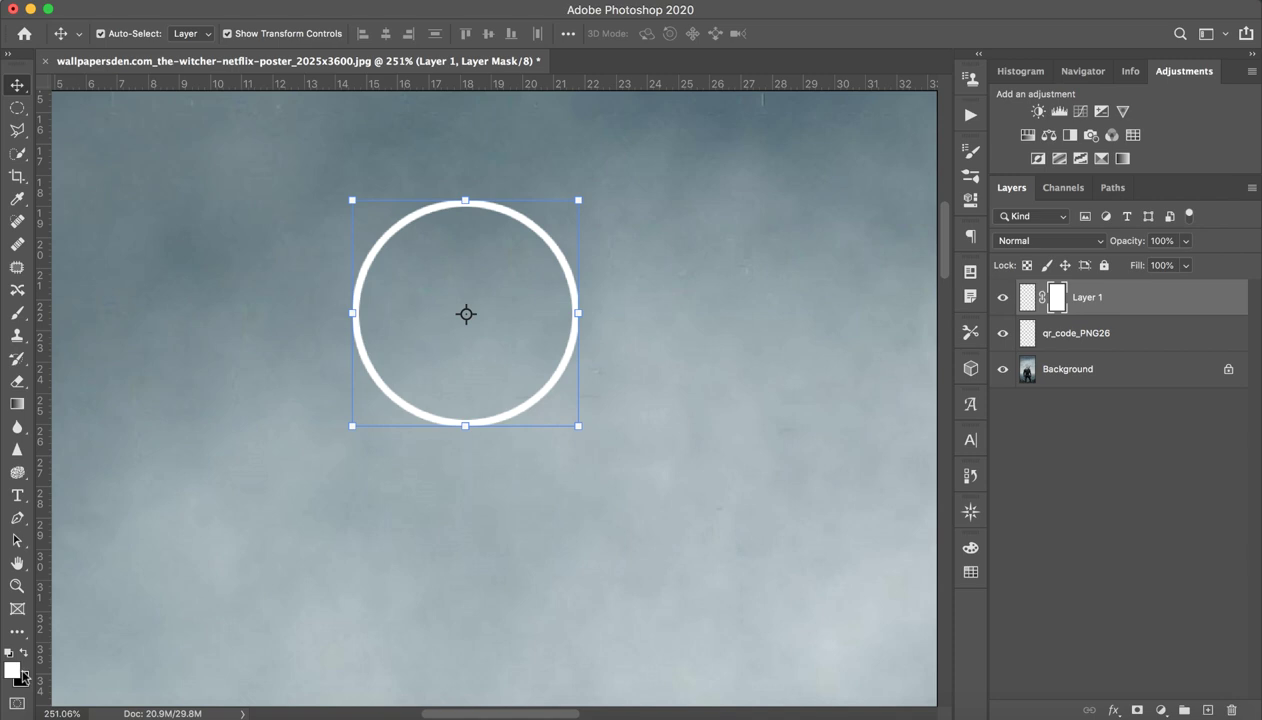
# Make black the foreground colour, checking it in the Foreground Color picker.
pyautogui.click(12, 670)
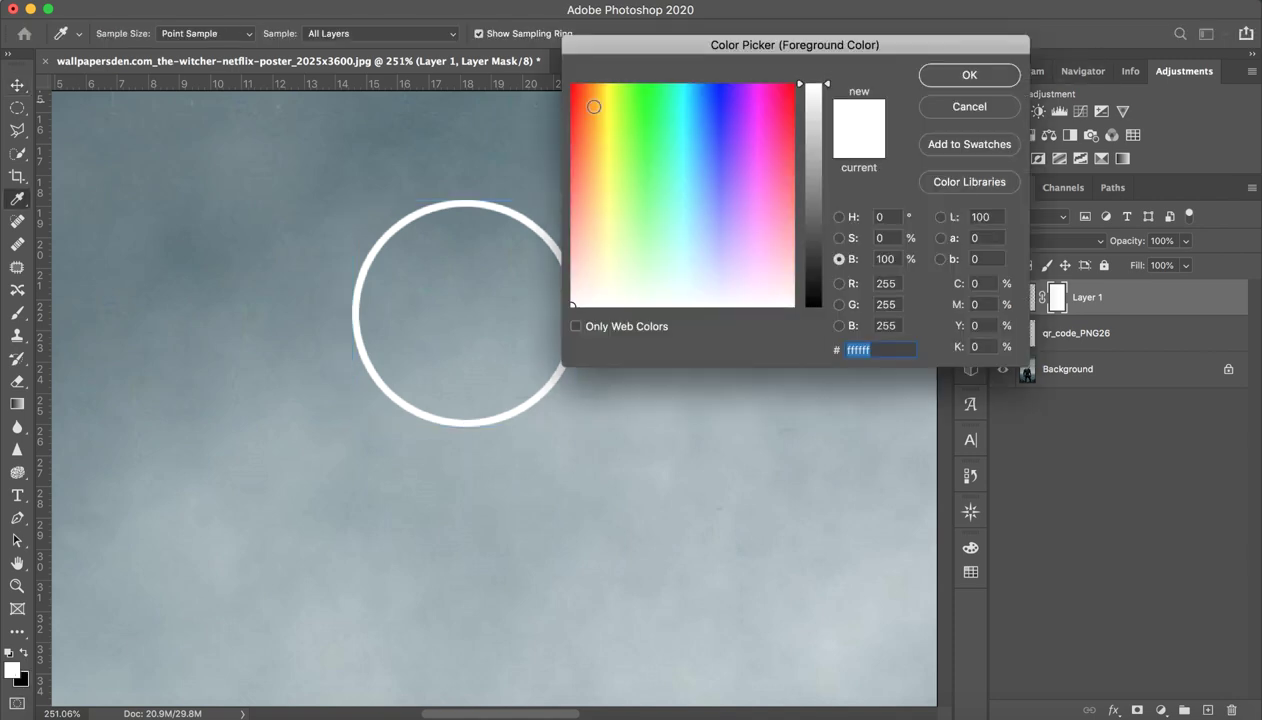
pyautogui.click(574, 126)
pyautogui.click(969, 75)
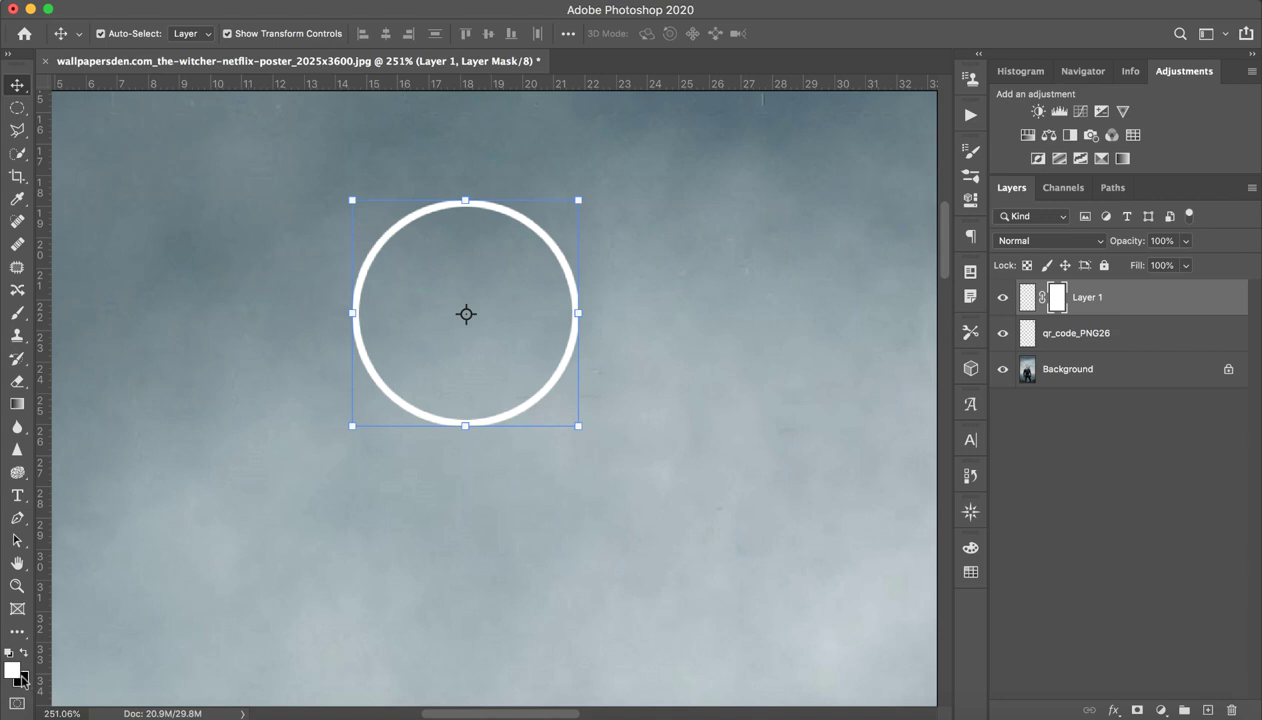
pyautogui.press('x')
pyautogui.click(12, 668)
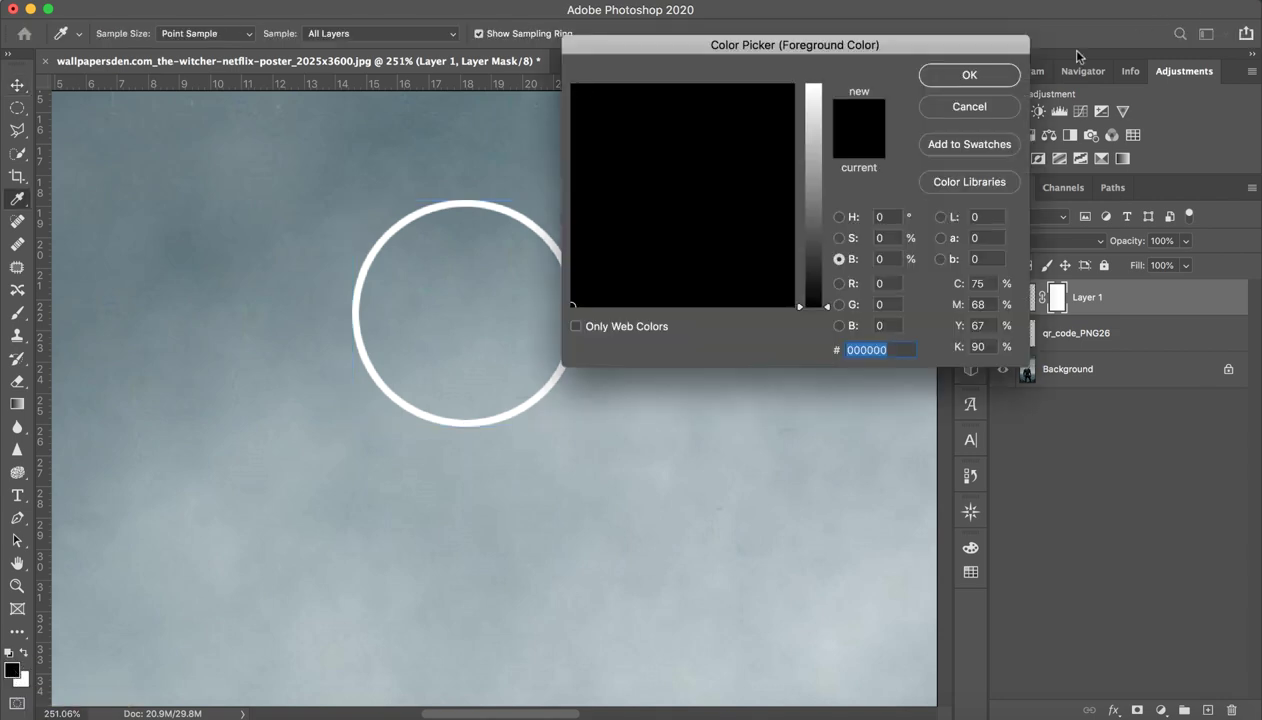
pyautogui.click(940, 106)
# Paint black over the ring's top arc on Layer 1's mask, then paint it back with white.
pyautogui.press('v')
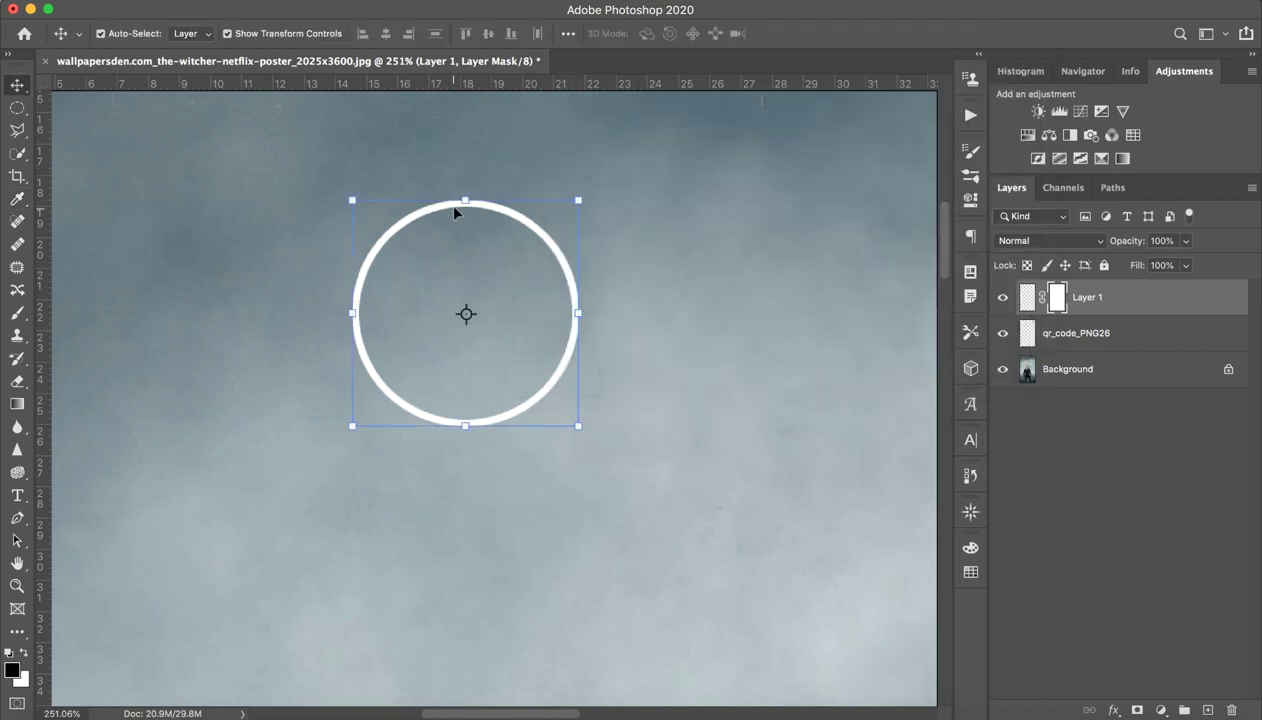
pyautogui.press('b')
pyautogui.moveTo(459, 208); pyautogui.dragTo(534, 212)
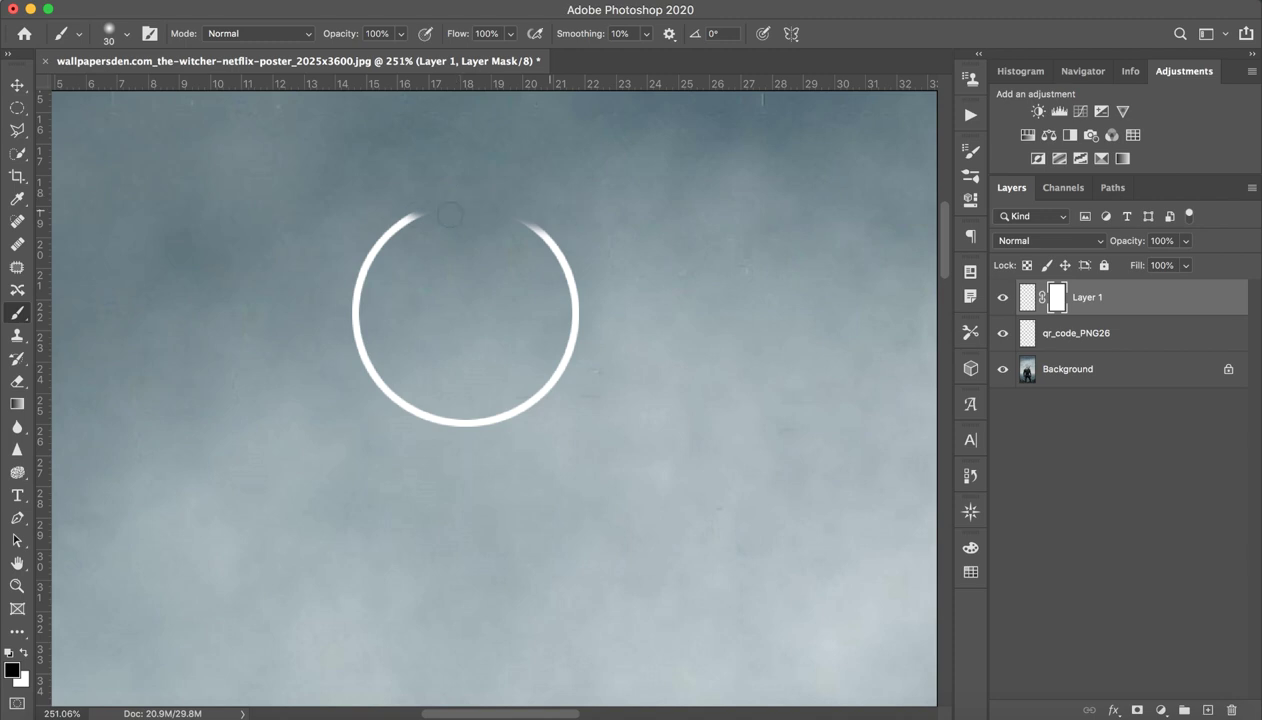
pyautogui.moveTo(450, 214)
pyautogui.mouseDown()
pyautogui.moveTo(395, 222)
pyautogui.moveTo(614, 211)
pyautogui.moveTo(260, 241)
pyautogui.mouseUp()
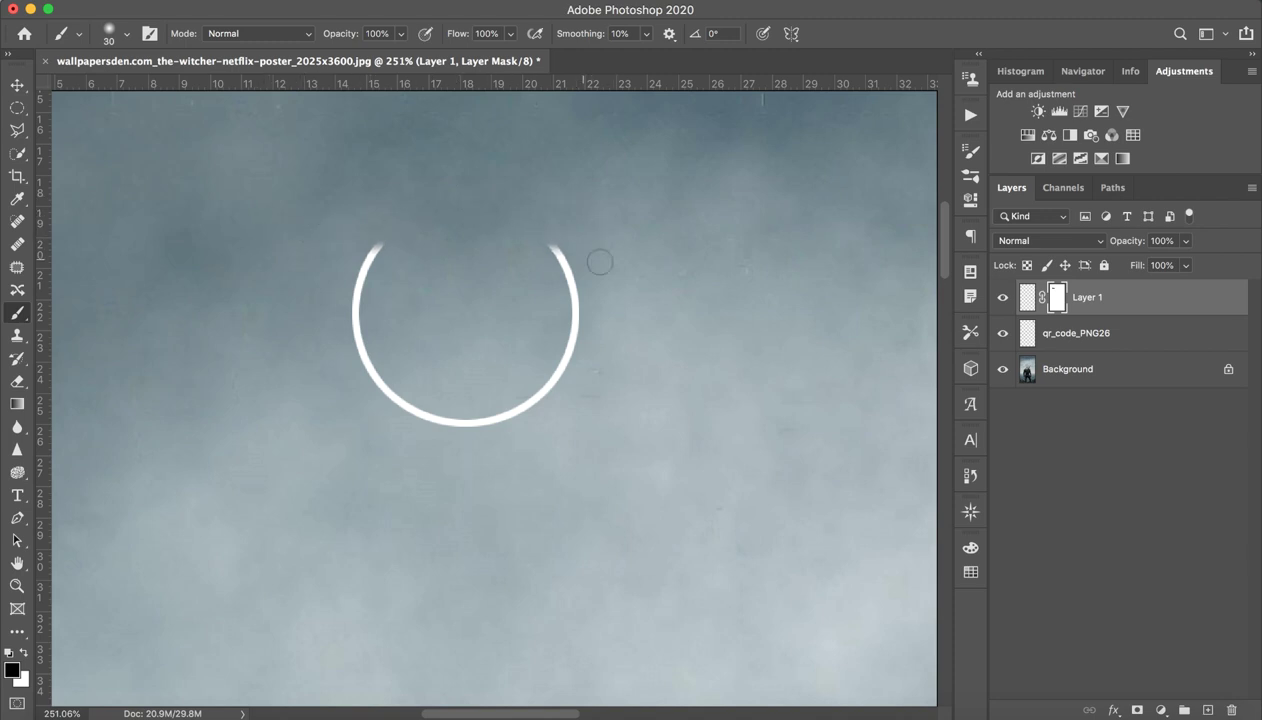
pyautogui.press('x')
pyautogui.moveTo(548, 252)
pyautogui.mouseDown()
pyautogui.moveTo(496, 218)
pyautogui.moveTo(428, 204)
pyautogui.moveTo(392, 224)
pyautogui.mouseUp()
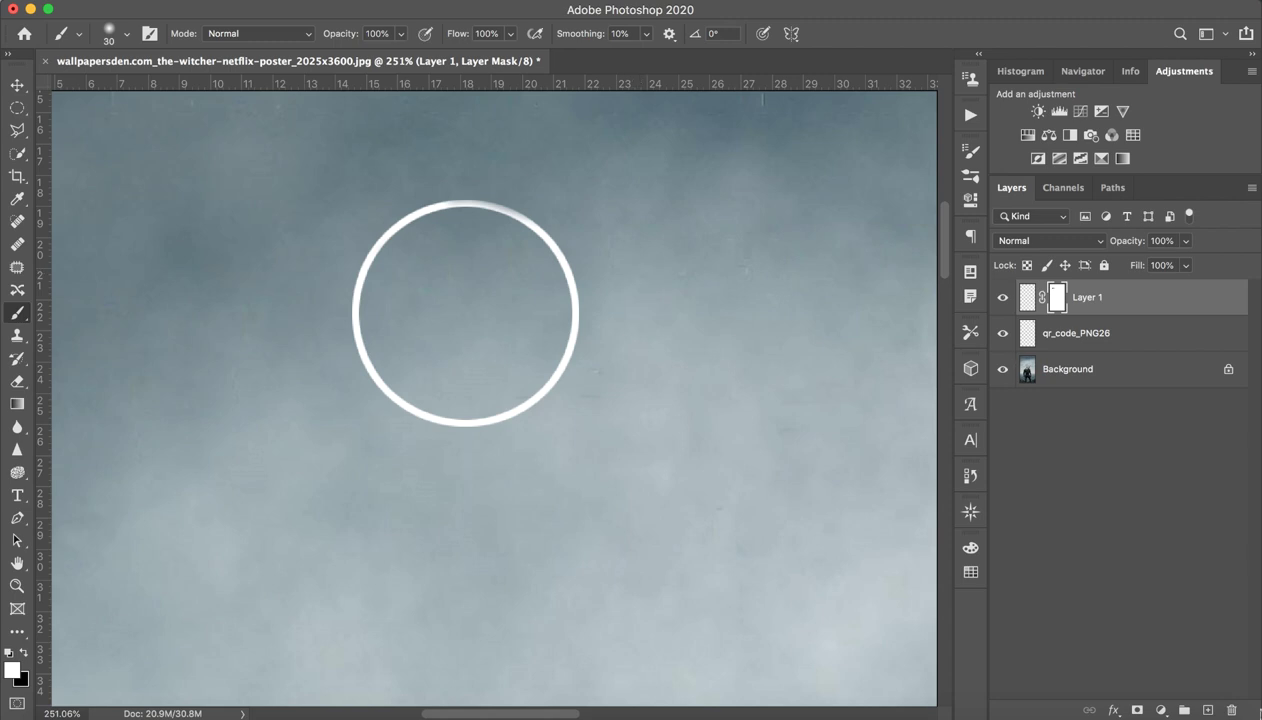
# Delete the ring layer with its mask, then delete the qr_code_PNG26 layer.
pyautogui.click(1232, 710)
pyautogui.click(1232, 710)
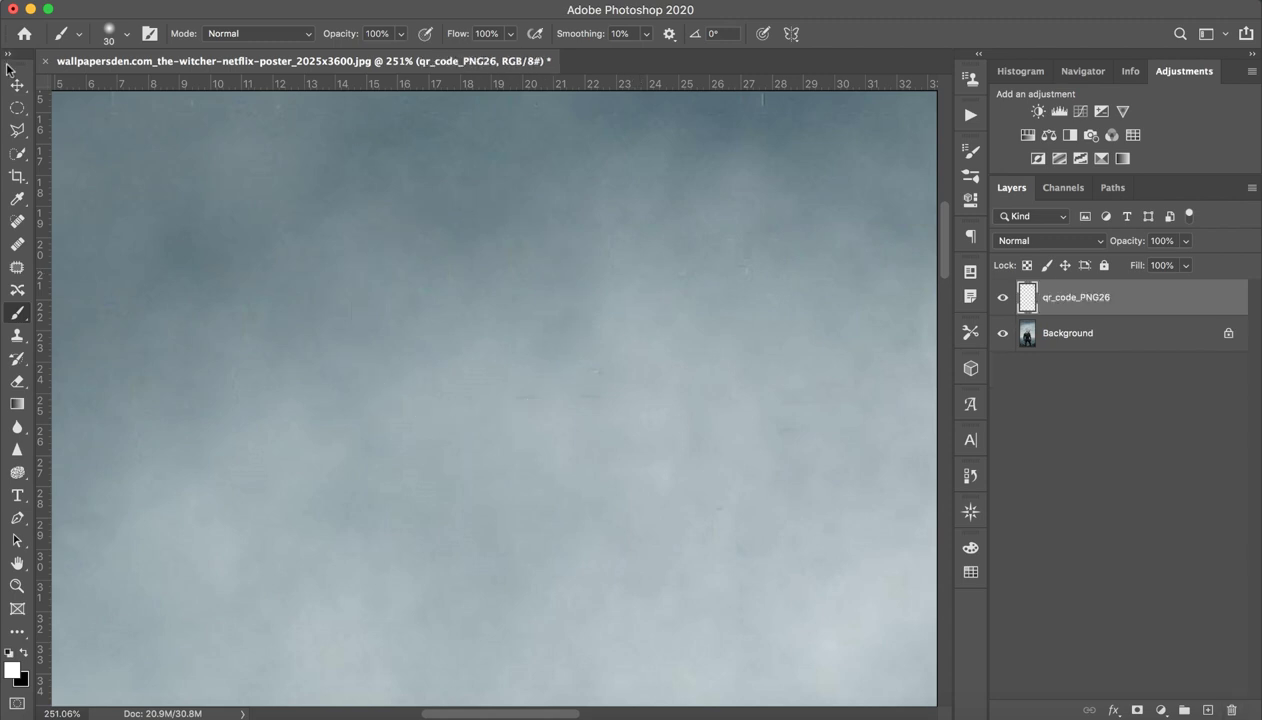
pyautogui.hotkey('ctrl', '0')
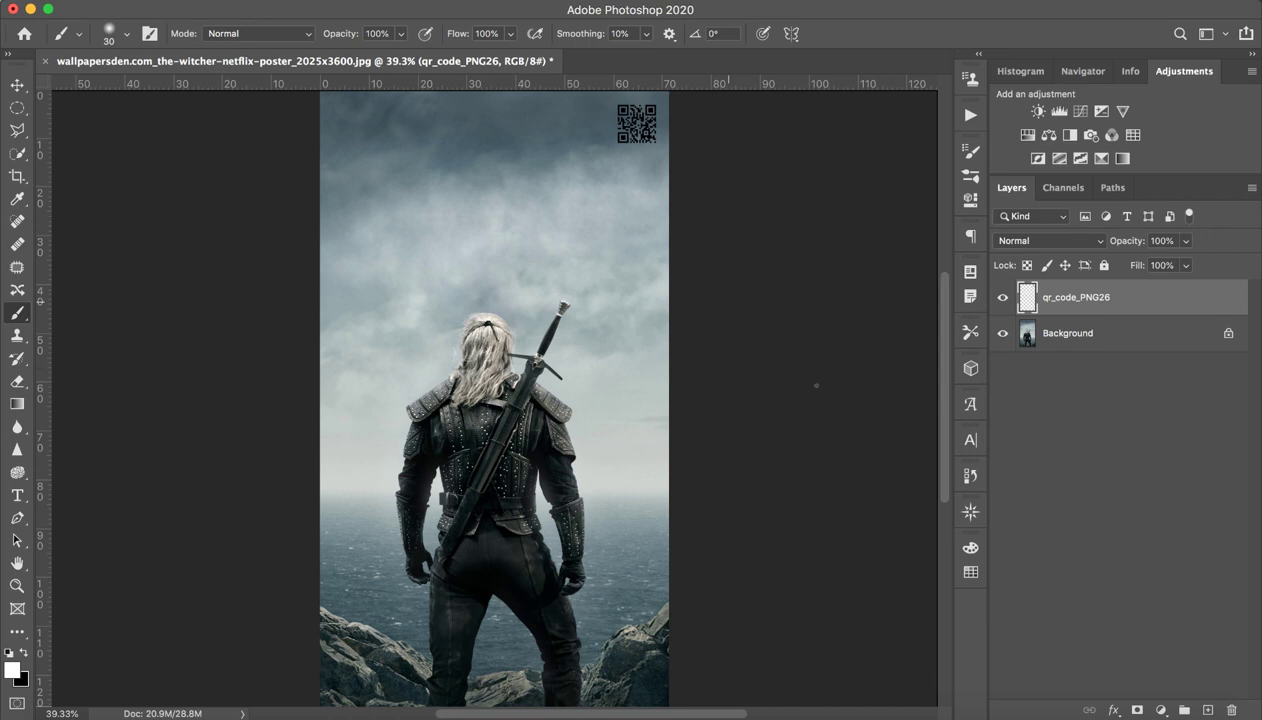
pyautogui.click(19, 156)
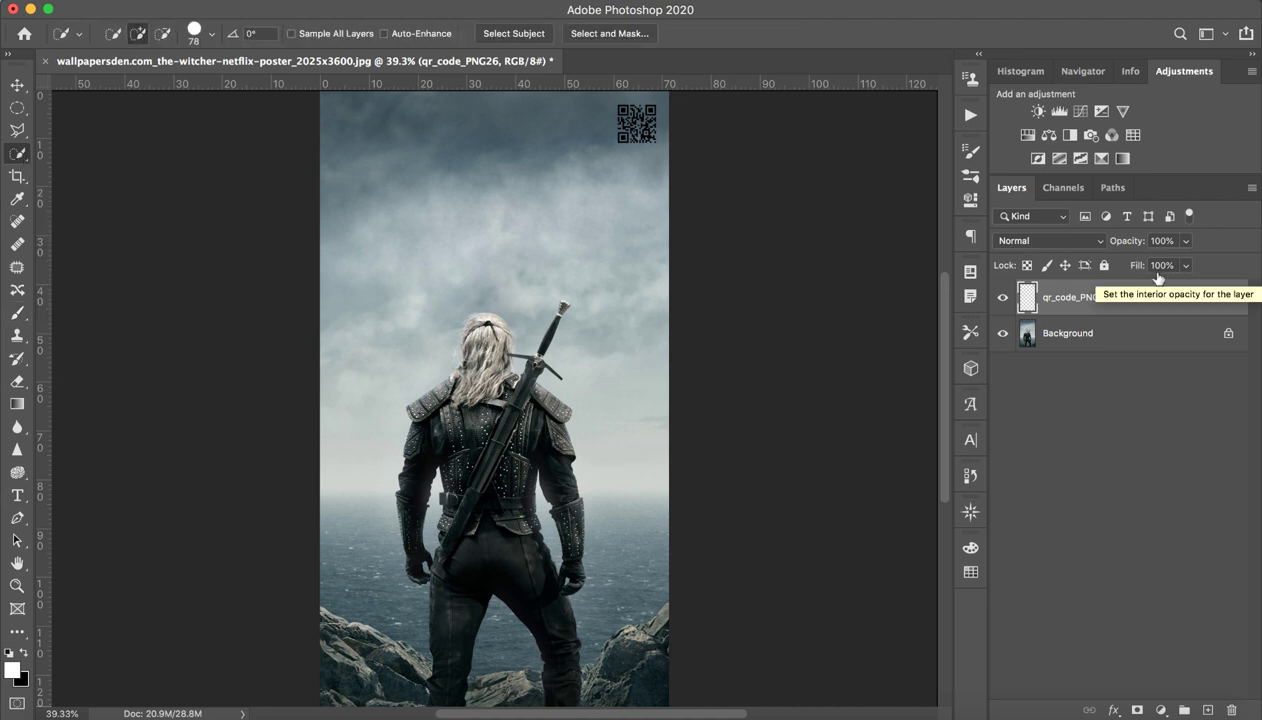
pyautogui.click(1230, 706)
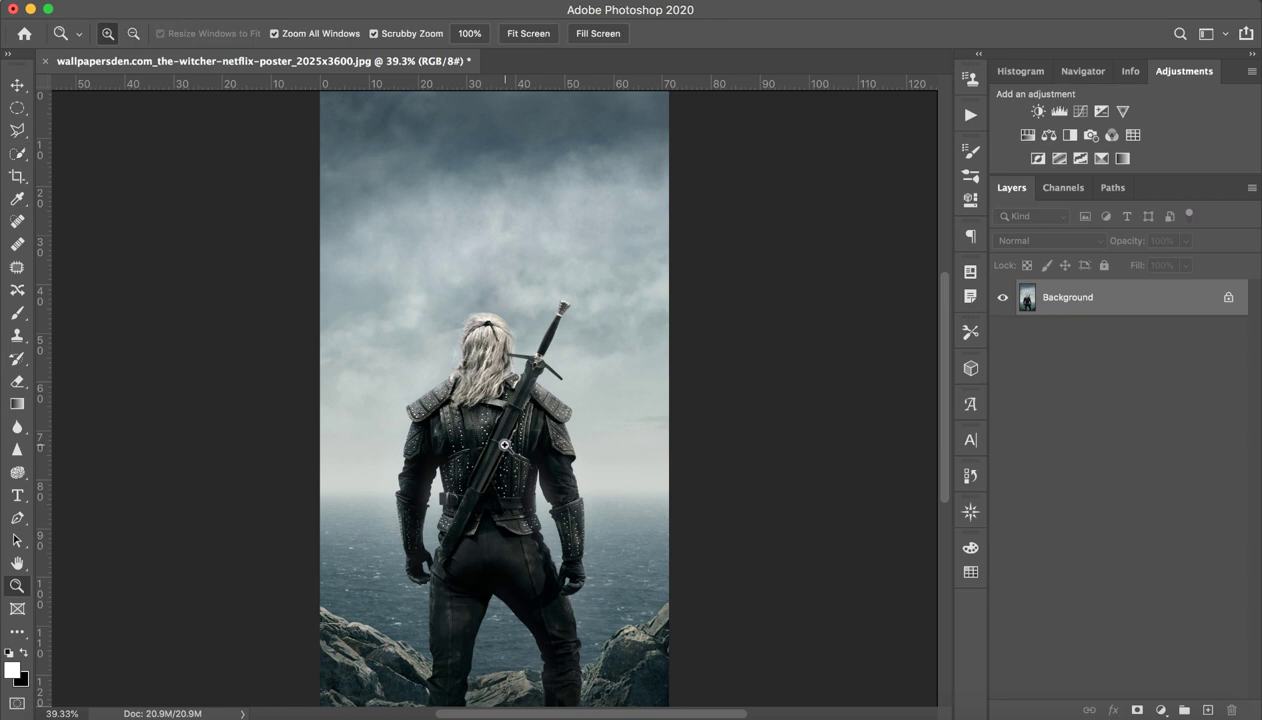
pyautogui.moveTo(503, 445); pyautogui.dragTo(479, 432)
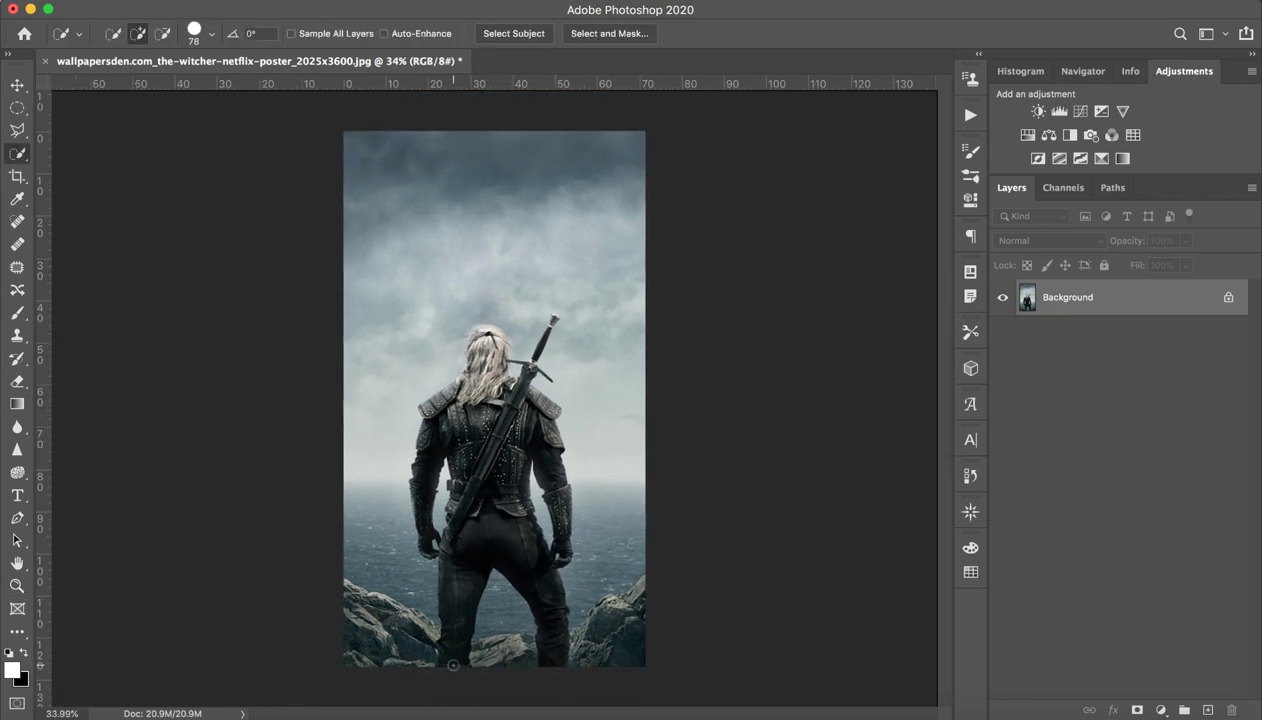
pyautogui.moveTo(453, 665)
pyautogui.mouseDown()
pyautogui.moveTo(468, 474)
pyautogui.moveTo(440, 405)
pyautogui.mouseUp()
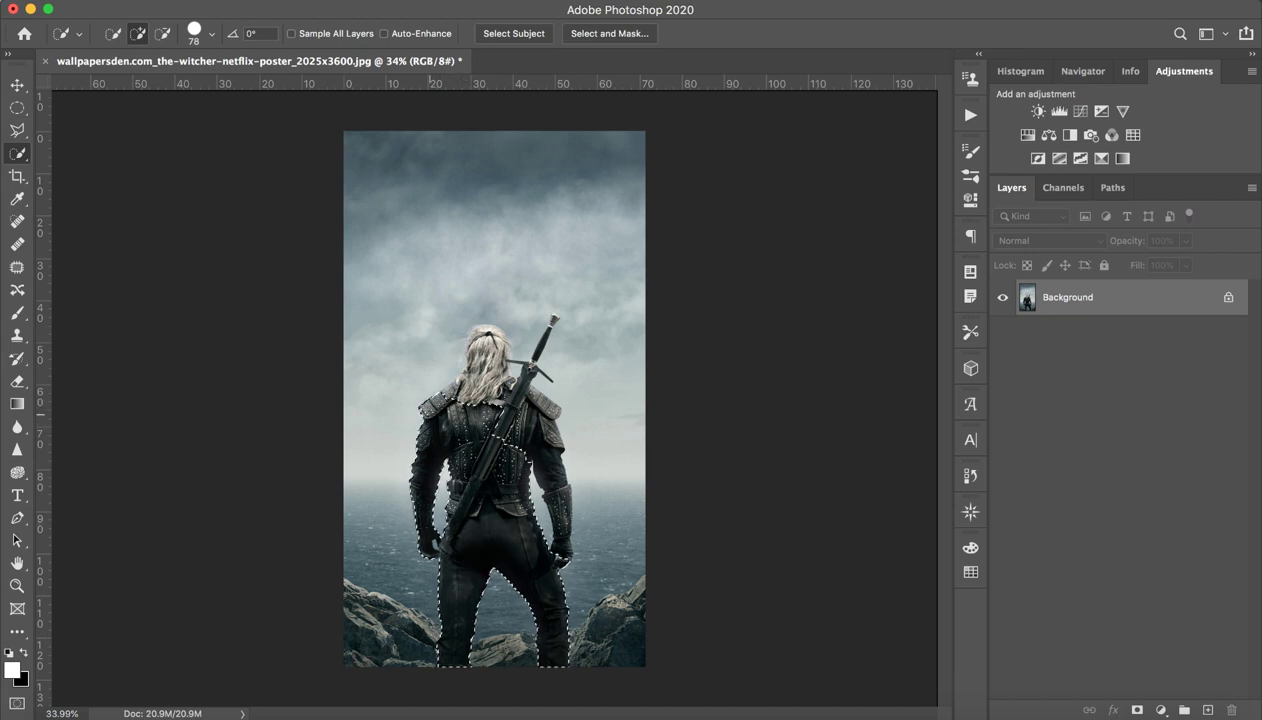
pyautogui.moveTo(433, 413)
pyautogui.mouseDown()
pyautogui.moveTo(480, 345)
pyautogui.moveTo(535, 365)
pyautogui.moveTo(581, 251)
pyautogui.mouseUp()
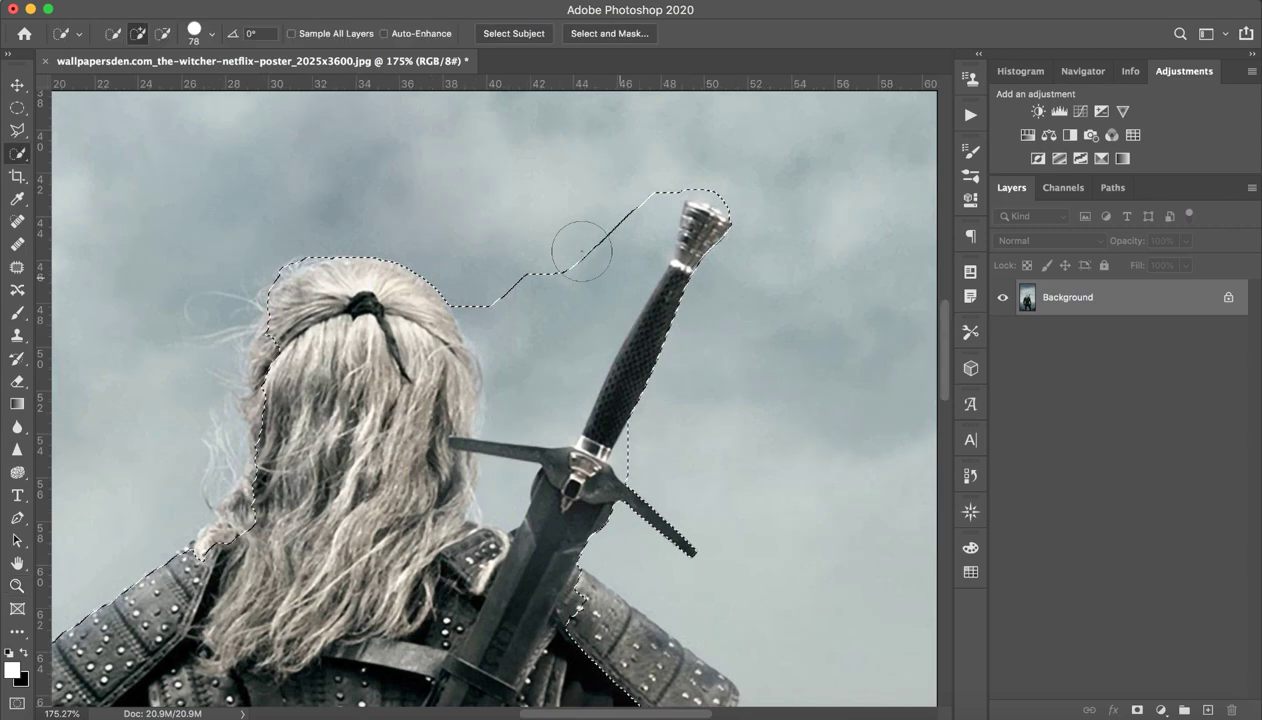
pyautogui.keyDown('ctrl'); pyautogui.keyDown('alt'); pyautogui.click(879, 344); pyautogui.keyUp('alt'); pyautogui.keyUp('ctrl')
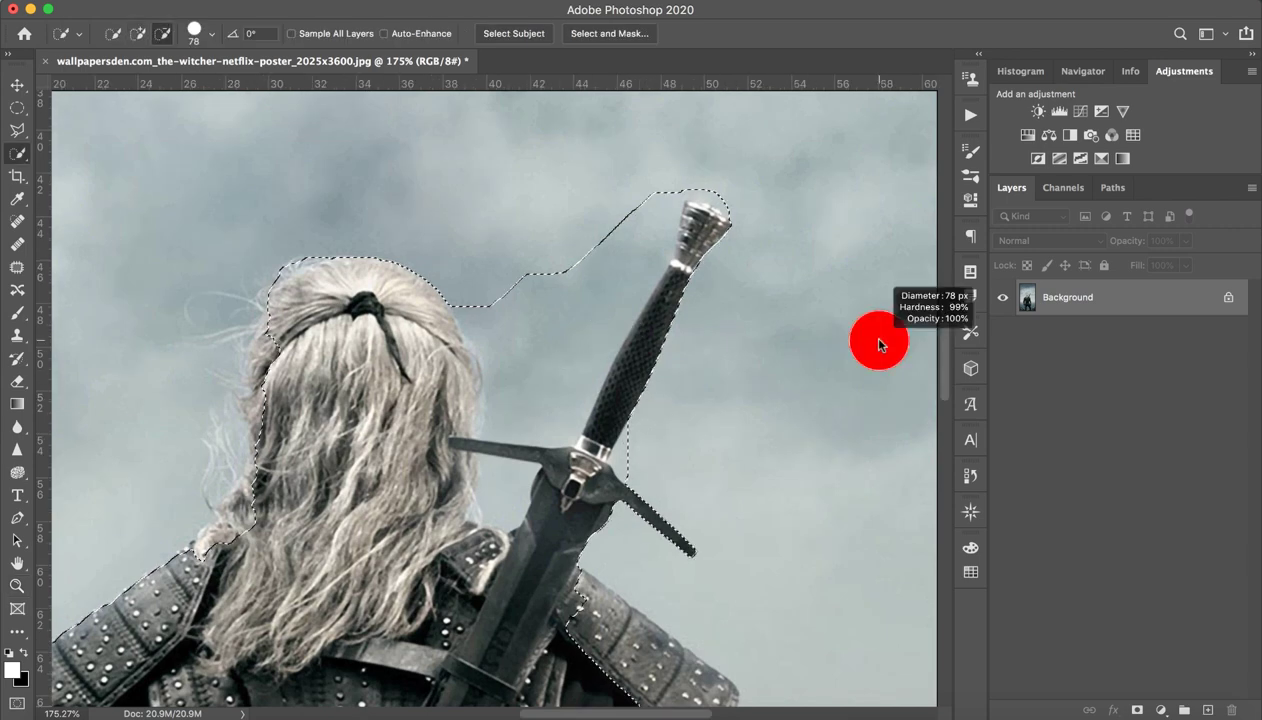
pyautogui.moveTo(879, 344); pyautogui.dragTo(845, 344)
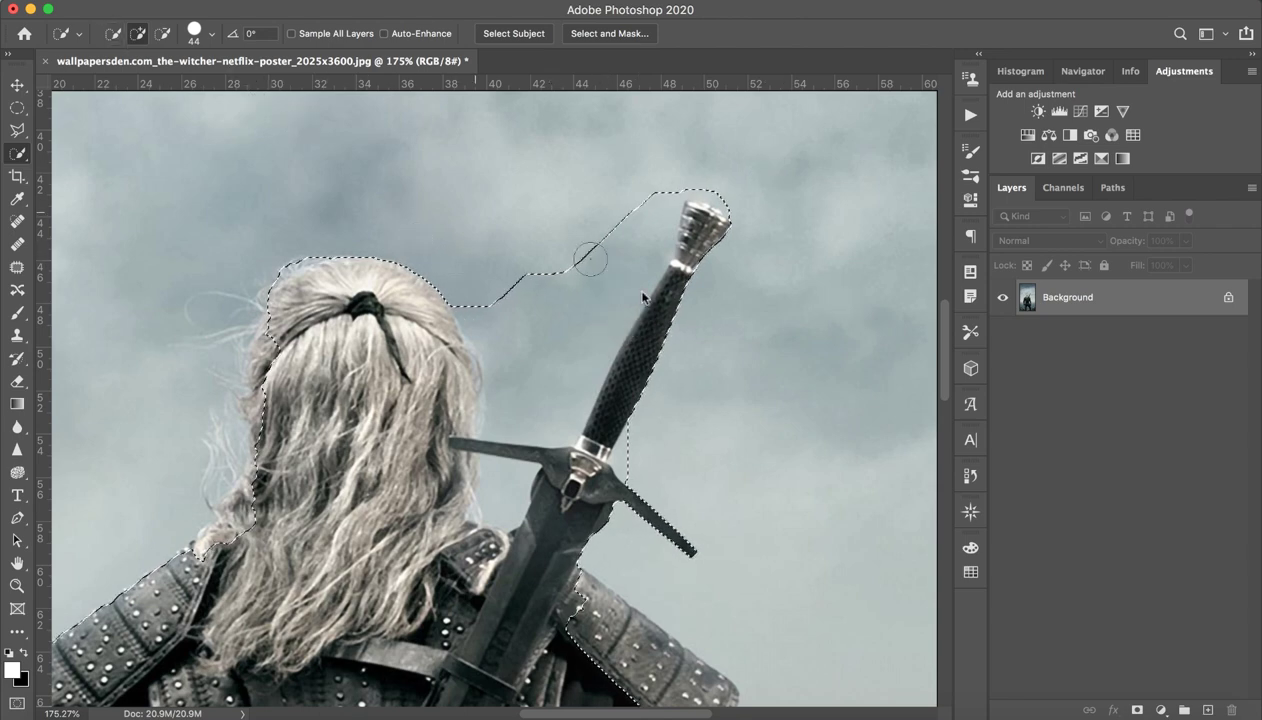
pyautogui.moveTo(640, 240); pyautogui.dragTo(625, 237)
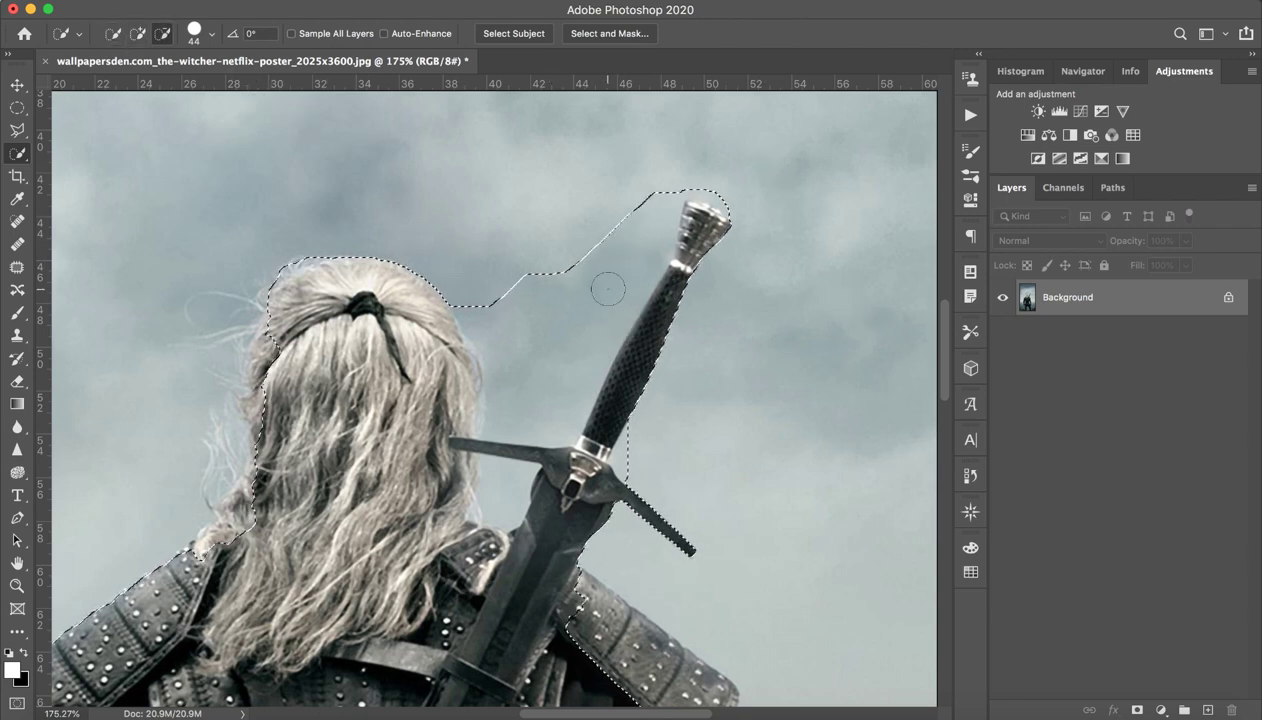
pyautogui.moveTo(541, 296)
pyautogui.mouseDown()
pyautogui.moveTo(821, 316)
pyautogui.moveTo(794, 310)
pyautogui.mouseUp()
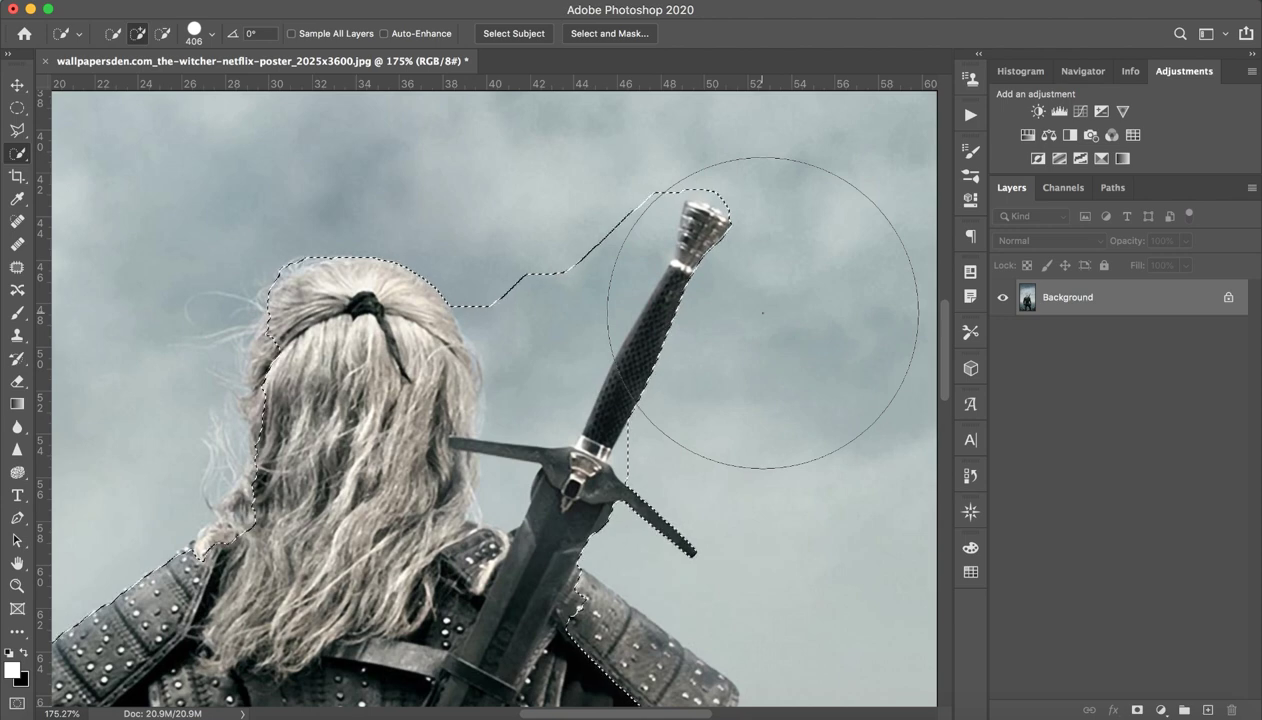
pyautogui.moveTo(762, 312)
pyautogui.mouseDown()
pyautogui.moveTo(512, 312)
pyautogui.moveTo(483, 299)
pyautogui.moveTo(521, 395)
pyautogui.moveTo(648, 218)
pyautogui.moveTo(593, 324)
pyautogui.mouseUp()
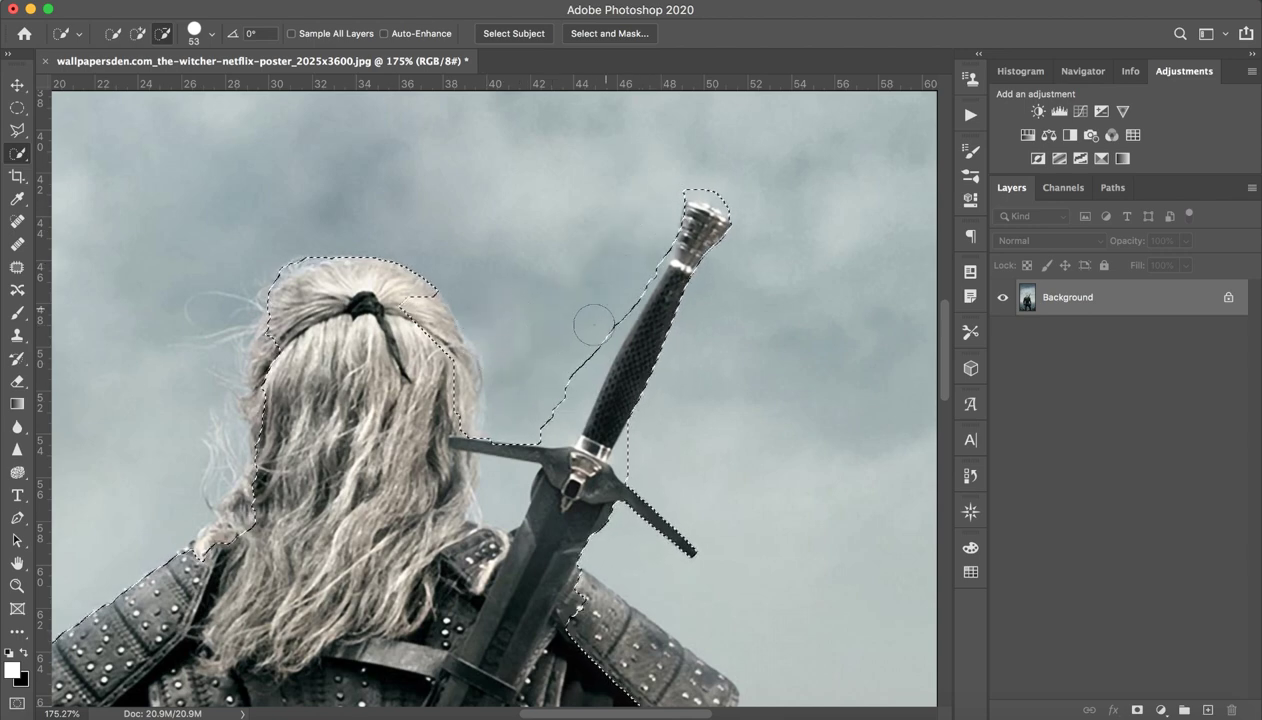
pyautogui.moveTo(593, 324)
pyautogui.mouseDown()
pyautogui.moveTo(570, 379)
pyautogui.moveTo(561, 318)
pyautogui.mouseUp()
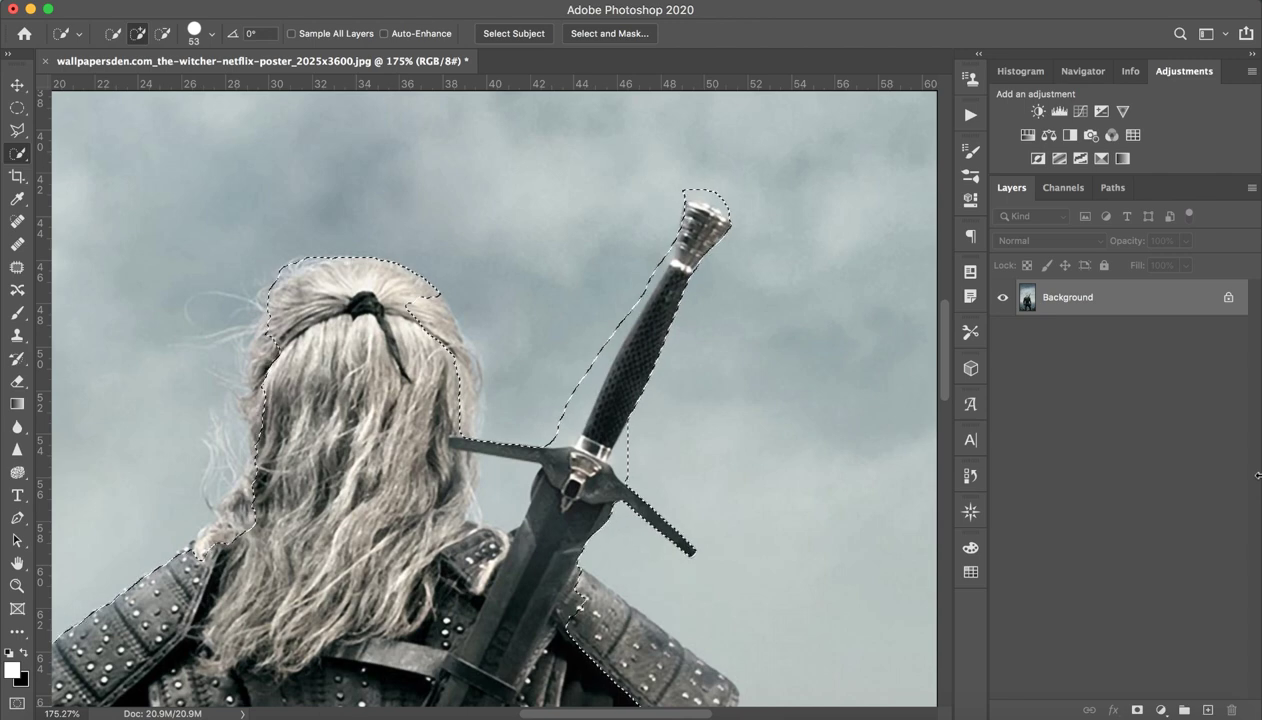
pyautogui.hotkey('ctrl', 'd')
# Run Select Subject on the full photo, then zoom in on the head and sword.
pyautogui.press('z')
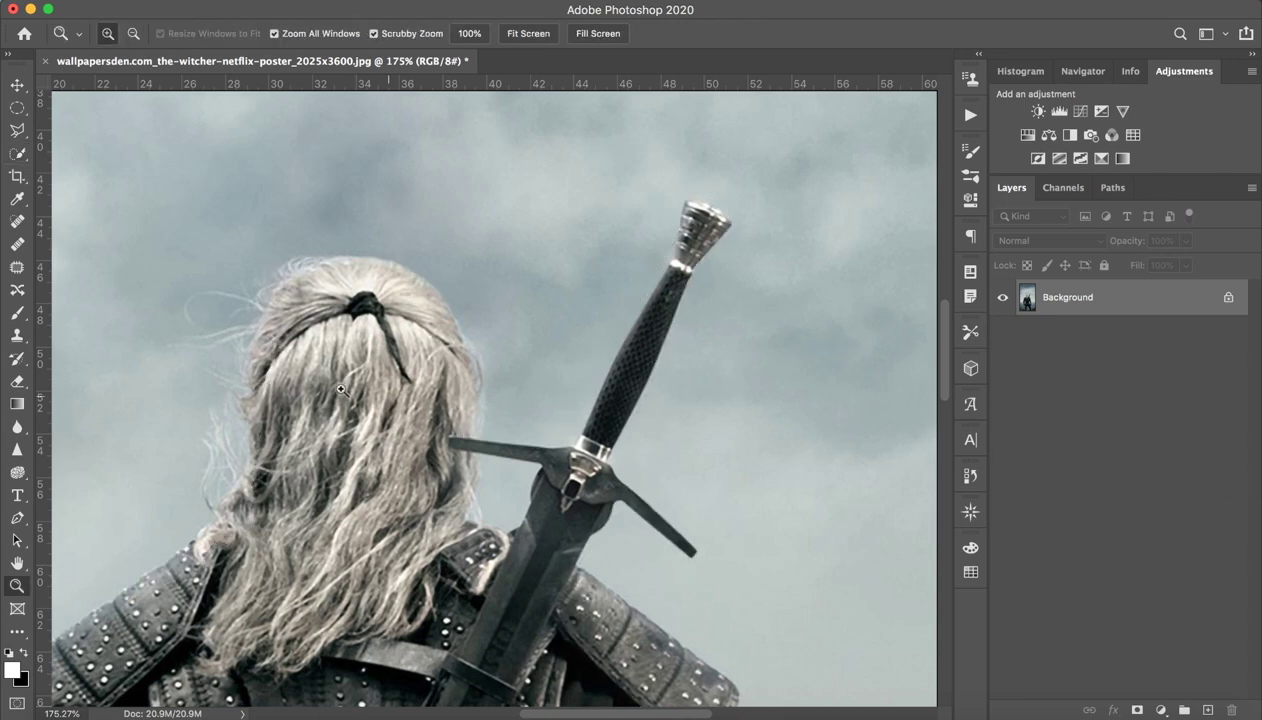
pyautogui.moveTo(630, 334); pyautogui.dragTo(505, 352)
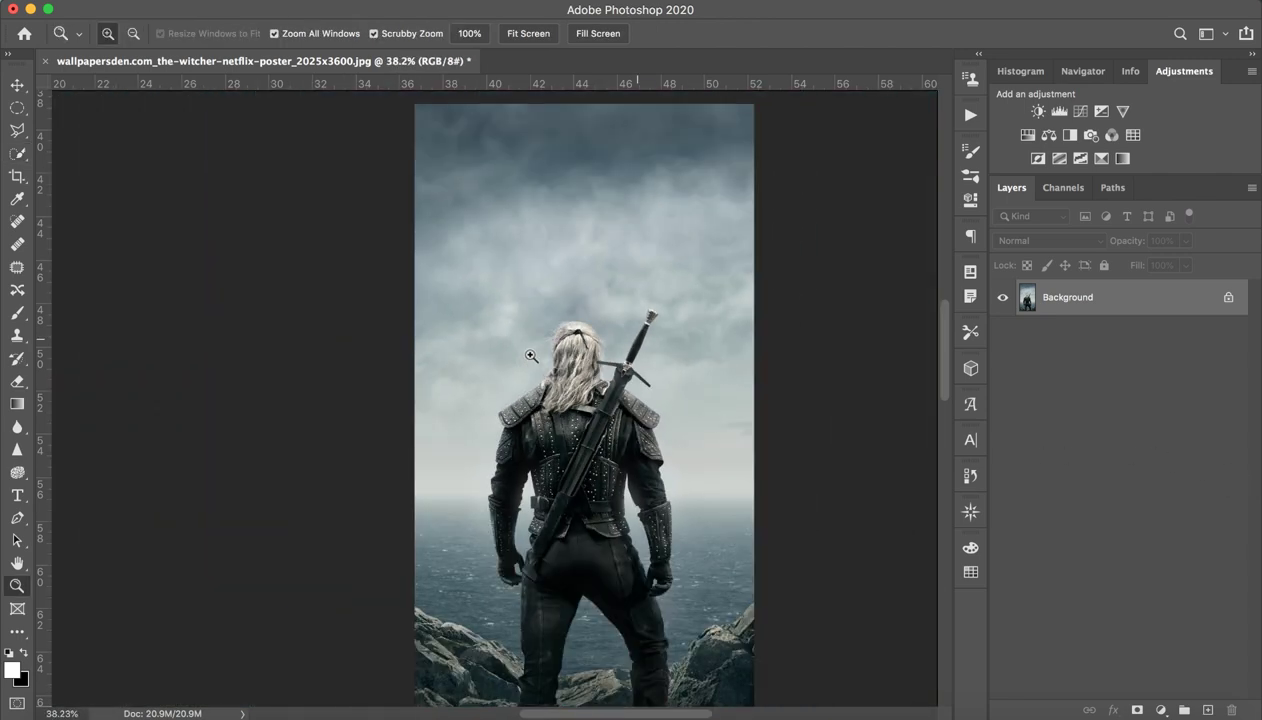
pyautogui.press('w')
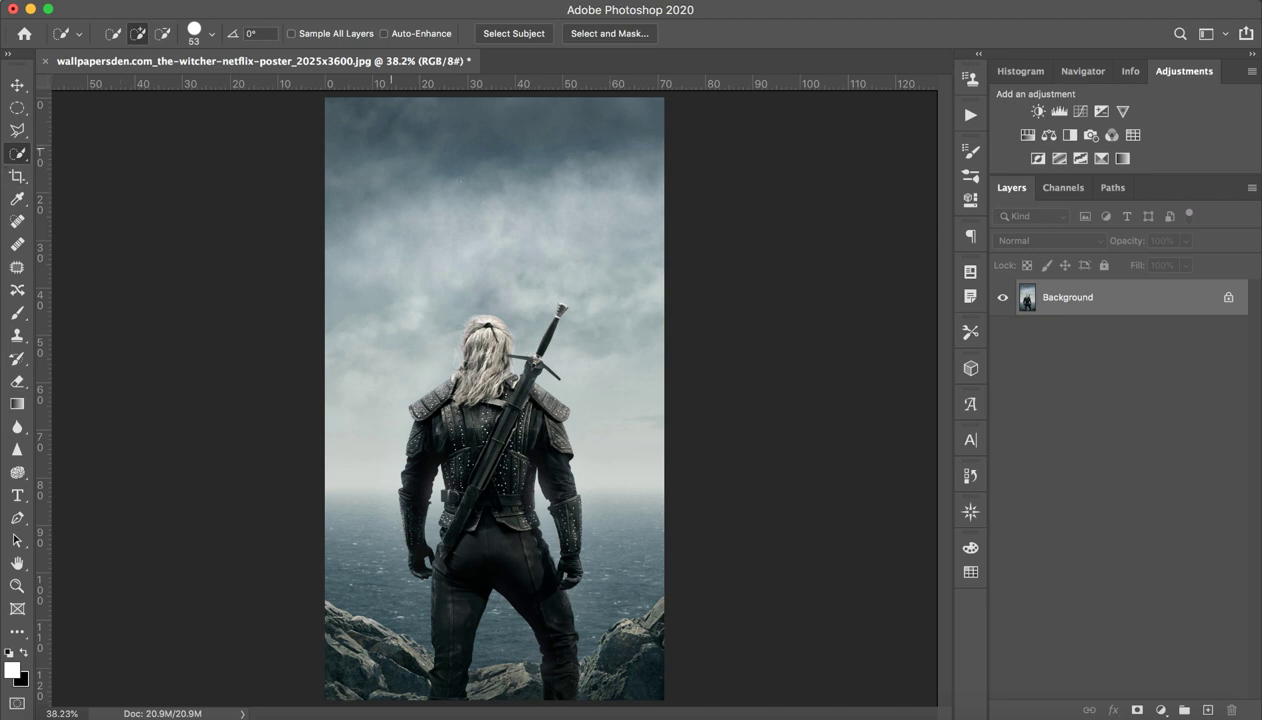
pyautogui.click(521, 37)
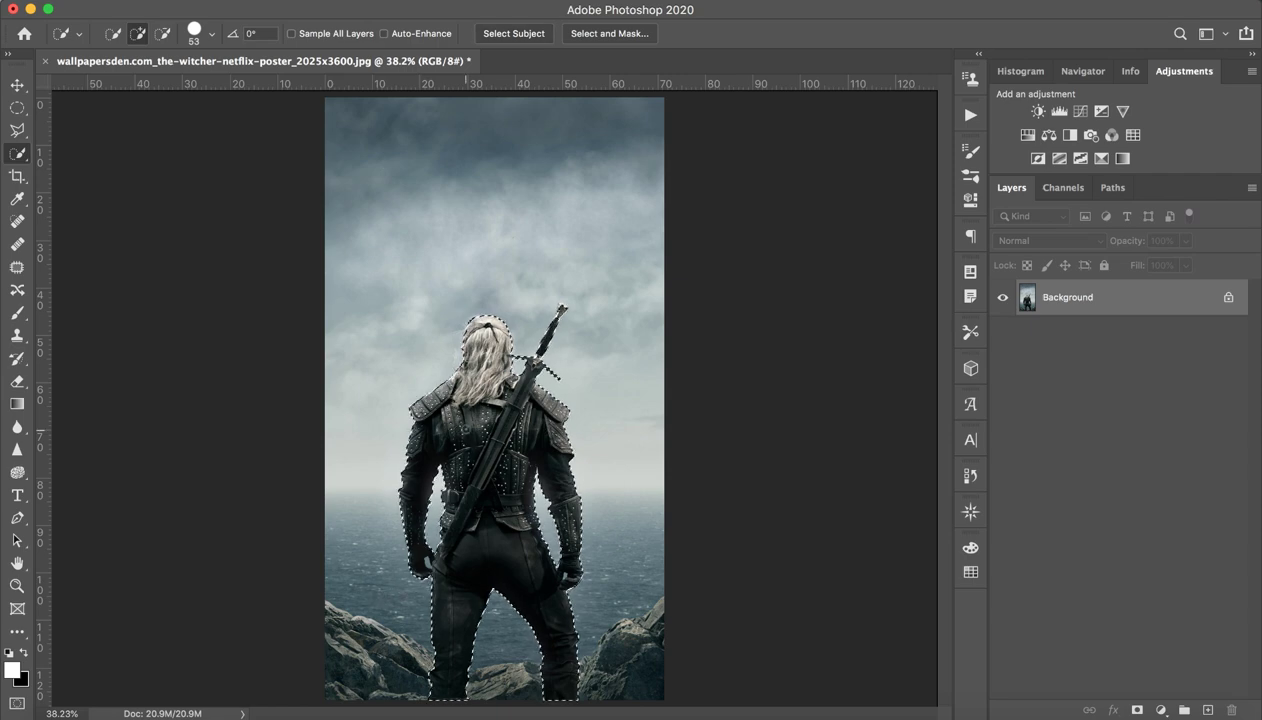
pyautogui.press('z')
pyautogui.moveTo(480, 370); pyautogui.dragTo(582, 340)
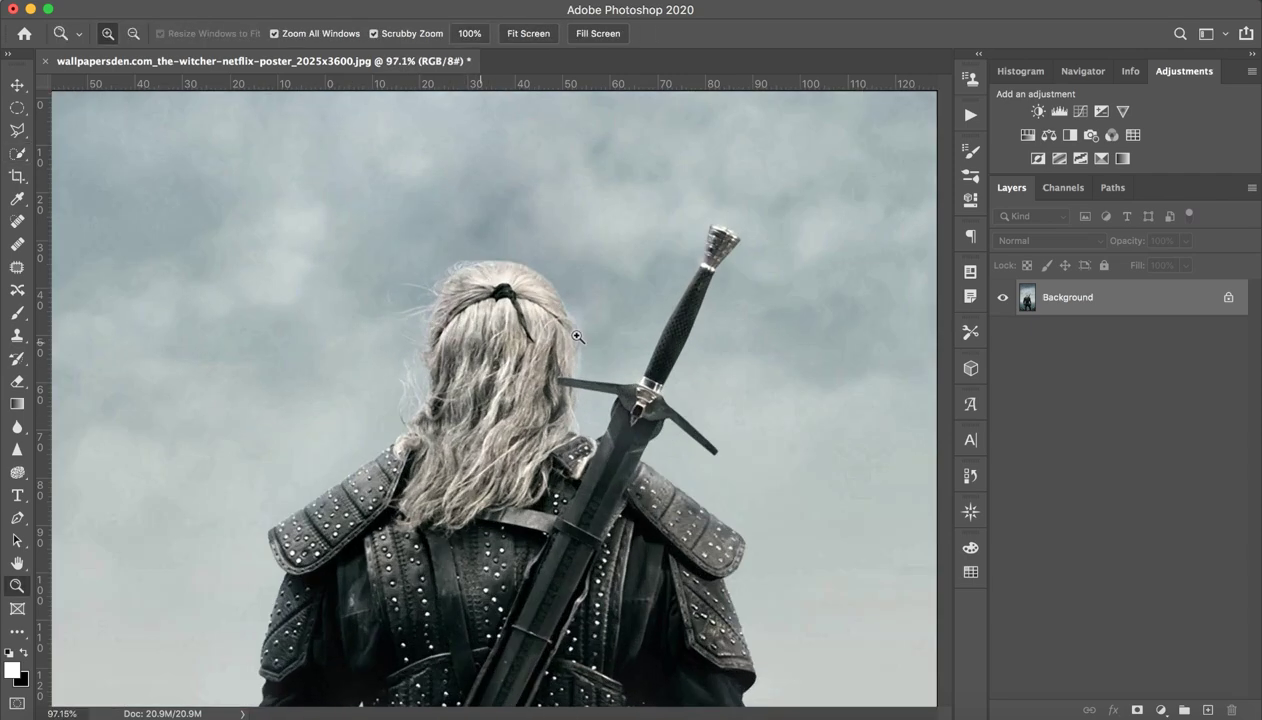
pyautogui.press('w')
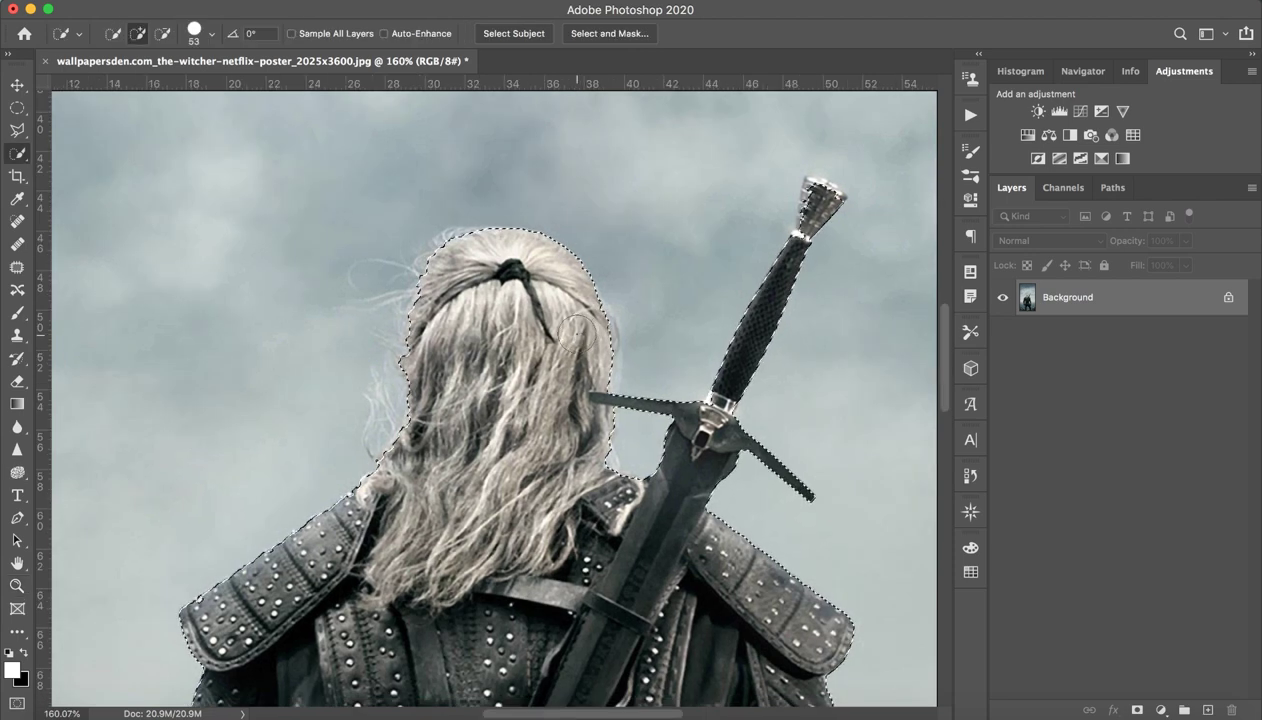
# In Select and Mask, set Contrast to 10% and brush the top and left hair edges with a 49 px Refine Edge Brush.
pyautogui.click(612, 33)
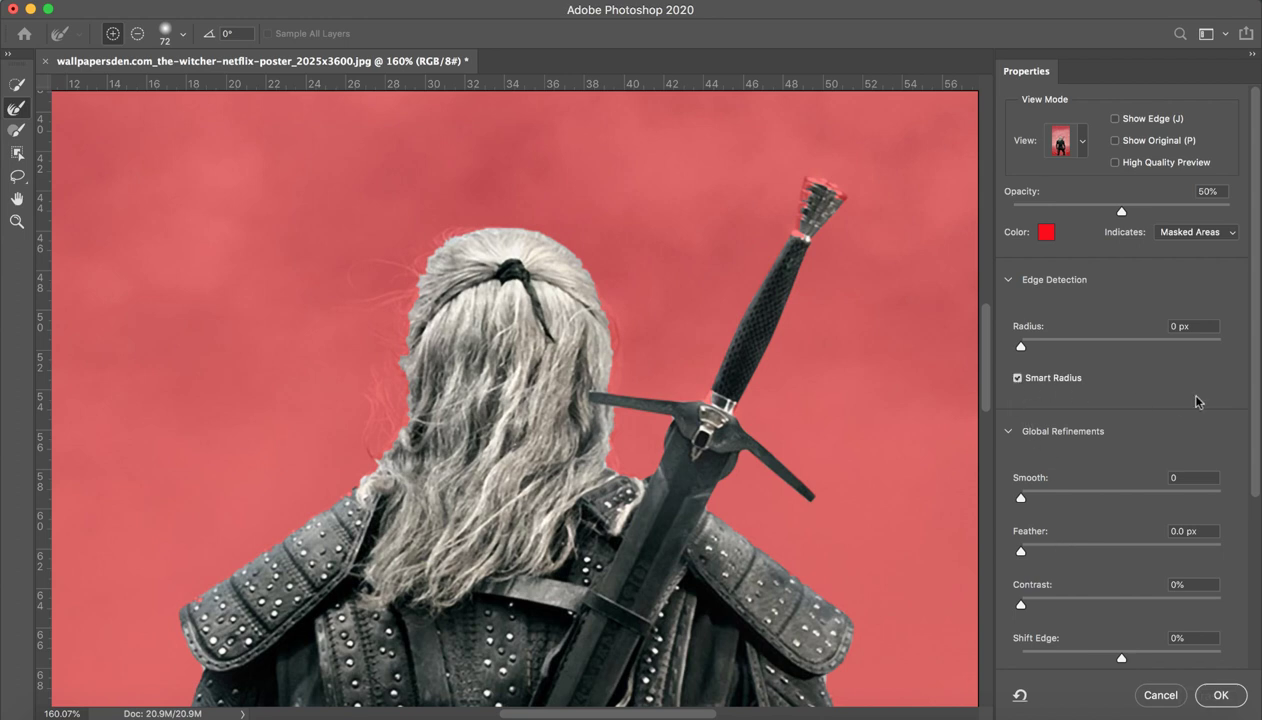
pyautogui.moveTo(1256, 400); pyautogui.dragTo(1256, 546)
pyautogui.click(1022, 406)
pyautogui.write('10')
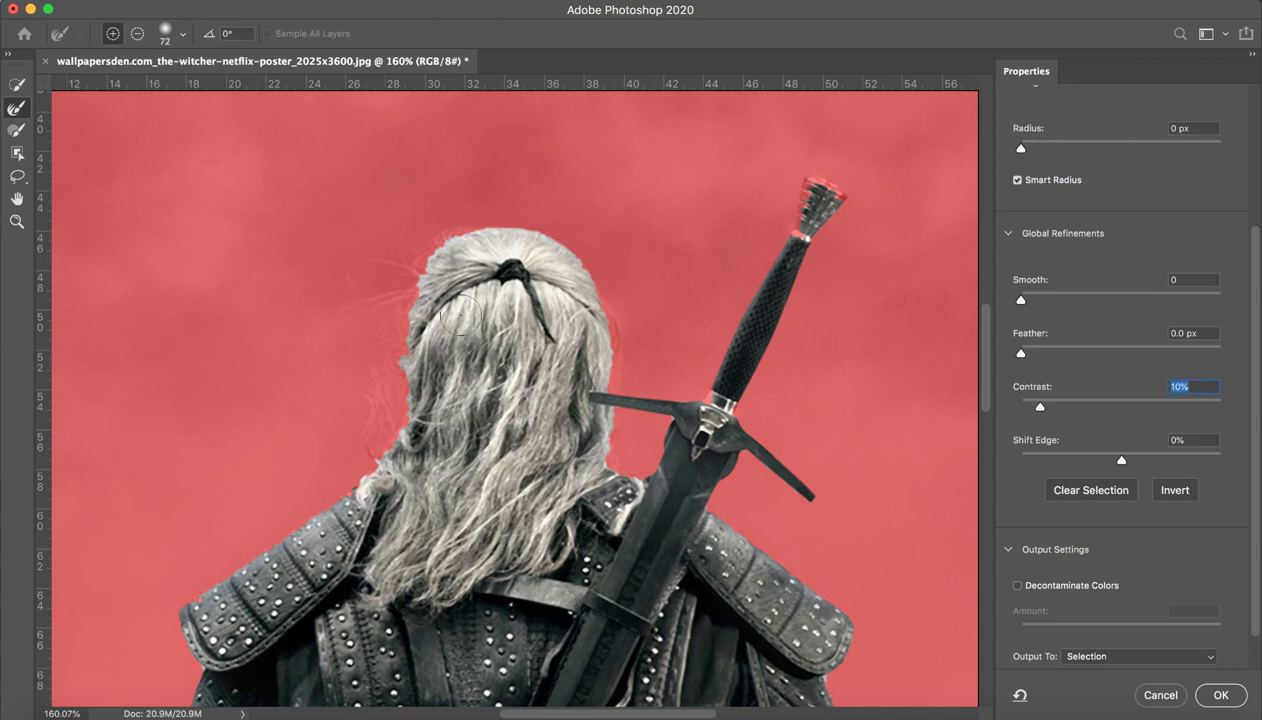
pyautogui.moveTo(421, 268); pyautogui.dragTo(408, 268)
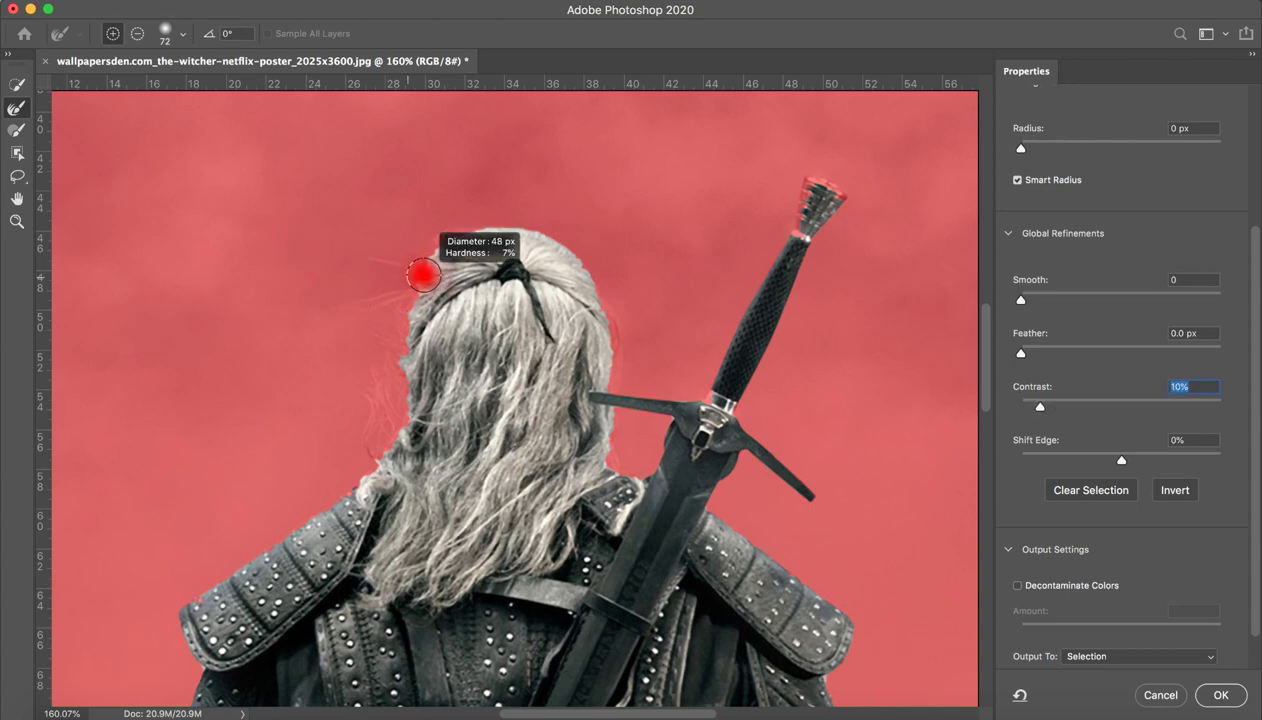
pyautogui.moveTo(465, 233); pyautogui.dragTo(423, 243)
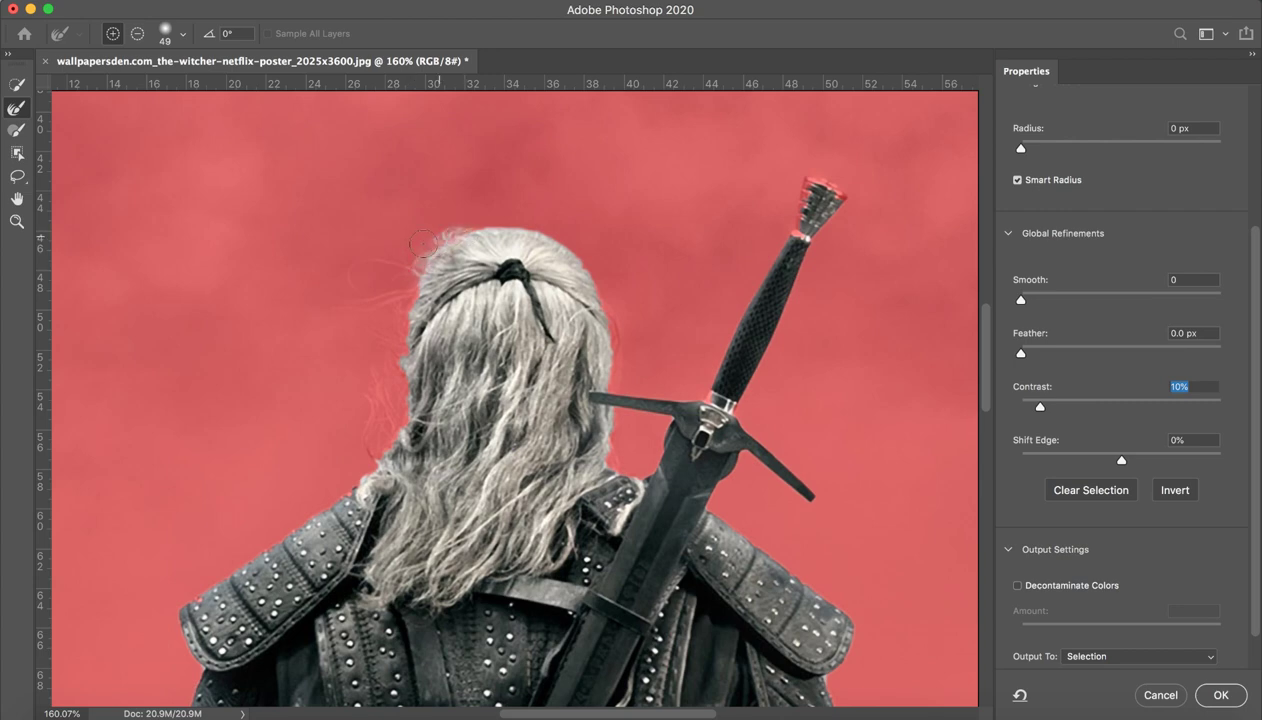
pyautogui.moveTo(390, 334); pyautogui.dragTo(396, 437)
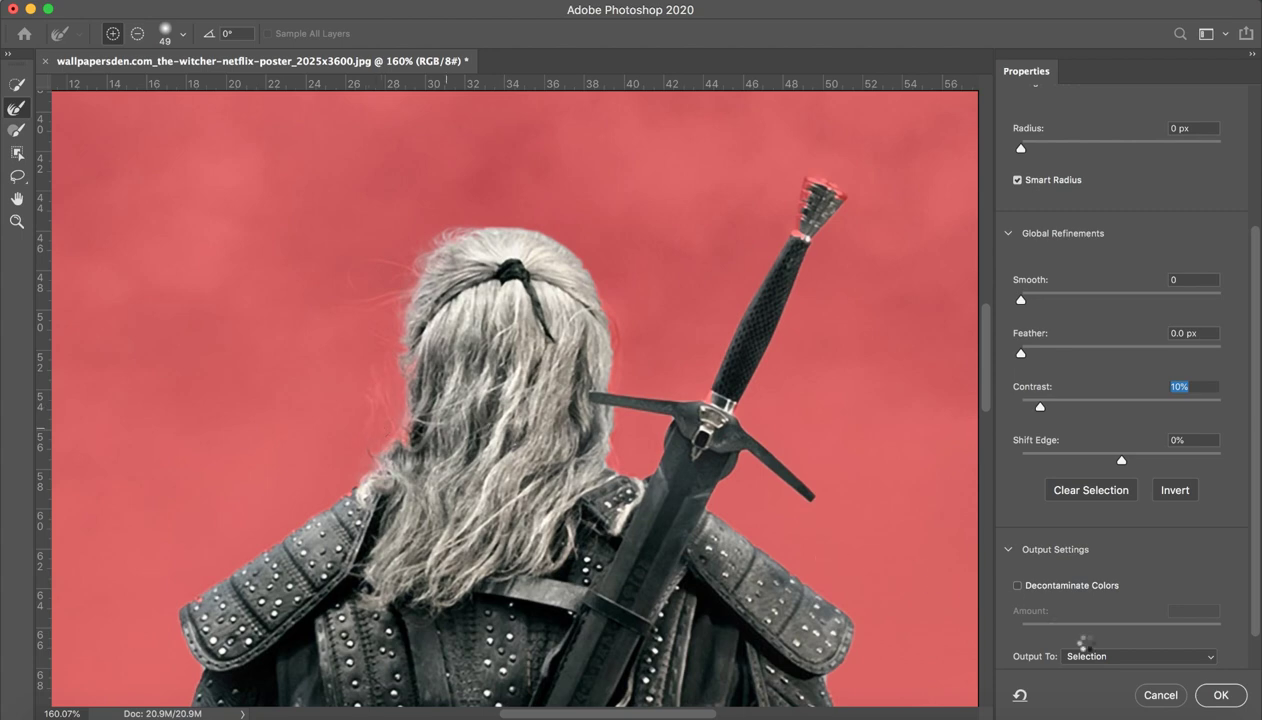
pyautogui.click(1218, 694)
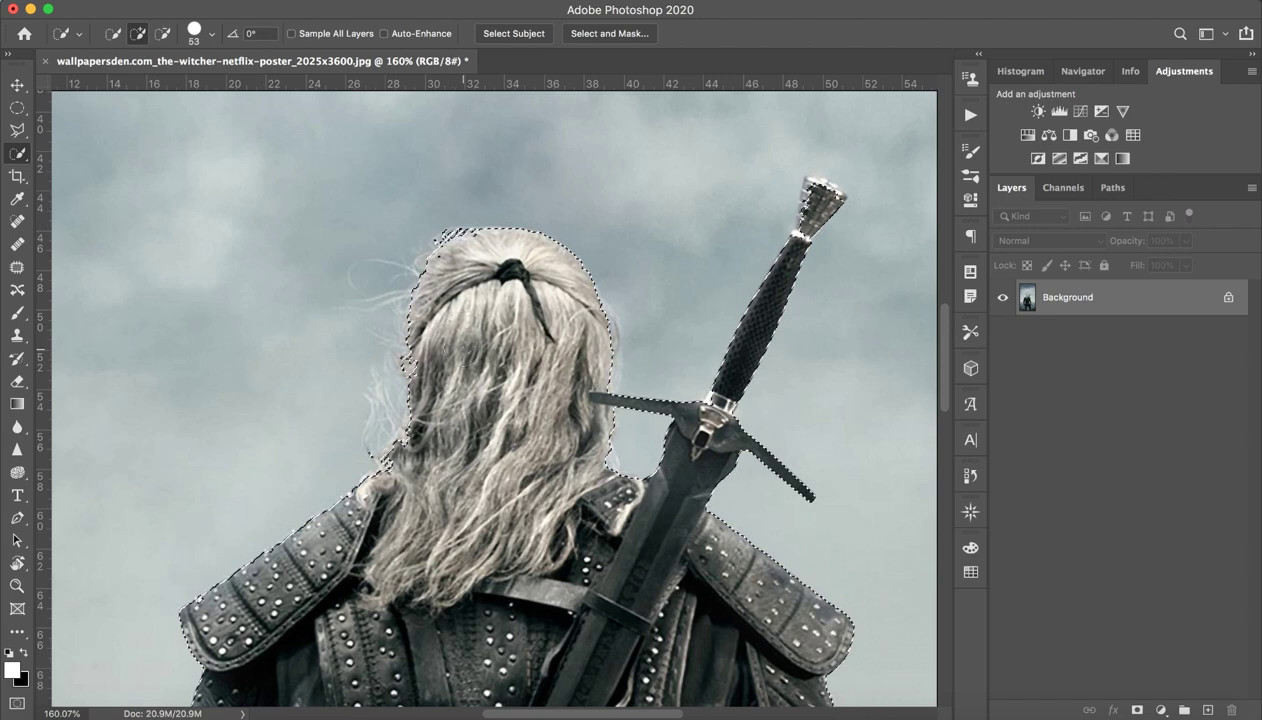
# Mask the figure off the sky and add a black-filled layer beneath it.
pyautogui.click(1137, 710)
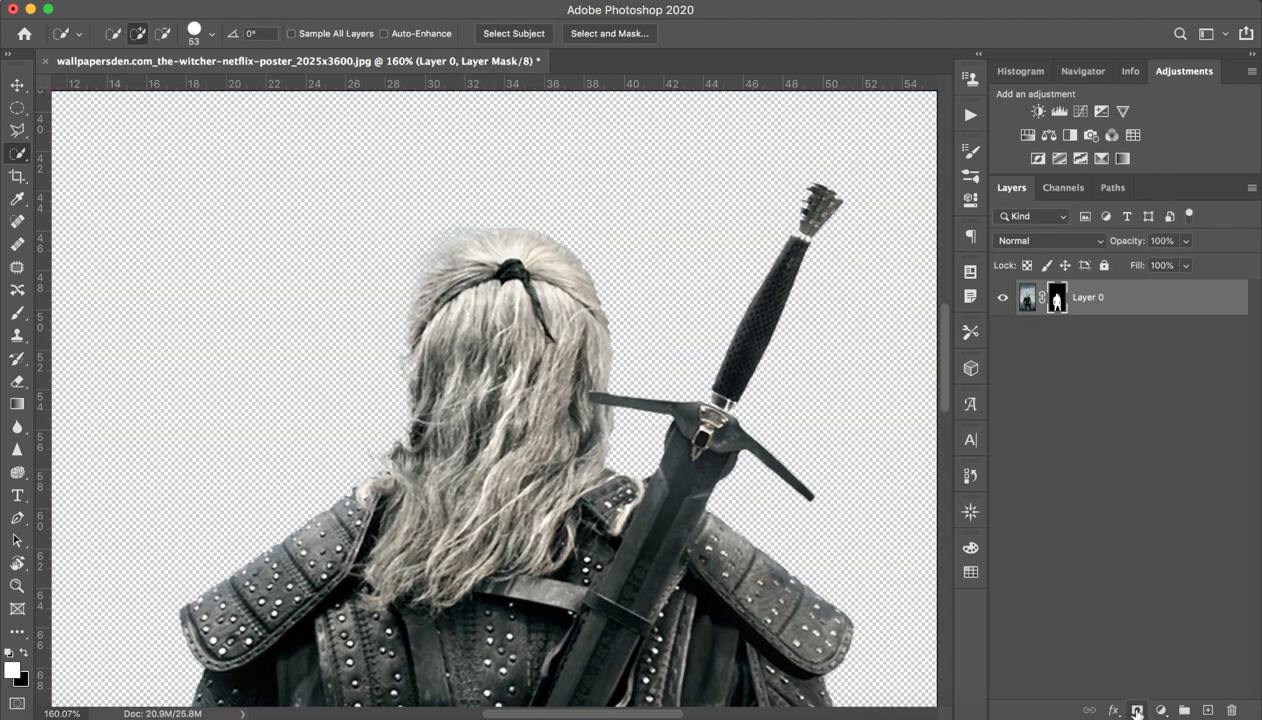
pyautogui.click(1208, 709)
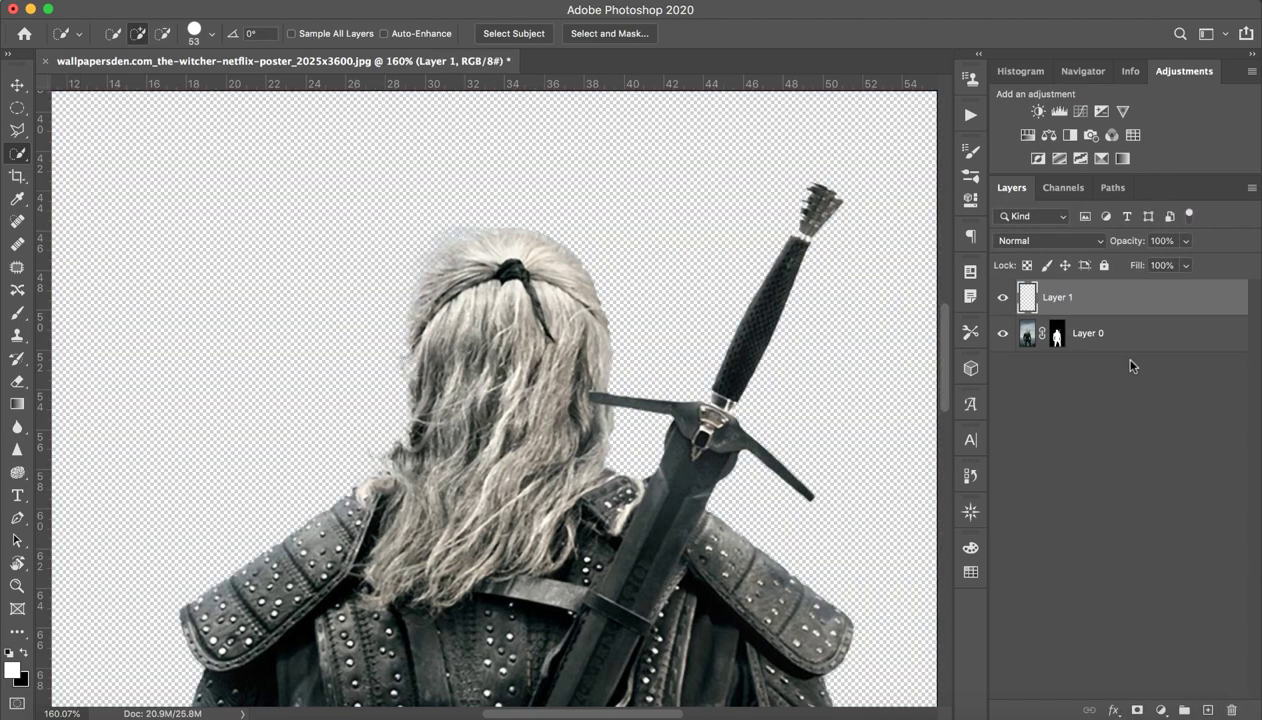
pyautogui.moveTo(1097, 305); pyautogui.dragTo(1113, 350)
pyautogui.press('d')
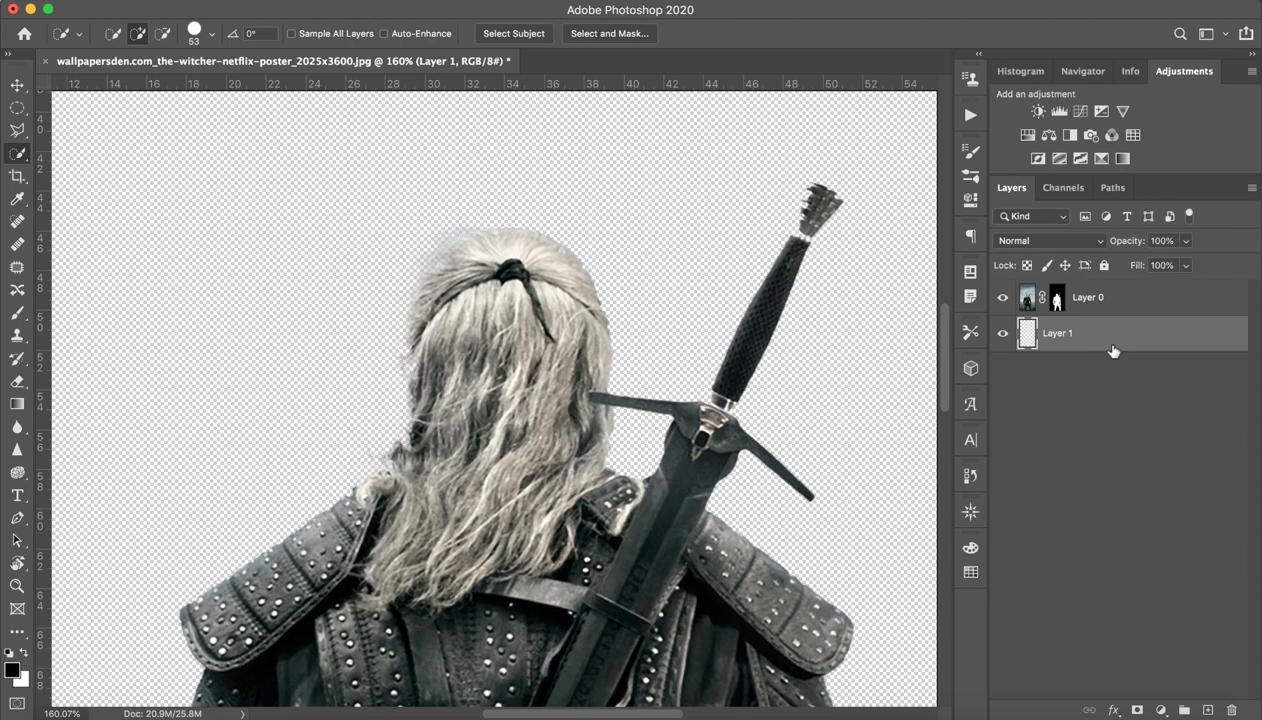
pyautogui.hotkey('alt', 'BackSpace')
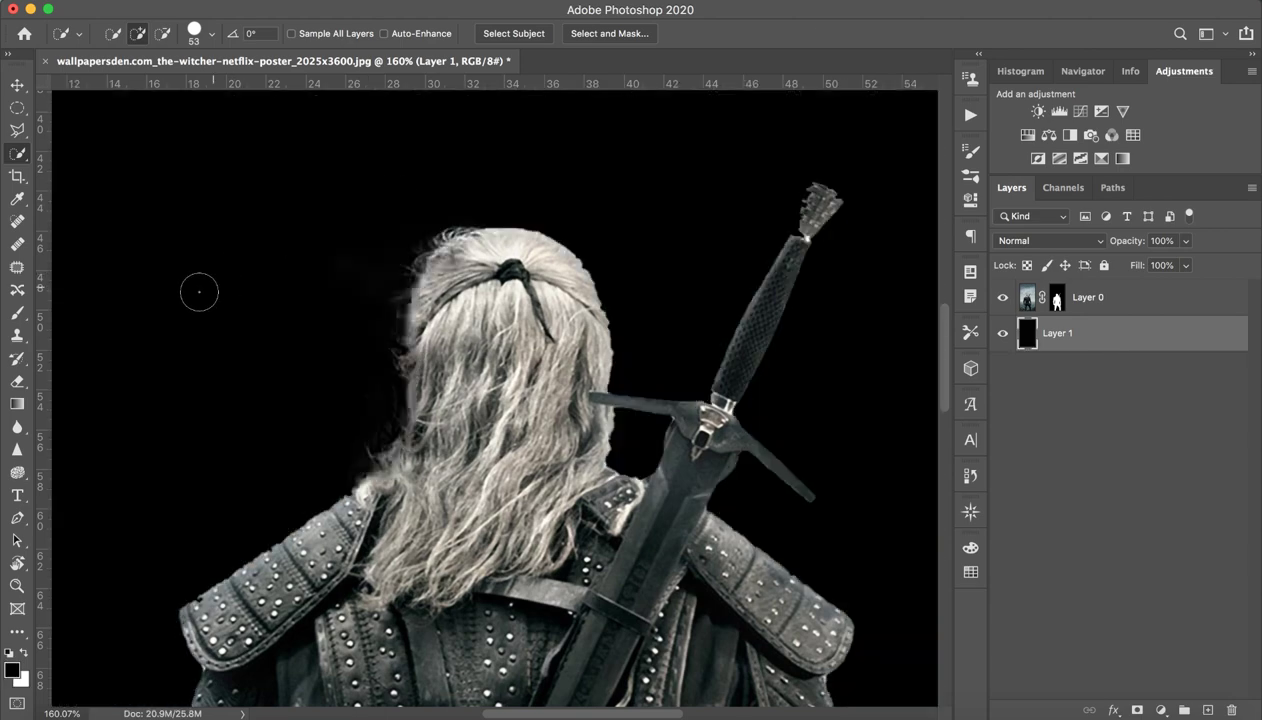
# Zoom out to the whole poster and remove the black background layer.
pyautogui.press('z')
pyautogui.moveTo(404, 322); pyautogui.dragTo(318, 353)
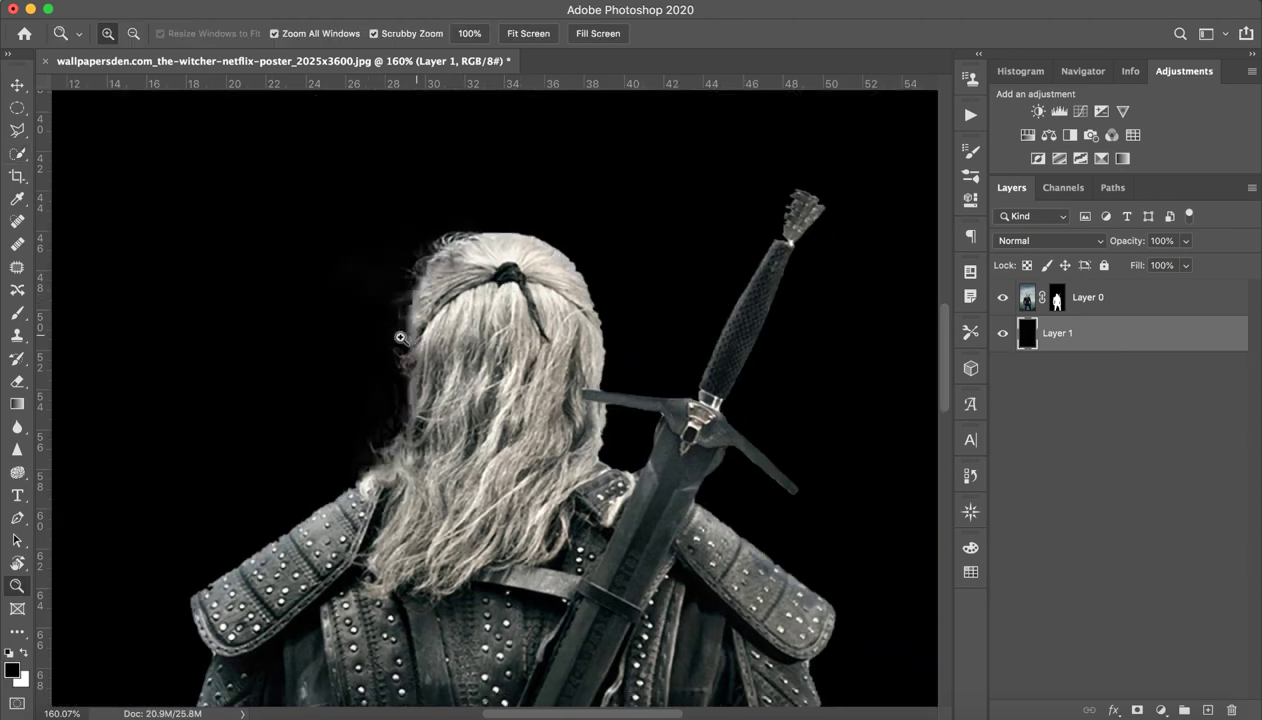
pyautogui.press('w')
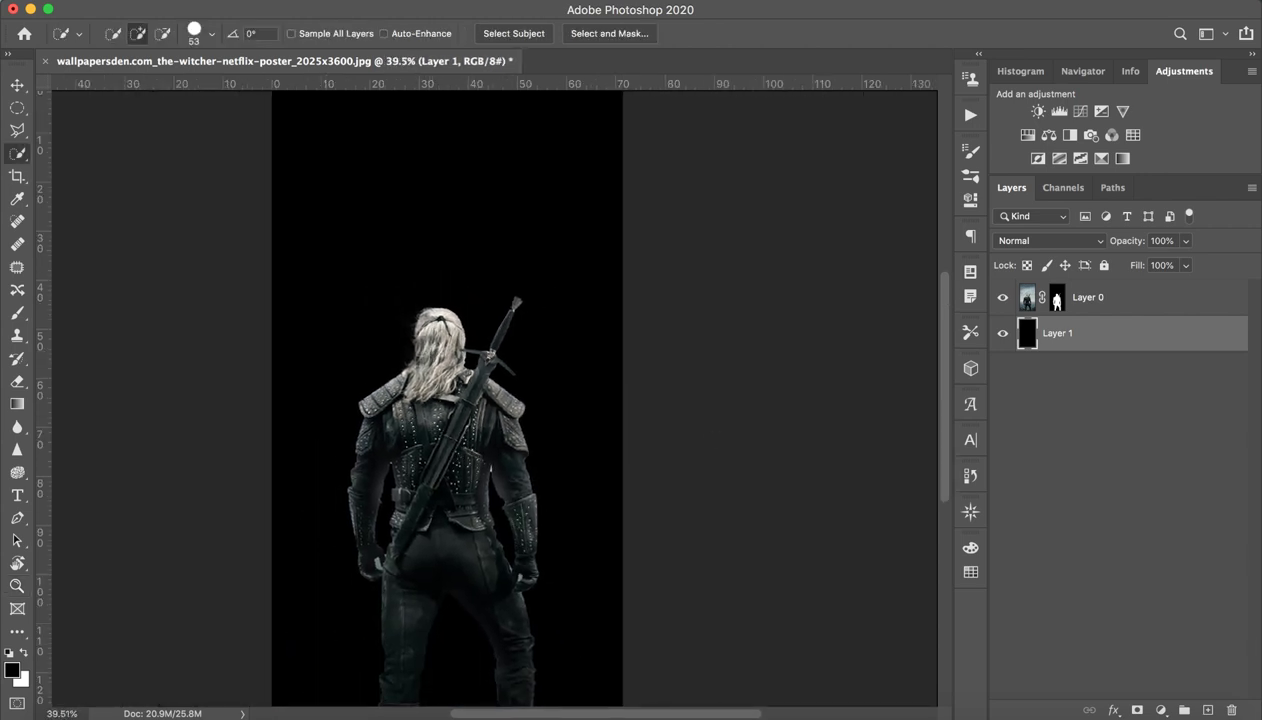
pyautogui.click(1231, 709)
# Step back to the original sky background, then open the Edit menu with Quick Selection active.
pyautogui.hotkey('ctrl', 'z')
pyautogui.hotkey('ctrl', 'z')
pyautogui.hotkey('ctrl', 'z')
pyautogui.hotkey('ctrl', 'z')
pyautogui.hotkey('ctrl', 'z')
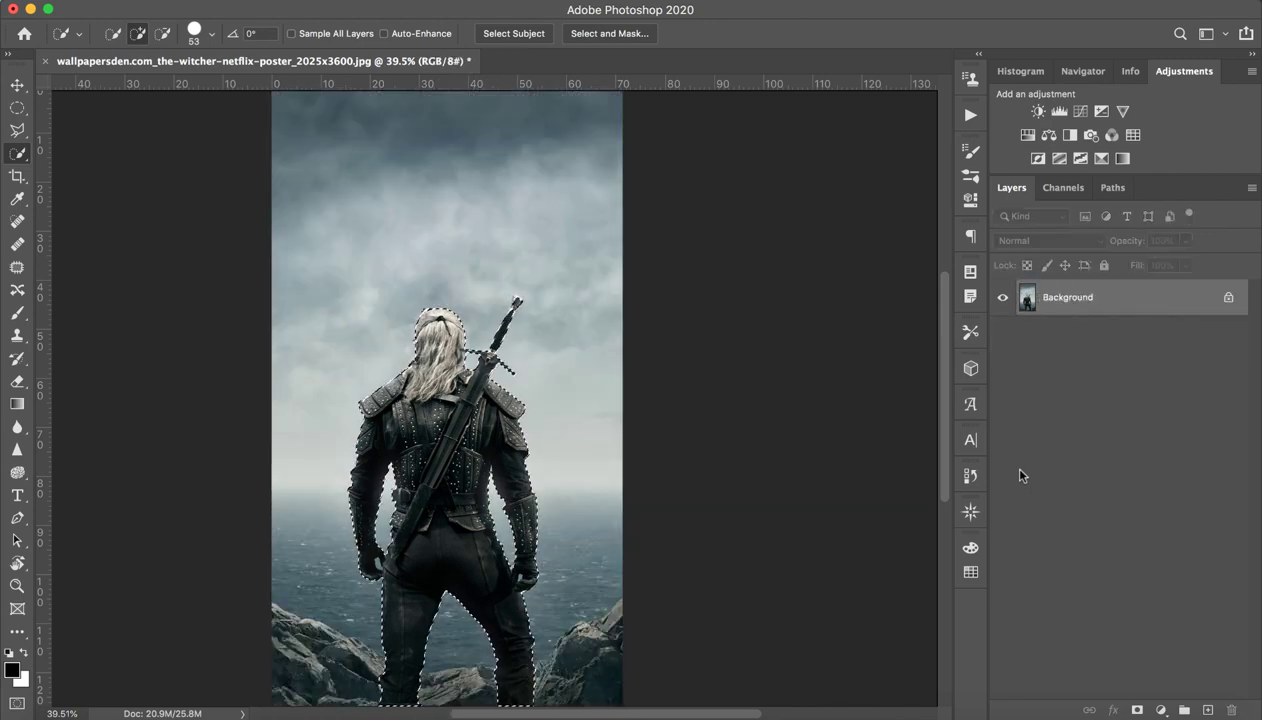
pyautogui.press('z')
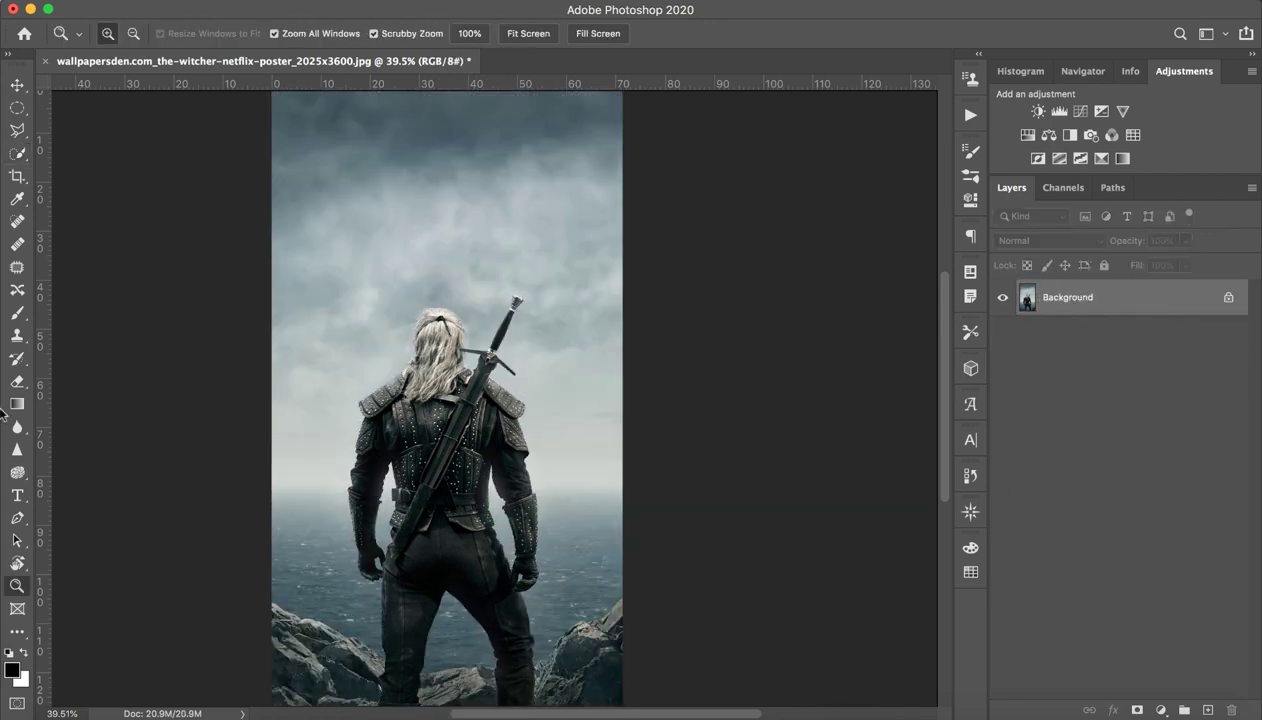
pyautogui.scroll(3, 437, 325)
pyautogui.scroll(-3, 437, 325)
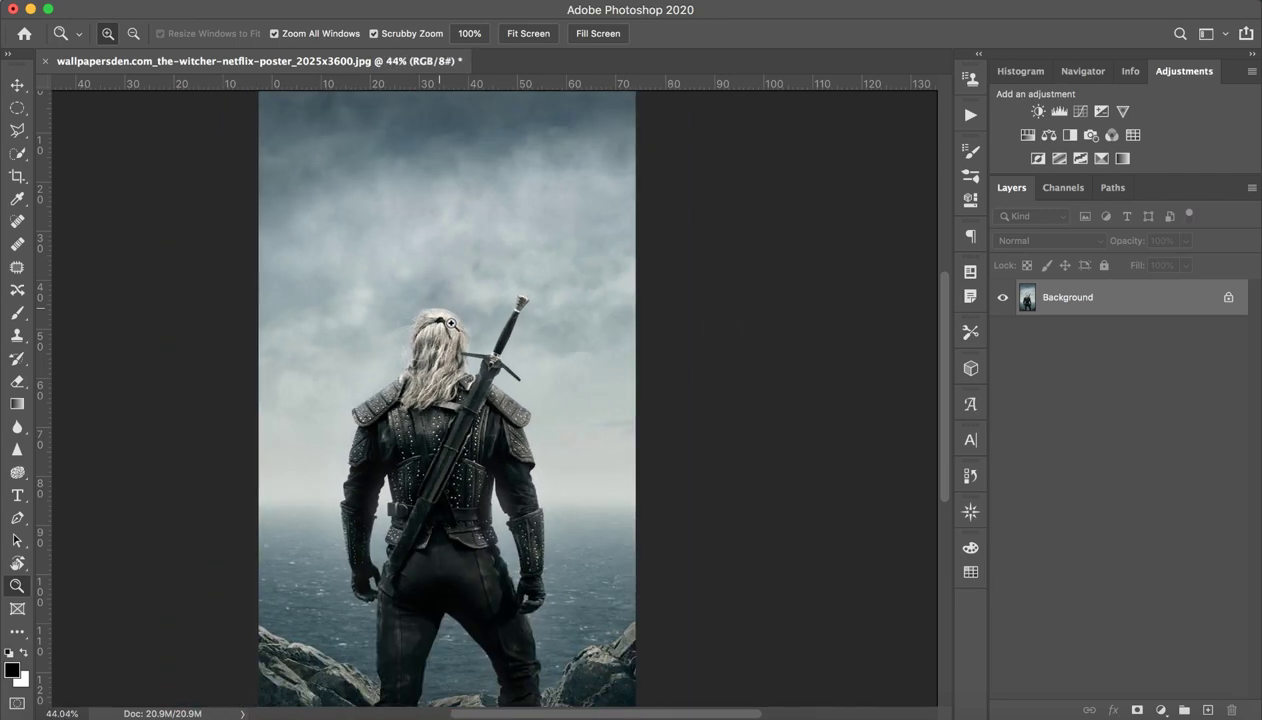
pyautogui.scroll(-2, 437, 325)
pyautogui.scroll(1, 437, 325)
pyautogui.press('w')
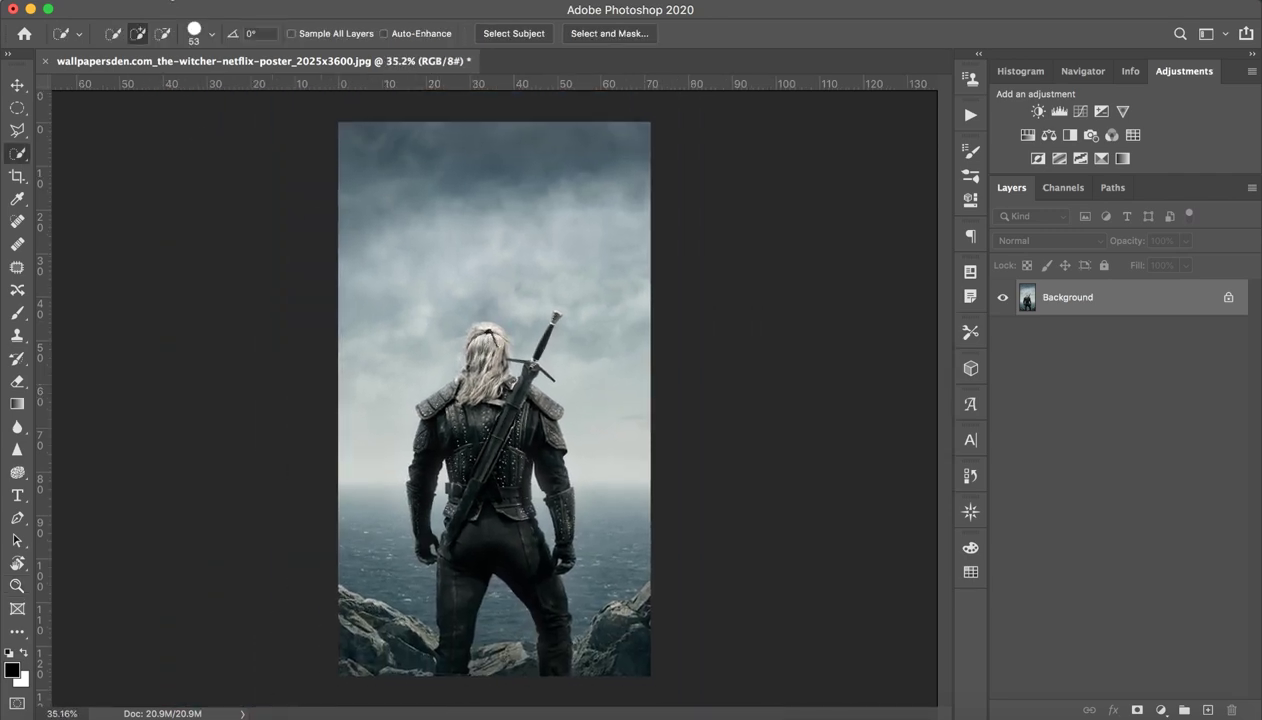
pyautogui.click(172, 3)
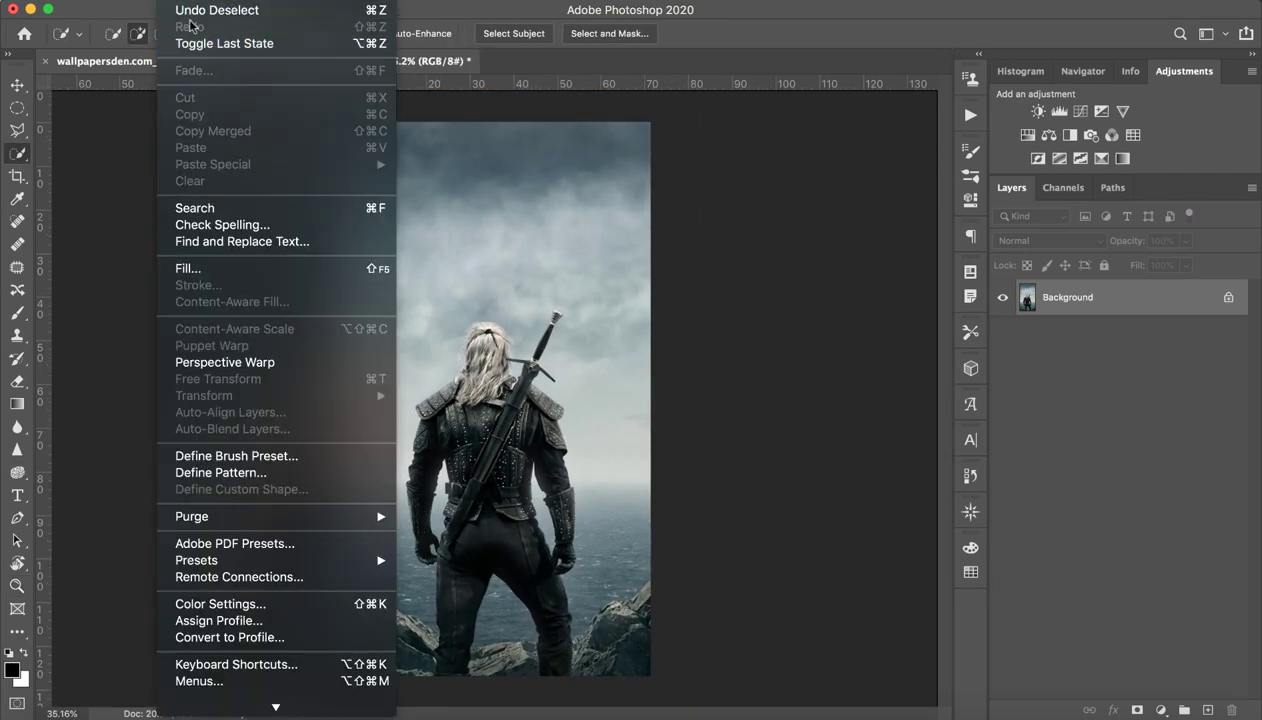
# Dismiss the Edit menu, then start a crop and cancel it, leaving the poster uncropped.
pyautogui.click(851, 555)
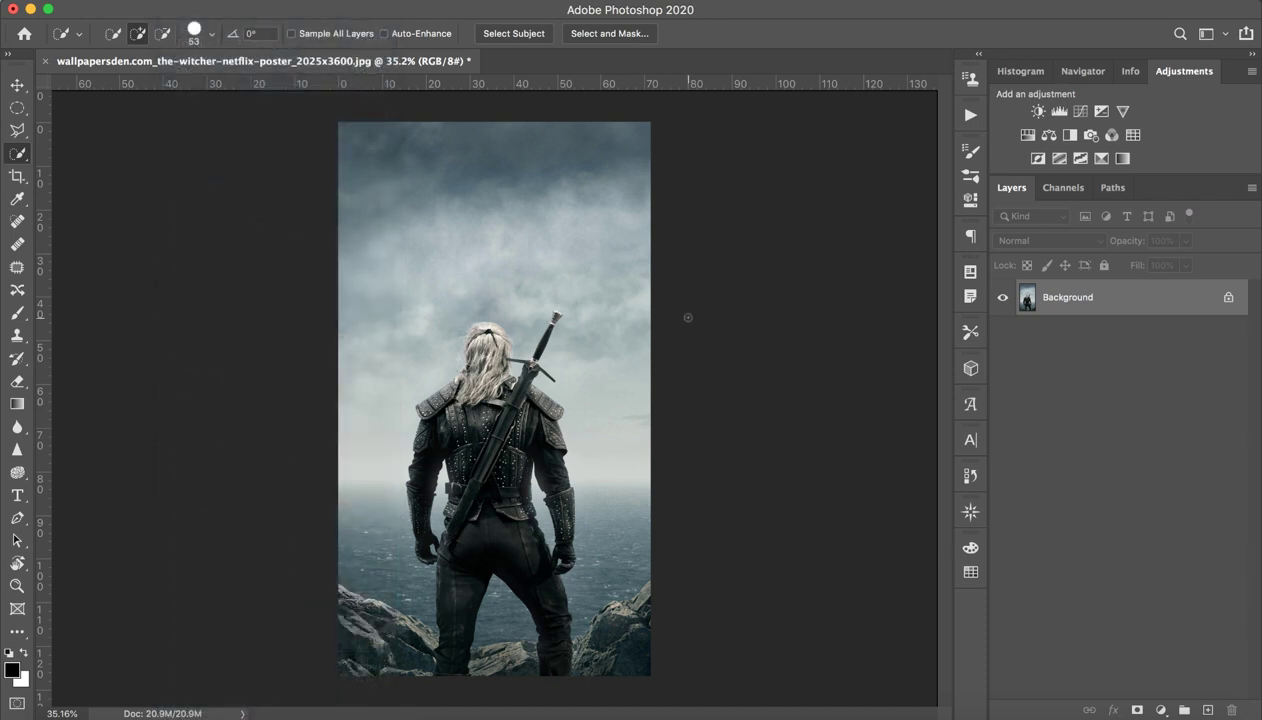
pyautogui.click(32, 182)
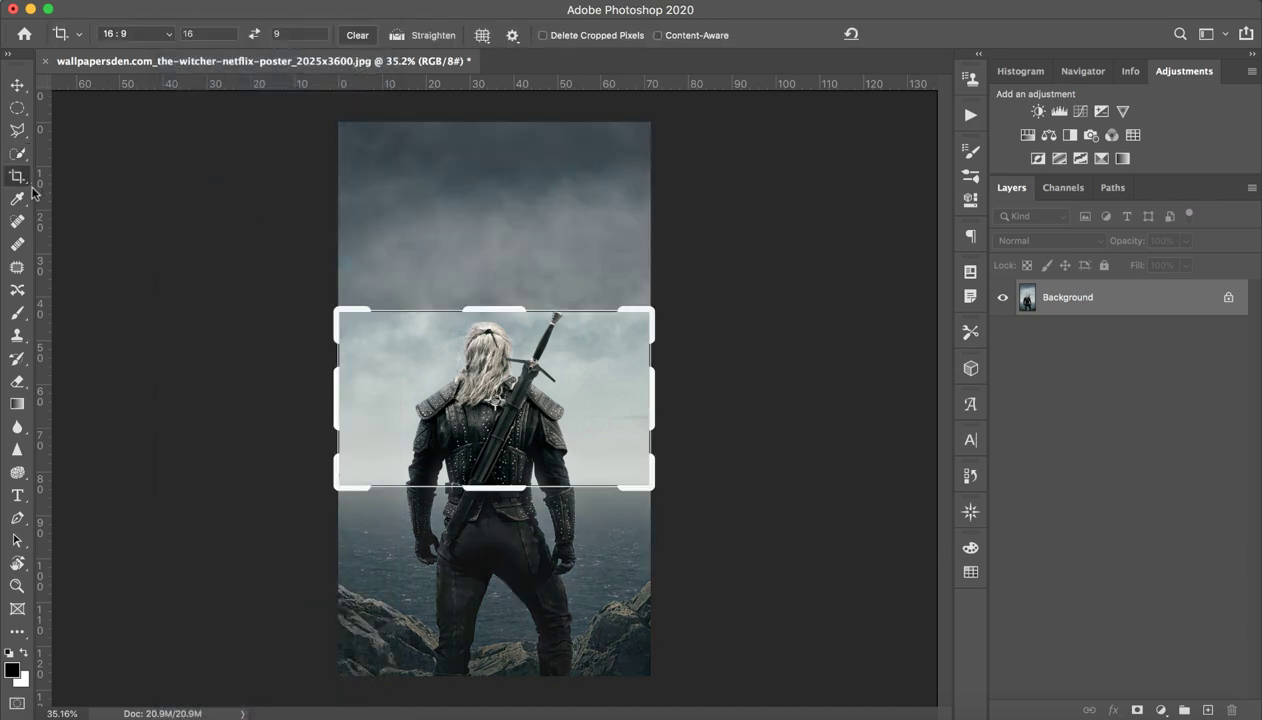
pyautogui.press('Escape')
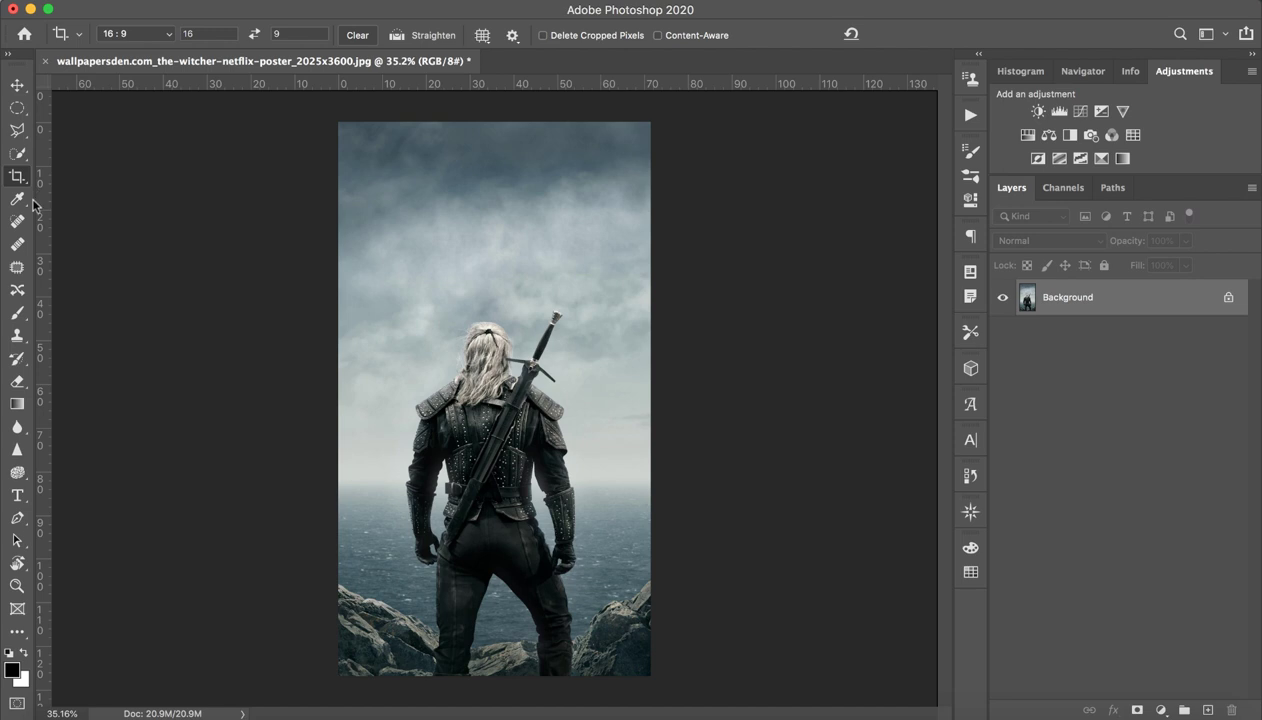
# Sample colours from the sky and figure, ending with a light grey from the hair.
pyautogui.click(18, 199)
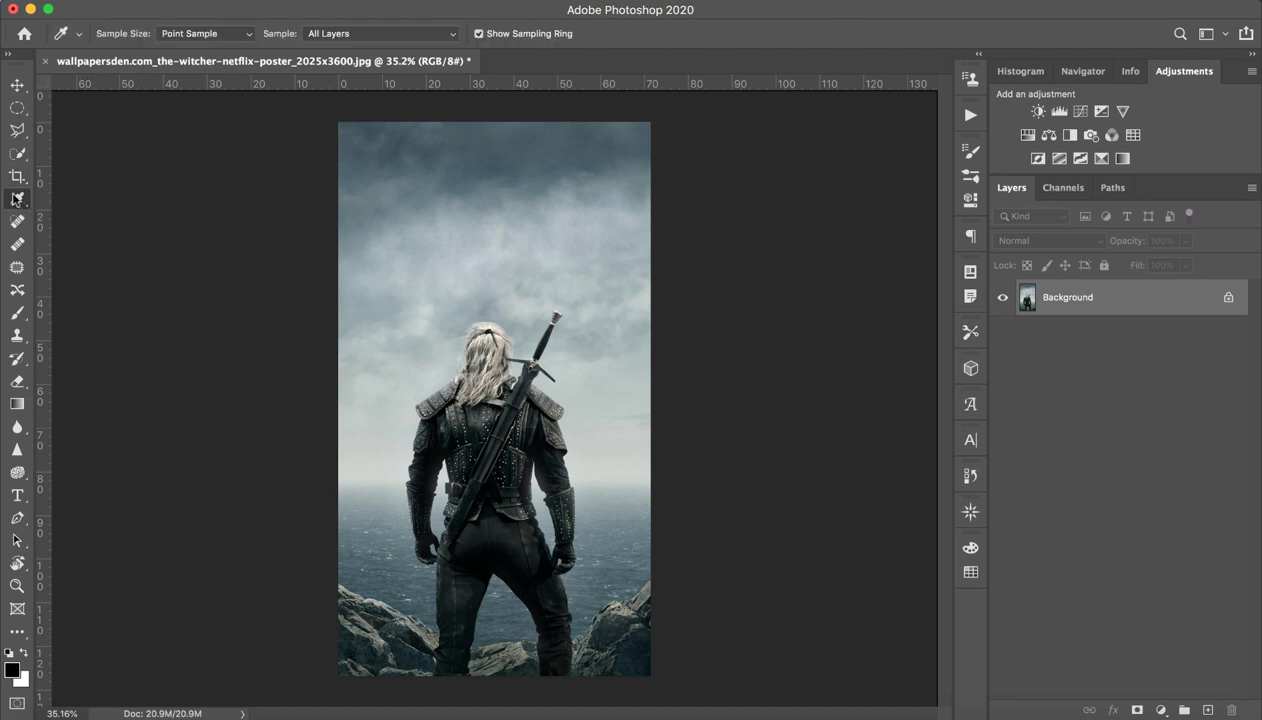
pyautogui.press('b')
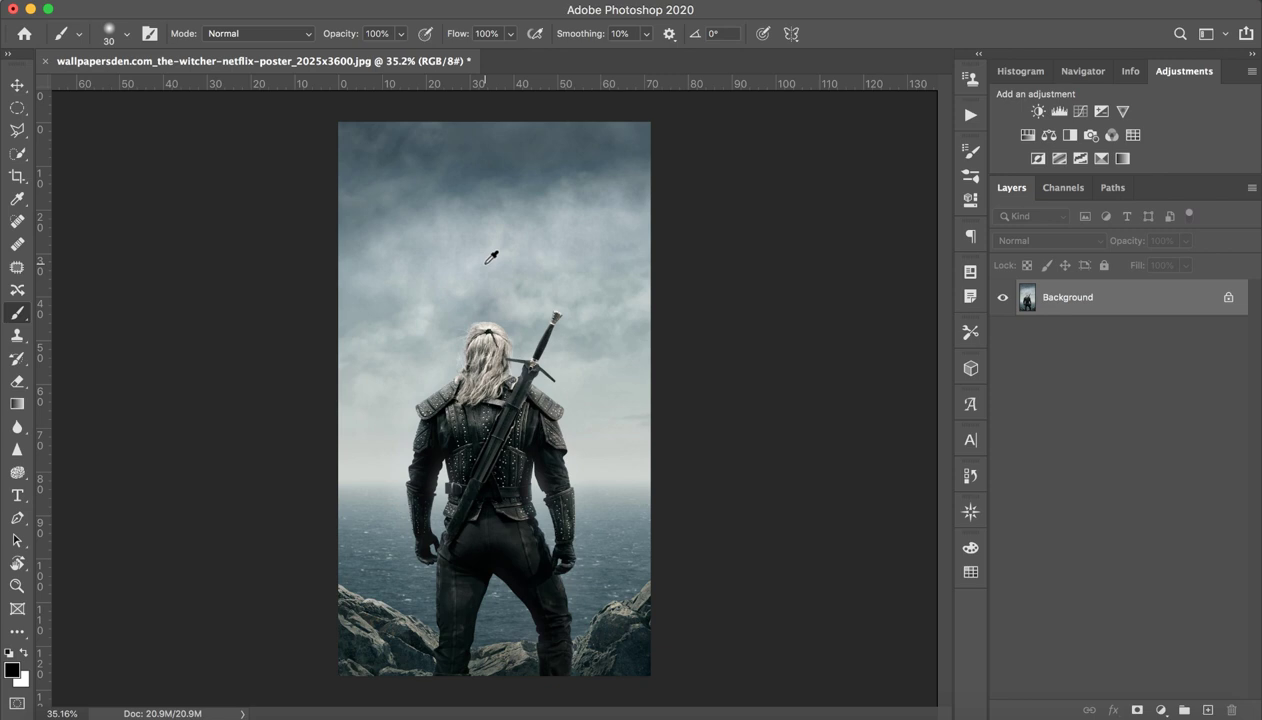
pyautogui.moveTo(704, 177); pyautogui.dragTo(479, 169)
pyautogui.moveTo(451, 464); pyautogui.dragTo(451, 473)
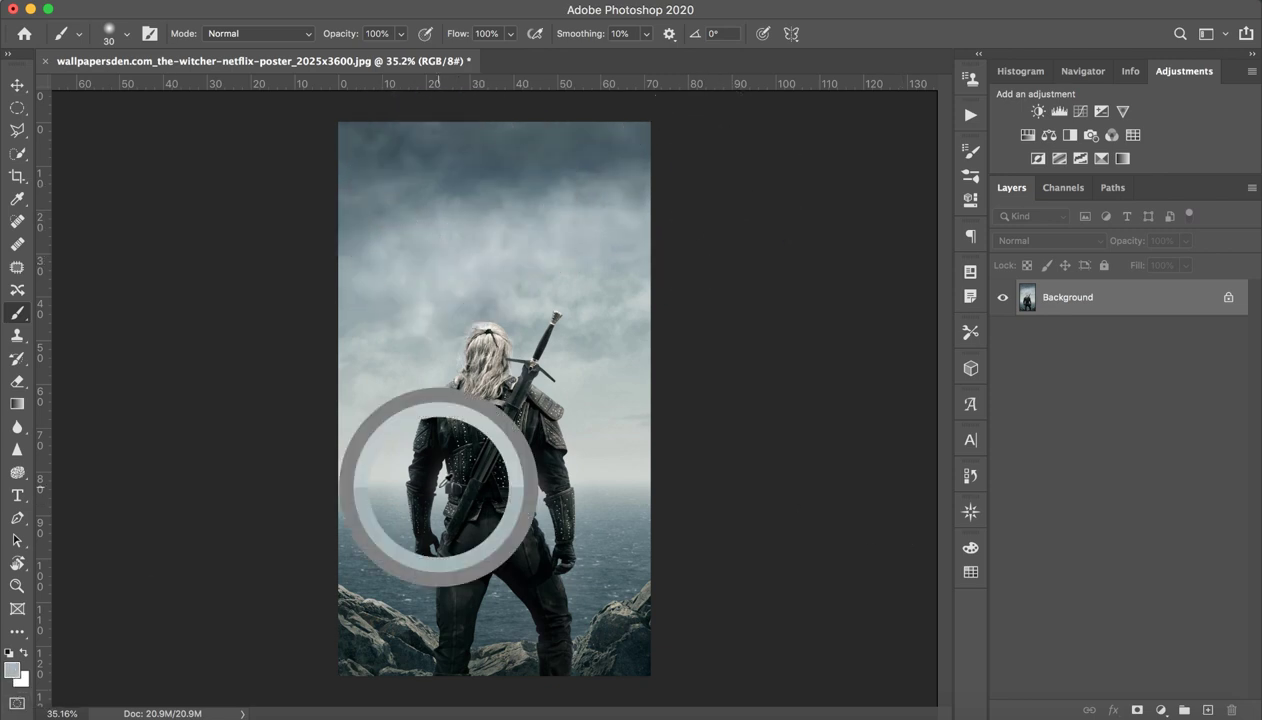
pyautogui.keyDown('alt'); pyautogui.click(496, 344); pyautogui.keyUp('alt')
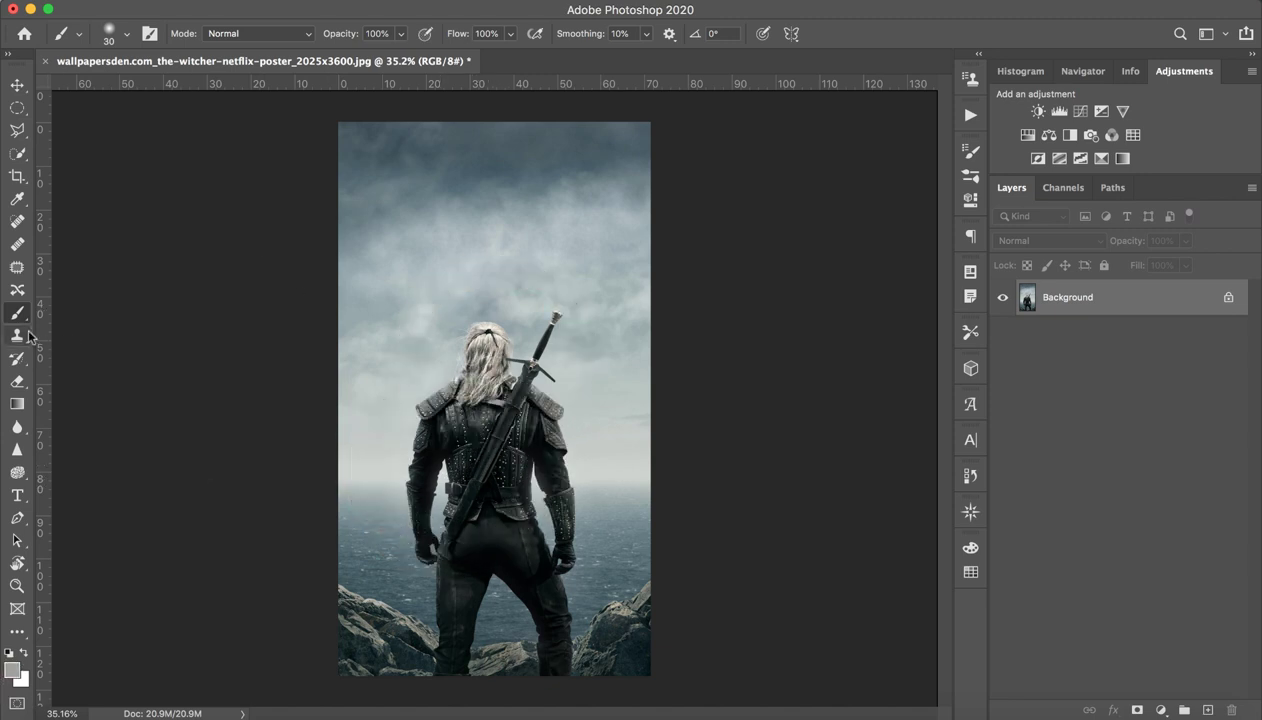
# Zoom in and back out on the poster with Spot Healing Brush active, then close the document.
pyautogui.click(18, 224)
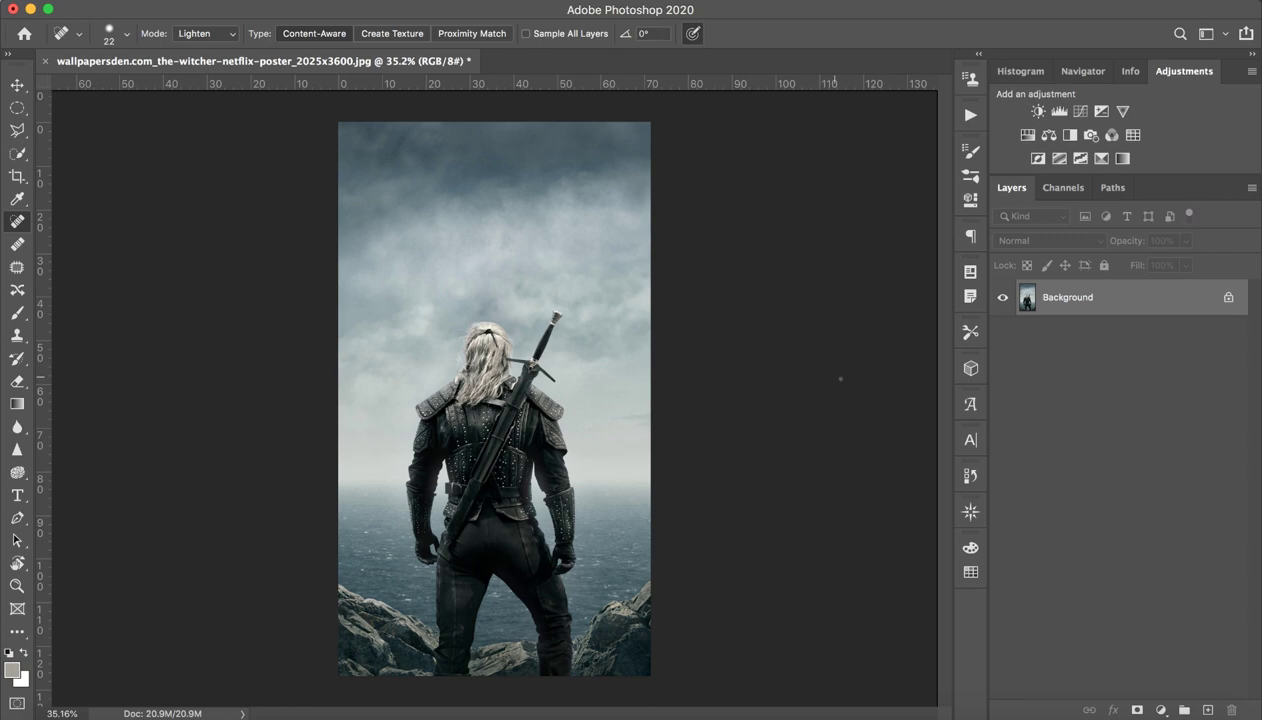
pyautogui.press('z')
pyautogui.moveTo(530, 353)
pyautogui.mouseDown()
pyautogui.moveTo(540, 400)
pyautogui.moveTo(470, 400)
pyautogui.mouseUp()
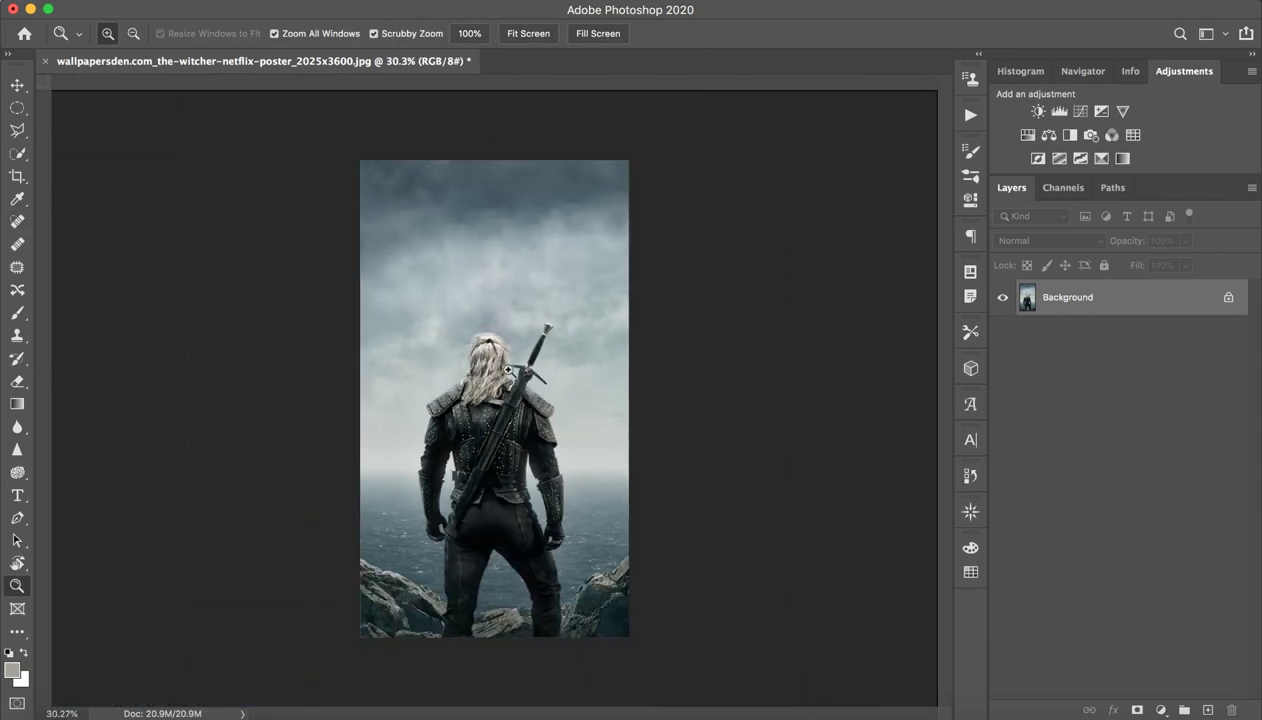
pyautogui.click(45, 61)
# Discard the poster's changes and open the glowing-visor portrait from the Downloads stack.
pyautogui.click(574, 251)
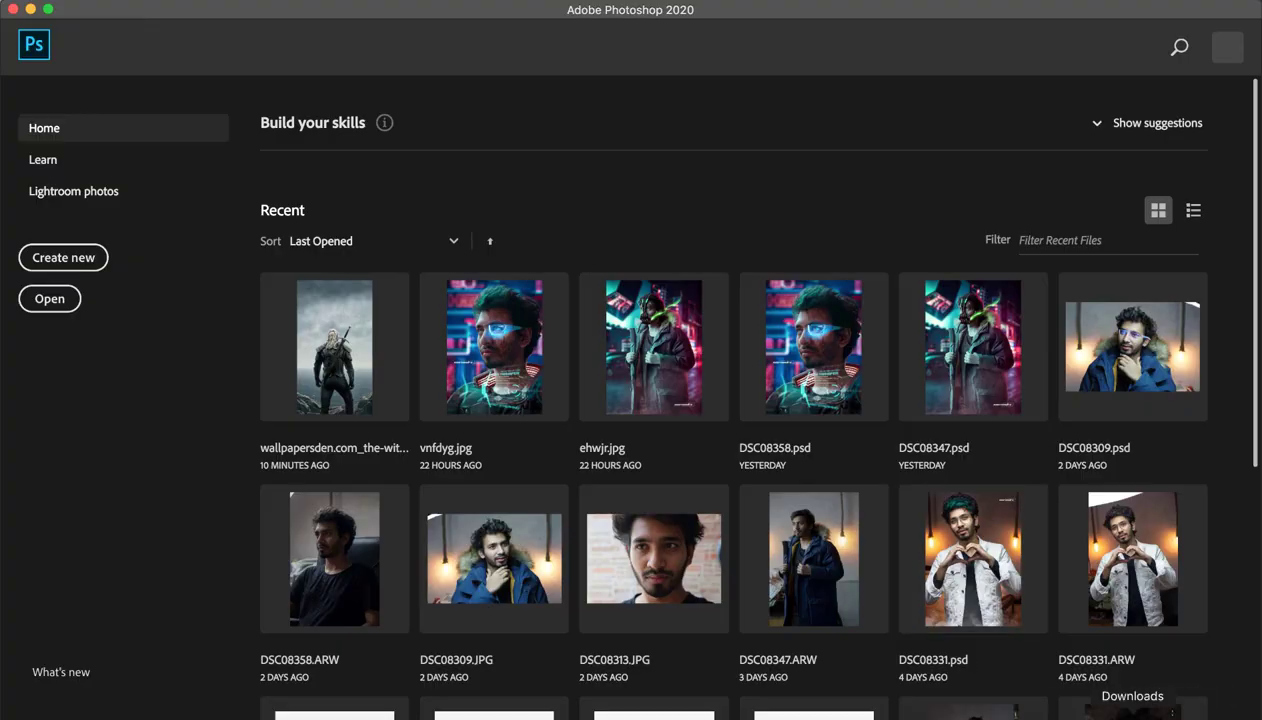
pyautogui.click(1139, 712)
pyautogui.scroll(-3, 876, 438)
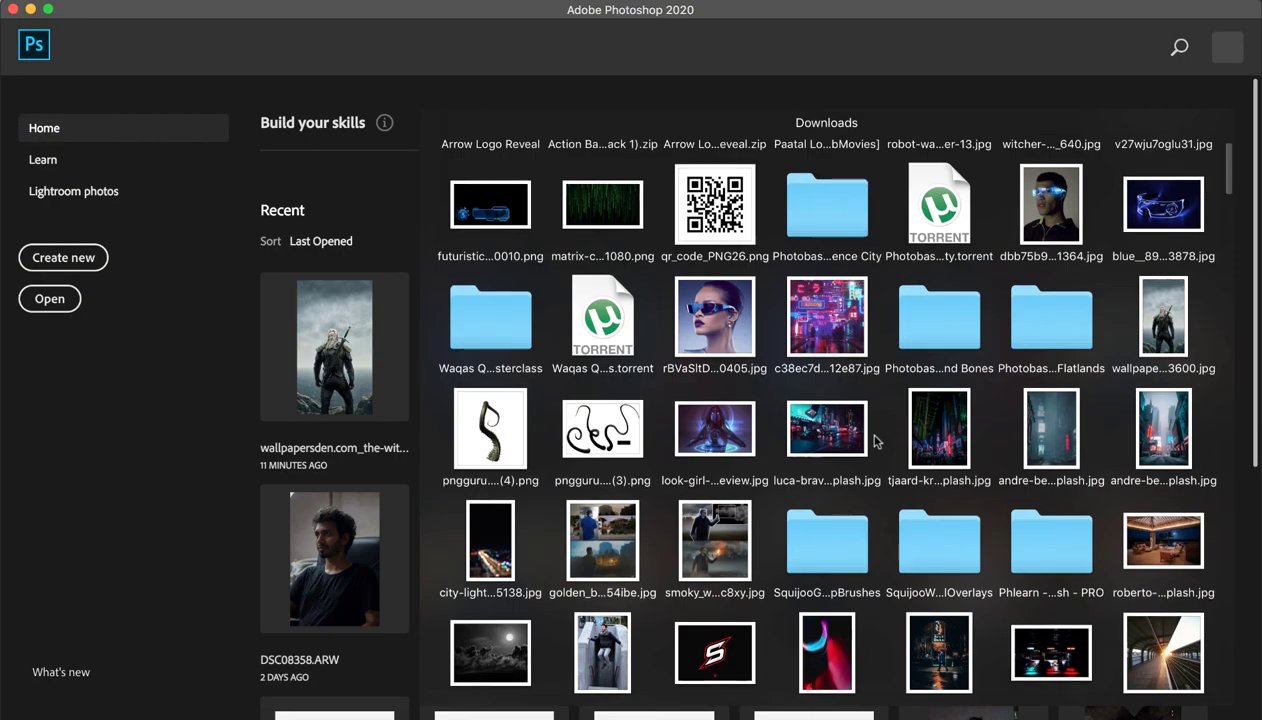
pyautogui.scroll(-3, 874, 440)
pyautogui.scroll(-2, 873, 441)
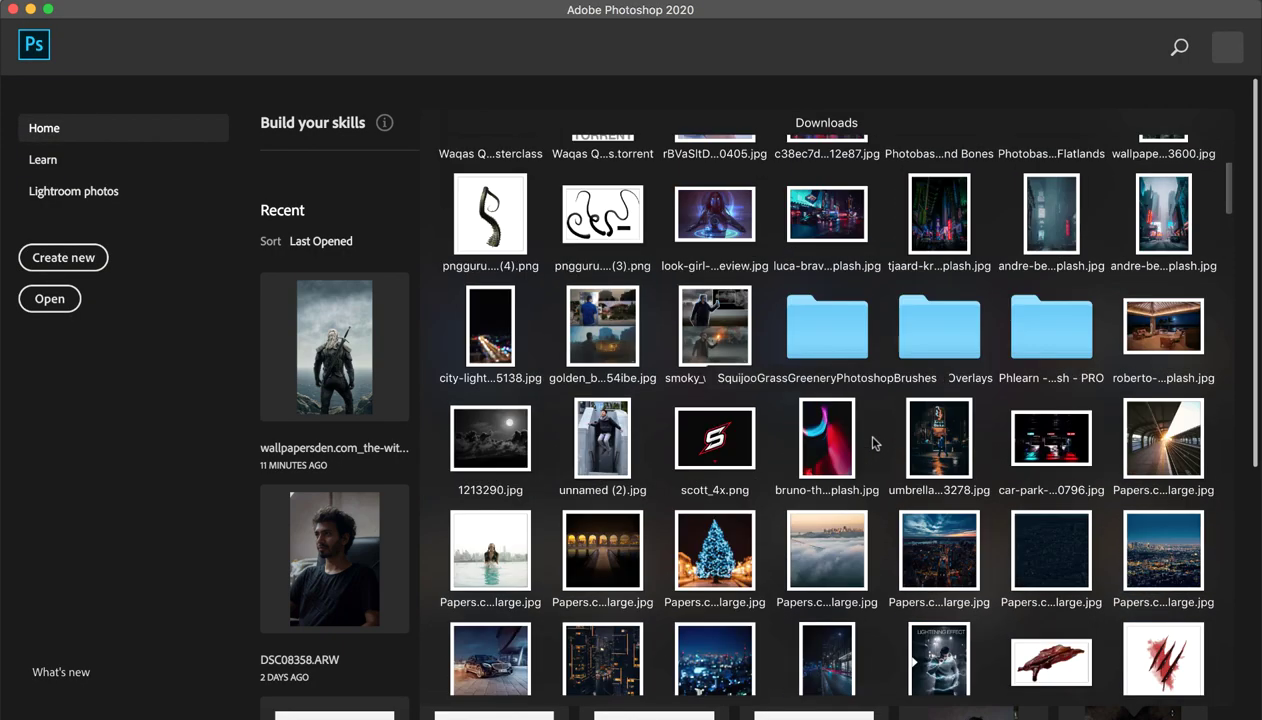
pyautogui.scroll(-3, 873, 441)
pyautogui.scroll(-3, 873, 441)
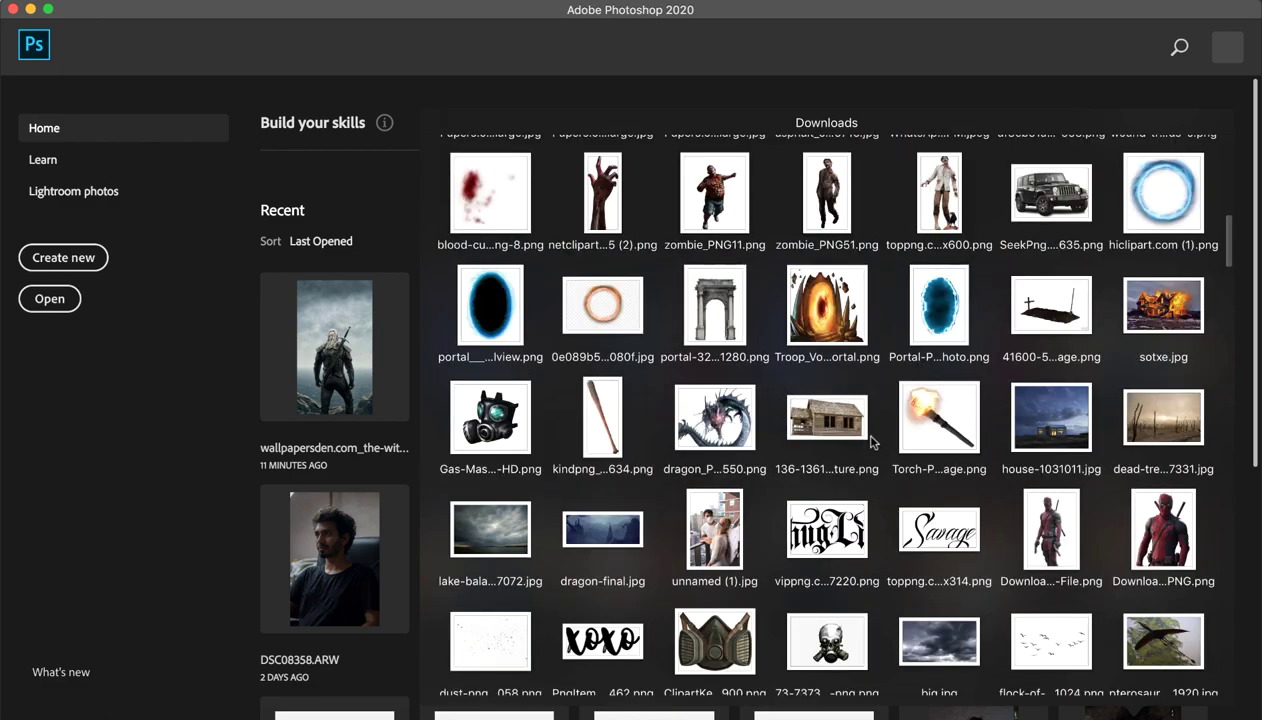
pyautogui.scroll(1, 873, 441)
pyautogui.scroll(3, 873, 441)
pyautogui.scroll(3, 871, 439)
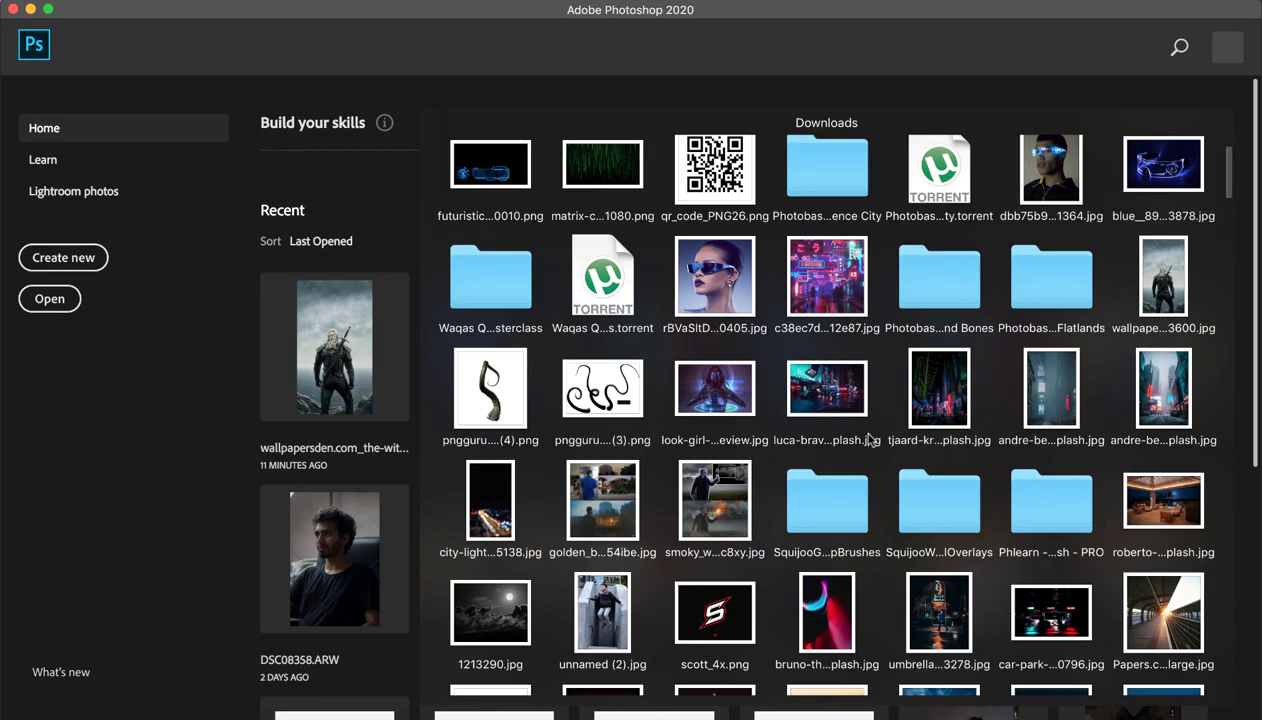
pyautogui.scroll(1, 871, 439)
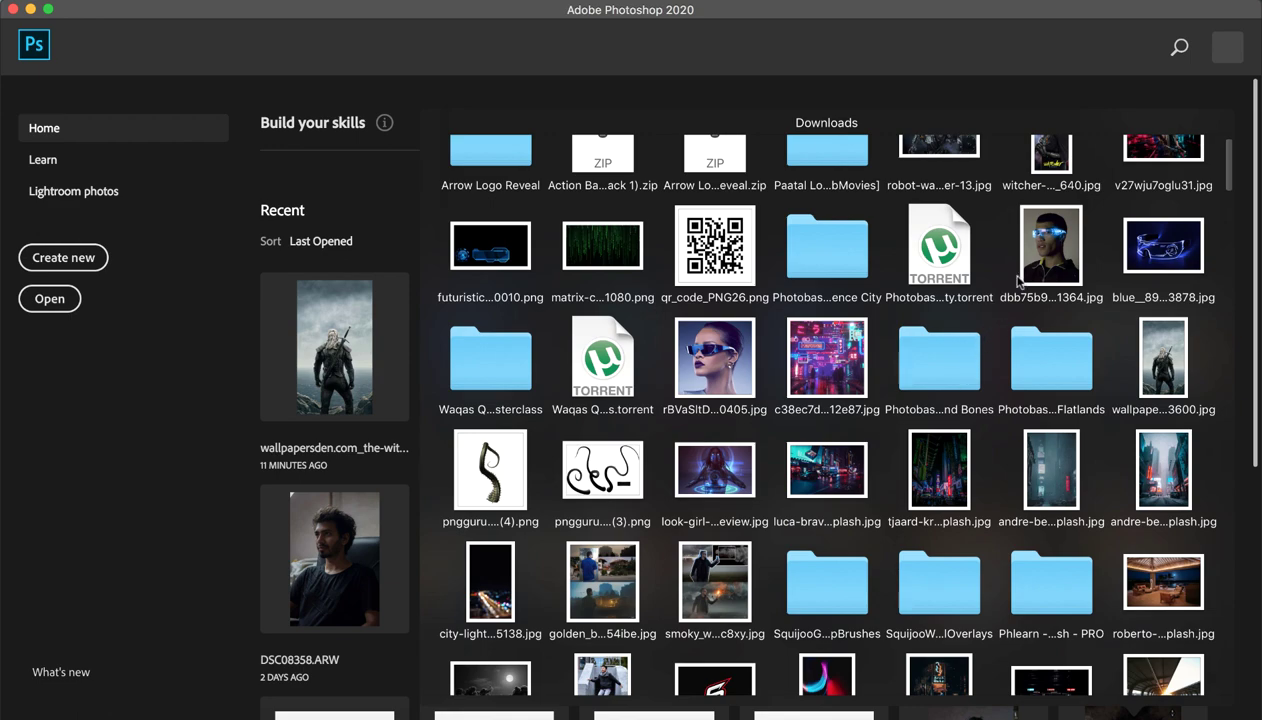
pyautogui.click(1018, 282)
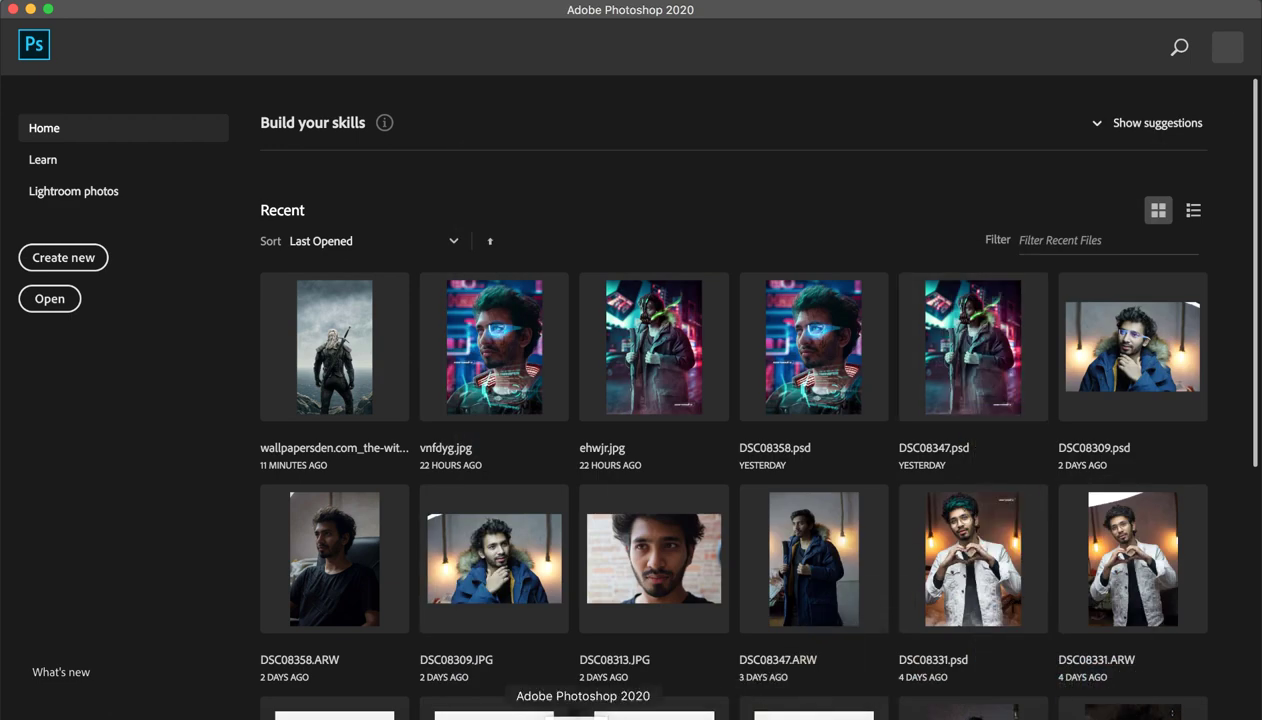
# Zoom in on the forehead and set the Spot Healing Brush mode to Normal.
pyautogui.press('z')
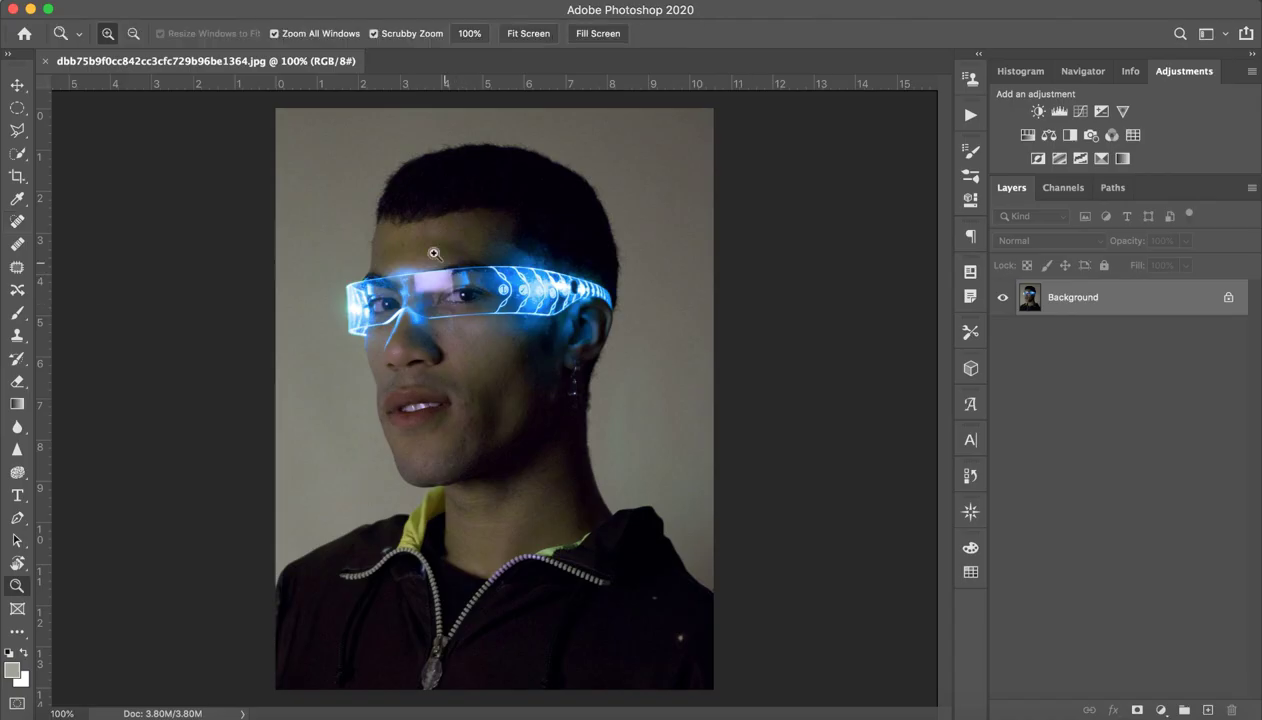
pyautogui.moveTo(414, 239)
pyautogui.mouseDown()
pyautogui.moveTo(513, 245)
pyautogui.moveTo(482, 244)
pyautogui.mouseUp()
pyautogui.press('j')
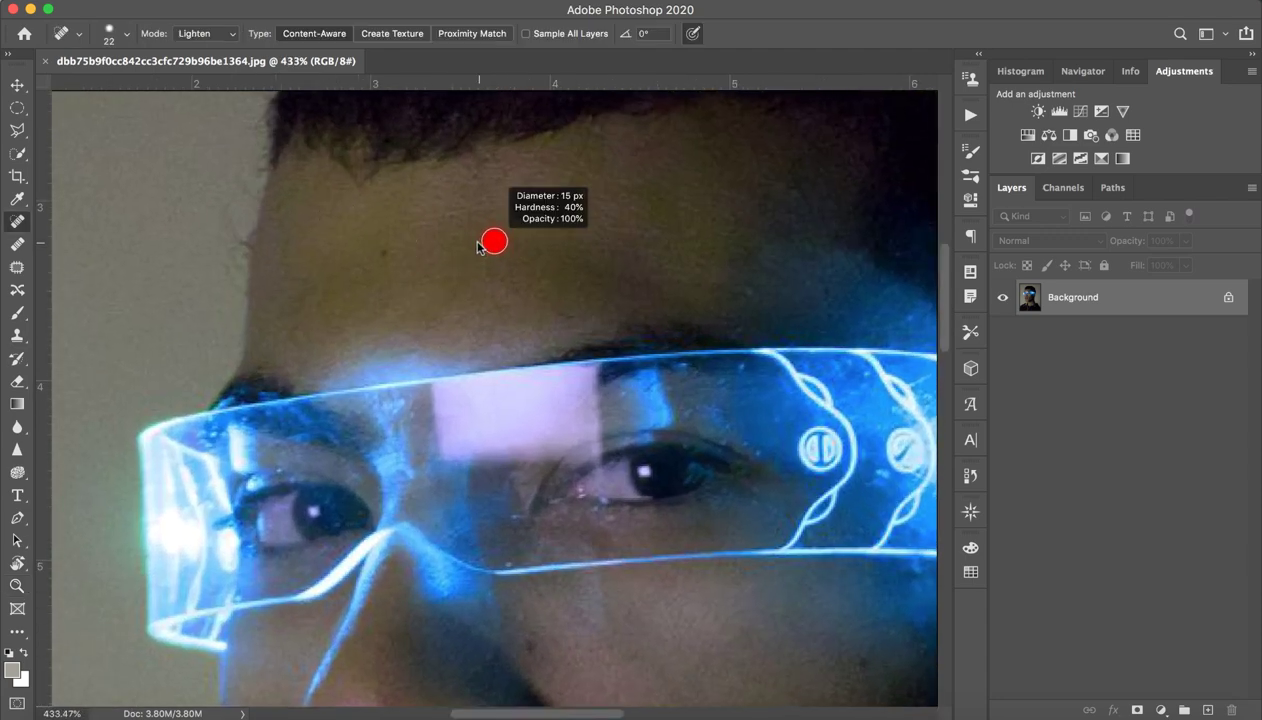
pyautogui.click(206, 33)
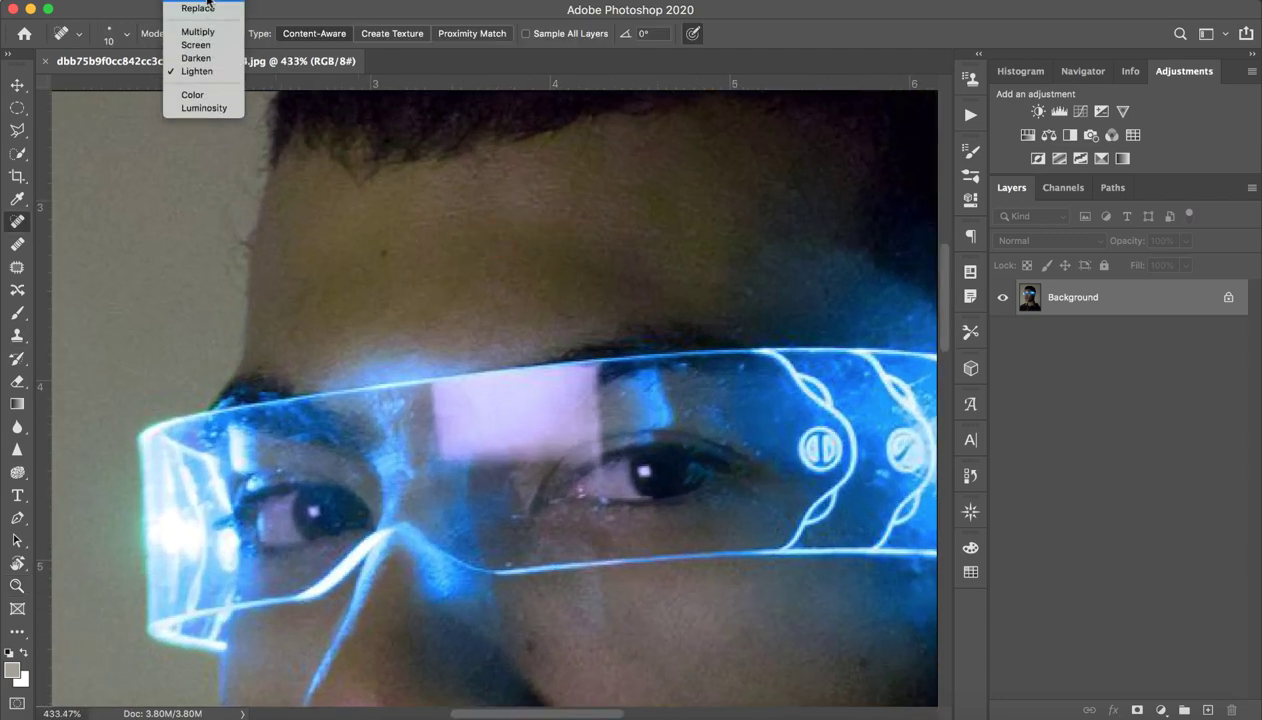
pyautogui.click(206, 7)
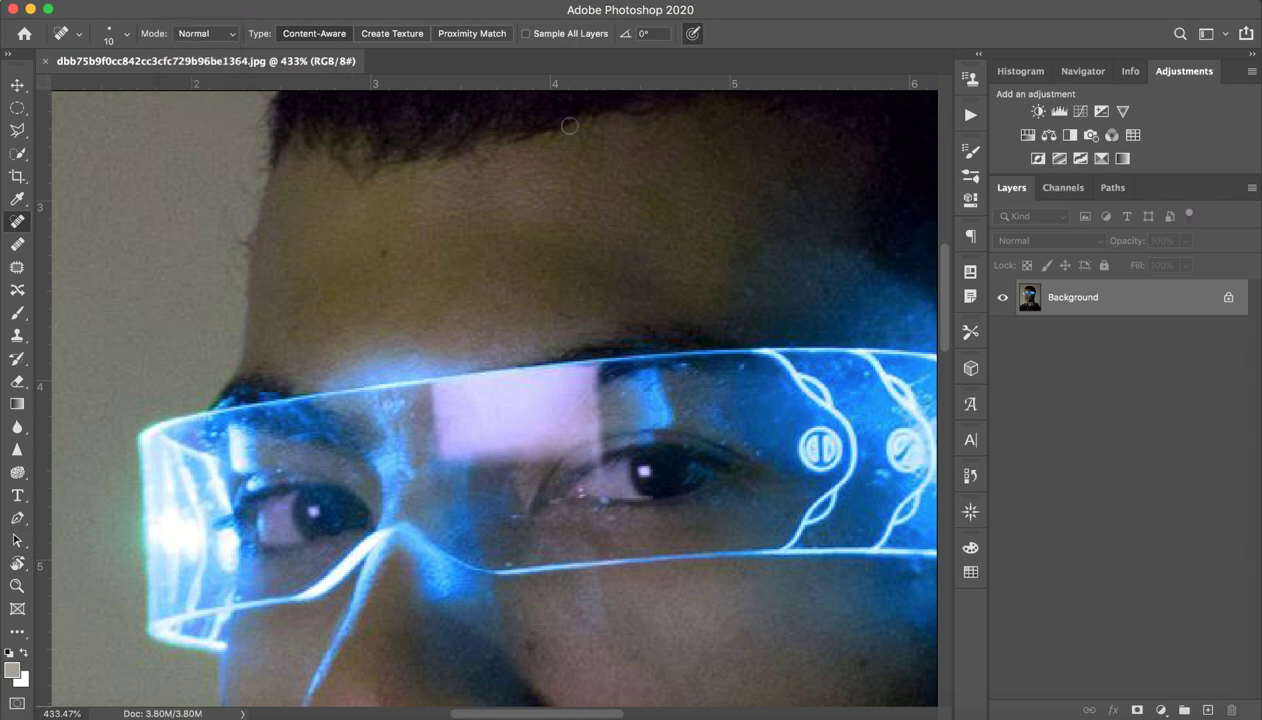
# Heal the dark spots on the forehead and brush over the visor lens emblem.
pyautogui.click(385, 252)
pyautogui.click(492, 159)
pyautogui.moveTo(795, 423); pyautogui.dragTo(792, 490)
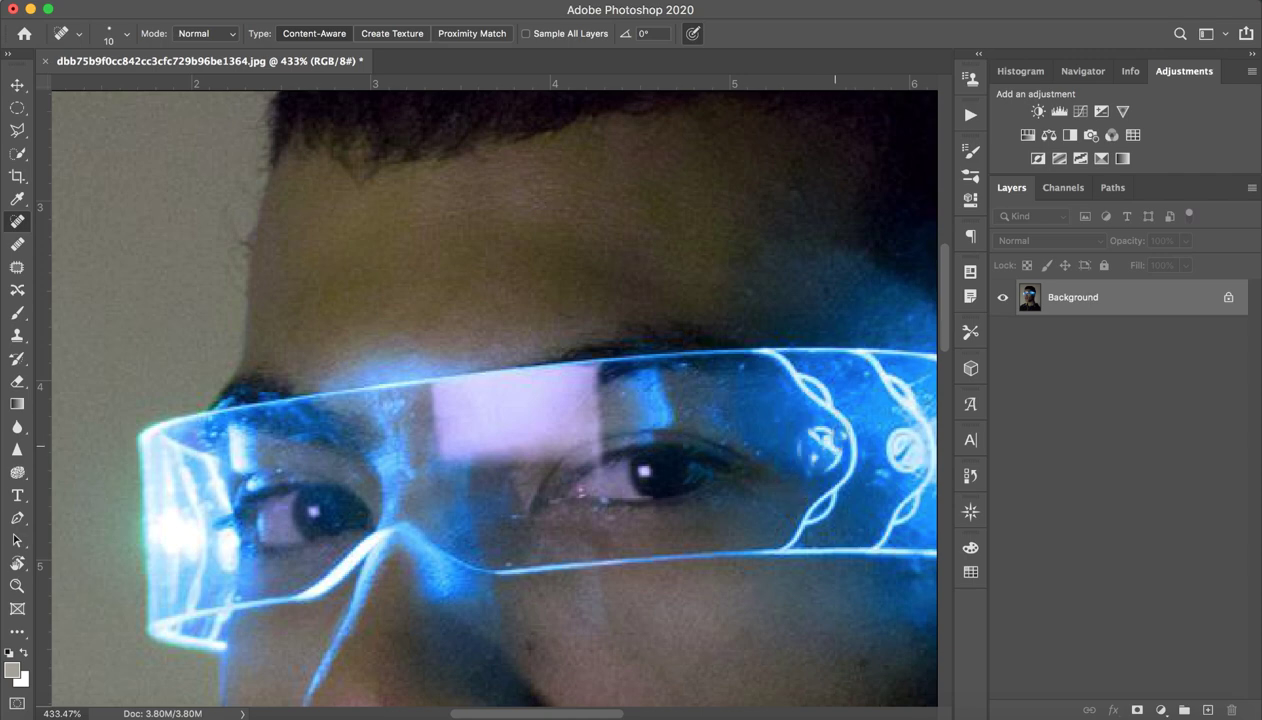
pyautogui.moveTo(829, 436); pyautogui.dragTo(724, 373)
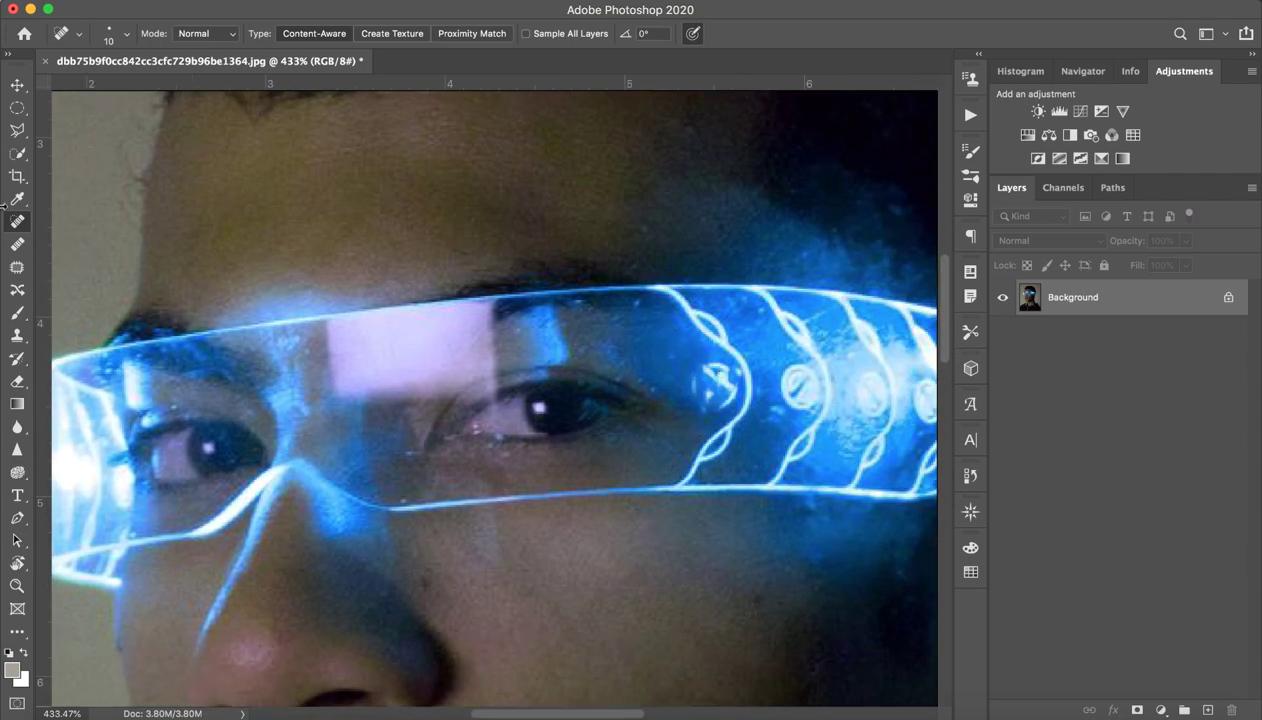
# With the Healing Brush sourced from the lens in Normal mode, paint over the lens pattern.
pyautogui.click(16, 246)
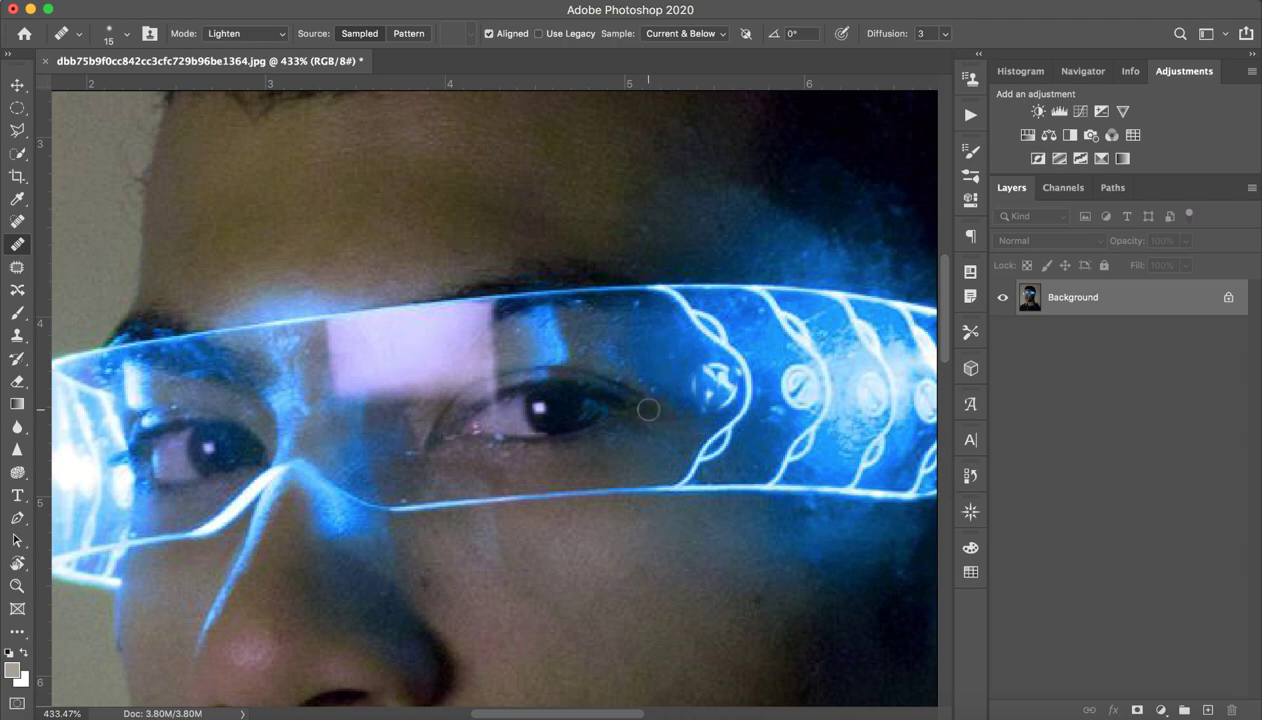
pyautogui.keyDown('alt'); pyautogui.click(600, 462); pyautogui.keyUp('alt')
pyautogui.click(262, 37)
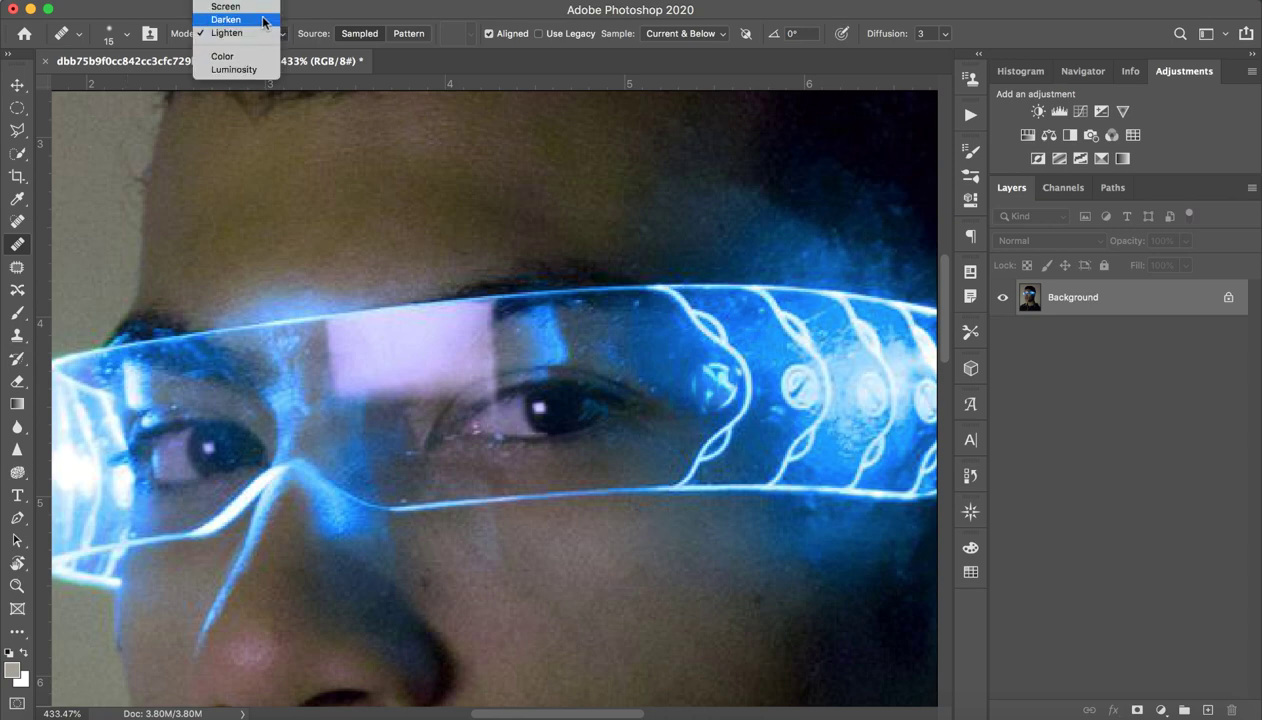
pyautogui.click(228, 7)
pyautogui.moveTo(590, 433)
pyautogui.mouseDown()
pyautogui.moveTo(713, 398)
pyautogui.moveTo(719, 368)
pyautogui.mouseUp()
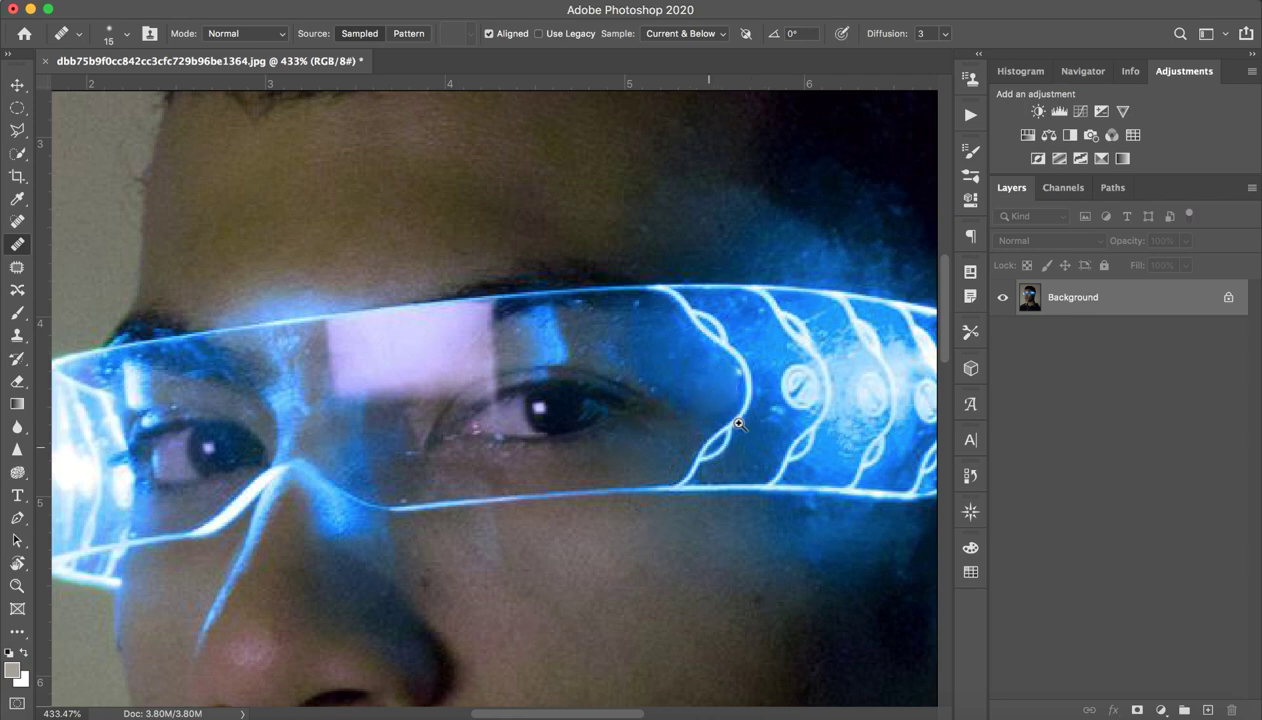
# Zoom in on the lens, then zoom out to see the whole face.
pyautogui.press('z')
pyautogui.click(688, 430)
pyautogui.scroll(-5, 700, 428)
pyautogui.press('j')
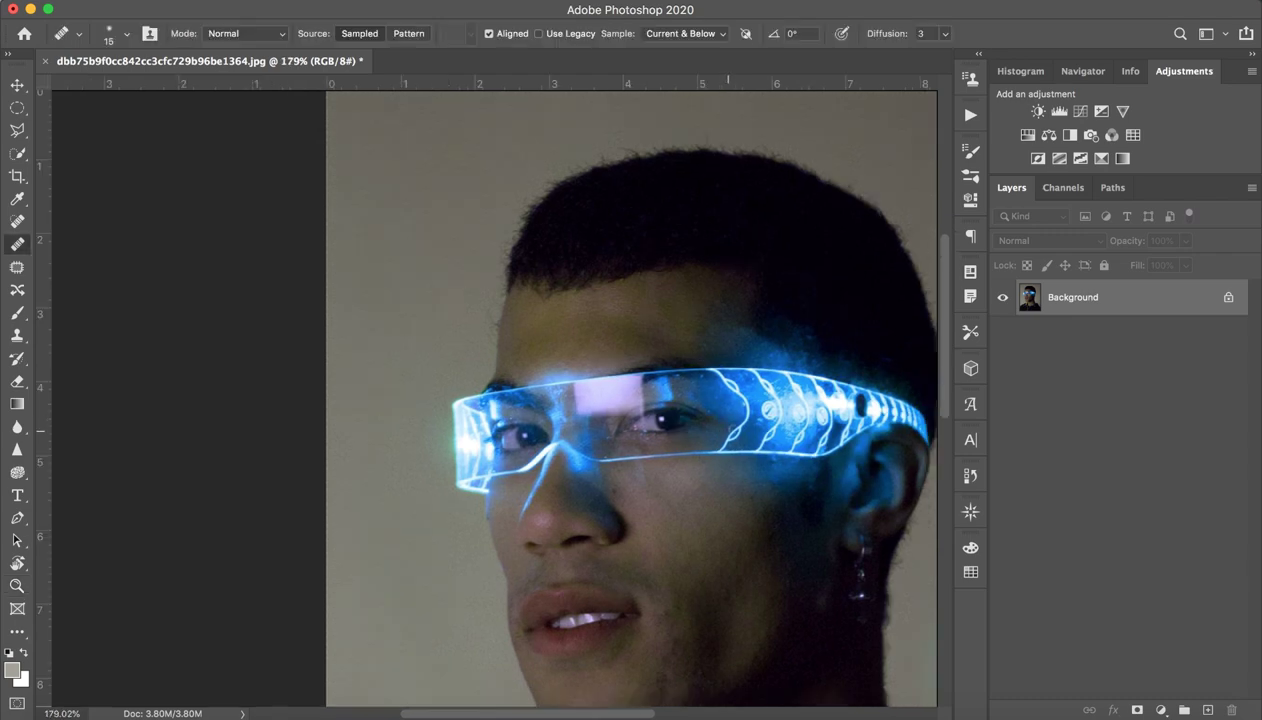
pyautogui.press('z')
pyautogui.press('j')
# Try patching the forehead with the Patch tool, then clear the selection.
pyautogui.click(21, 229)
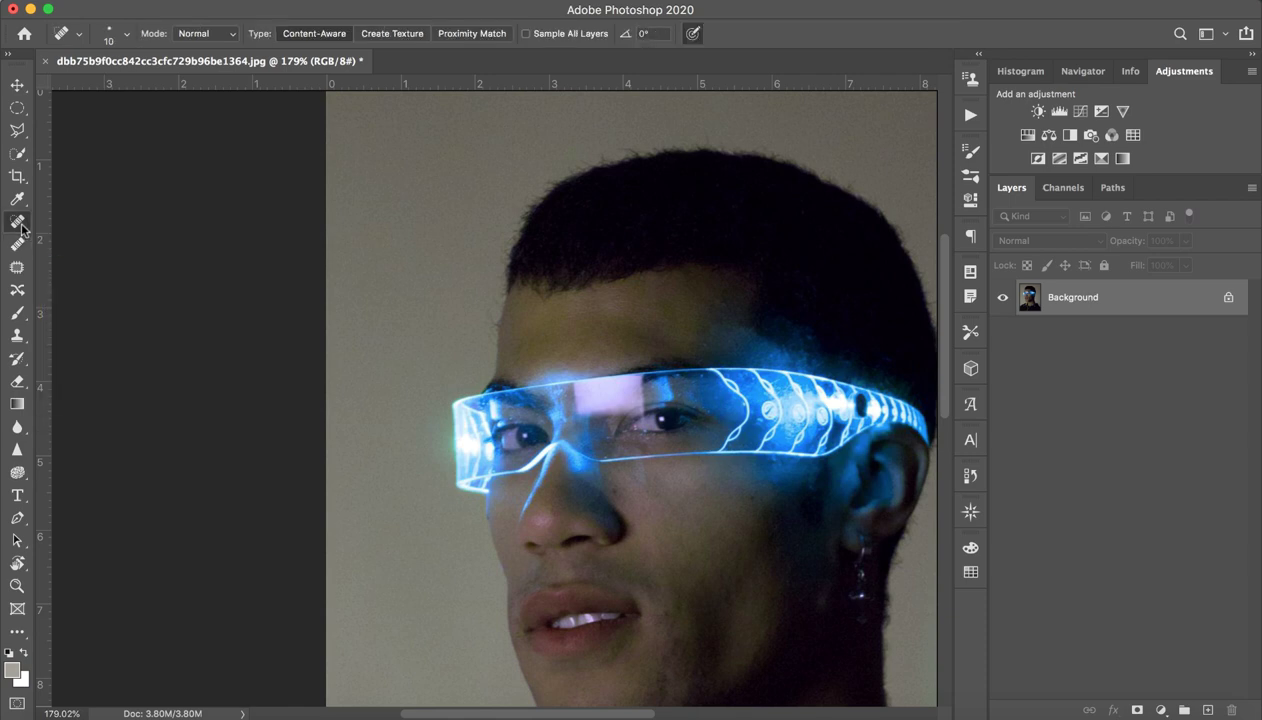
pyautogui.click(20, 244)
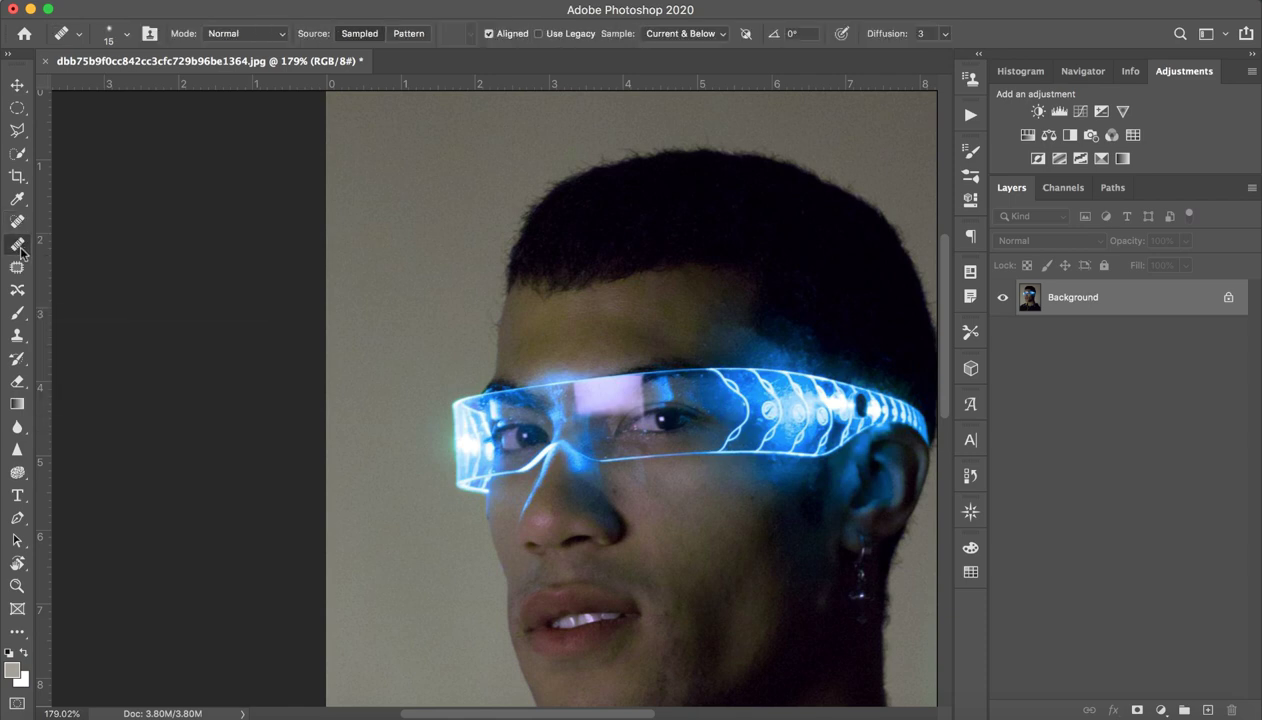
pyautogui.click(17, 267)
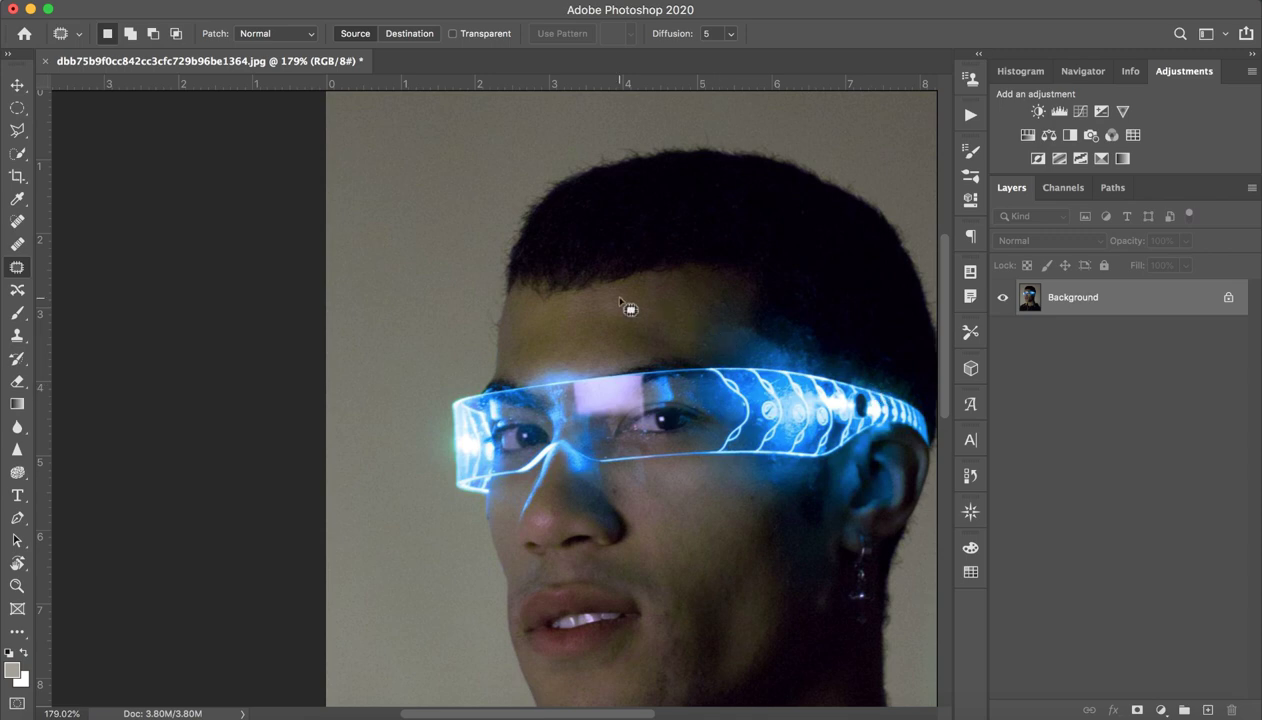
pyautogui.moveTo(619, 302)
pyautogui.mouseDown()
pyautogui.moveTo(645, 336)
pyautogui.moveTo(687, 330)
pyautogui.moveTo(640, 320)
pyautogui.moveTo(673, 300)
pyautogui.moveTo(699, 315)
pyautogui.moveTo(647, 306)
pyautogui.moveTo(672, 308)
pyautogui.mouseUp()
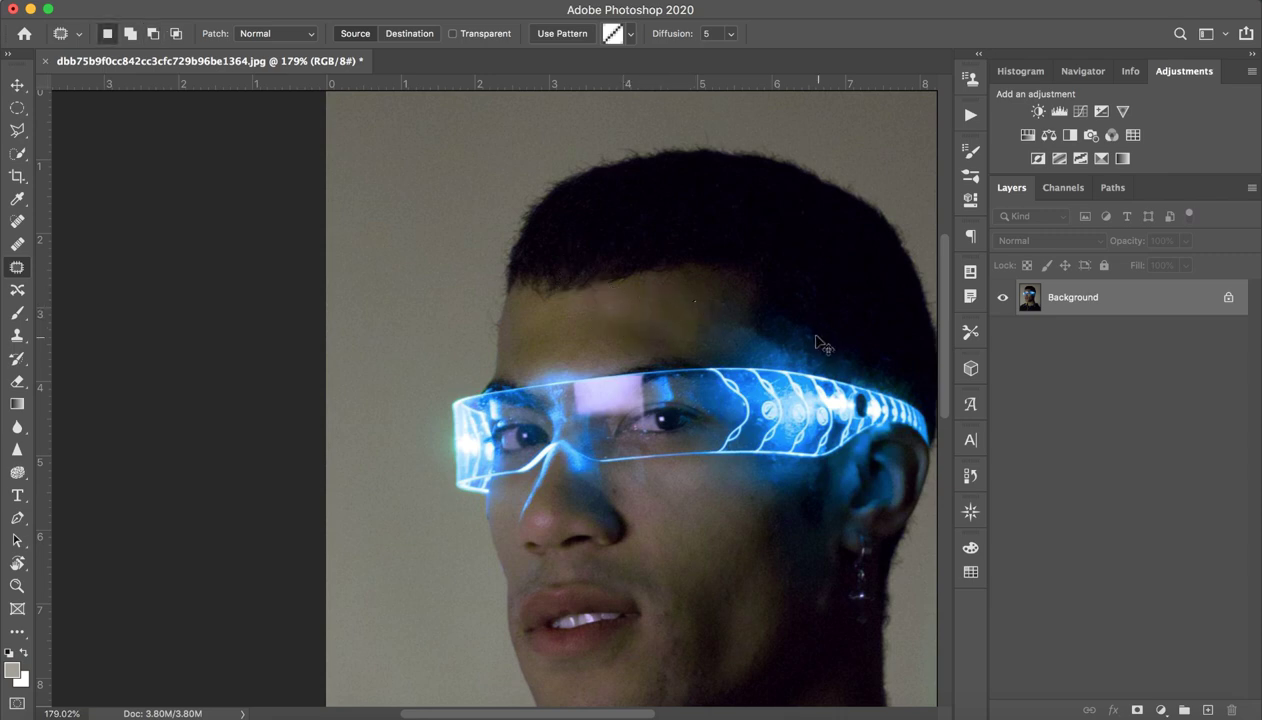
pyautogui.moveTo(576, 309); pyautogui.dragTo(572, 312)
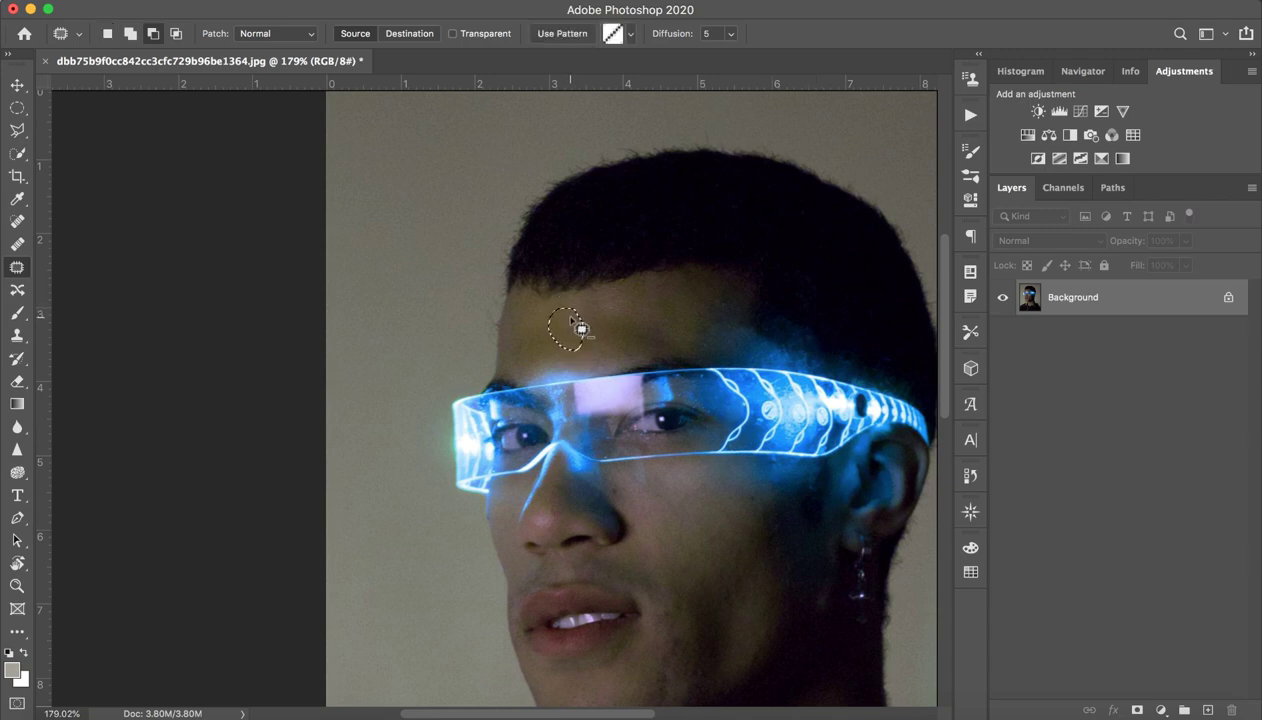
pyautogui.moveTo(575, 322); pyautogui.dragTo(760, 391)
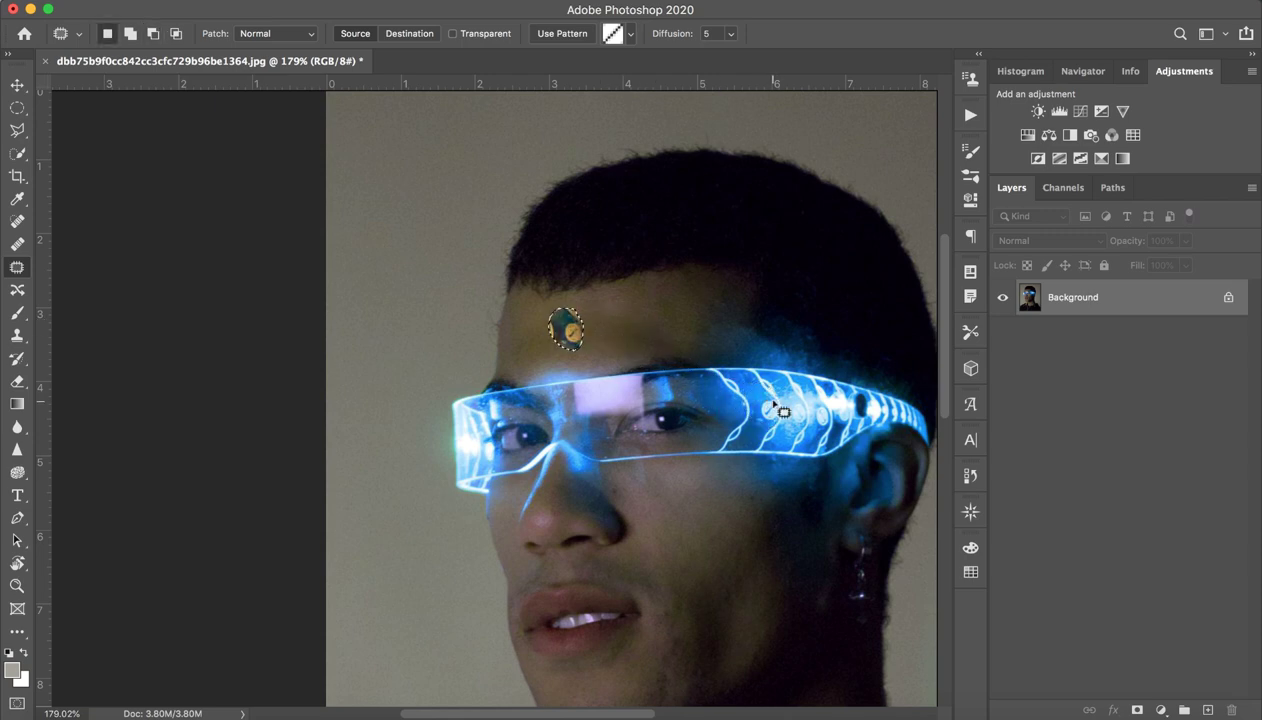
pyautogui.click(774, 404)
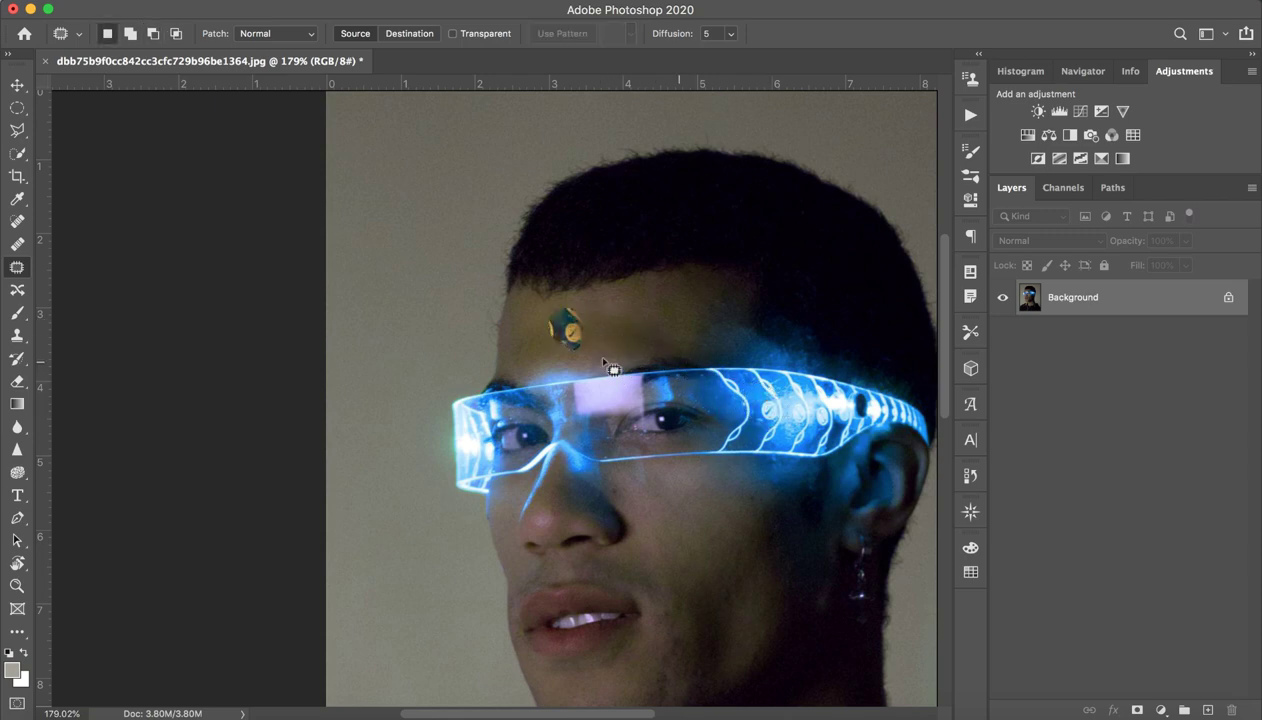
# Patch the small patterned forehead spot away with matching nearby skin.
pyautogui.moveTo(556, 312)
pyautogui.mouseDown()
pyautogui.moveTo(566, 344)
pyautogui.moveTo(571, 324)
pyautogui.mouseUp()
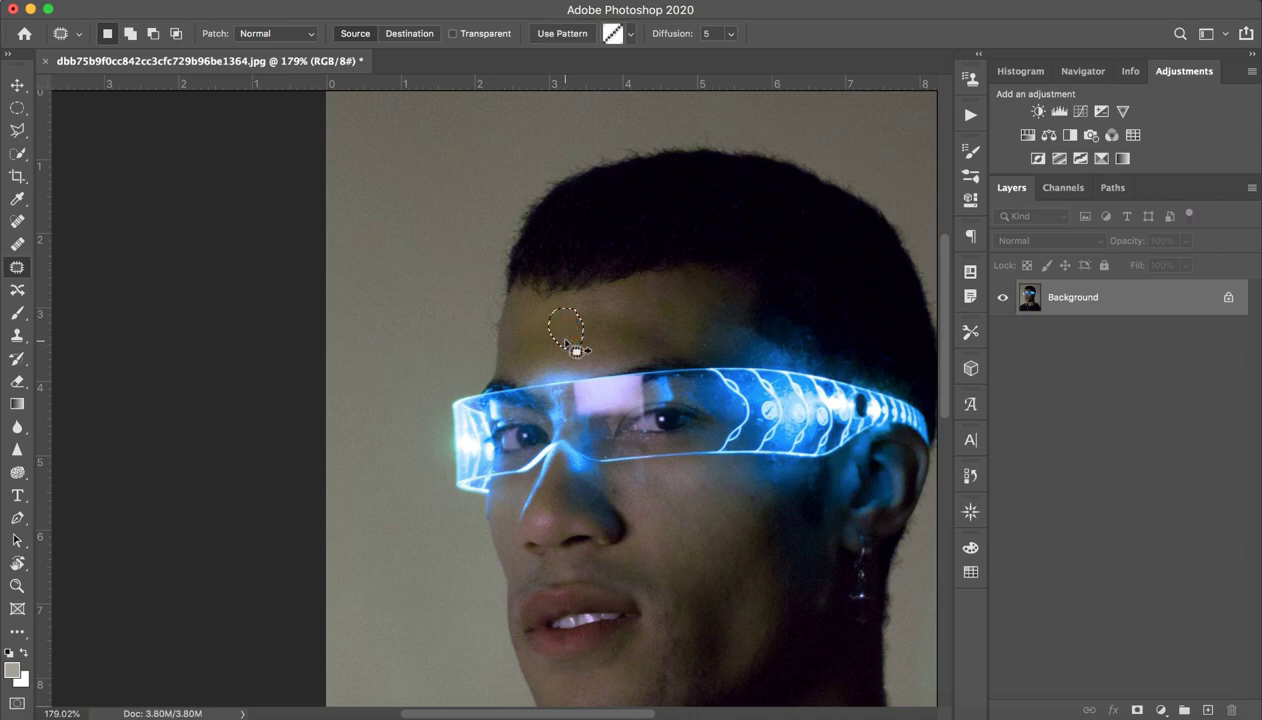
pyautogui.press('super+d')
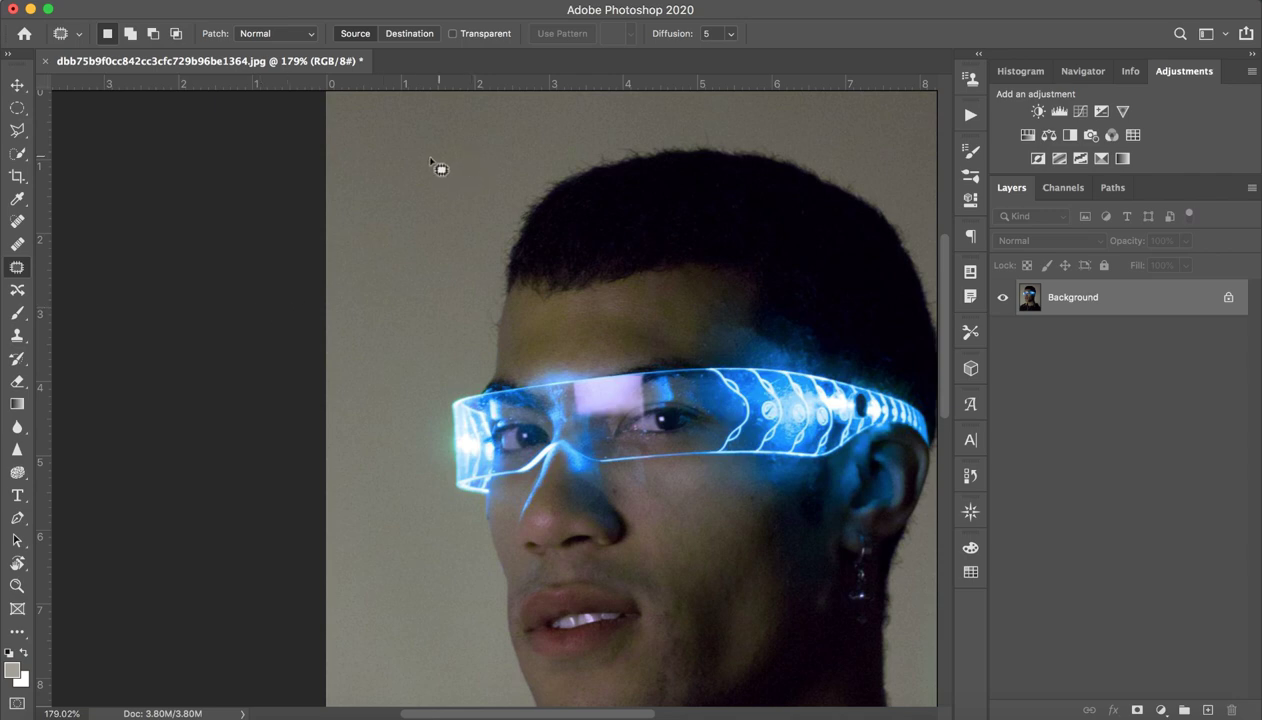
pyautogui.click(20, 290)
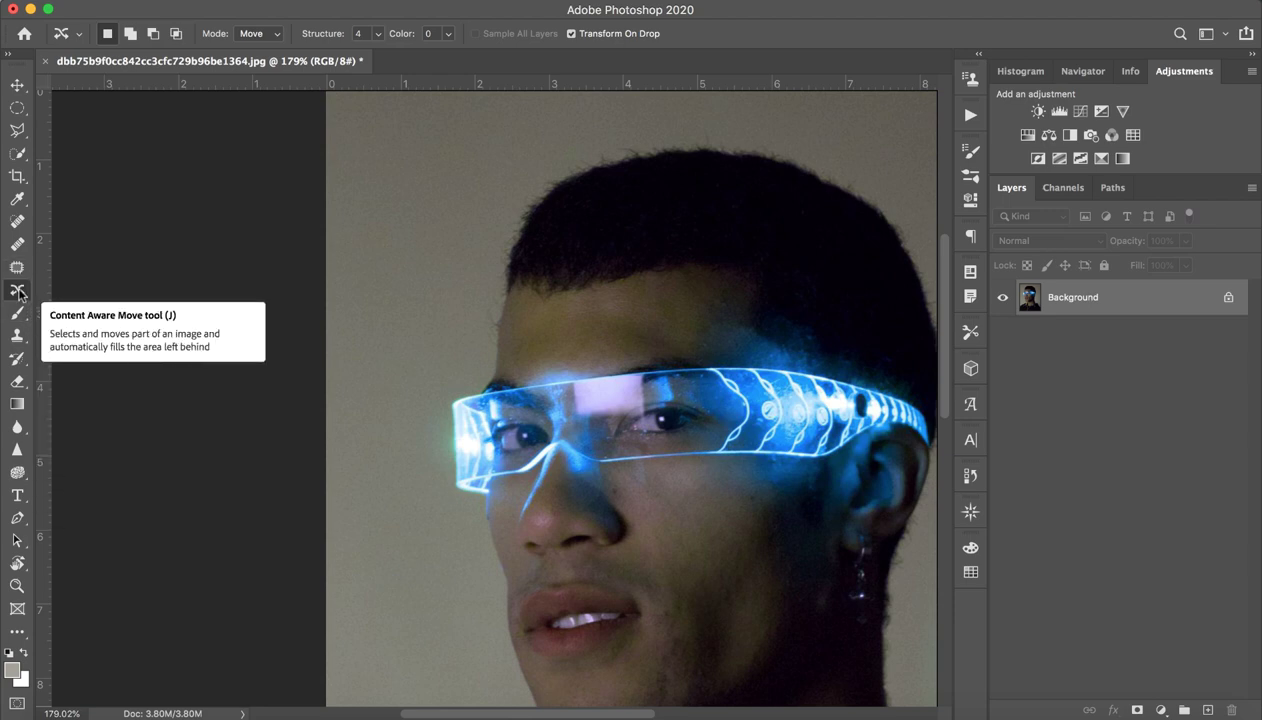
pyautogui.moveTo(625, 340)
pyautogui.mouseDown()
pyautogui.moveTo(590, 422)
pyautogui.moveTo(661, 318)
pyautogui.mouseUp()
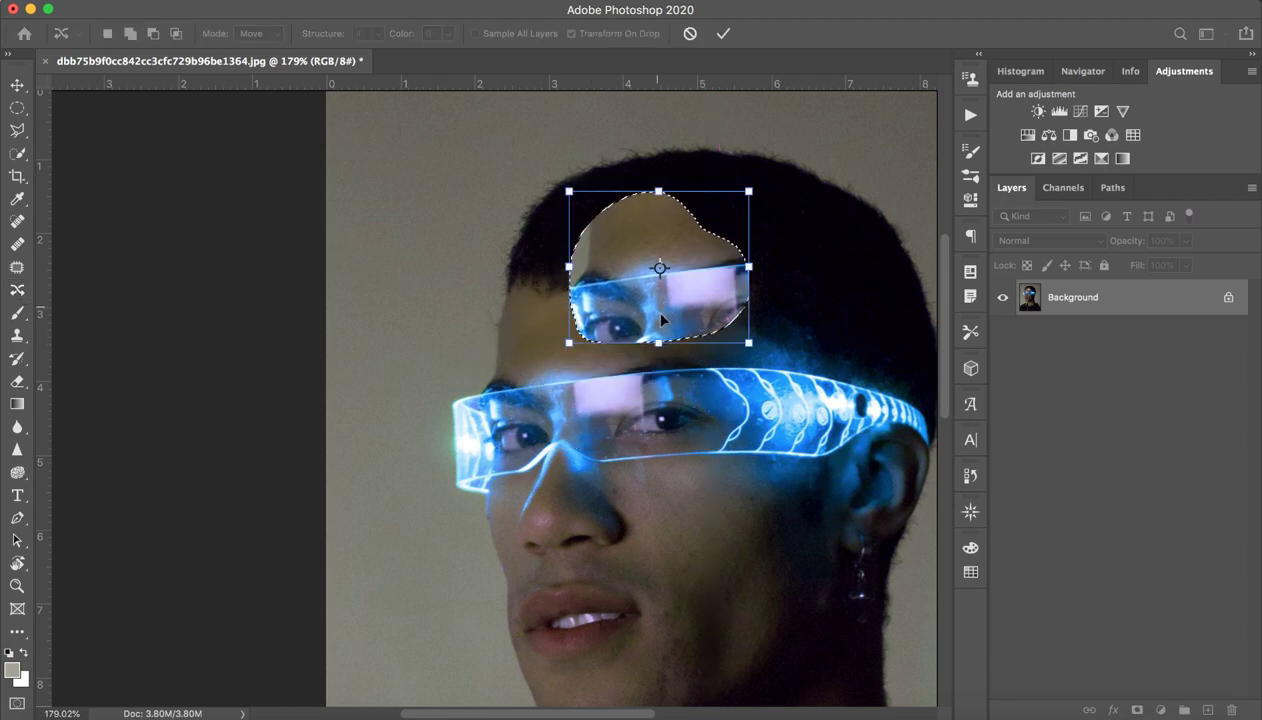
pyautogui.moveTo(677, 381); pyautogui.dragTo(646, 453)
pyautogui.moveTo(628, 410); pyautogui.dragTo(476, 342)
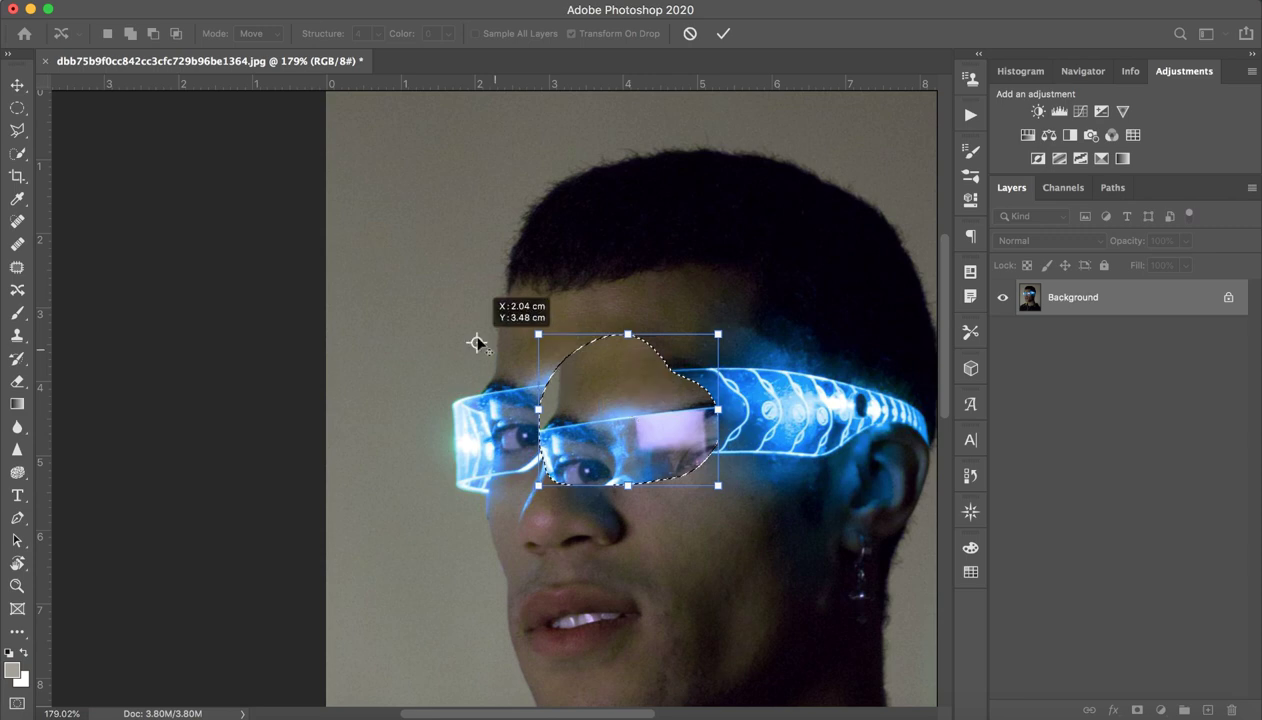
pyautogui.moveTo(646, 453); pyautogui.dragTo(394, 350)
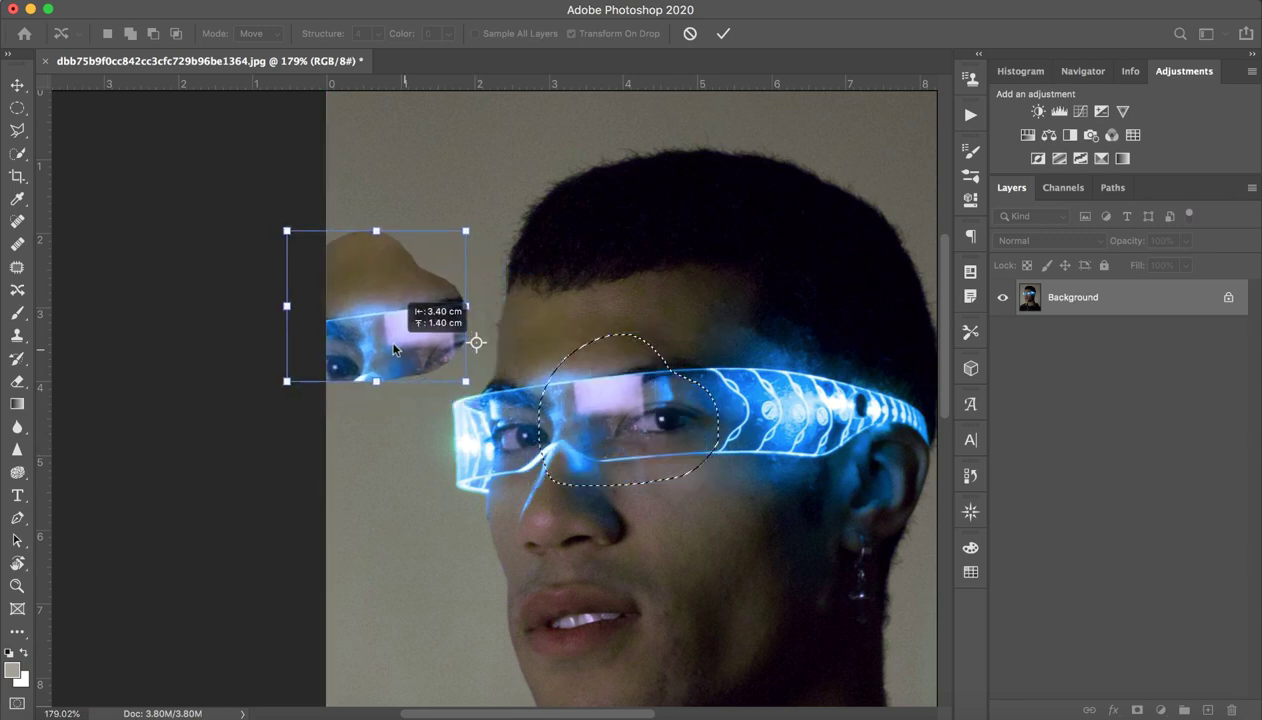
pyautogui.click(723, 33)
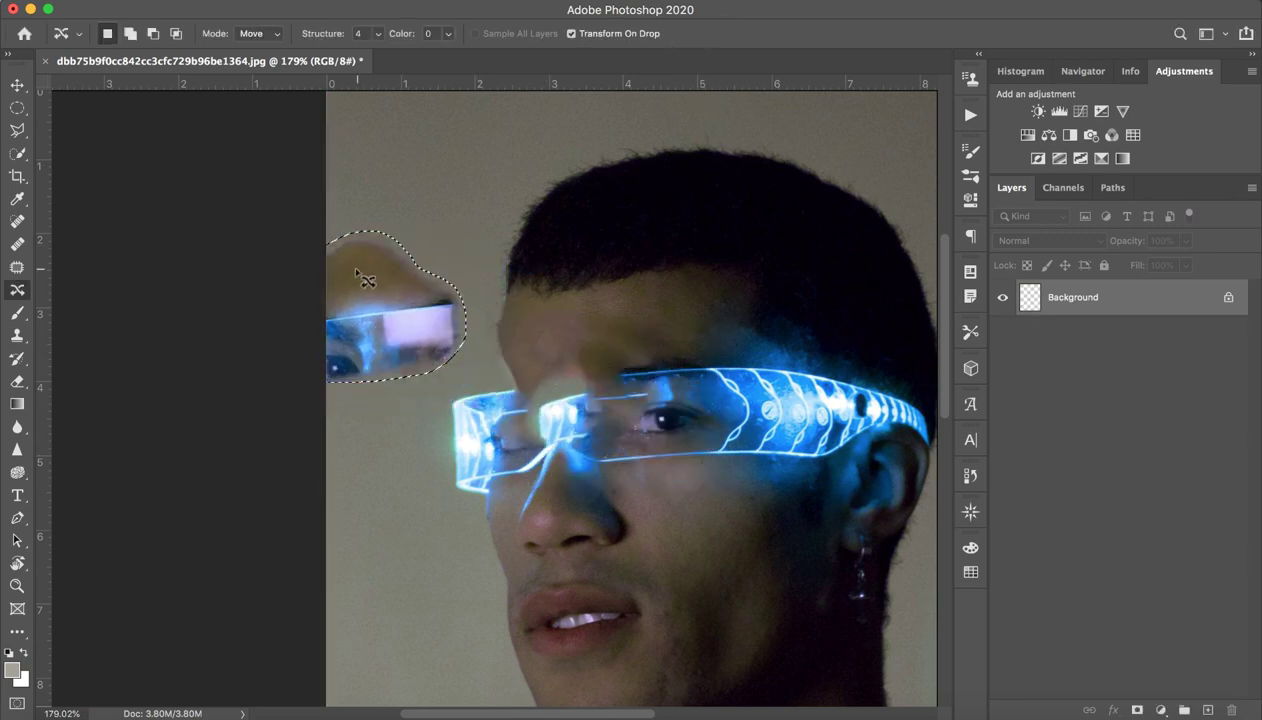
pyautogui.moveTo(378, 306); pyautogui.dragTo(483, 331)
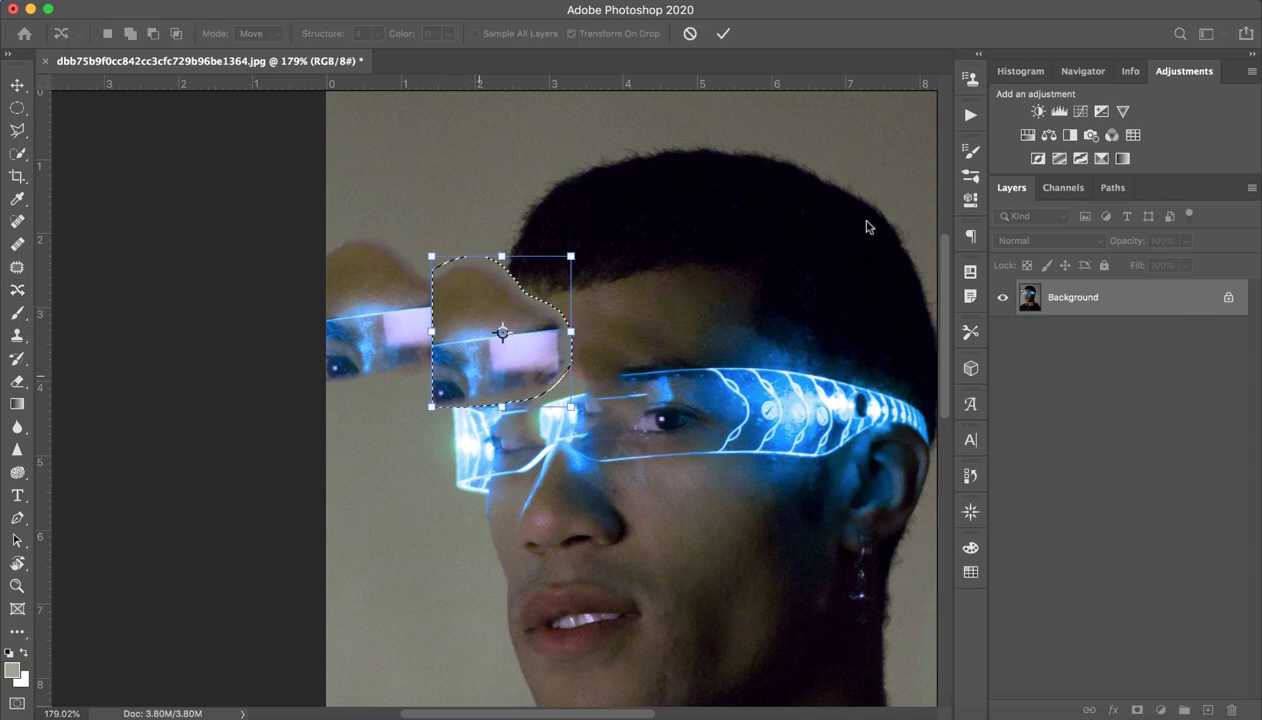
pyautogui.click(690, 33)
pyautogui.click(538, 321)
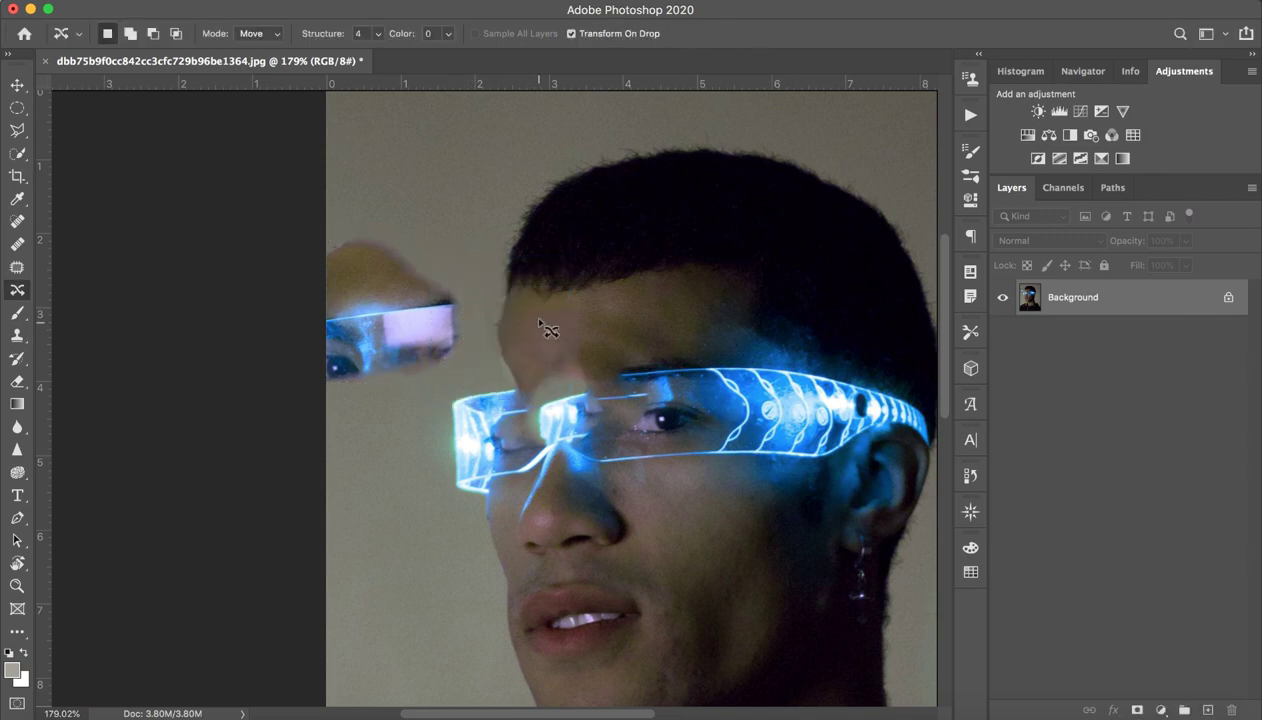
pyautogui.press('z')
pyautogui.moveTo(667, 301)
pyautogui.mouseDown()
pyautogui.moveTo(633, 312)
pyautogui.moveTo(650, 305)
pyautogui.mouseUp()
pyautogui.press('j')
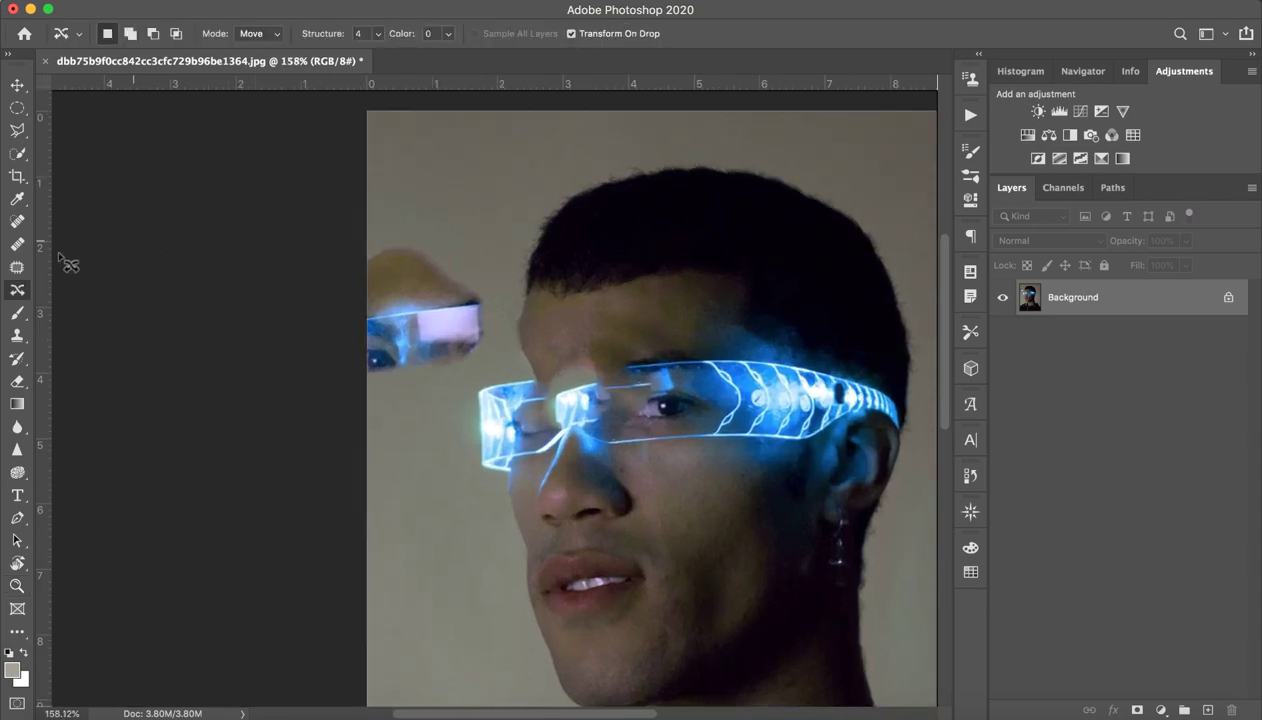
pyautogui.rightClick(18, 244)
pyautogui.click(90, 263)
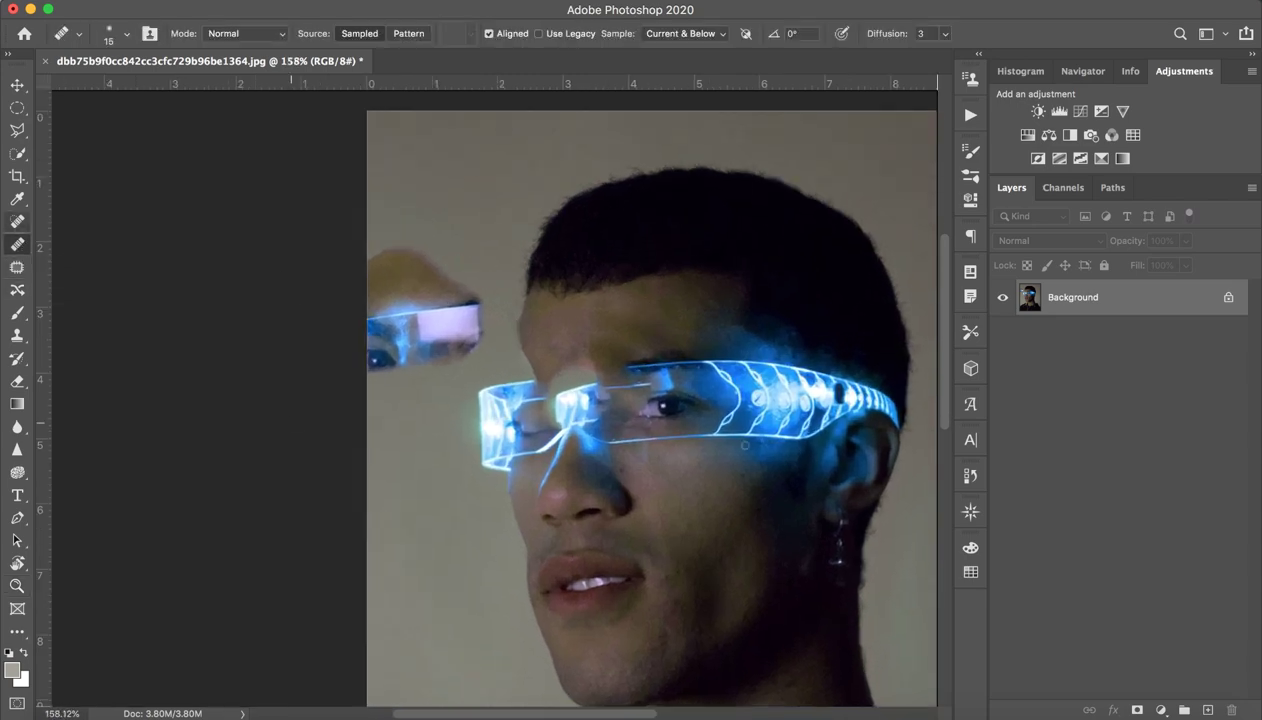
pyautogui.click(18, 289)
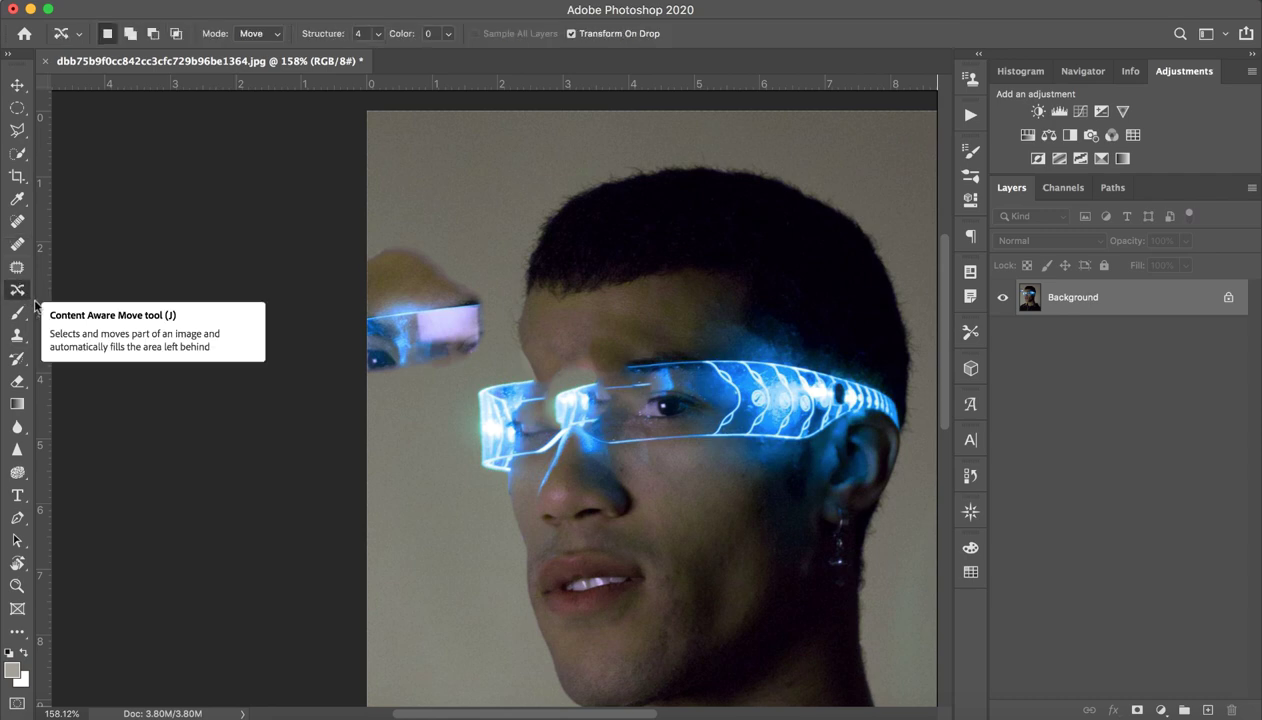
pyautogui.hotkey('ctrl', 'shift', 'd')
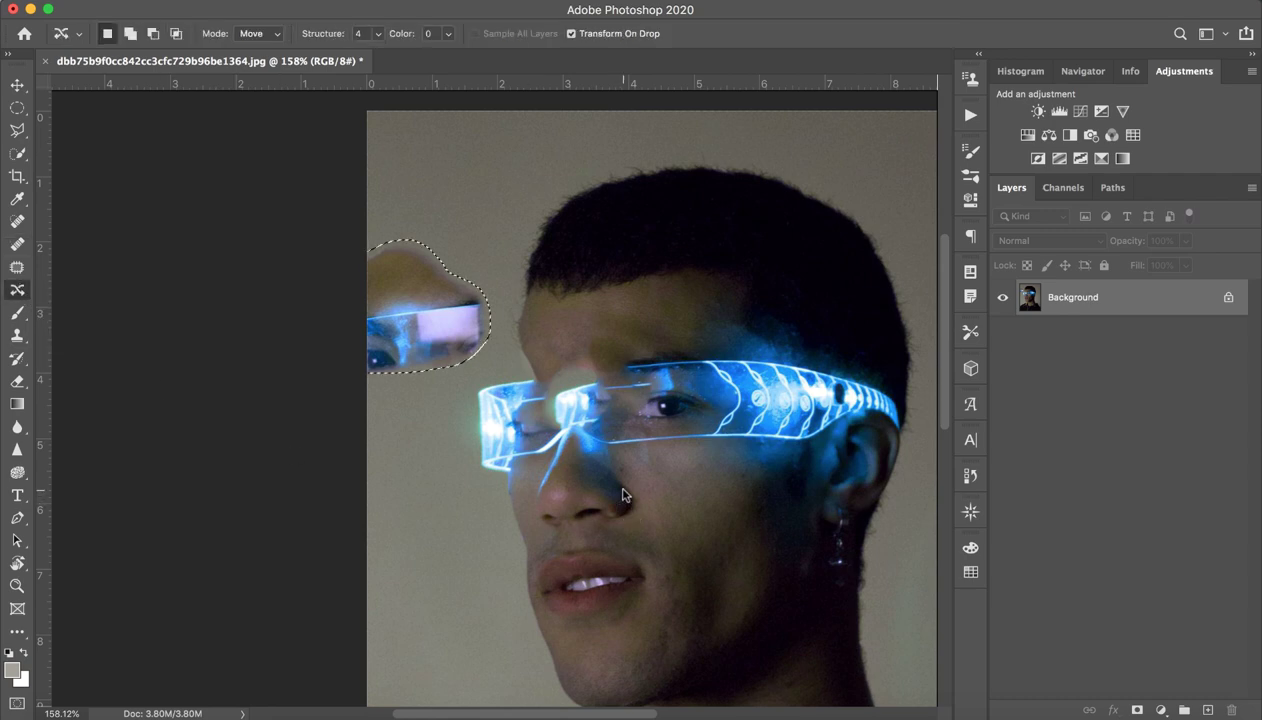
pyautogui.moveTo(622, 494); pyautogui.dragTo(625, 497)
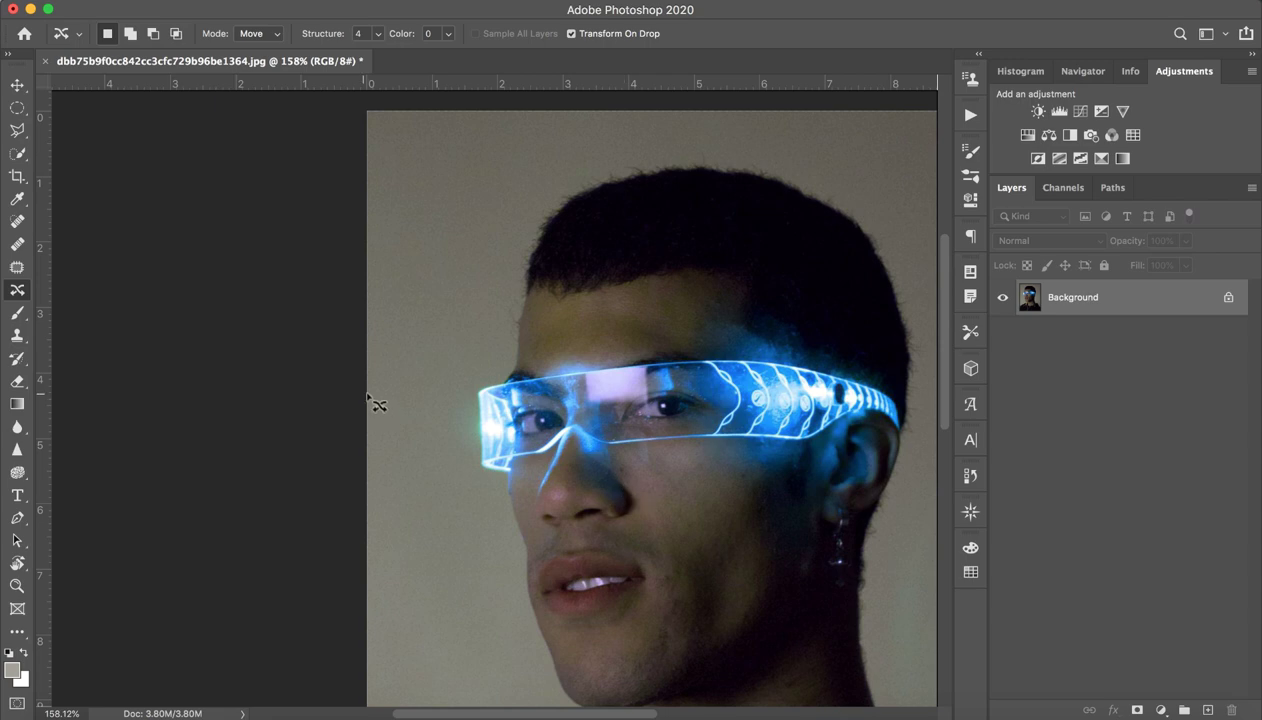
pyautogui.click(17, 312)
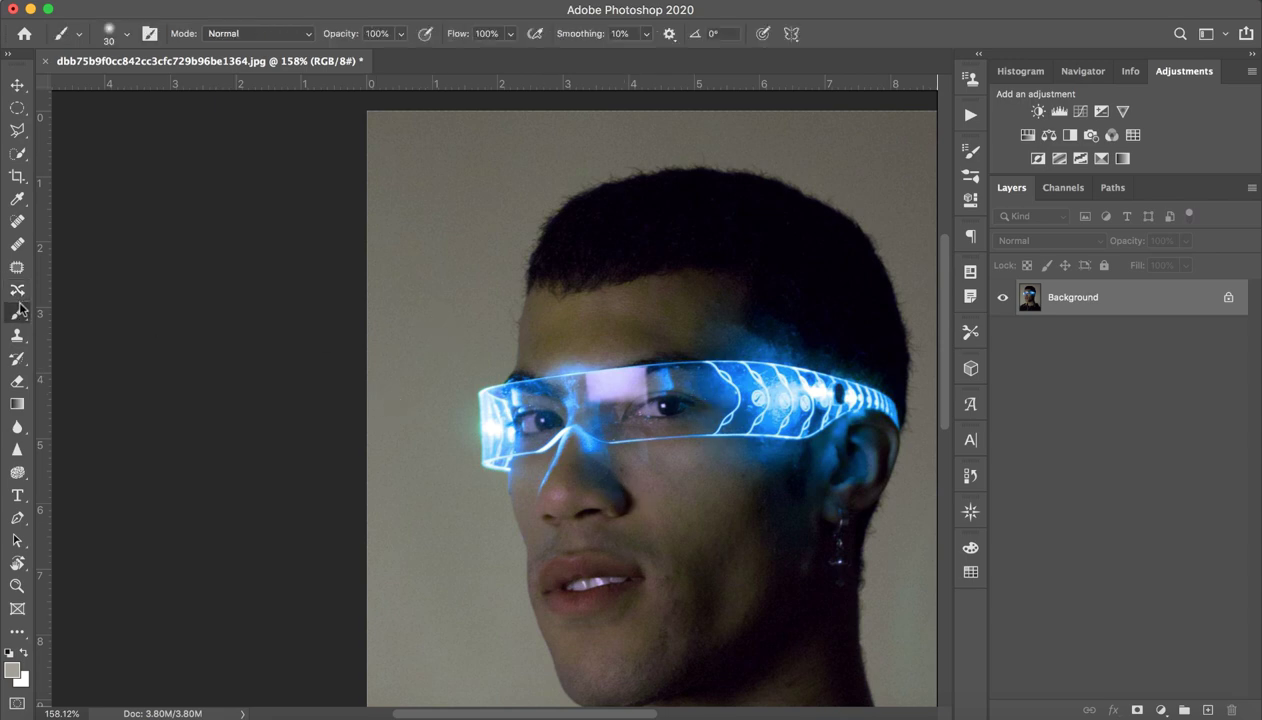
pyautogui.moveTo(633, 306)
pyautogui.mouseDown()
pyautogui.moveTo(470, 330)
pyautogui.moveTo(680, 455)
pyautogui.mouseUp()
pyautogui.hotkey('ctrl', 'z')
pyautogui.click(17, 333)
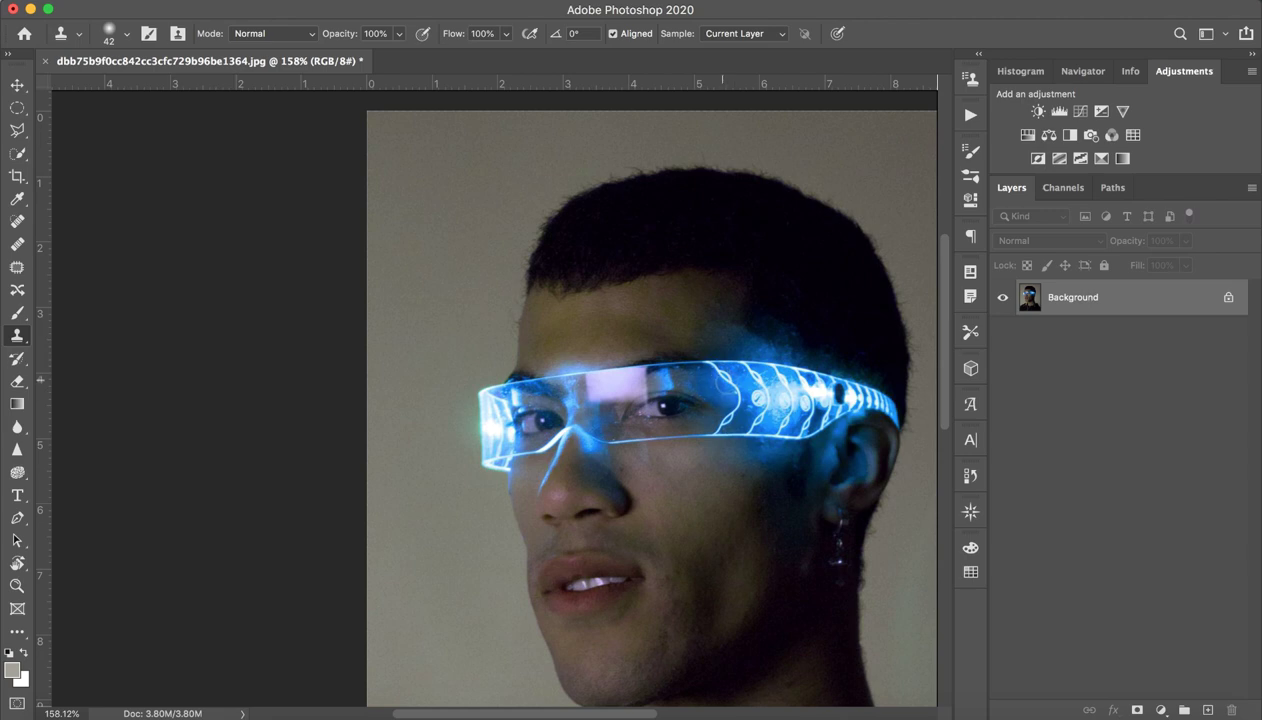
pyautogui.moveTo(655, 302)
pyautogui.mouseDown()
pyautogui.moveTo(676, 338)
pyautogui.moveTo(610, 310)
pyautogui.moveTo(722, 286)
pyautogui.mouseUp()
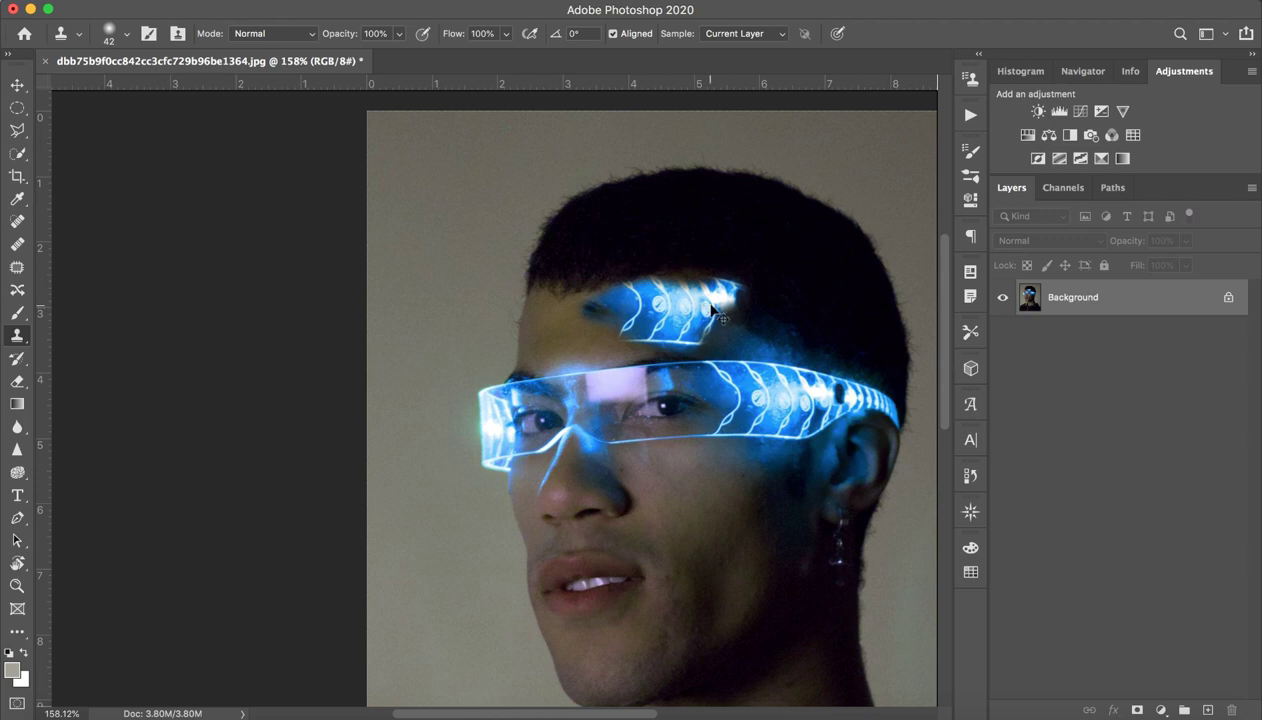
pyautogui.hotkey('ctrl', 'z')
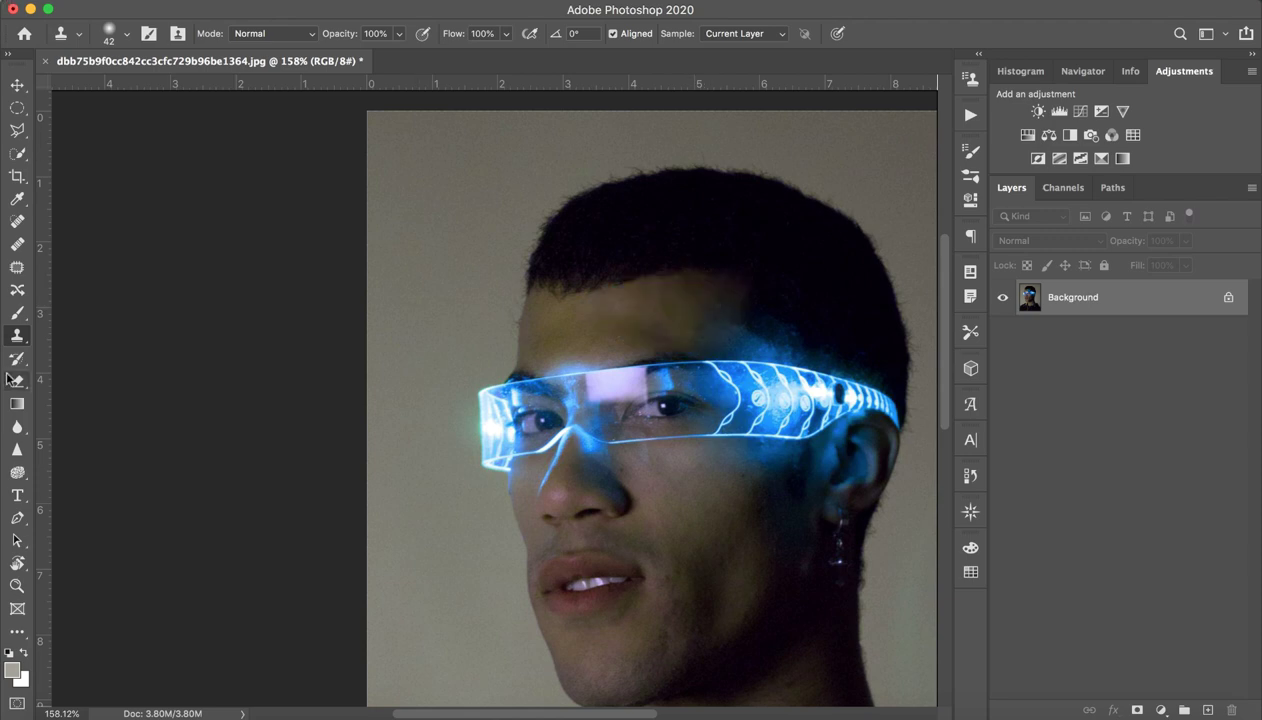
pyautogui.click(17, 362)
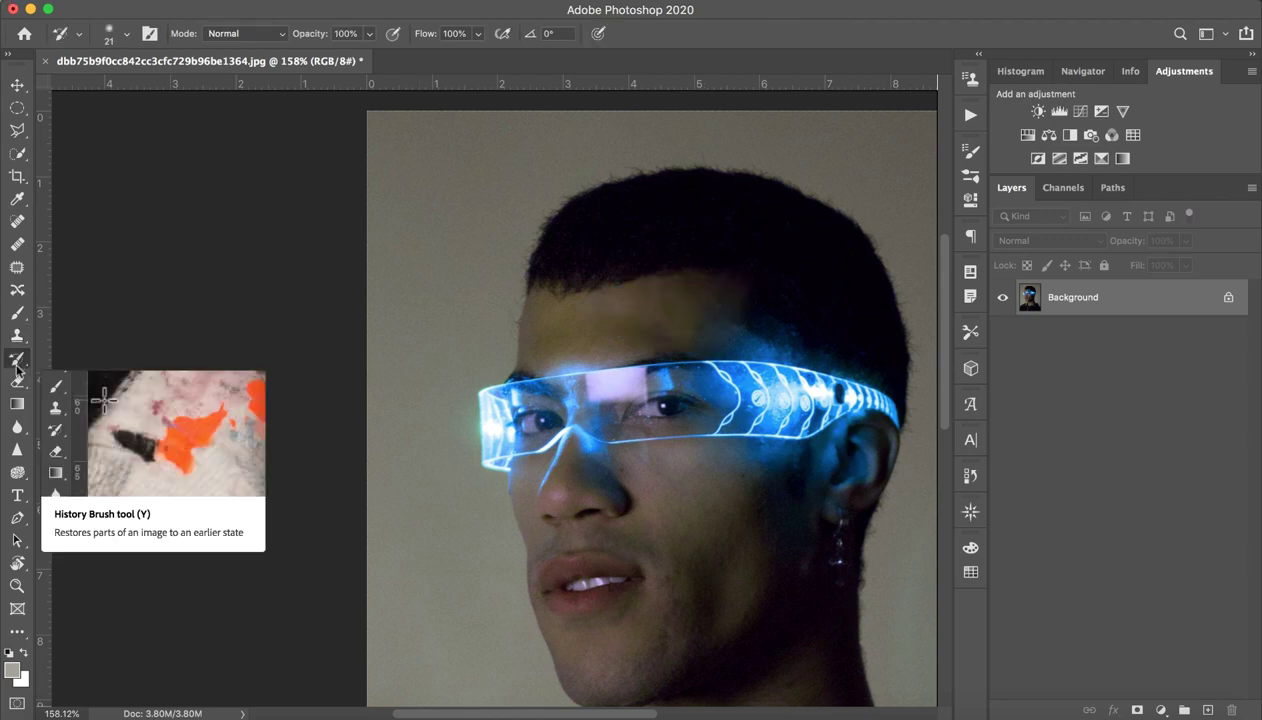
pyautogui.click(16, 381)
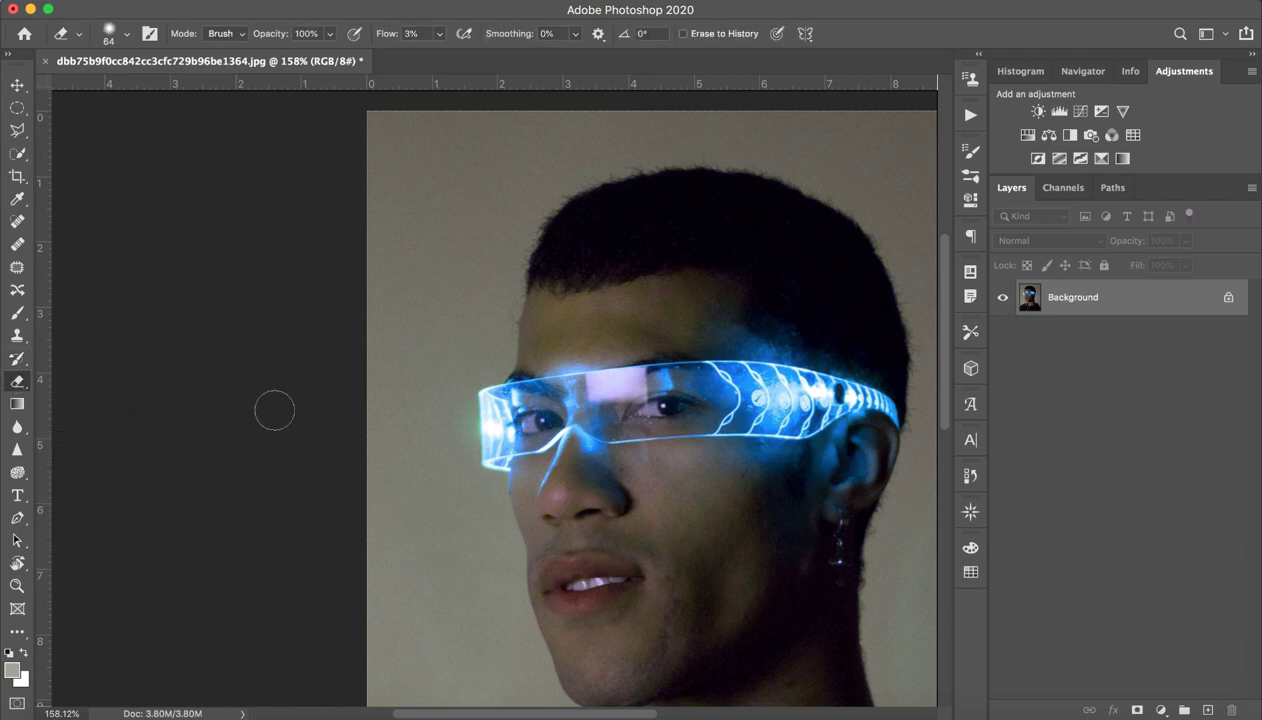
pyautogui.moveTo(588, 314)
pyautogui.mouseDown()
pyautogui.moveTo(800, 328)
pyautogui.moveTo(915, 400)
pyautogui.moveTo(510, 340)
pyautogui.mouseUp()
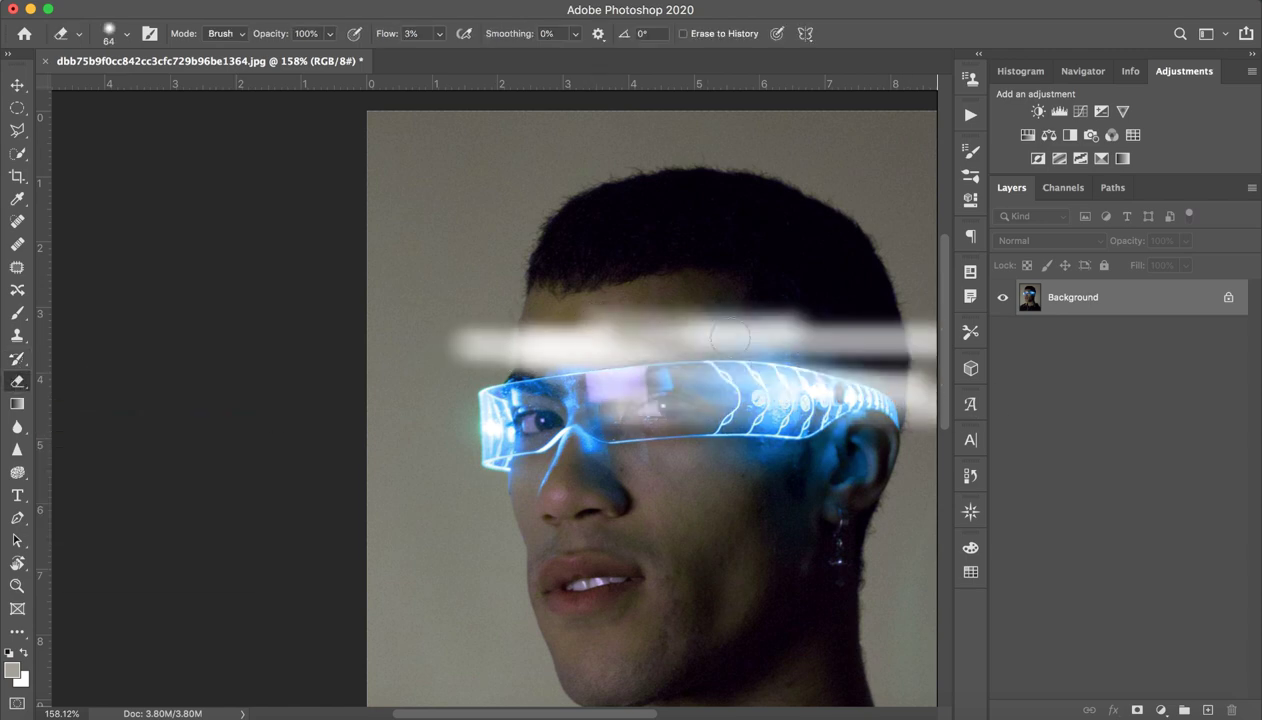
pyautogui.moveTo(880, 335); pyautogui.dragTo(380, 335)
pyautogui.moveTo(470, 330); pyautogui.dragTo(925, 360)
pyautogui.press('super+z')
pyautogui.press('super+z')
pyautogui.press('super+z')
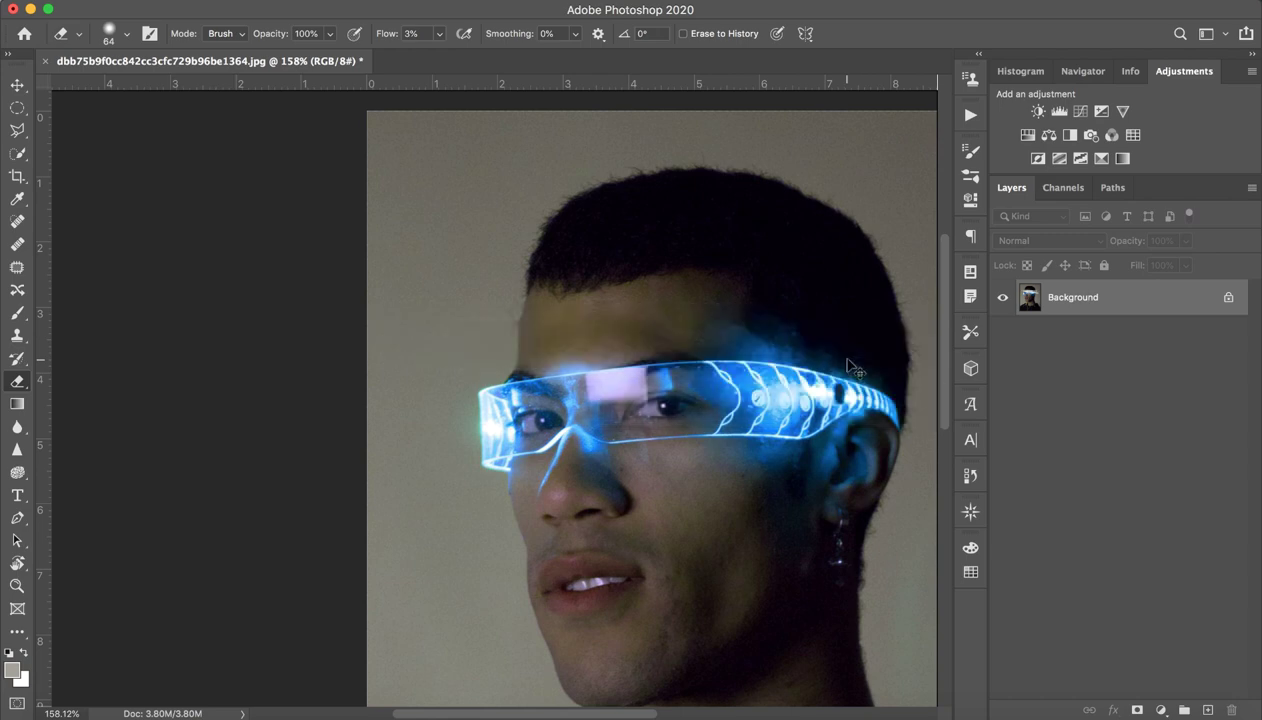
pyautogui.click(17, 403)
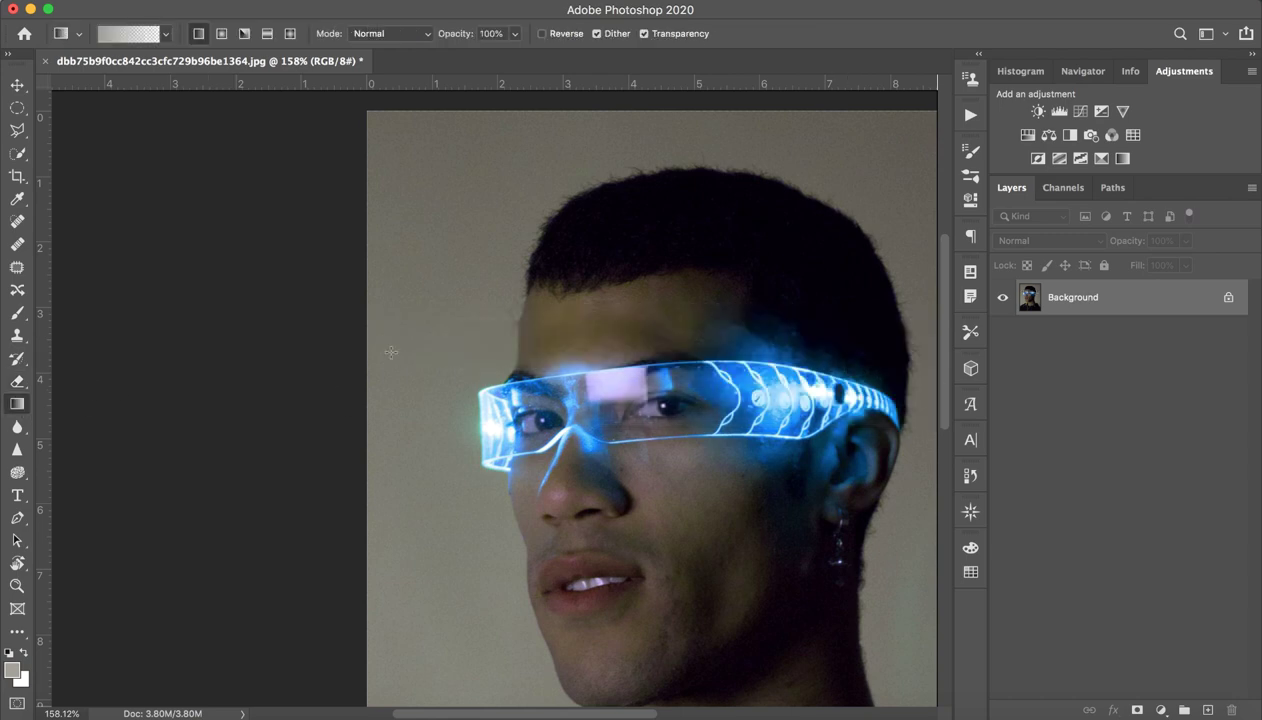
pyautogui.moveTo(537, 270); pyautogui.dragTo(1000, 272)
pyautogui.press('z')
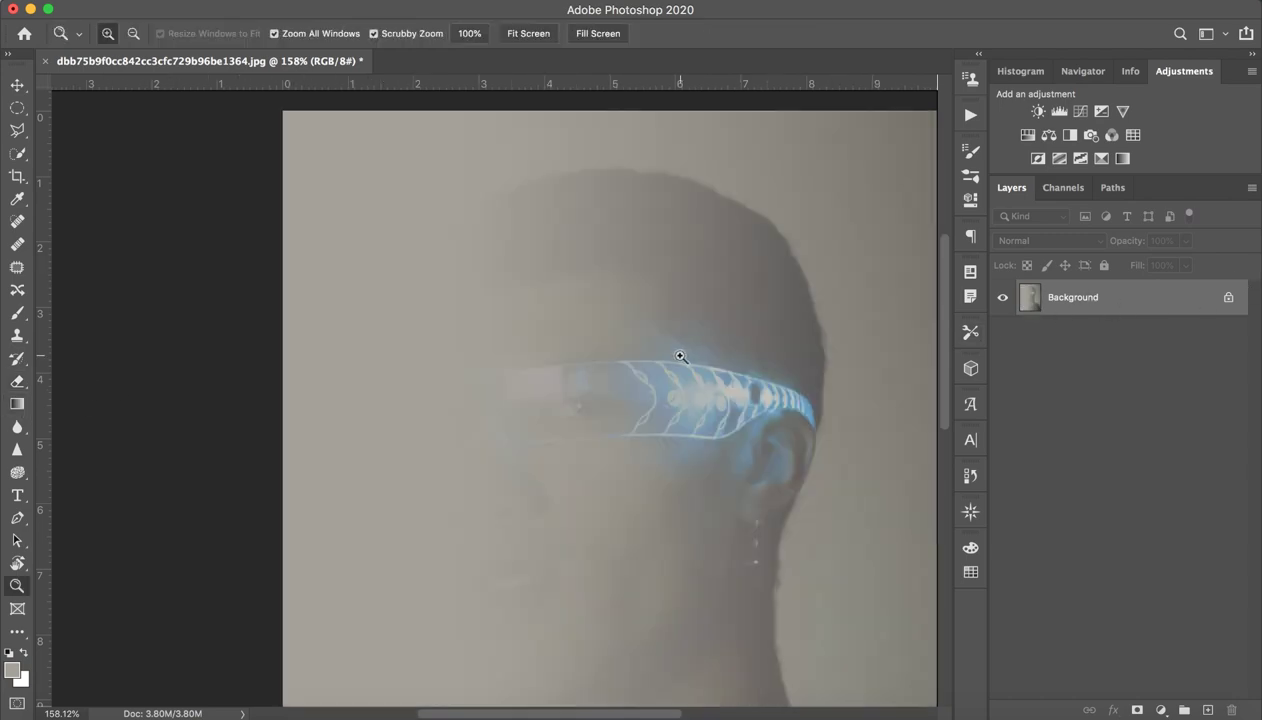
pyautogui.moveTo(673, 357); pyautogui.dragTo(617, 356)
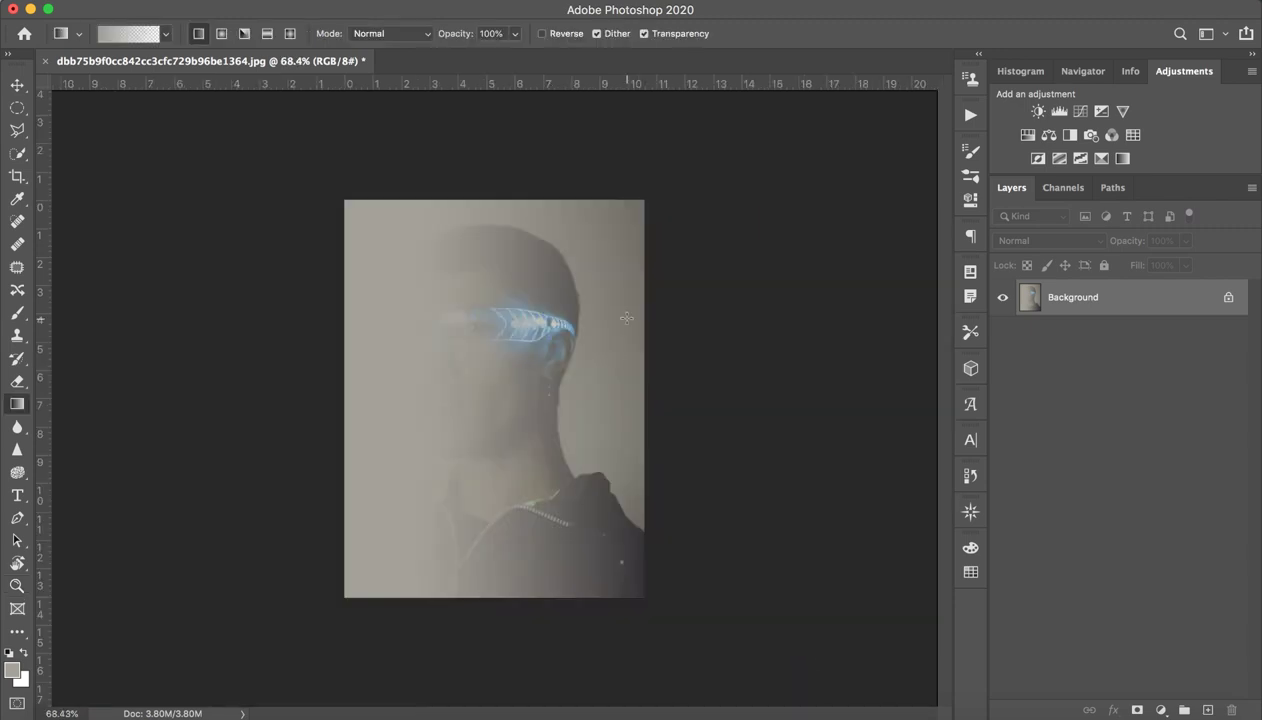
pyautogui.hotkey('ctrl', 'z')
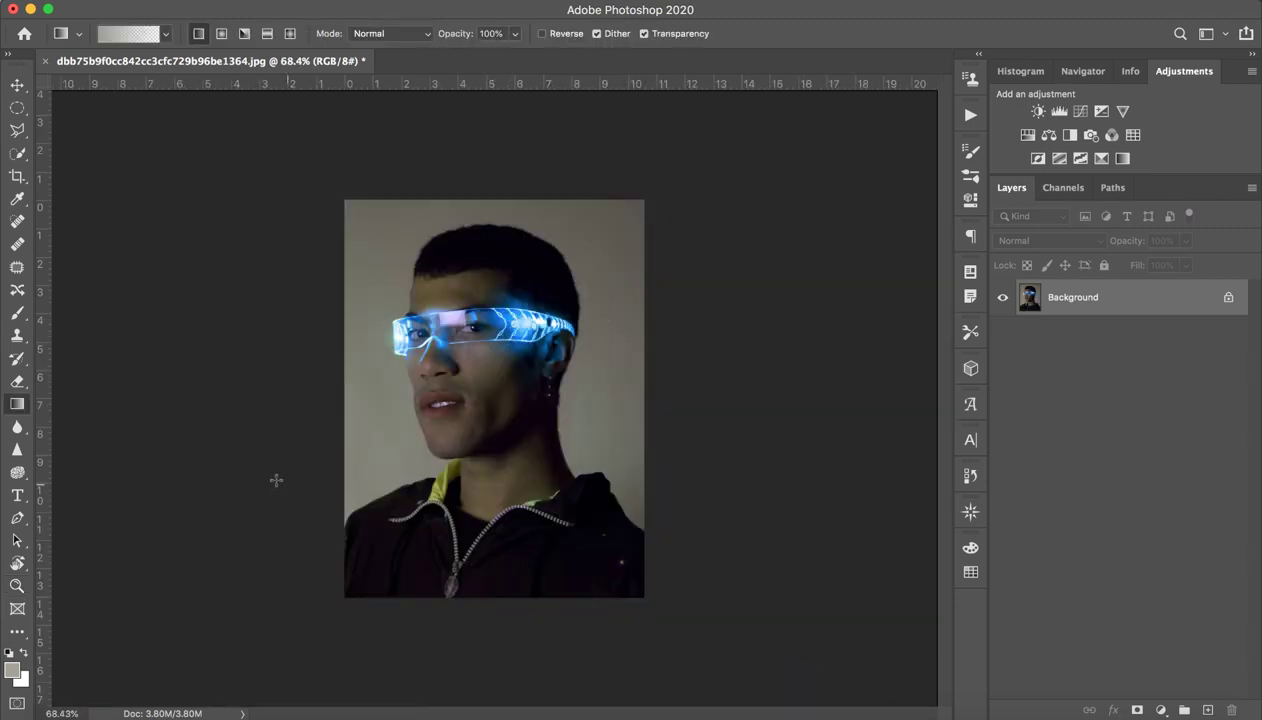
pyautogui.click(18, 427)
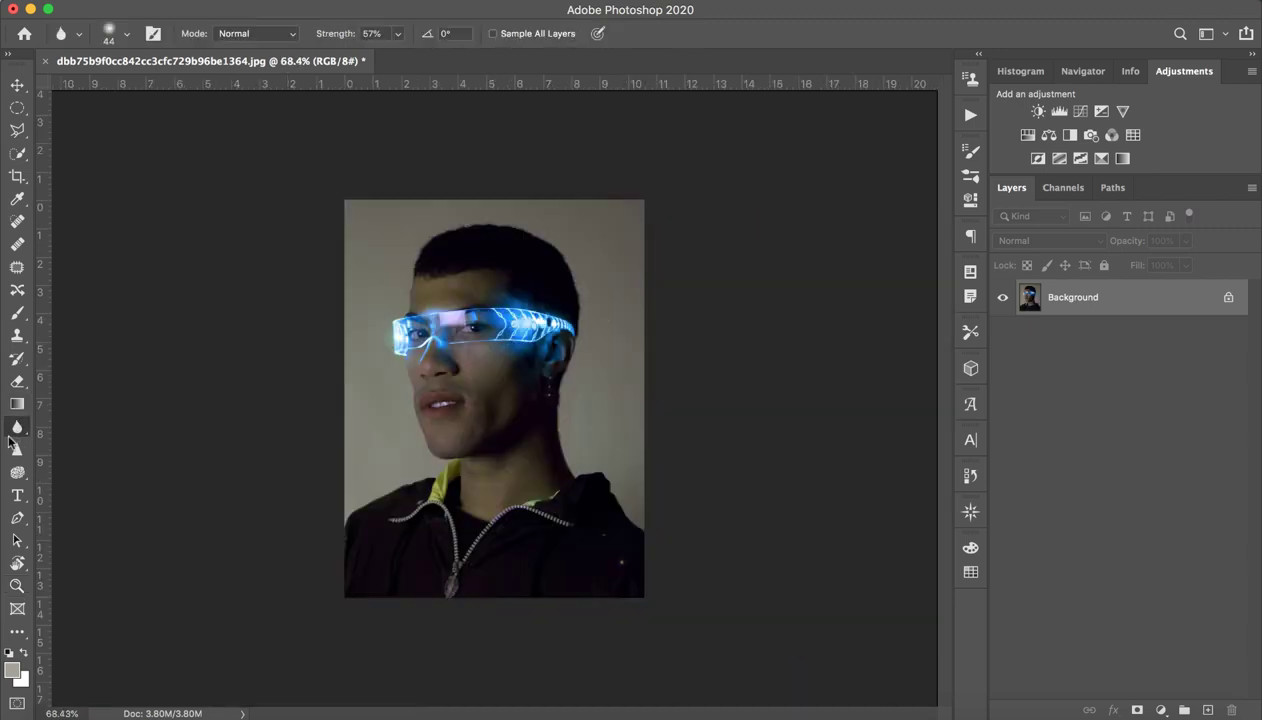
# Try the Blur and Sharpen tools while zooming in on the eye and back out.
pyautogui.click(16, 449)
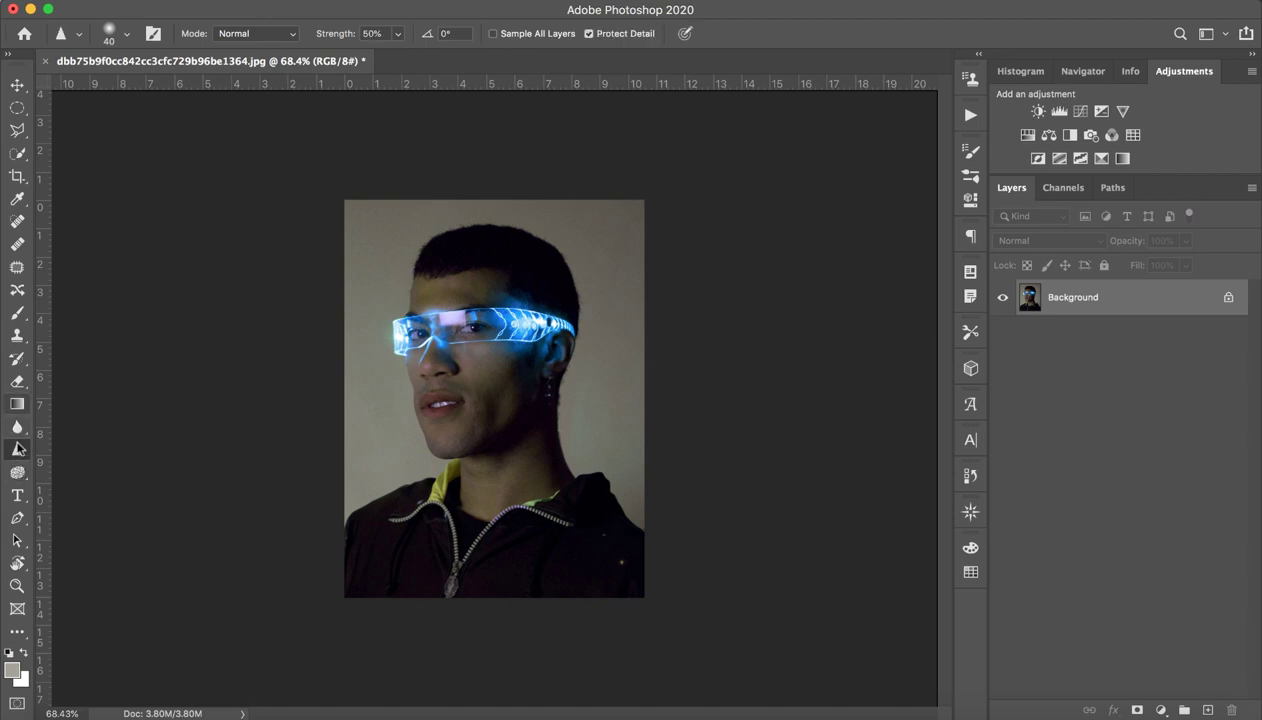
pyautogui.click(17, 427)
pyautogui.rightClick(17, 427)
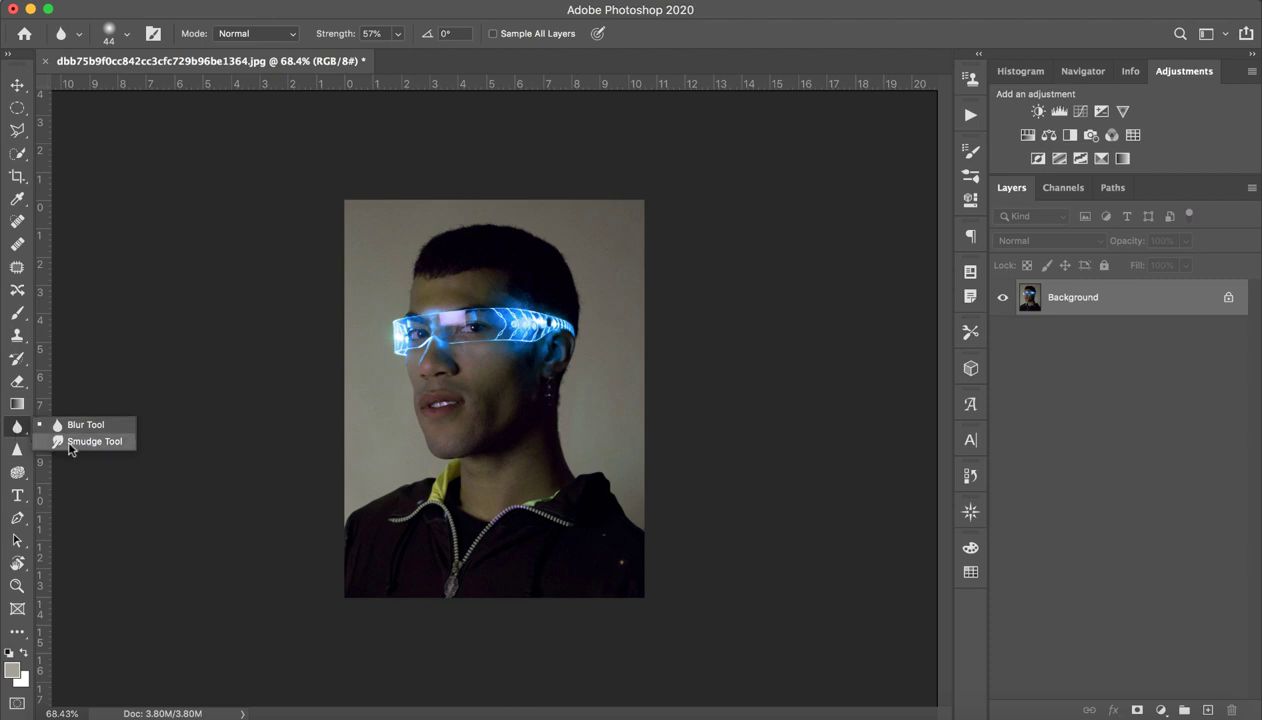
pyautogui.click(19, 450)
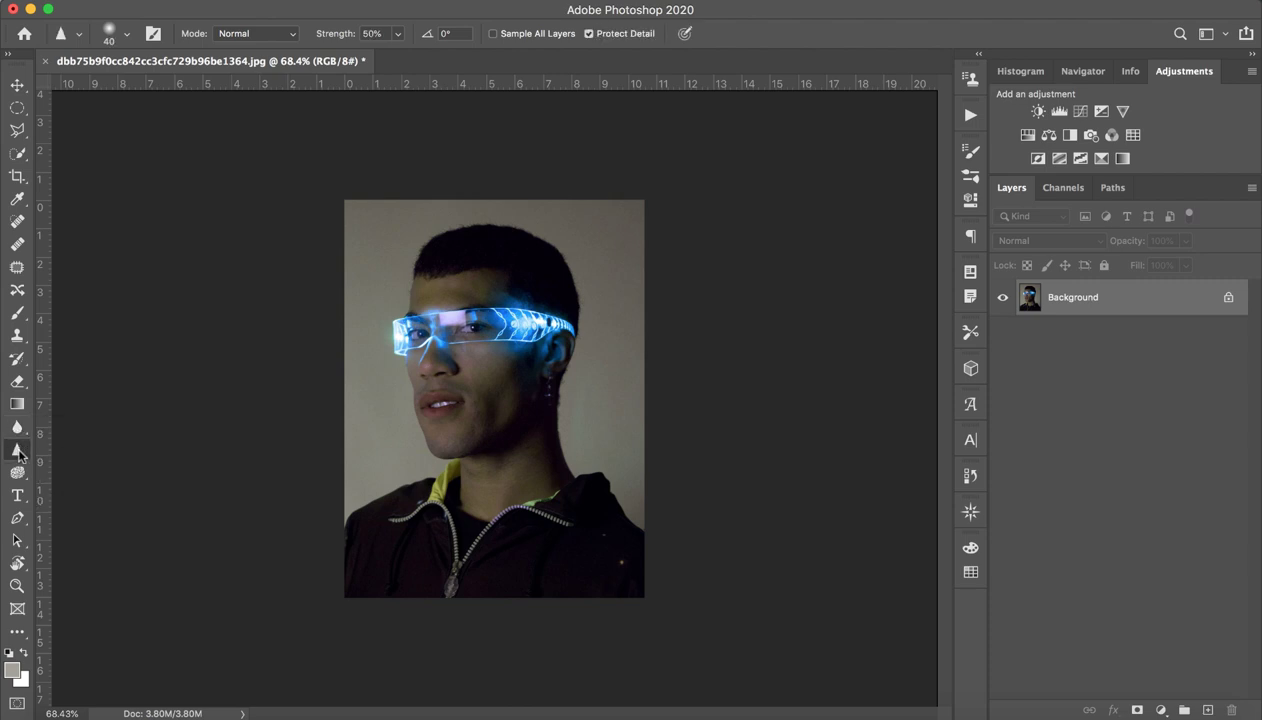
pyautogui.press('z')
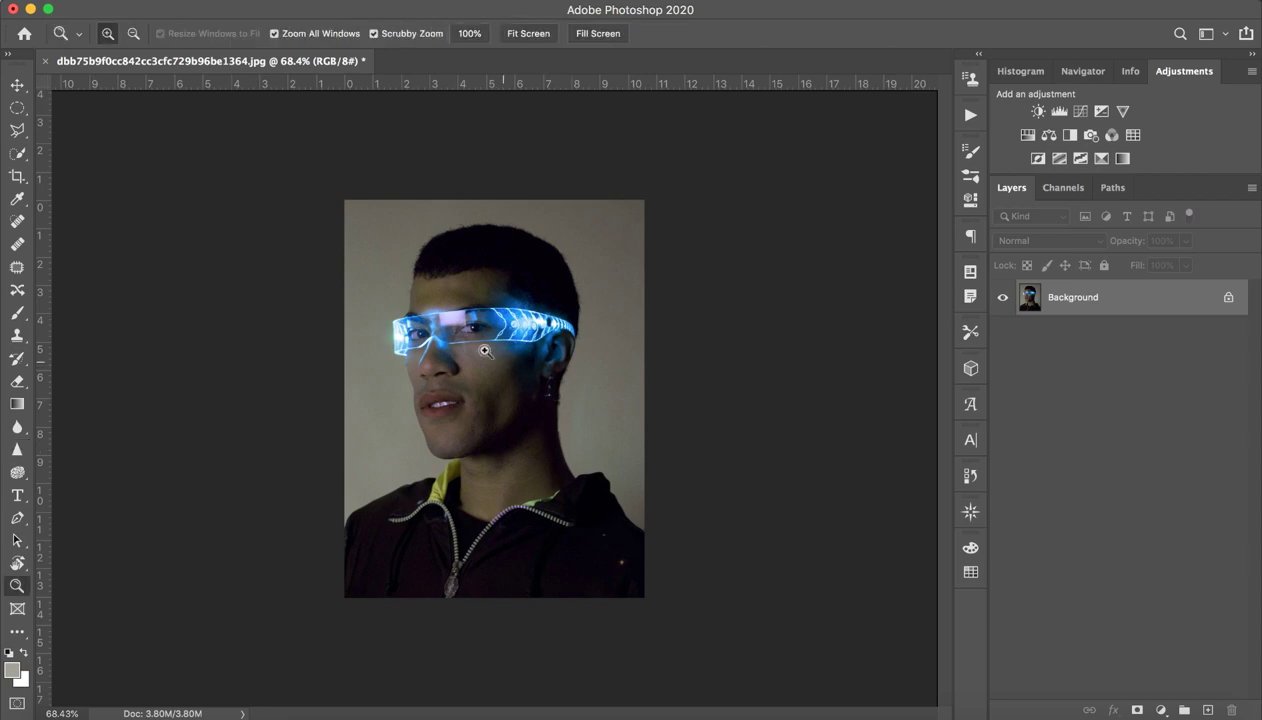
pyautogui.moveTo(519, 366)
pyautogui.mouseDown()
pyautogui.moveTo(496, 350)
pyautogui.moveTo(581, 339)
pyautogui.moveTo(480, 300)
pyautogui.moveTo(690, 300)
pyautogui.moveTo(400, 334)
pyautogui.mouseUp()
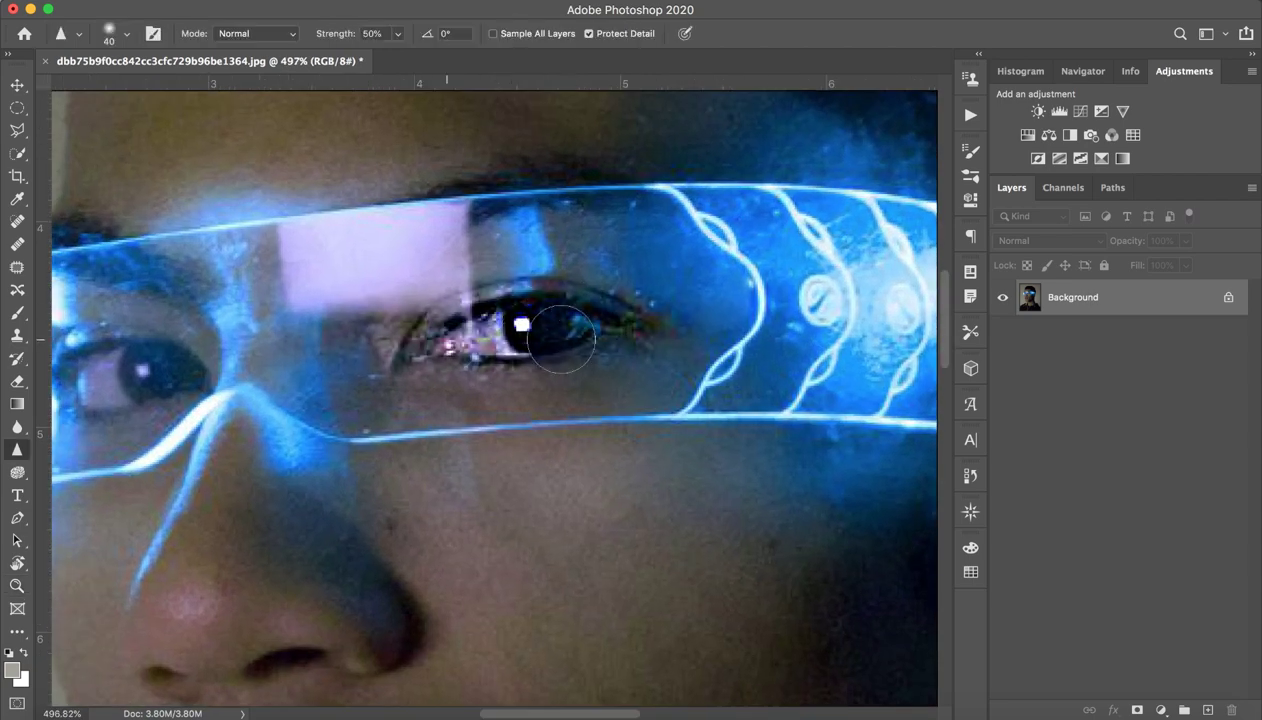
pyautogui.press('z')
pyautogui.moveTo(631, 318); pyautogui.dragTo(507, 342)
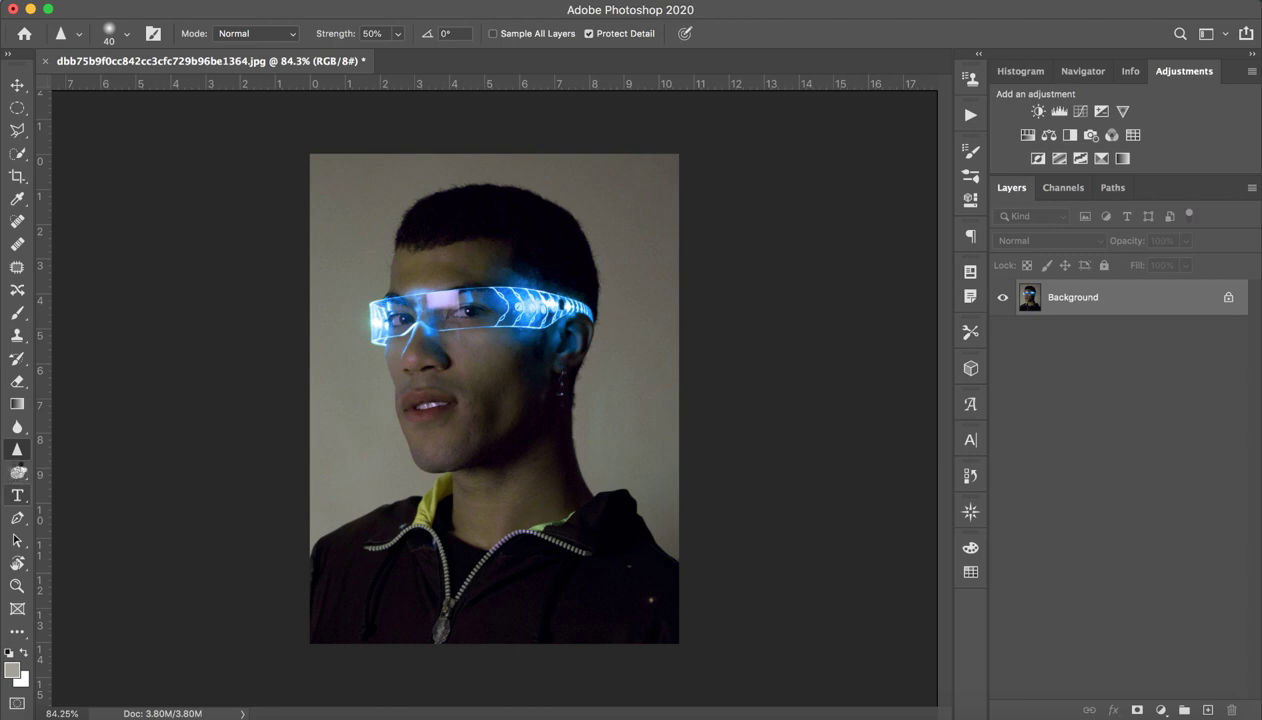
# Desaturate the lips with the Sponge tool at 33% flow.
pyautogui.click(17, 472)
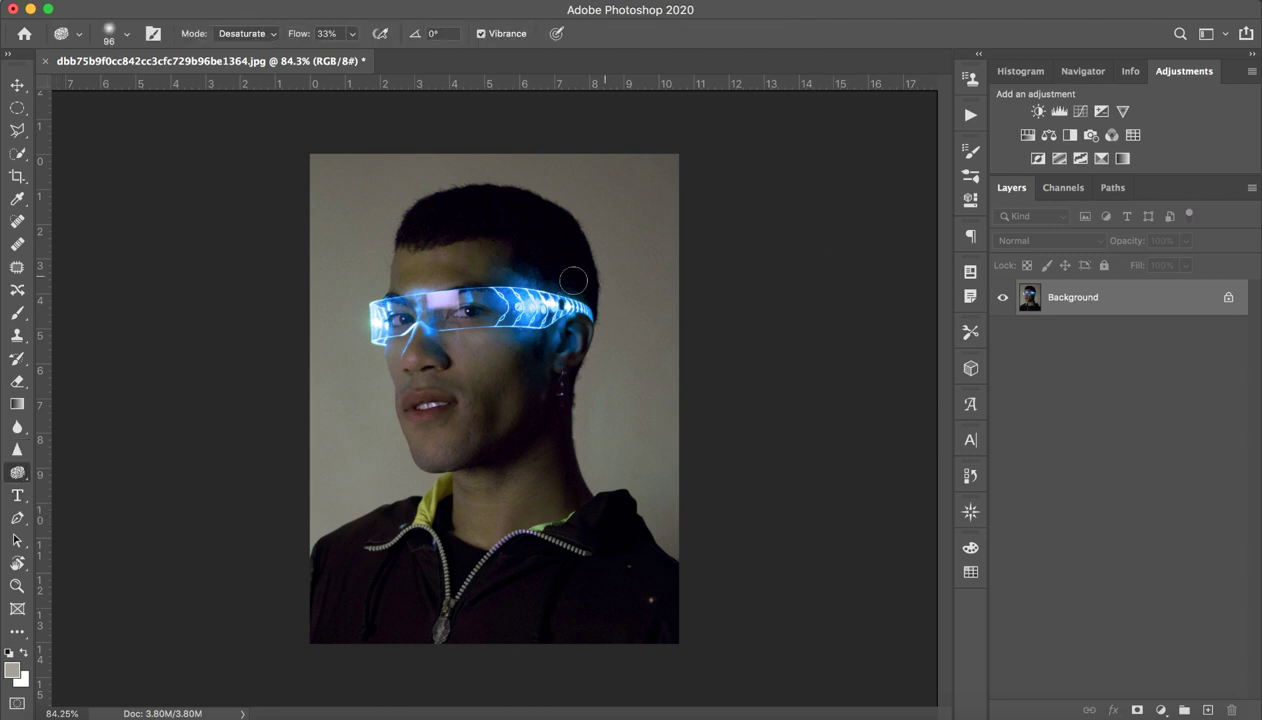
pyautogui.moveTo(510, 290); pyautogui.dragTo(560, 290)
pyautogui.moveTo(388, 505)
pyautogui.mouseDown()
pyautogui.moveTo(401, 489)
pyautogui.moveTo(319, 492)
pyautogui.moveTo(411, 488)
pyautogui.moveTo(292, 554)
pyautogui.mouseUp()
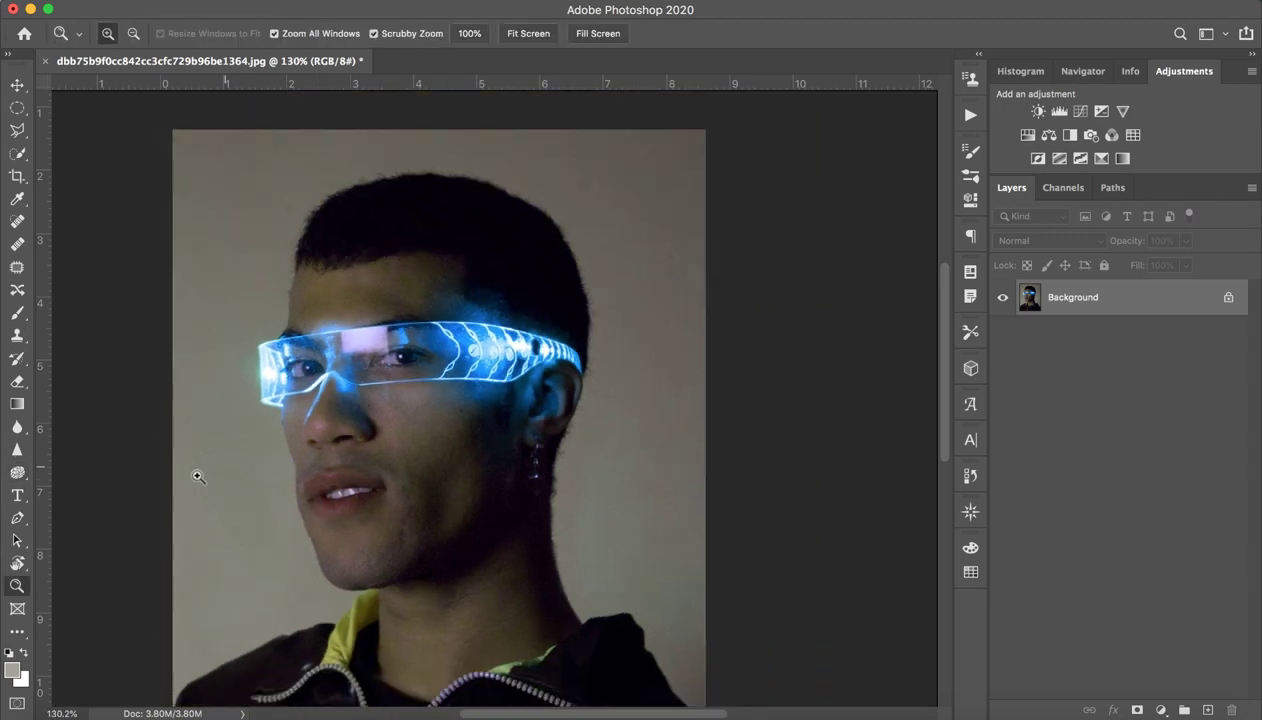
pyautogui.moveTo(226, 467); pyautogui.dragTo(198, 472)
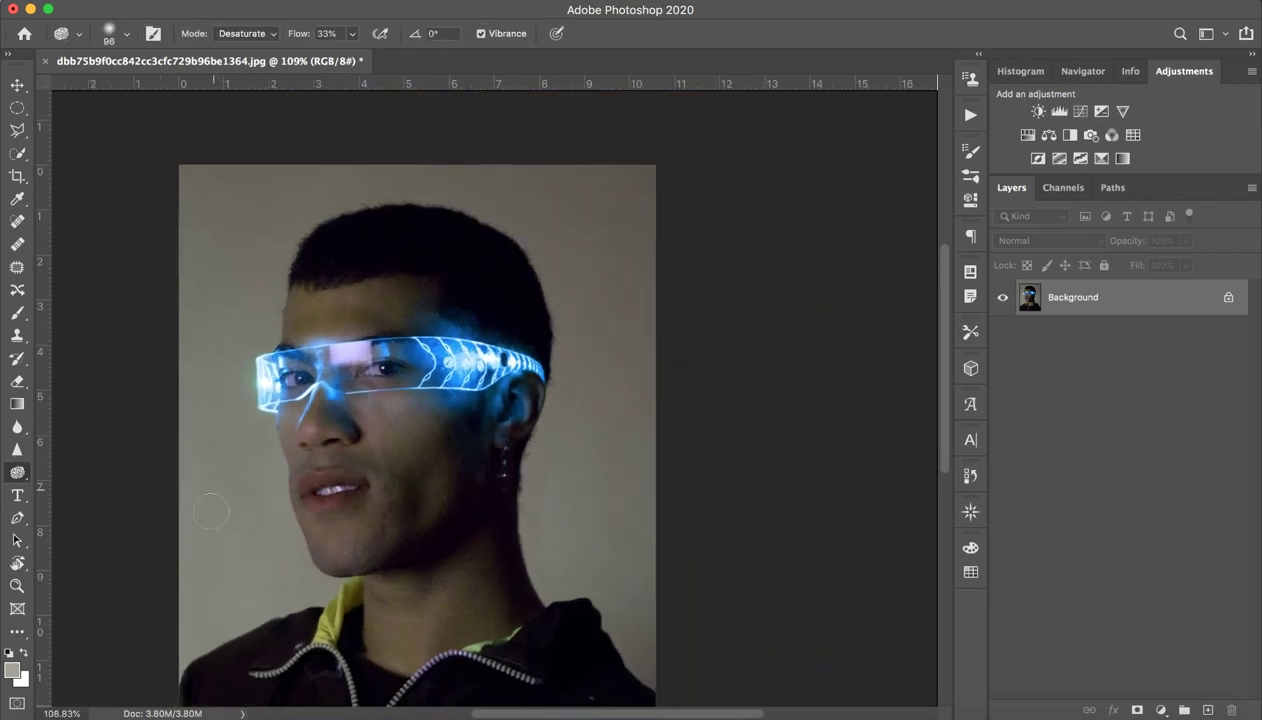
pyautogui.click(17, 495)
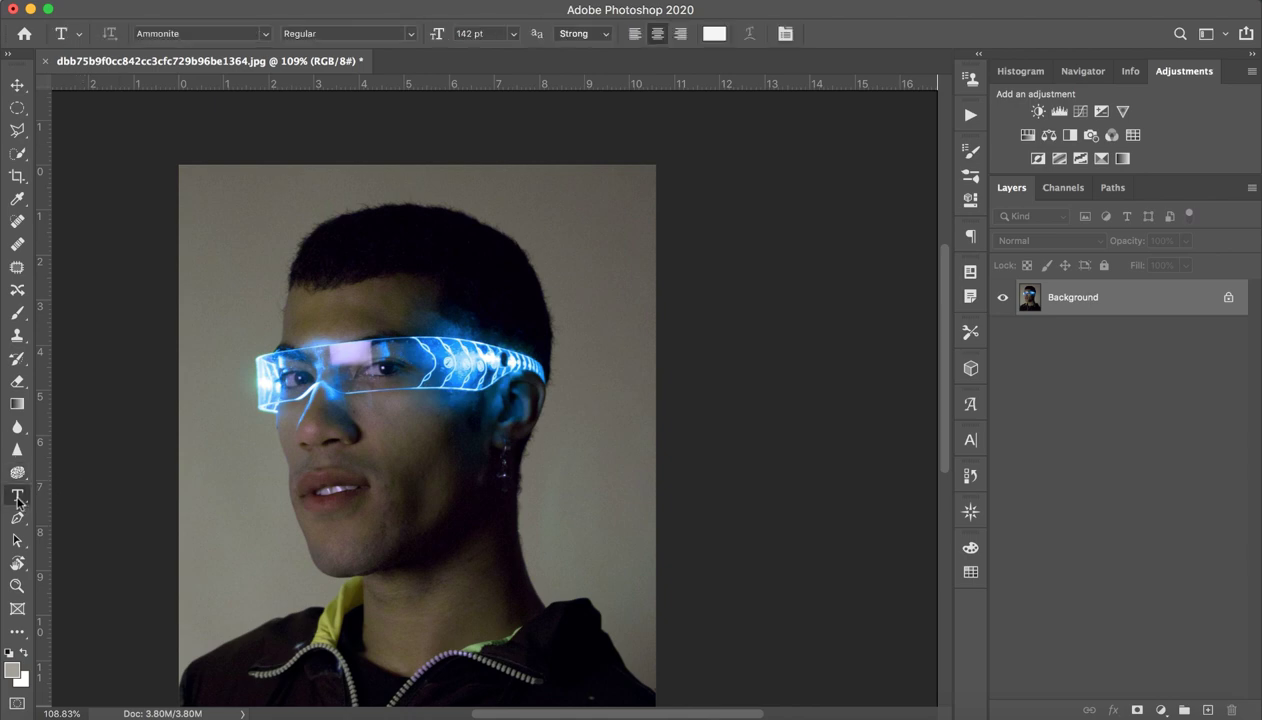
pyautogui.click(17, 517)
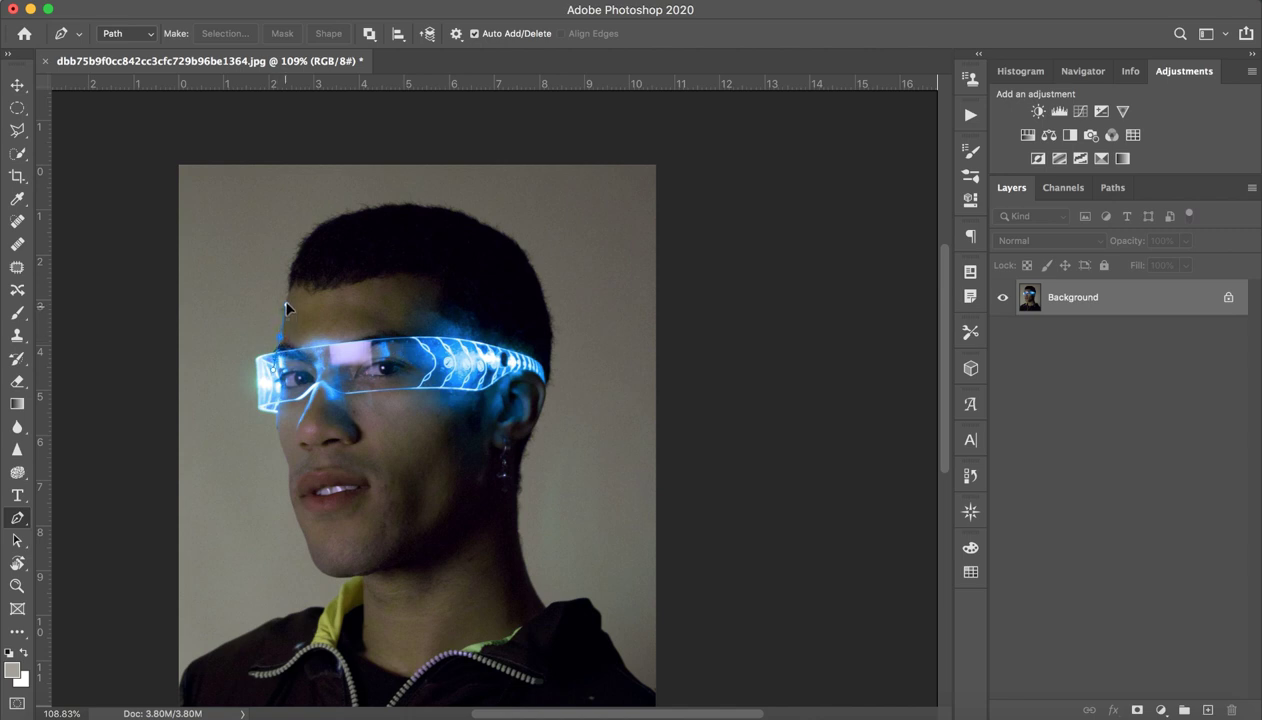
pyautogui.click(288, 302)
pyautogui.click(308, 232)
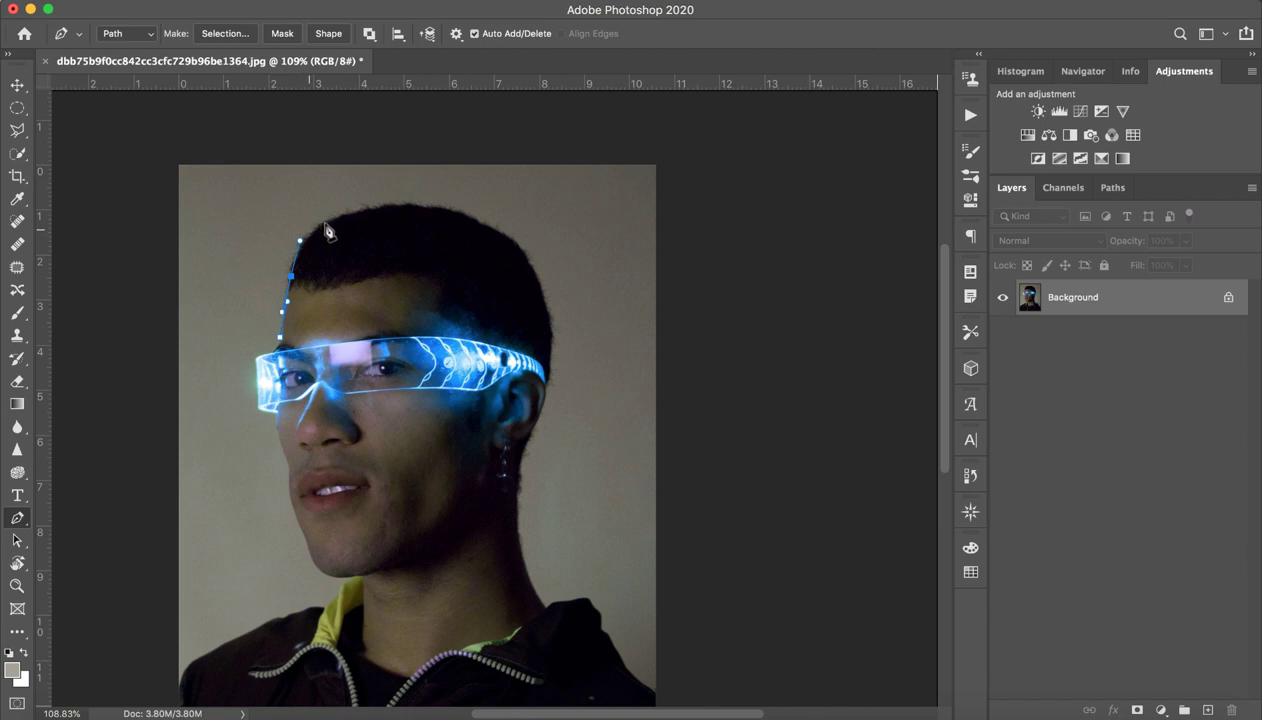
pyautogui.moveTo(324, 224); pyautogui.dragTo(428, 209)
pyautogui.click(451, 215)
pyautogui.moveTo(486, 227)
pyautogui.mouseDown()
pyautogui.moveTo(544, 296)
pyautogui.moveTo(551, 356)
pyautogui.mouseUp()
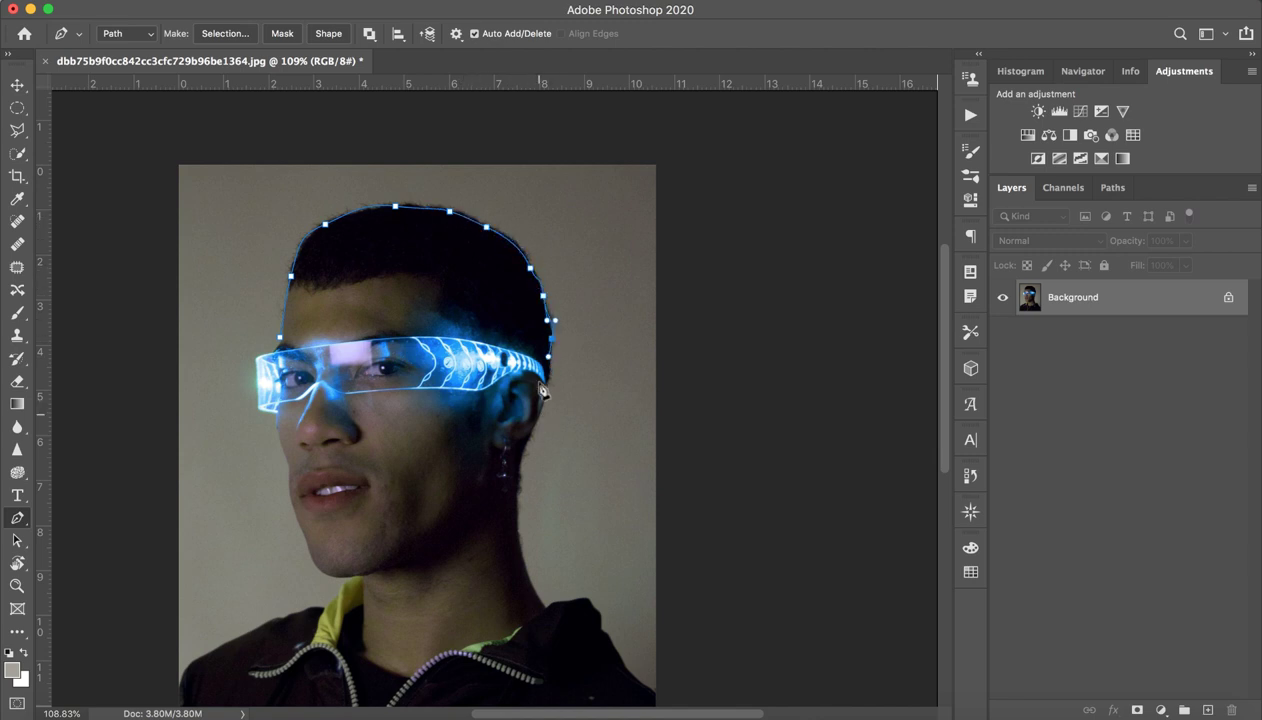
pyautogui.moveTo(340, 323); pyautogui.dragTo(293, 327)
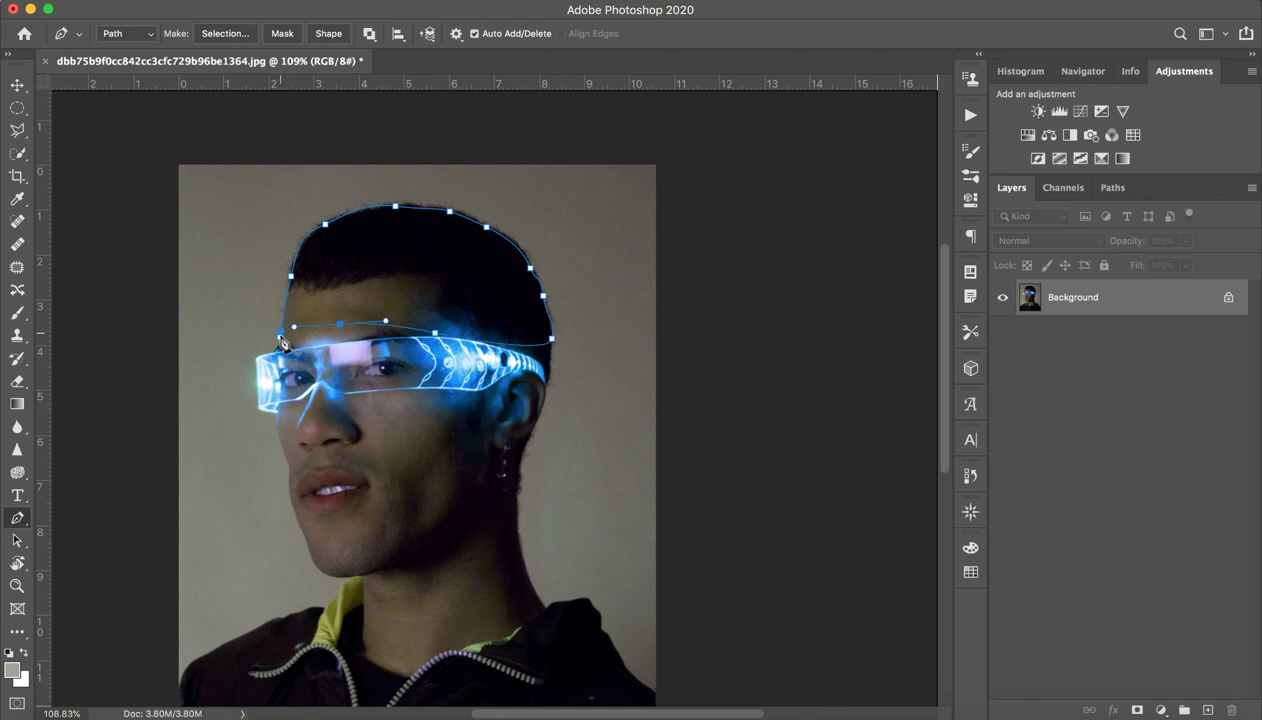
pyautogui.click(283, 343)
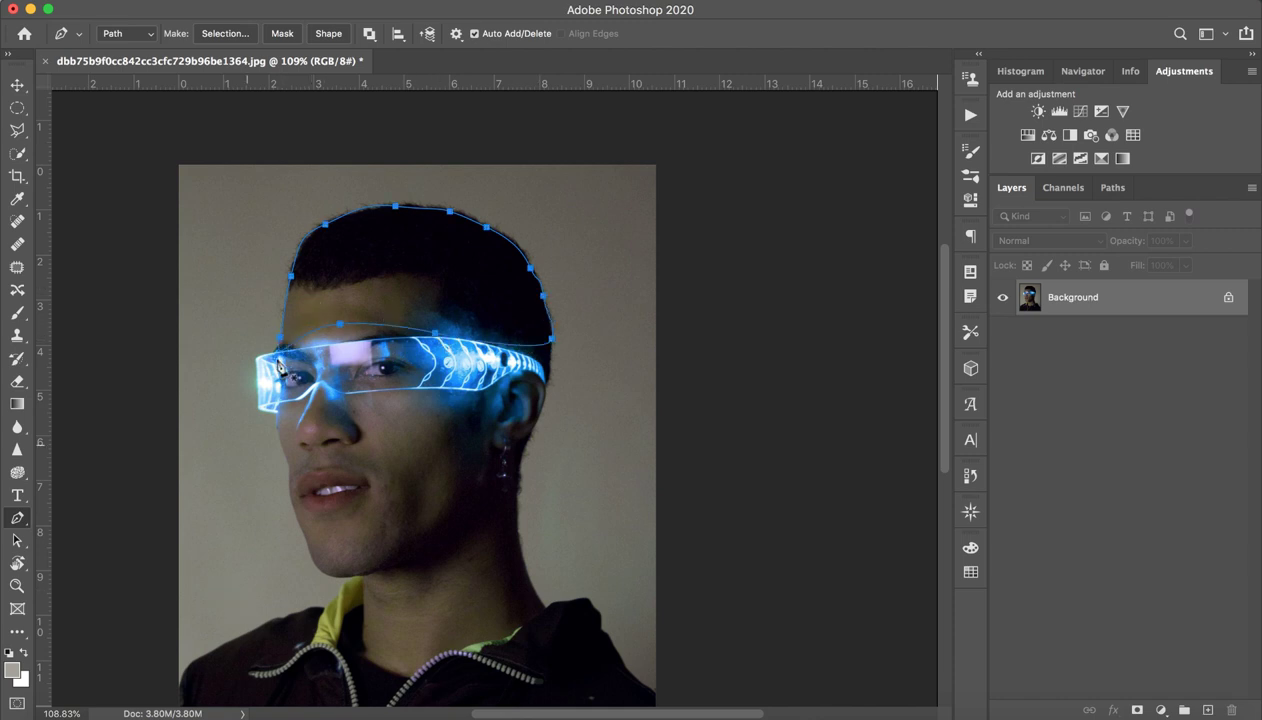
pyautogui.rightClick(344, 276)
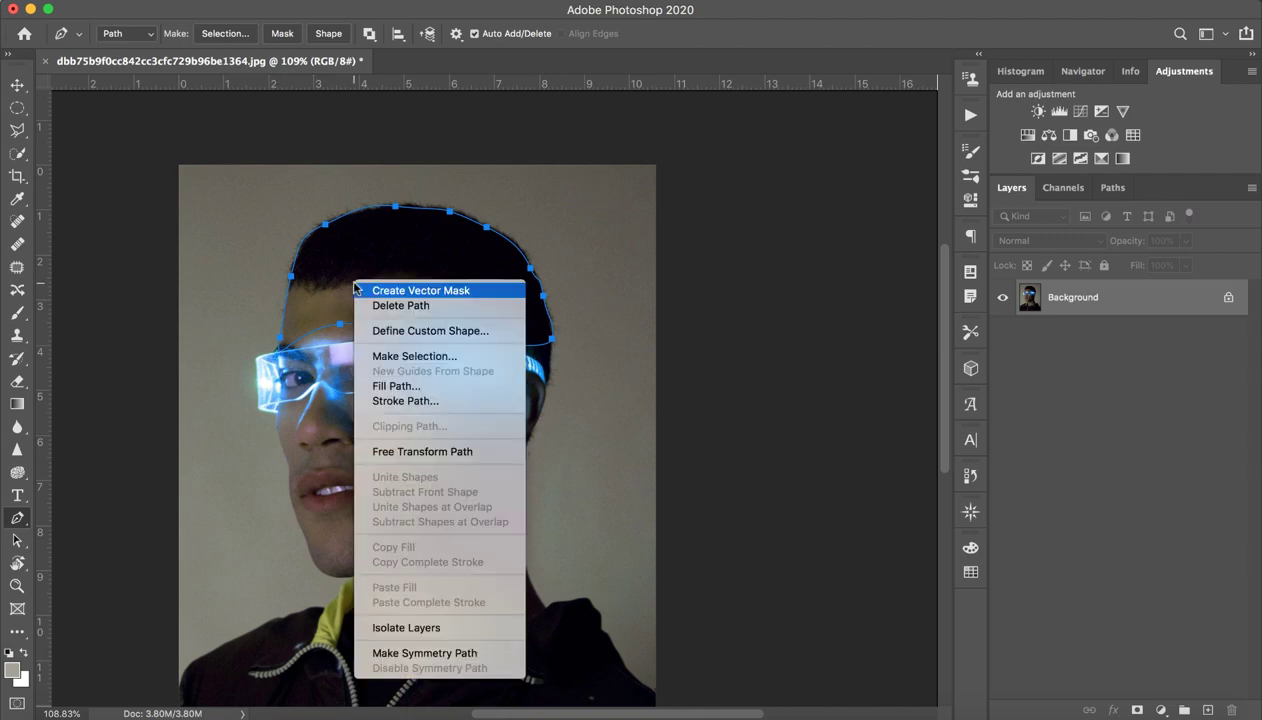
pyautogui.click(360, 284)
pyautogui.rightClick(369, 288)
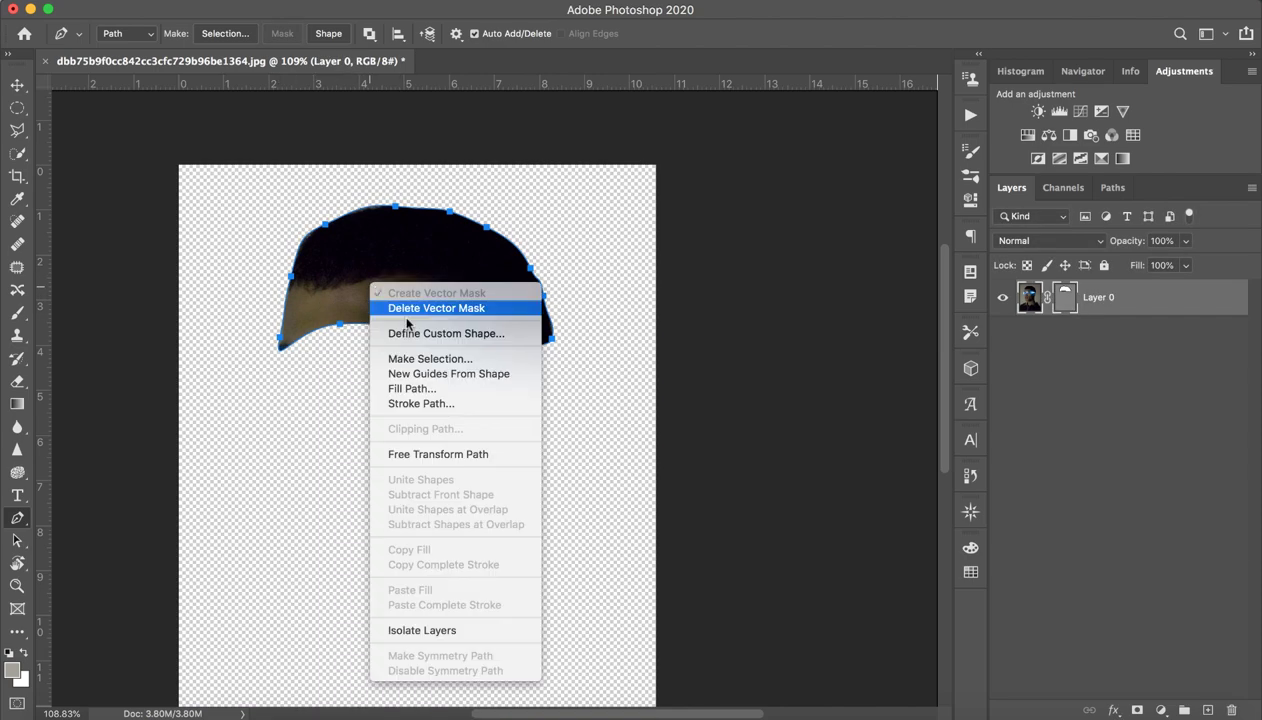
pyautogui.click(405, 308)
pyautogui.rightClick(356, 262)
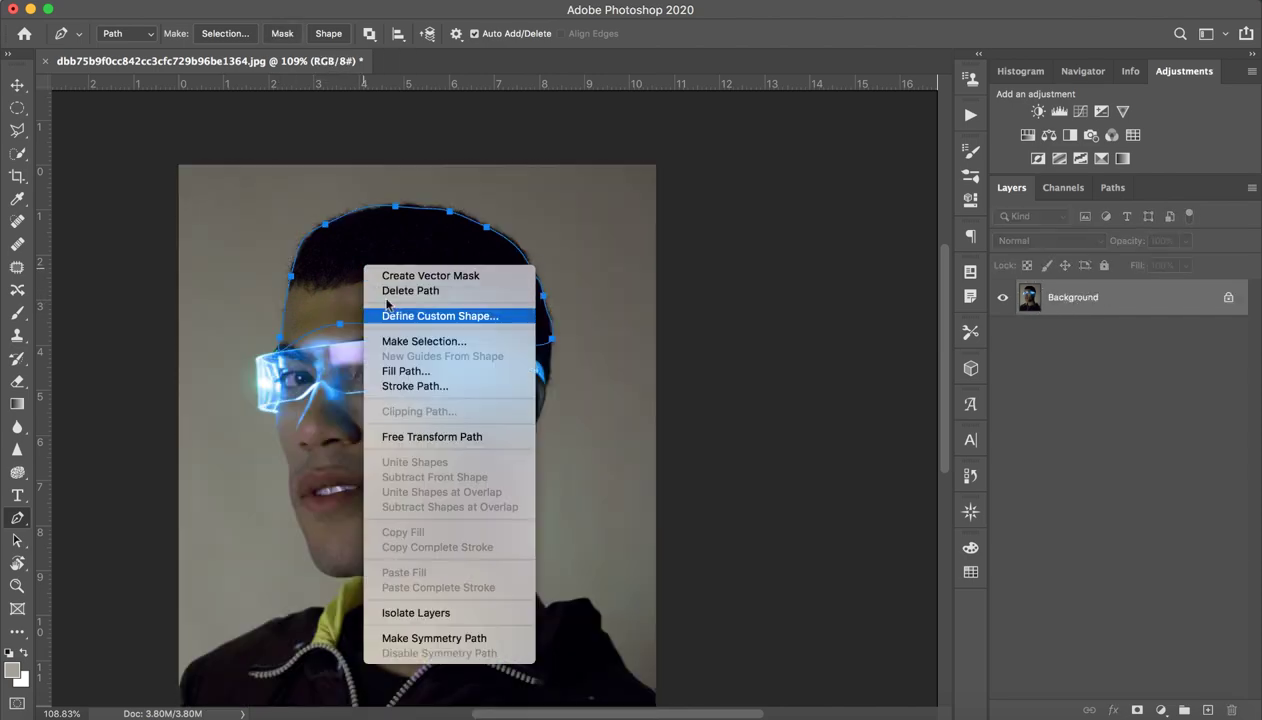
pyautogui.click(405, 290)
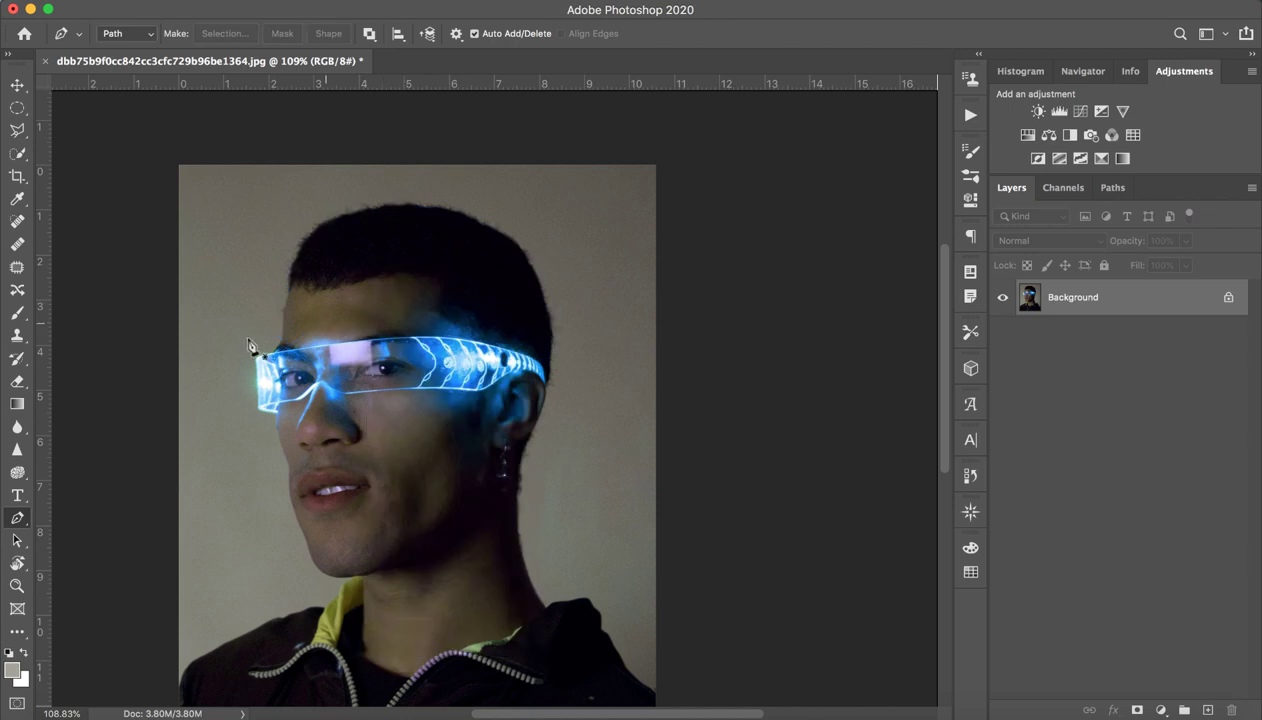
pyautogui.click(17, 541)
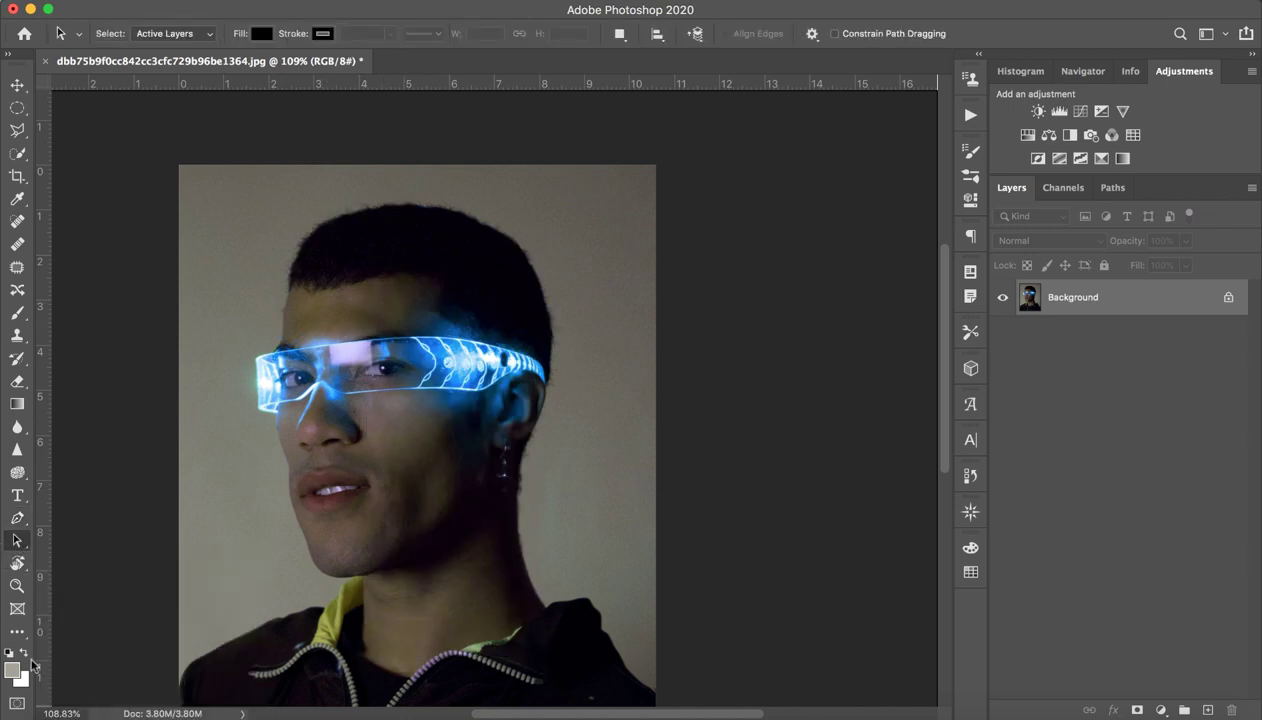
pyautogui.click(17, 563)
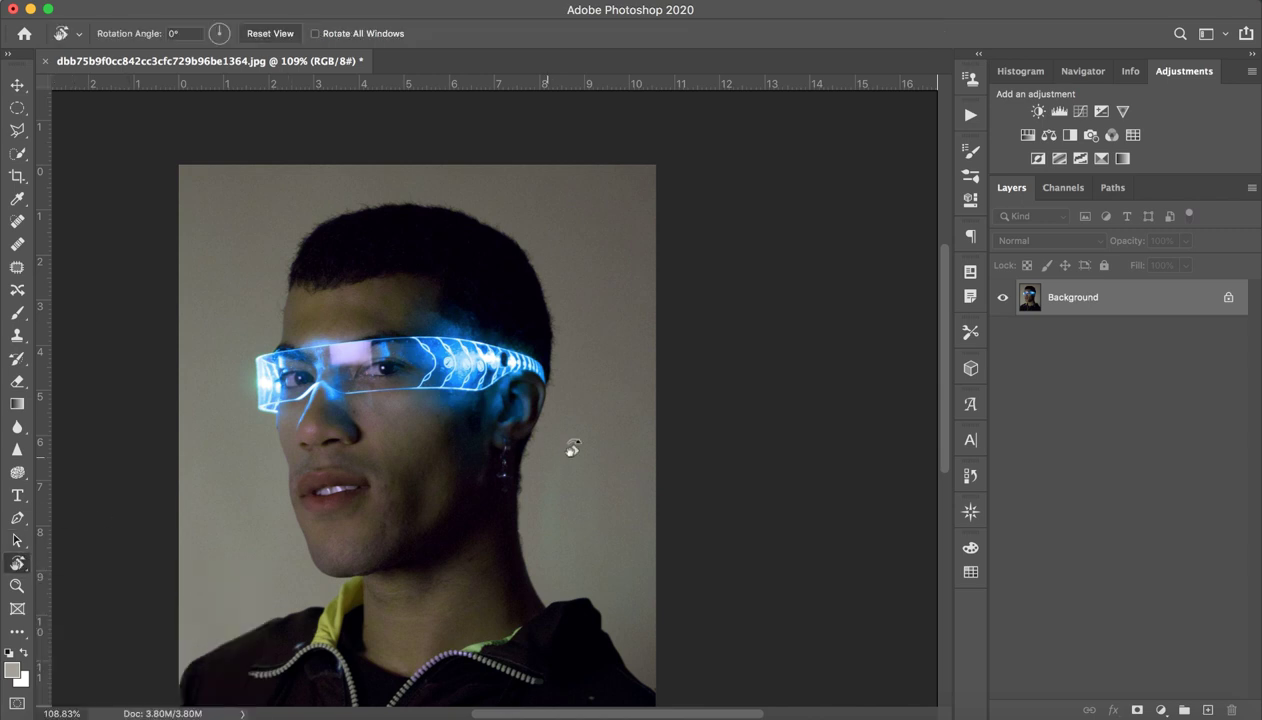
pyautogui.moveTo(553, 259)
pyautogui.mouseDown()
pyautogui.moveTo(552, 530)
pyautogui.moveTo(183, 580)
pyautogui.mouseUp()
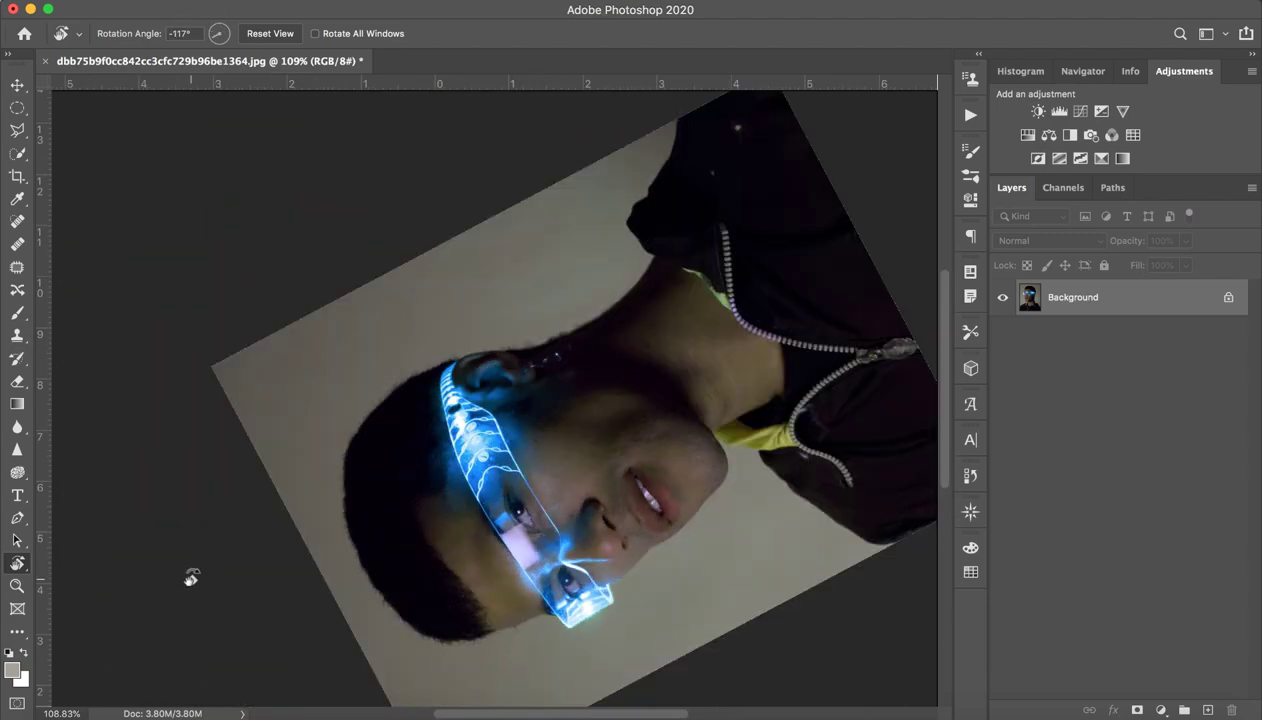
pyautogui.press('z')
pyautogui.moveTo(471, 380)
pyautogui.mouseDown()
pyautogui.moveTo(606, 358)
pyautogui.moveTo(547, 361)
pyautogui.moveTo(586, 239)
pyautogui.moveTo(693, 203)
pyautogui.mouseUp()
pyautogui.press('r')
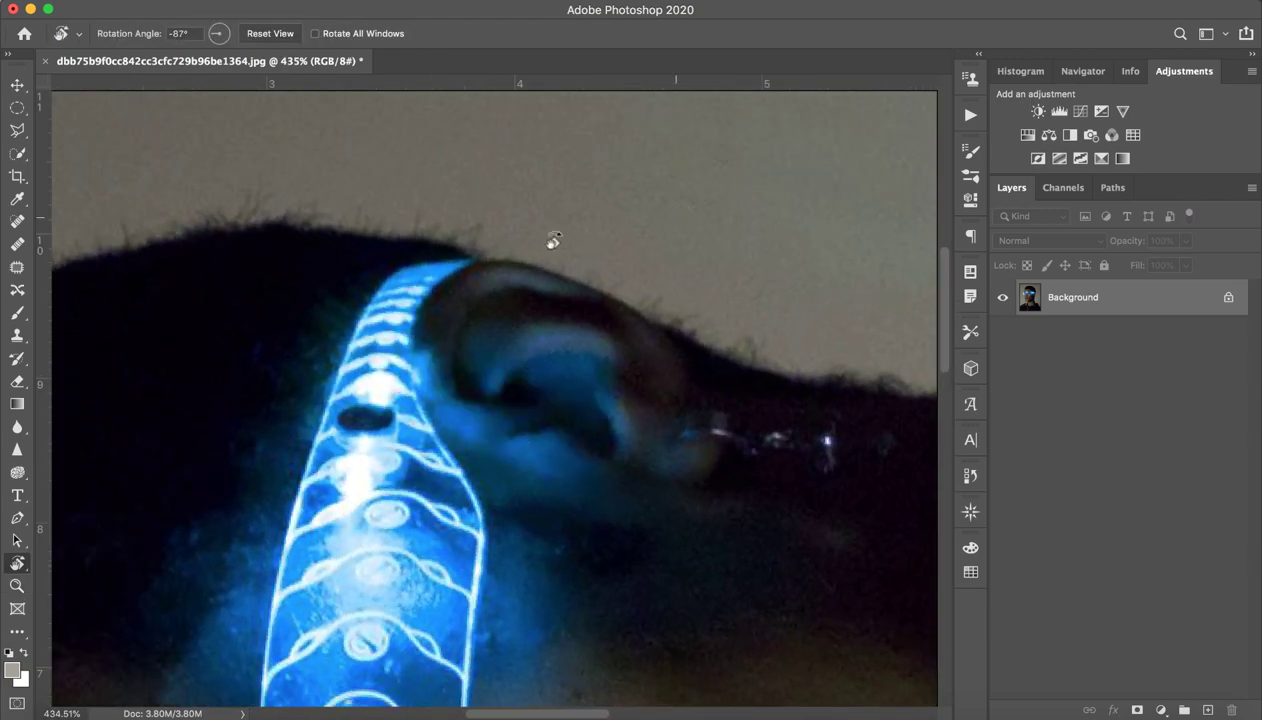
pyautogui.click(291, 34)
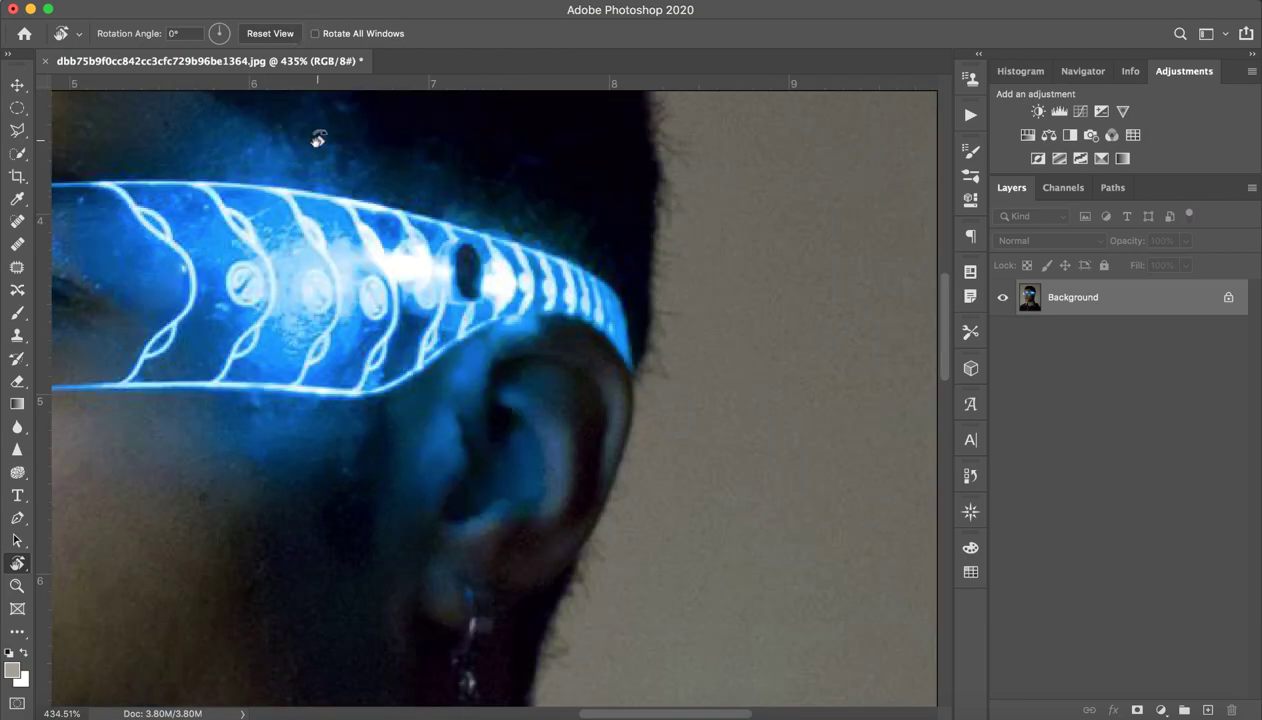
pyautogui.press('z')
pyautogui.moveTo(715, 515)
pyautogui.mouseDown()
pyautogui.moveTo(634, 516)
pyautogui.moveTo(605, 480)
pyautogui.mouseUp()
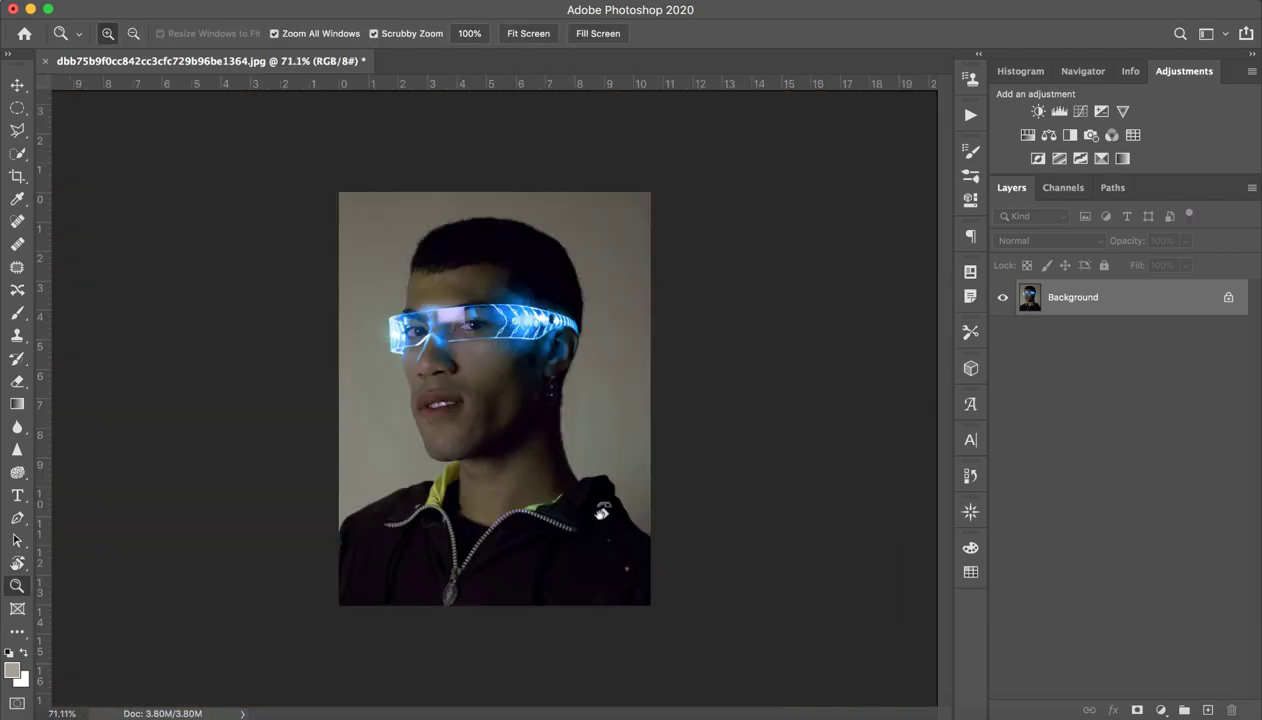
pyautogui.press('r')
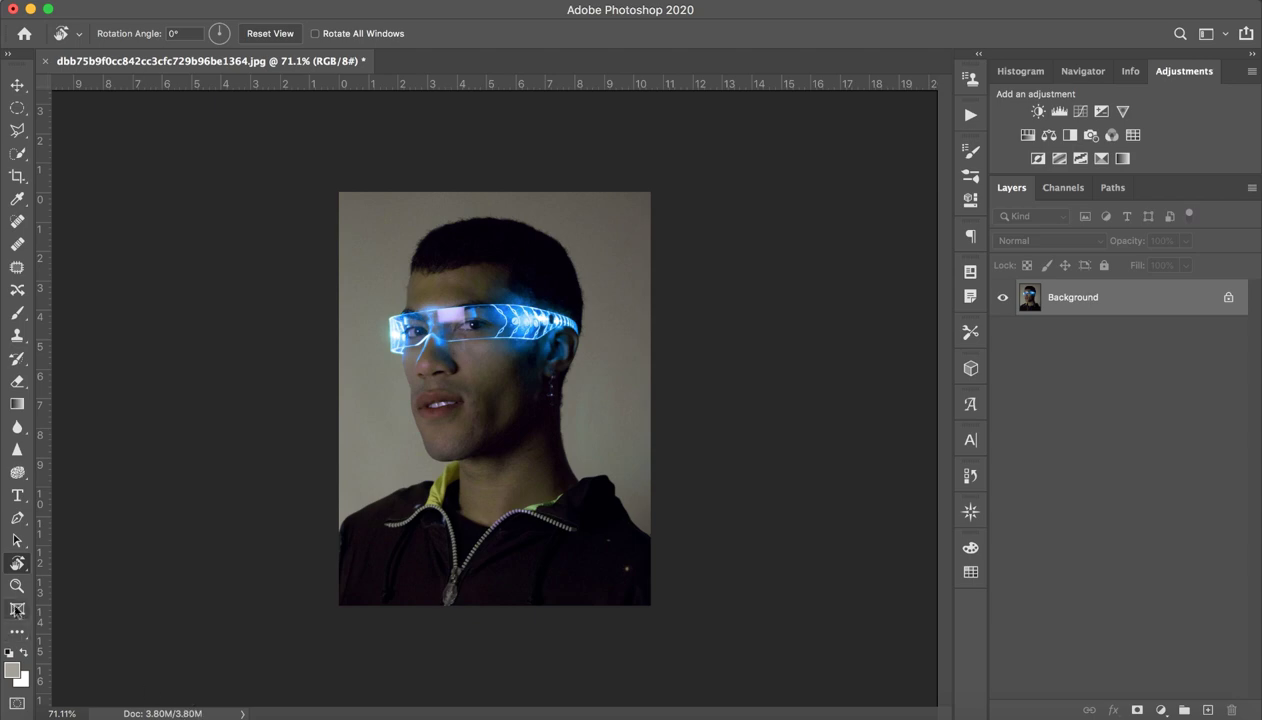
pyautogui.click(16, 585)
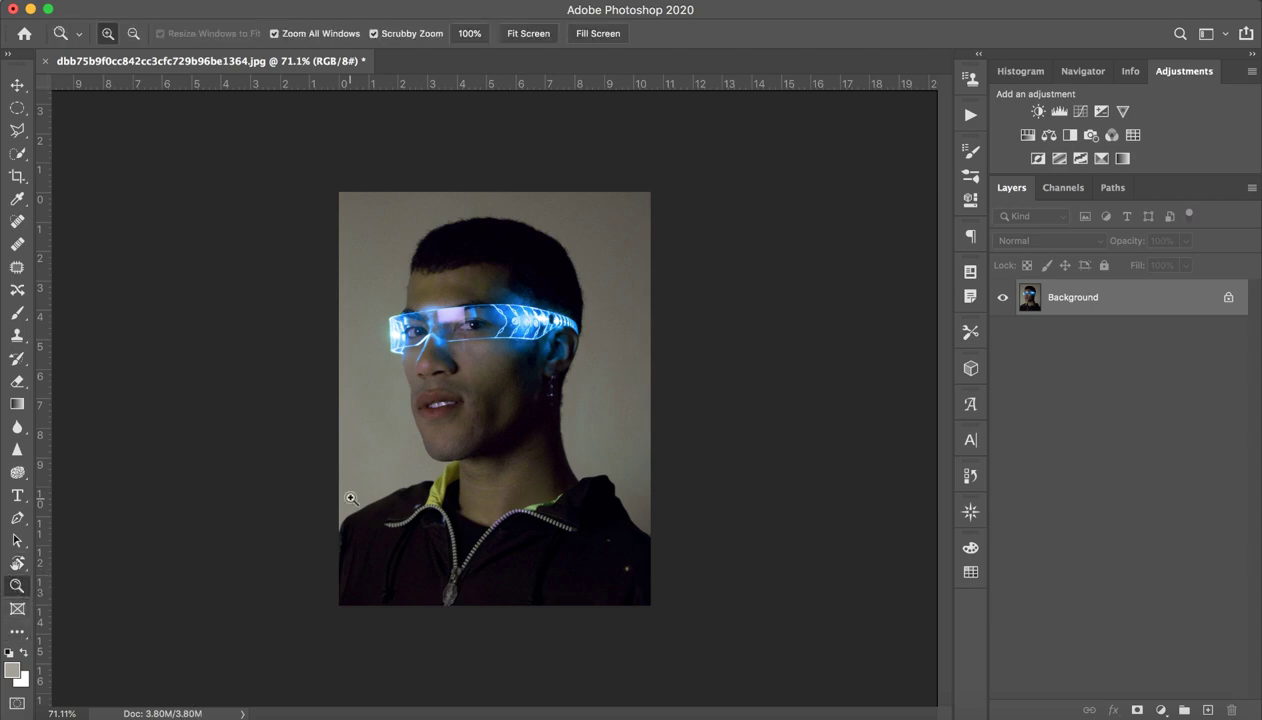
pyautogui.moveTo(397, 455); pyautogui.dragTo(386, 423)
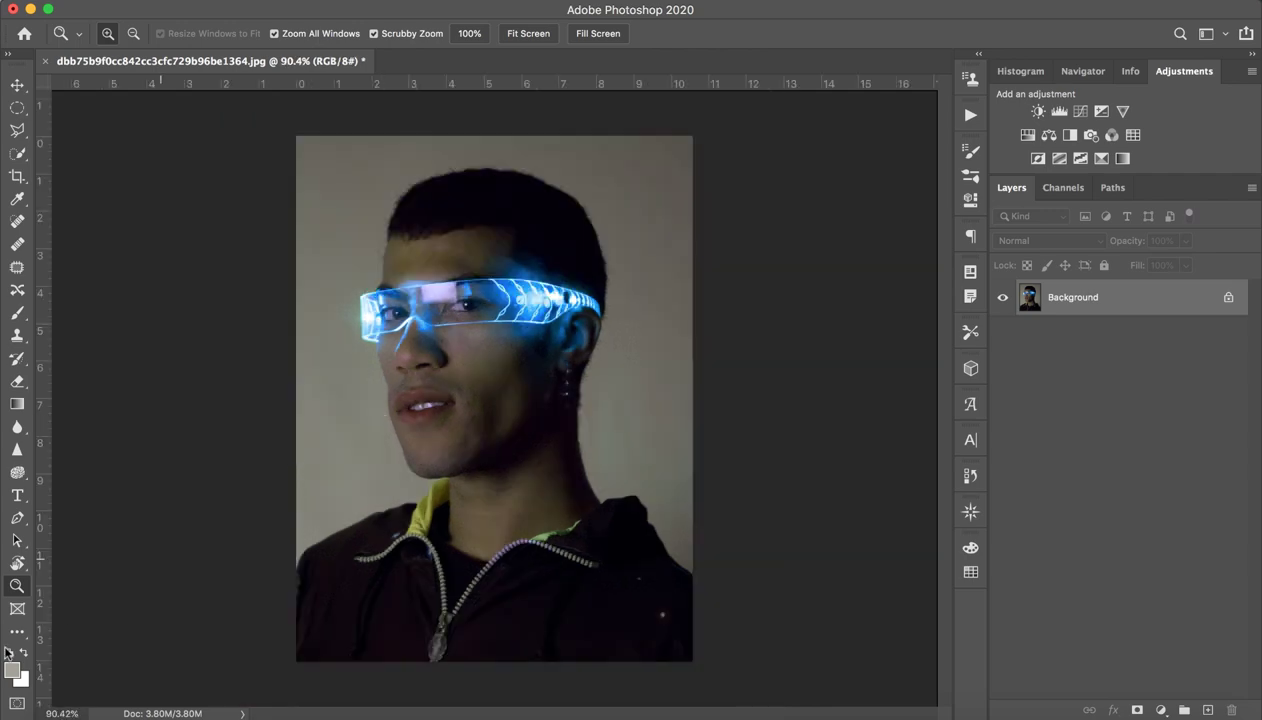
pyautogui.click(18, 609)
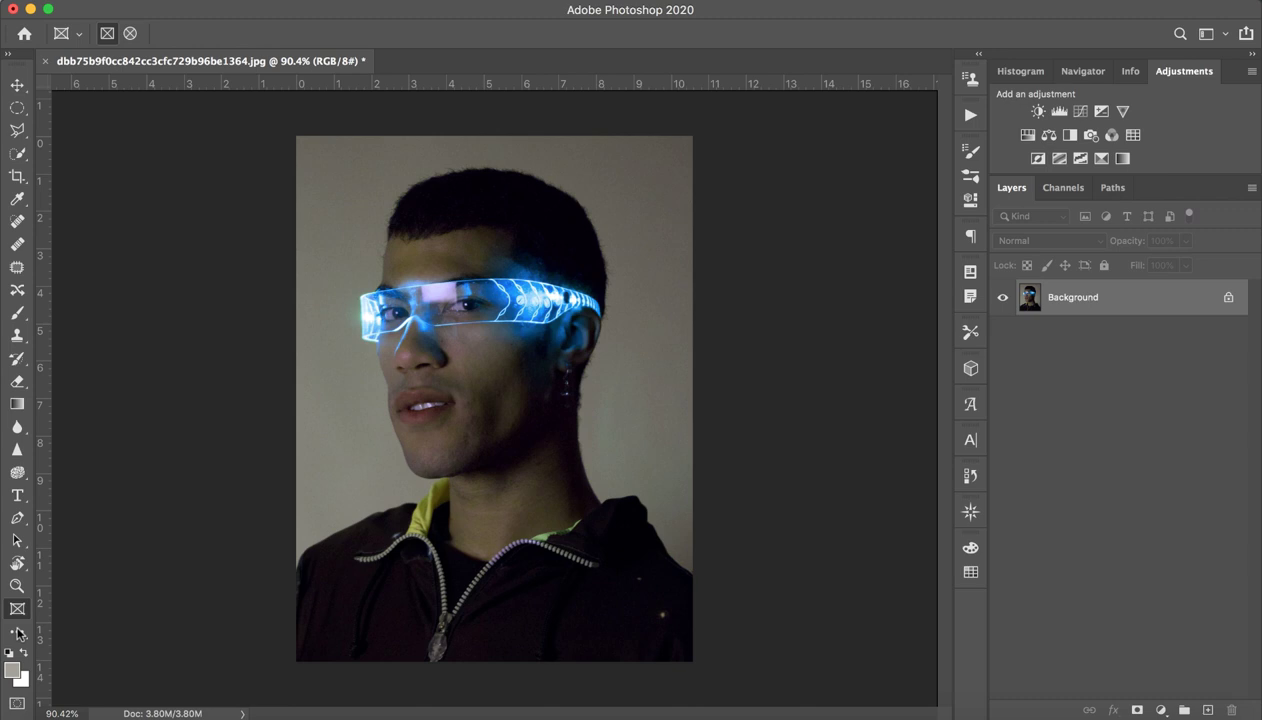
# Set up the Mixer Brush with Wet, Light Mix at size 74, zoomed in on the face.
pyautogui.click(18, 632)
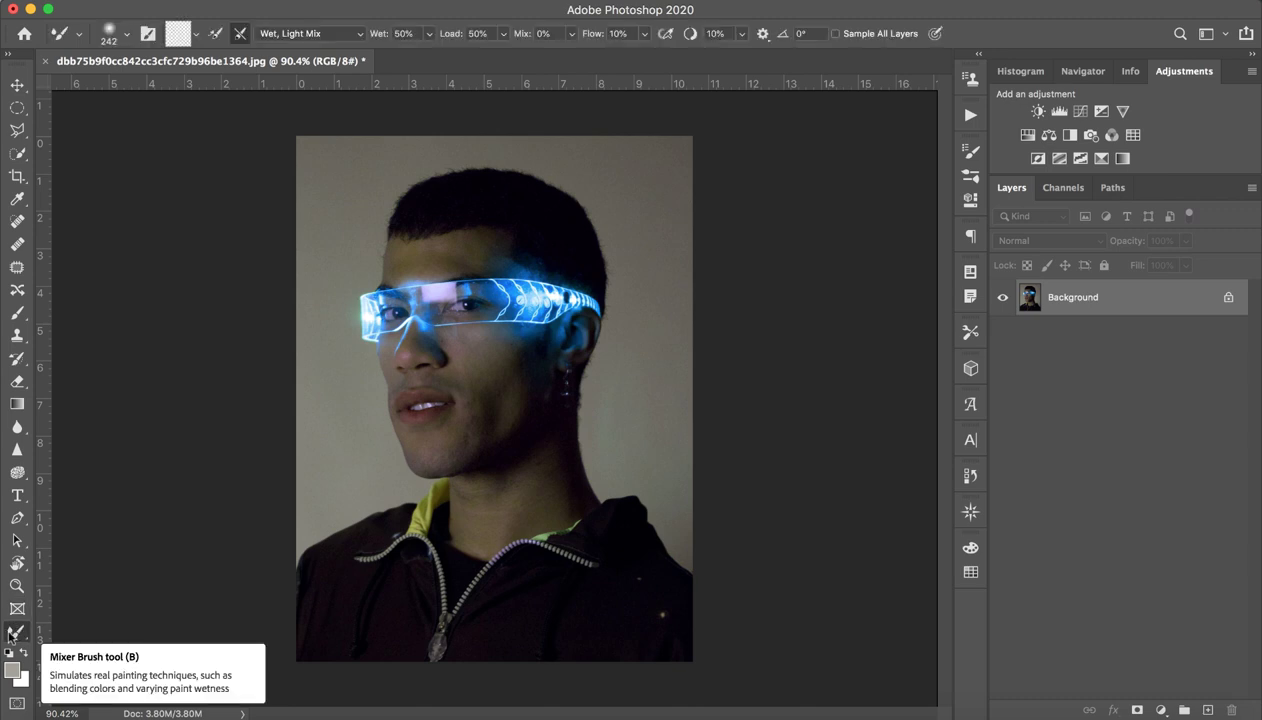
pyautogui.rightClick(18, 633)
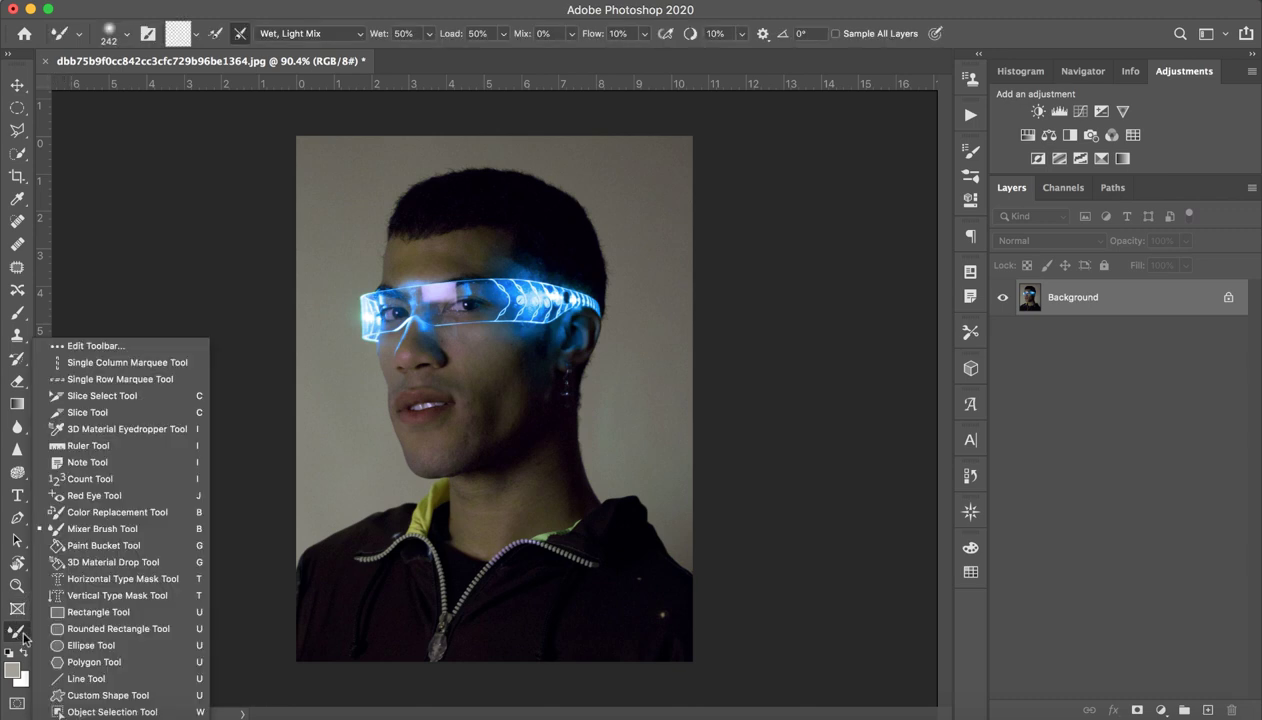
pyautogui.click(78, 536)
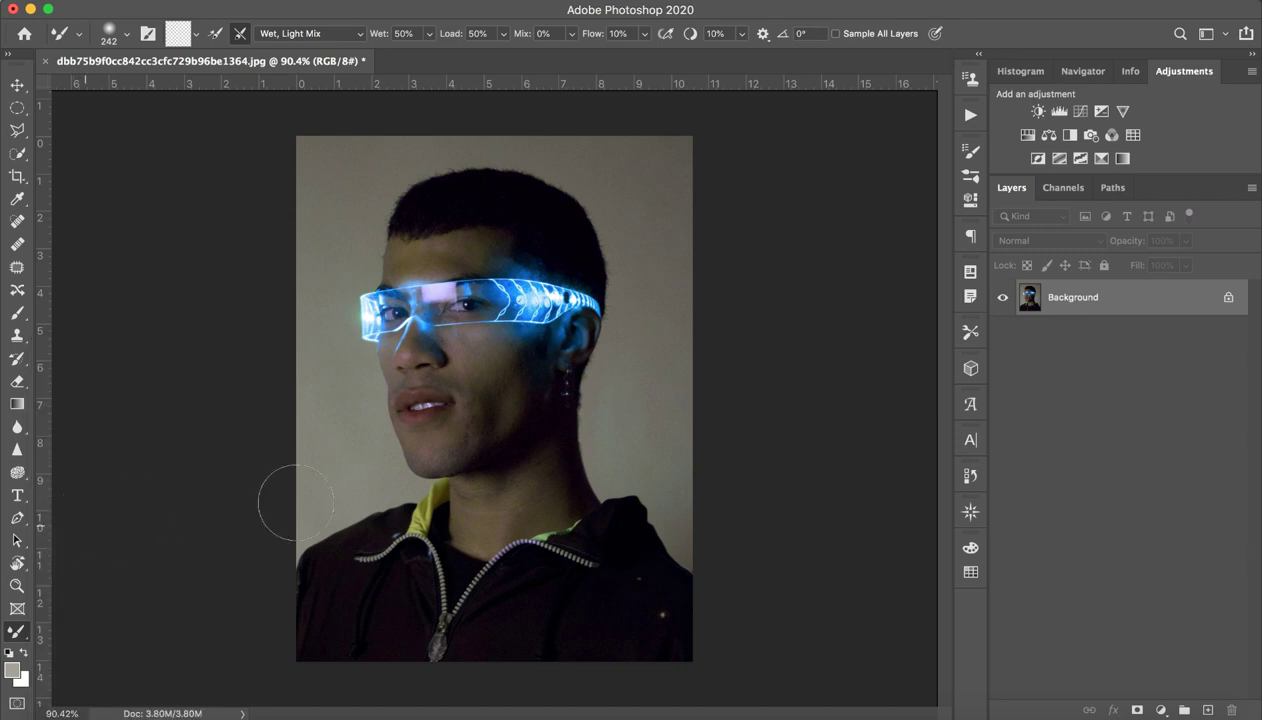
pyautogui.moveTo(459, 245)
pyautogui.mouseDown()
pyautogui.moveTo(518, 245)
pyautogui.moveTo(388, 268)
pyautogui.mouseUp()
pyautogui.press('b')
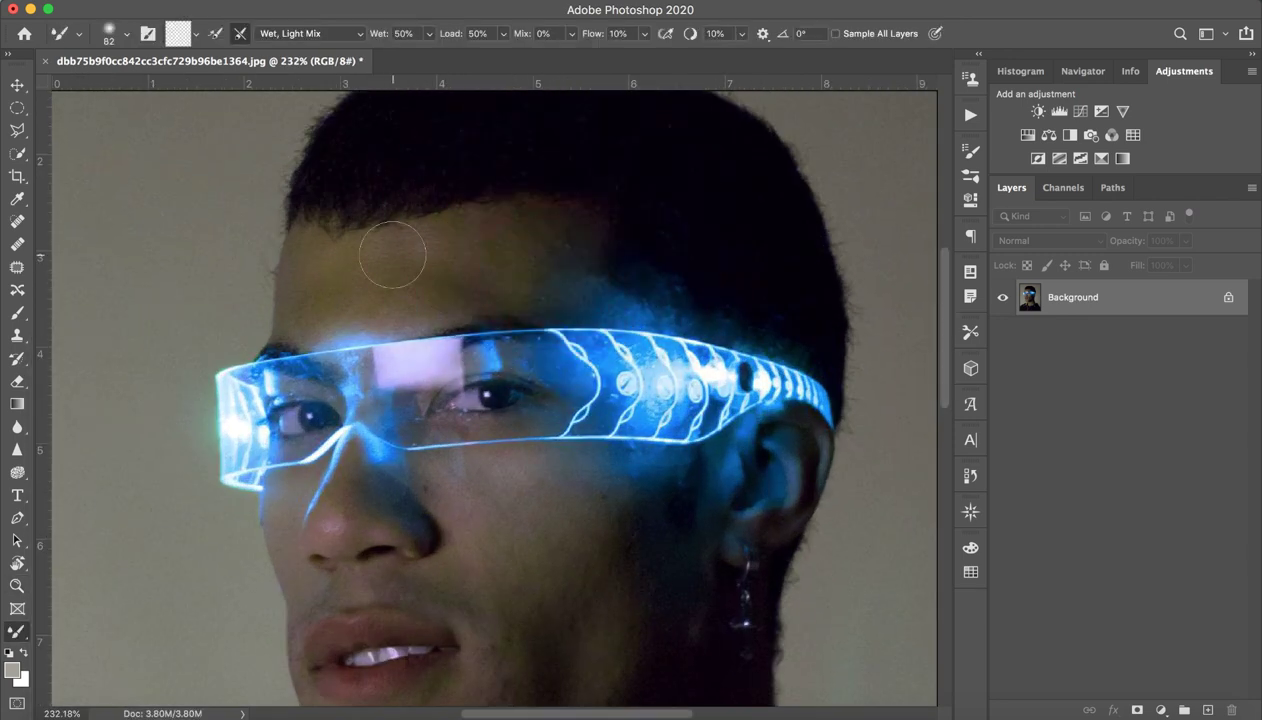
pyautogui.scroll(-3, 431, 290)
pyautogui.scroll(-3, 400, 76)
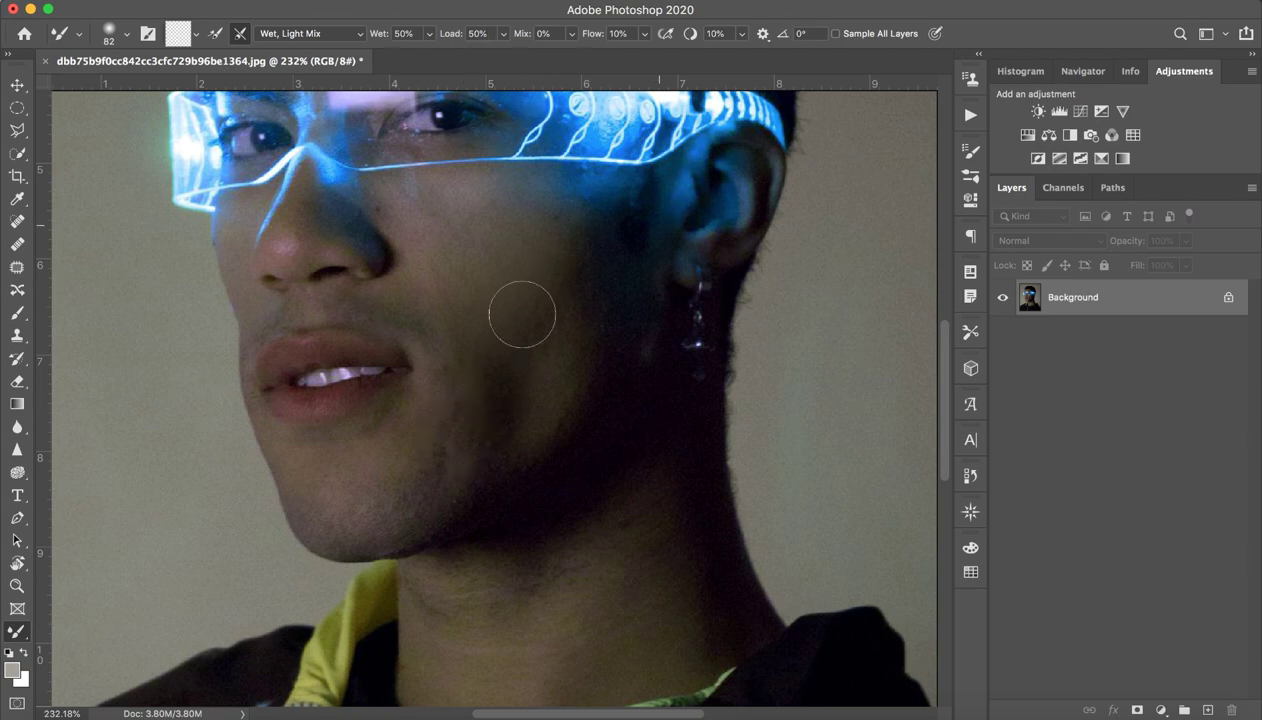
pyautogui.moveTo(448, 352); pyautogui.dragTo(440, 352)
# Blend the skin along the jaw smooth, then zoom out to the whole portrait.
pyautogui.moveTo(422, 474)
pyautogui.mouseDown()
pyautogui.moveTo(423, 444)
pyautogui.moveTo(383, 478)
pyautogui.moveTo(383, 506)
pyautogui.moveTo(487, 460)
pyautogui.mouseUp()
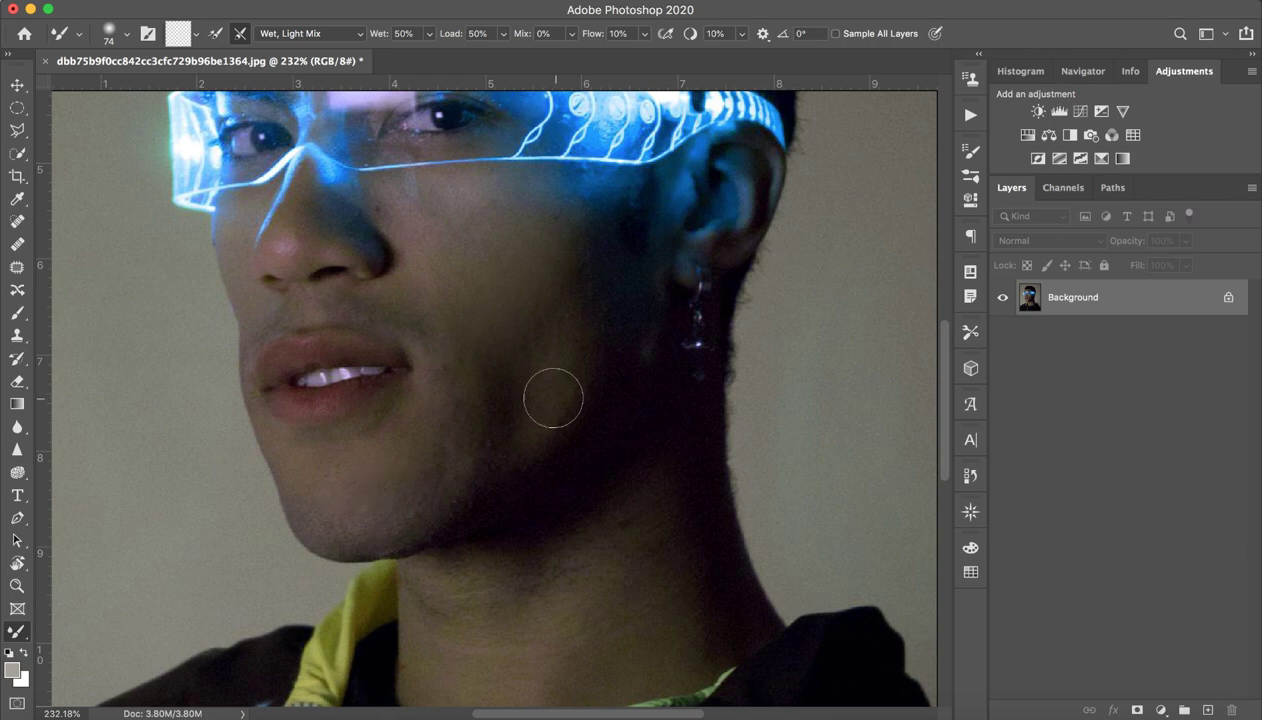
pyautogui.press('z')
pyautogui.moveTo(549, 394)
pyautogui.mouseDown()
pyautogui.moveTo(487, 394)
pyautogui.moveTo(480, 377)
pyautogui.mouseUp()
pyautogui.press('b')
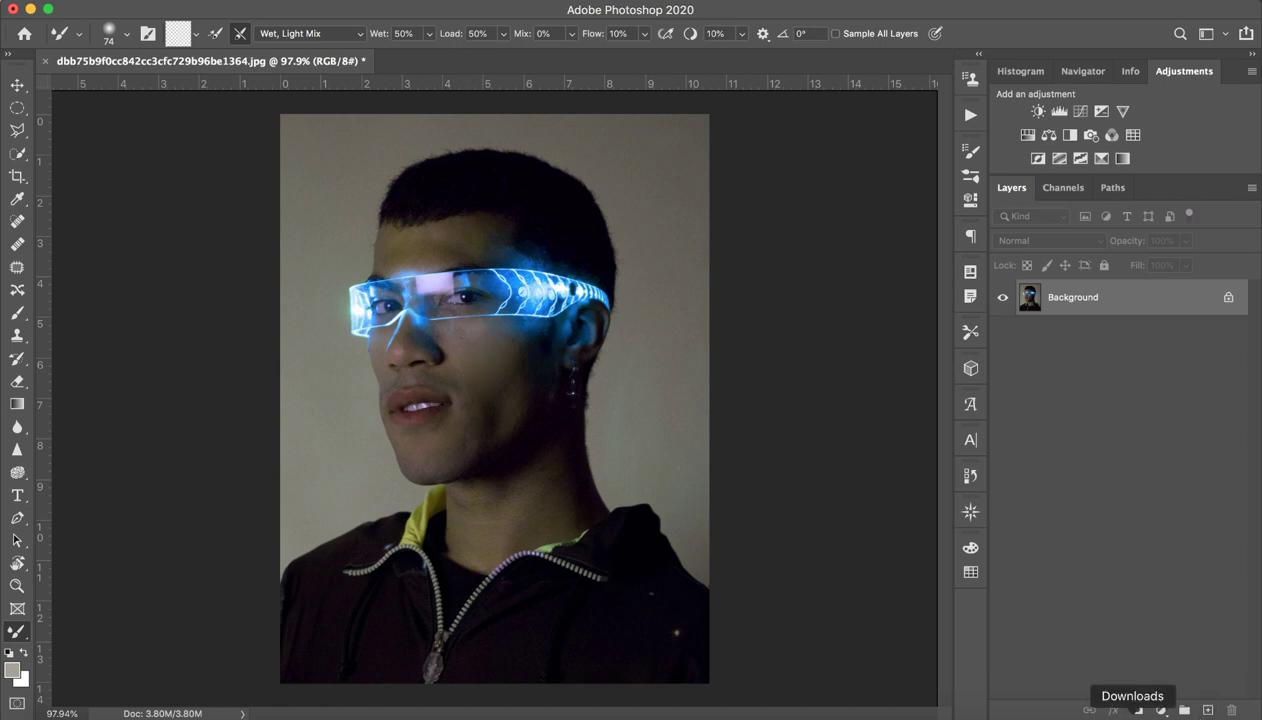
# Place das.png from the desktop onto the portrait as a new layer.
pyautogui.press('F11')
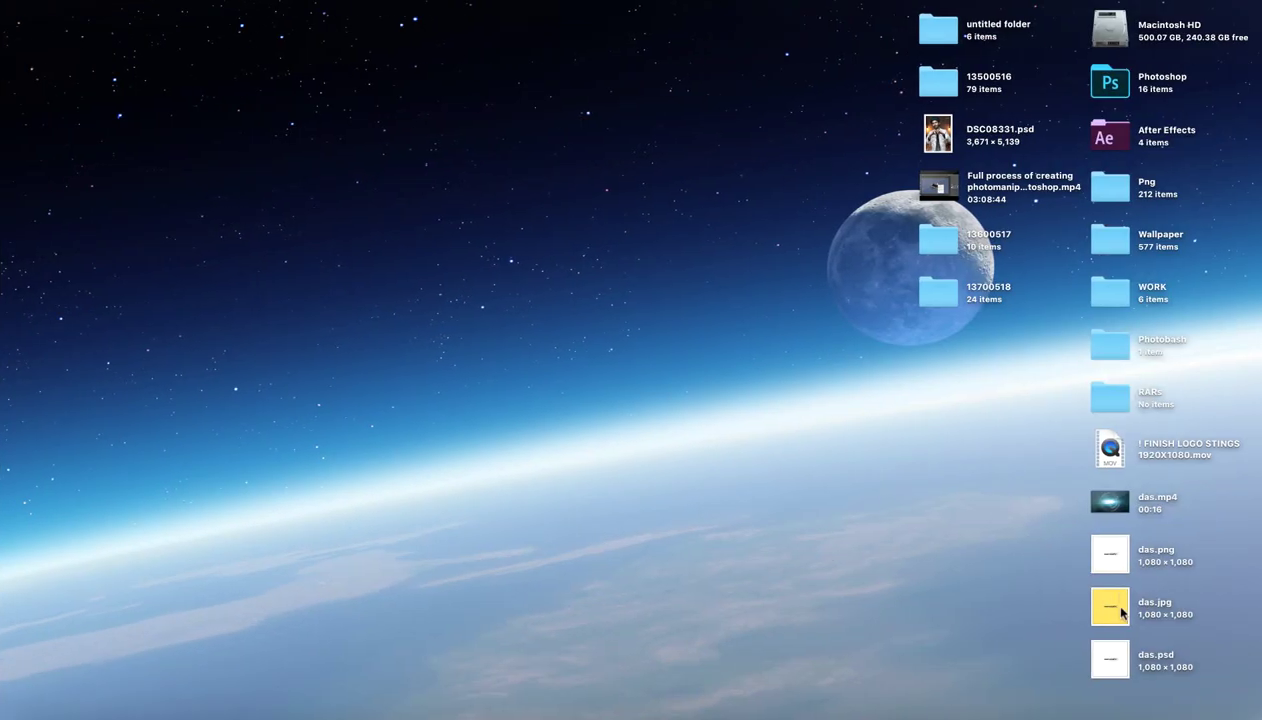
pyautogui.click(1099, 557)
pyautogui.moveTo(1099, 557)
pyautogui.mouseDown()
pyautogui.moveTo(232, 418)
pyautogui.moveTo(360, 400)
pyautogui.mouseUp()
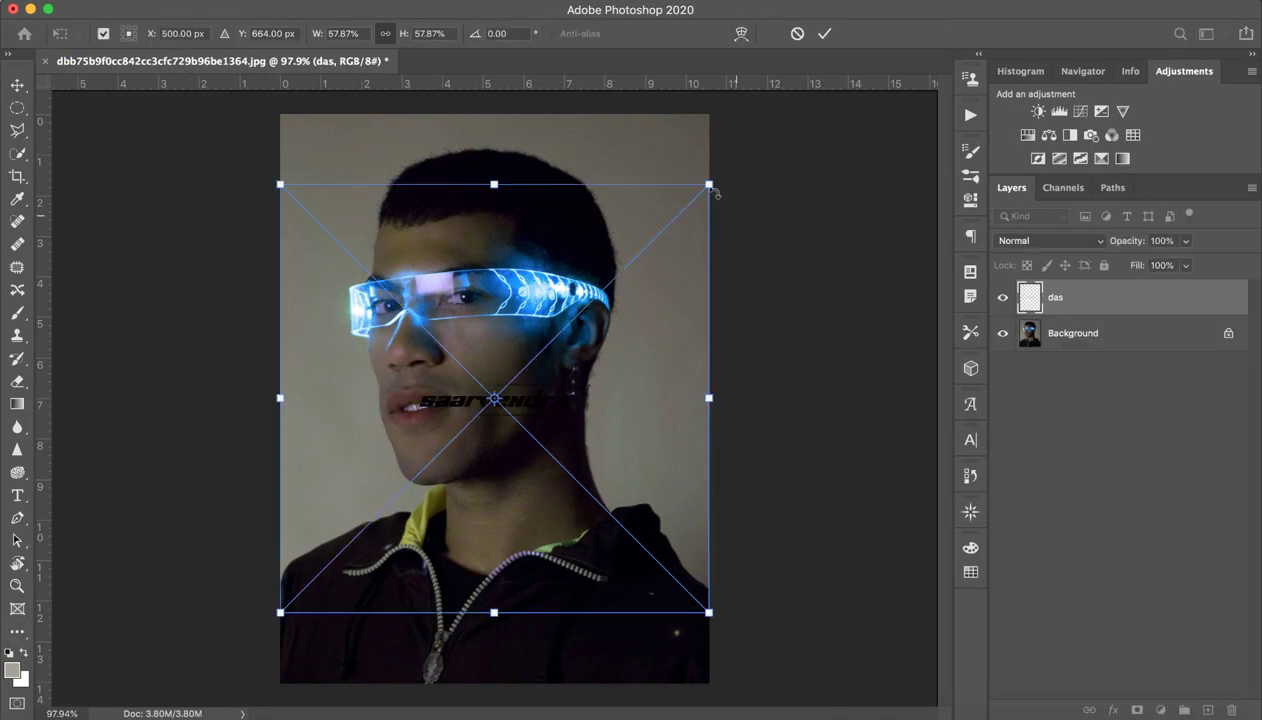
pyautogui.click(824, 33)
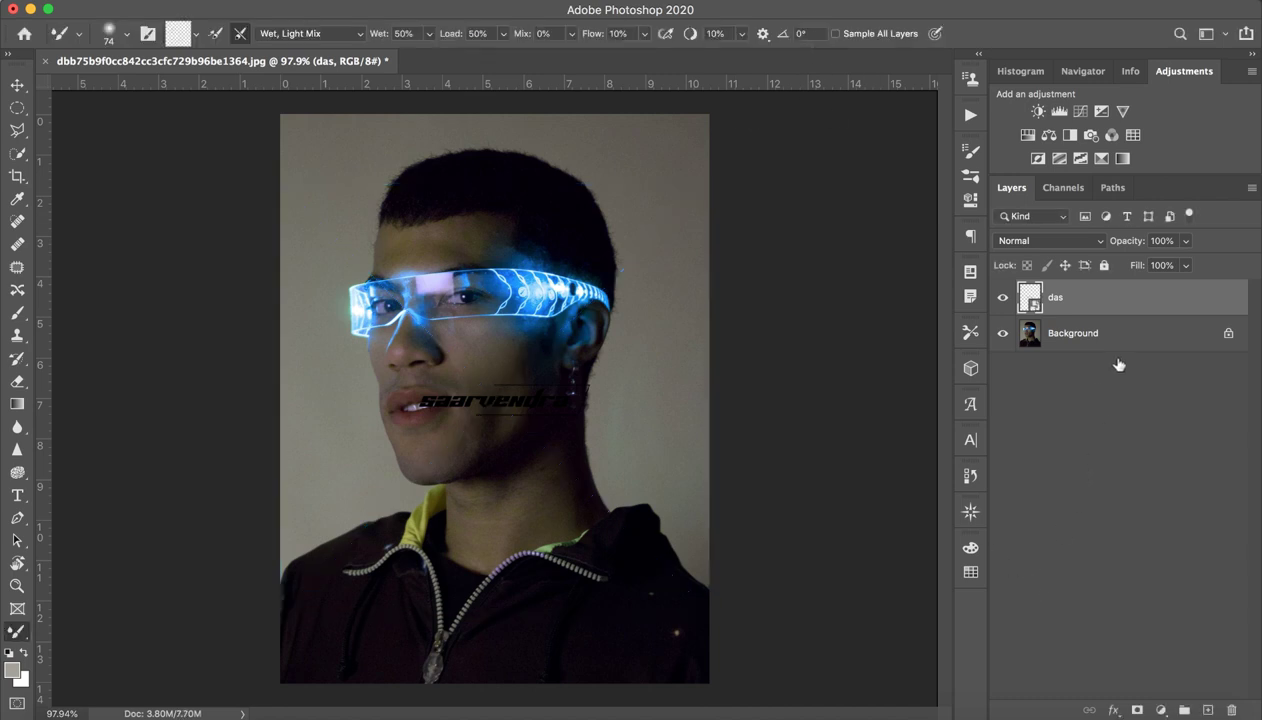
# Give the das layer a white Color Overlay effect.
pyautogui.doubleClick(1113, 300)
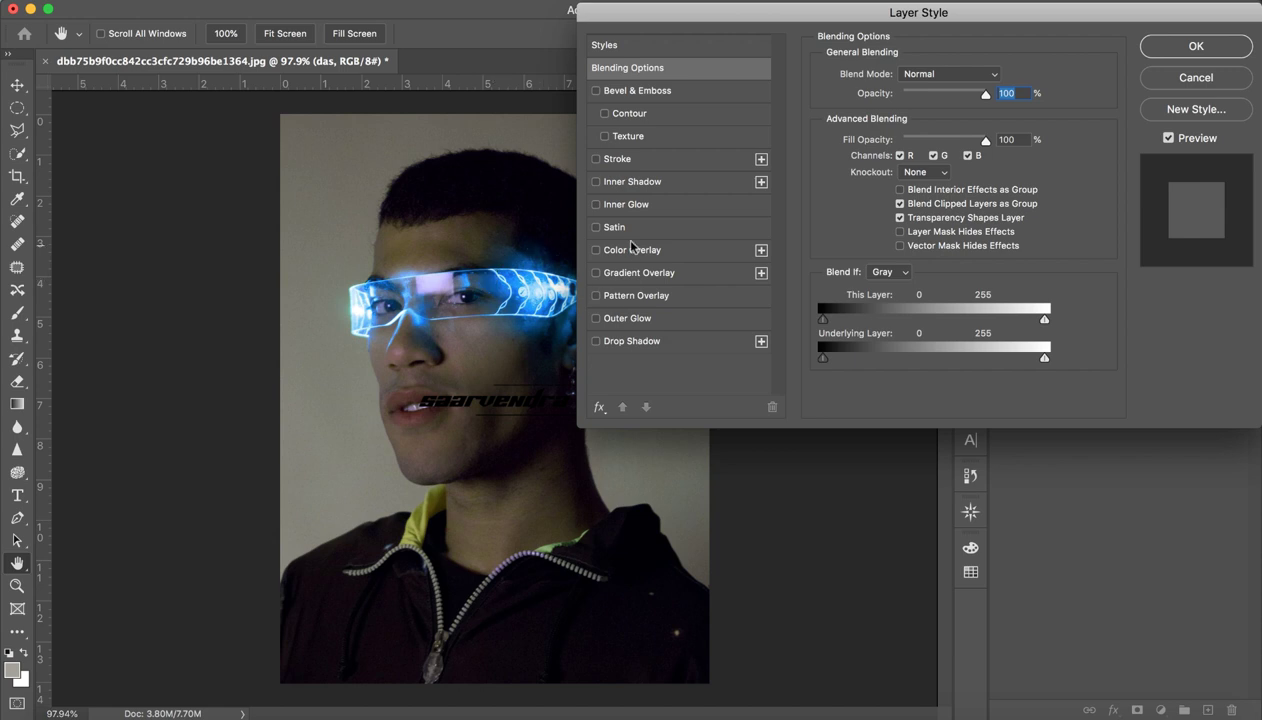
pyautogui.click(600, 250)
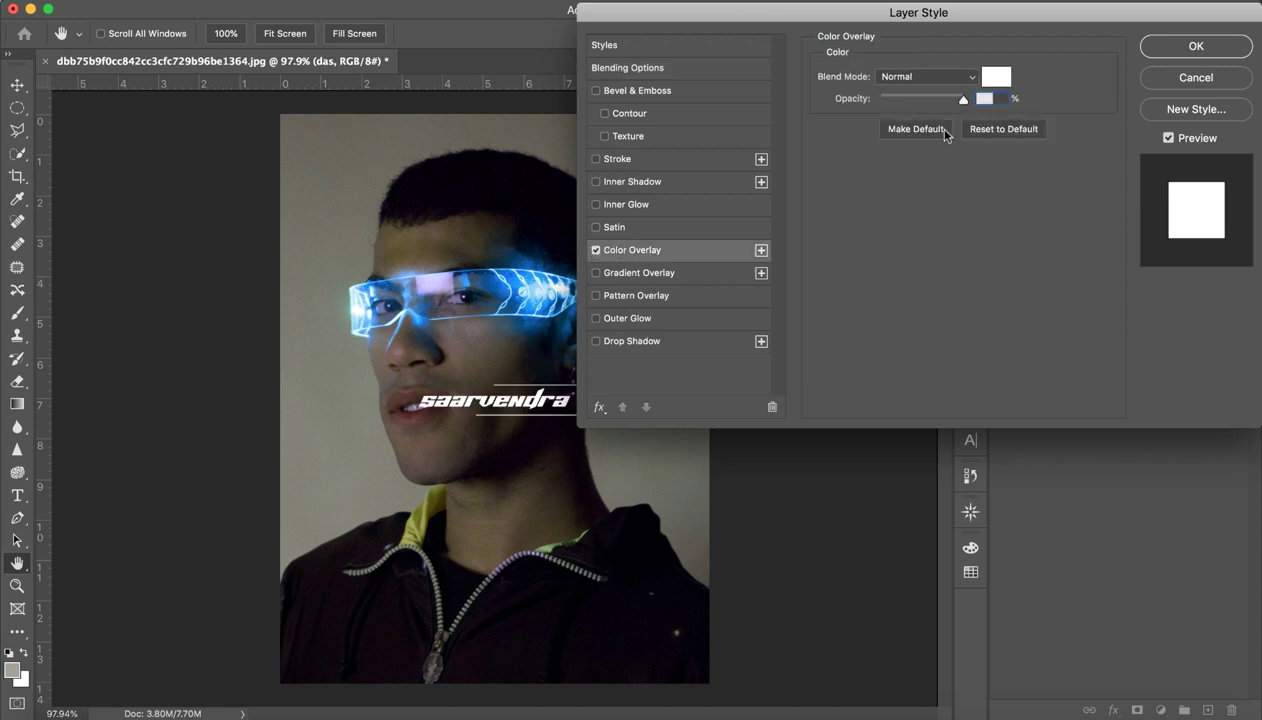
pyautogui.click(996, 76)
pyautogui.click(972, 77)
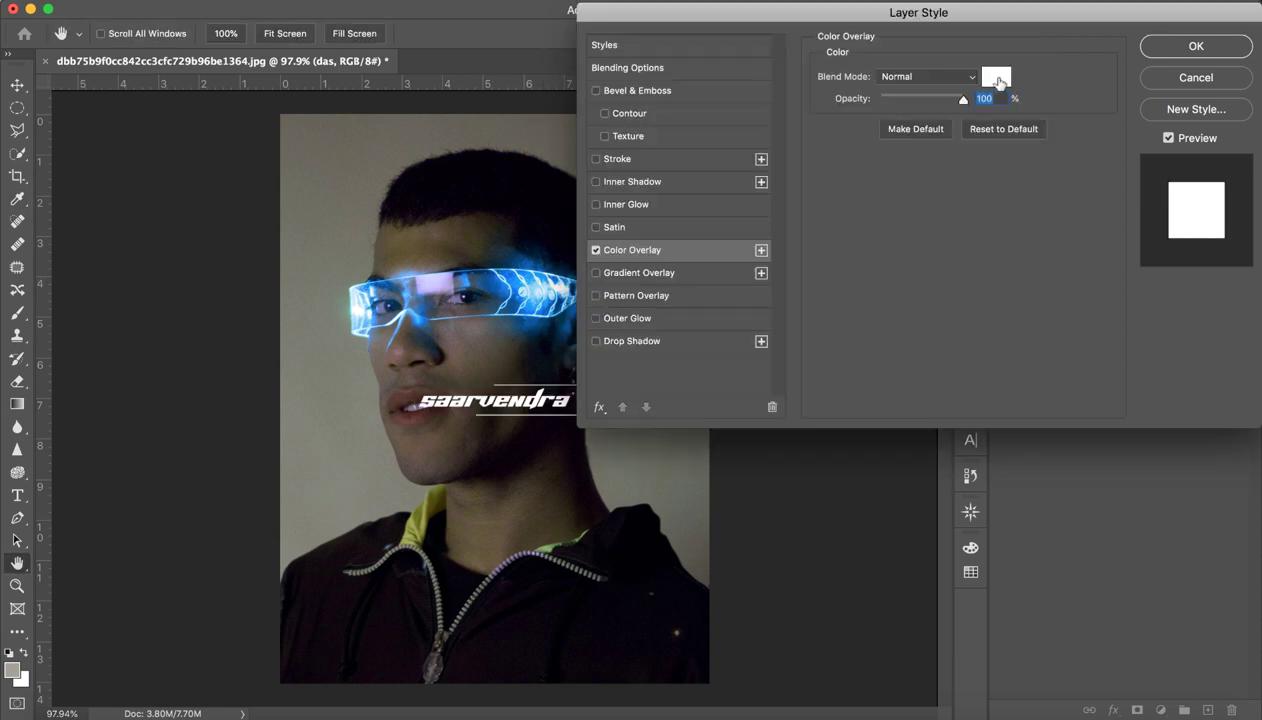
pyautogui.click(1199, 46)
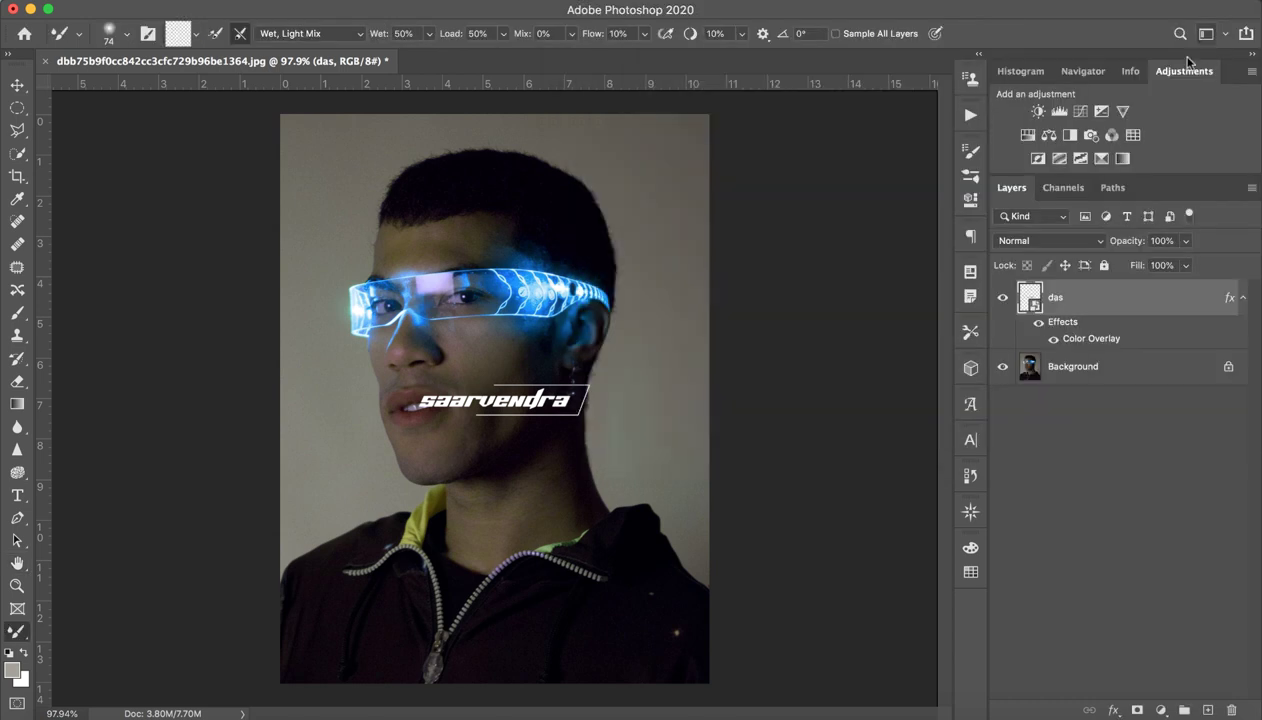
# Move the logo down over the chin and neck.
pyautogui.press('v')
pyautogui.moveTo(558, 411); pyautogui.dragTo(641, 490)
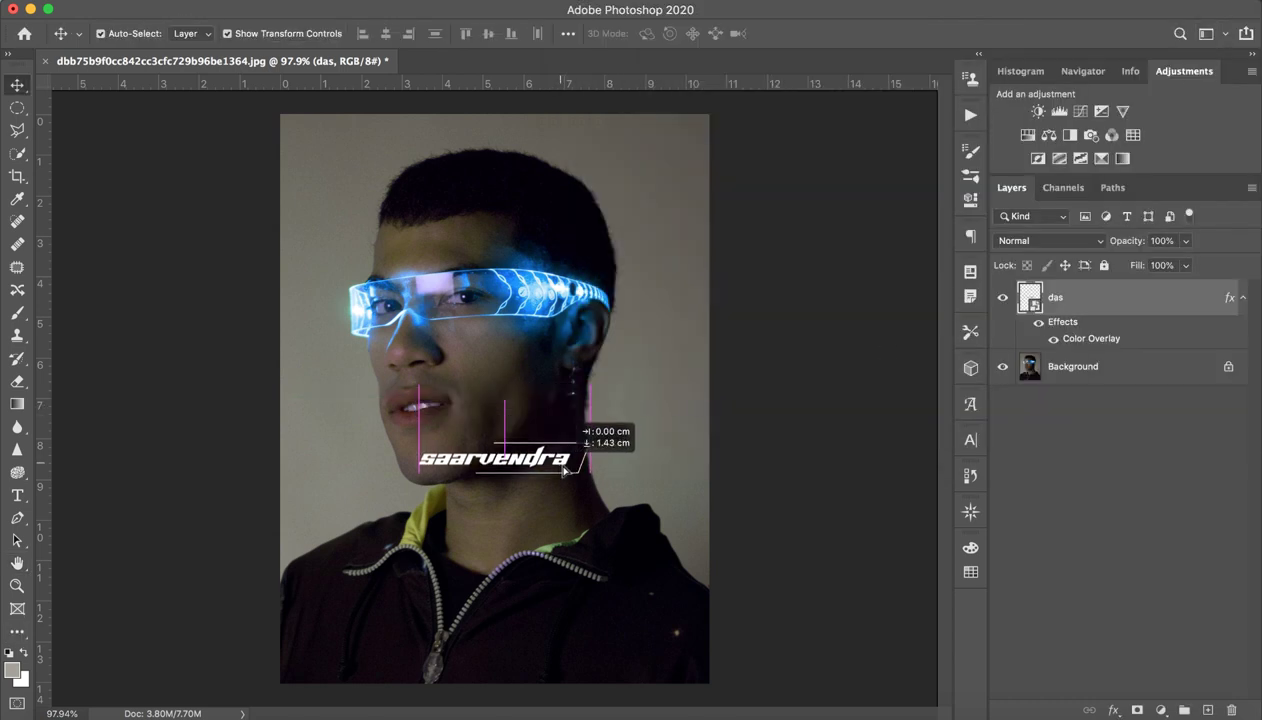
pyautogui.click(1146, 450)
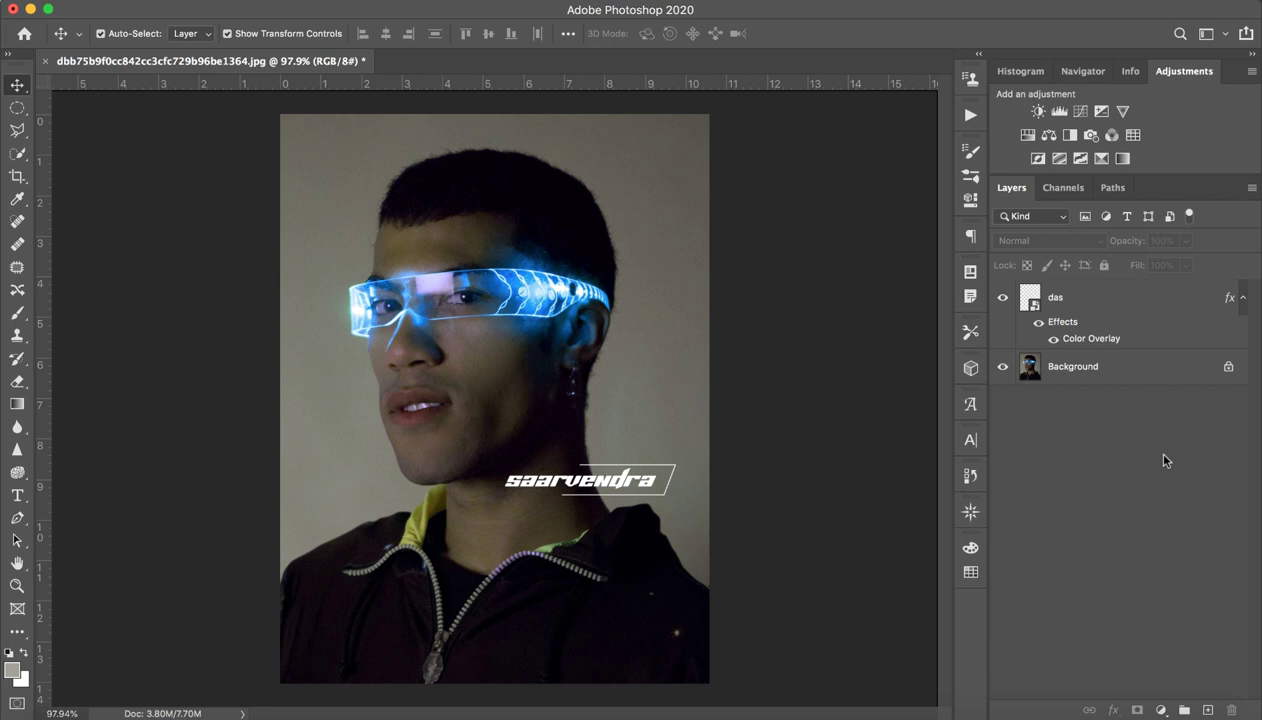
# Split the das layer's Underlying Layer Blend If sliders so letters drop out over dark skin.
pyautogui.click(1130, 306)
pyautogui.doubleClick(1151, 306)
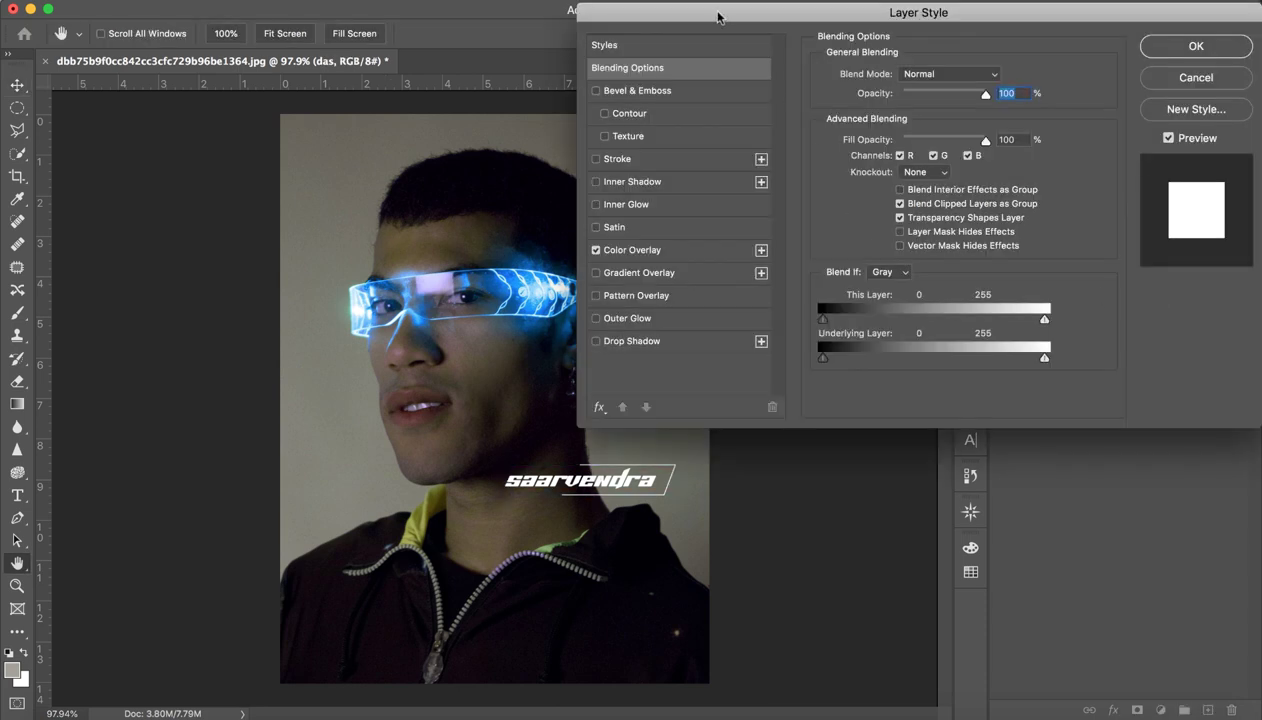
pyautogui.moveTo(718, 20); pyautogui.dragTo(802, 20)
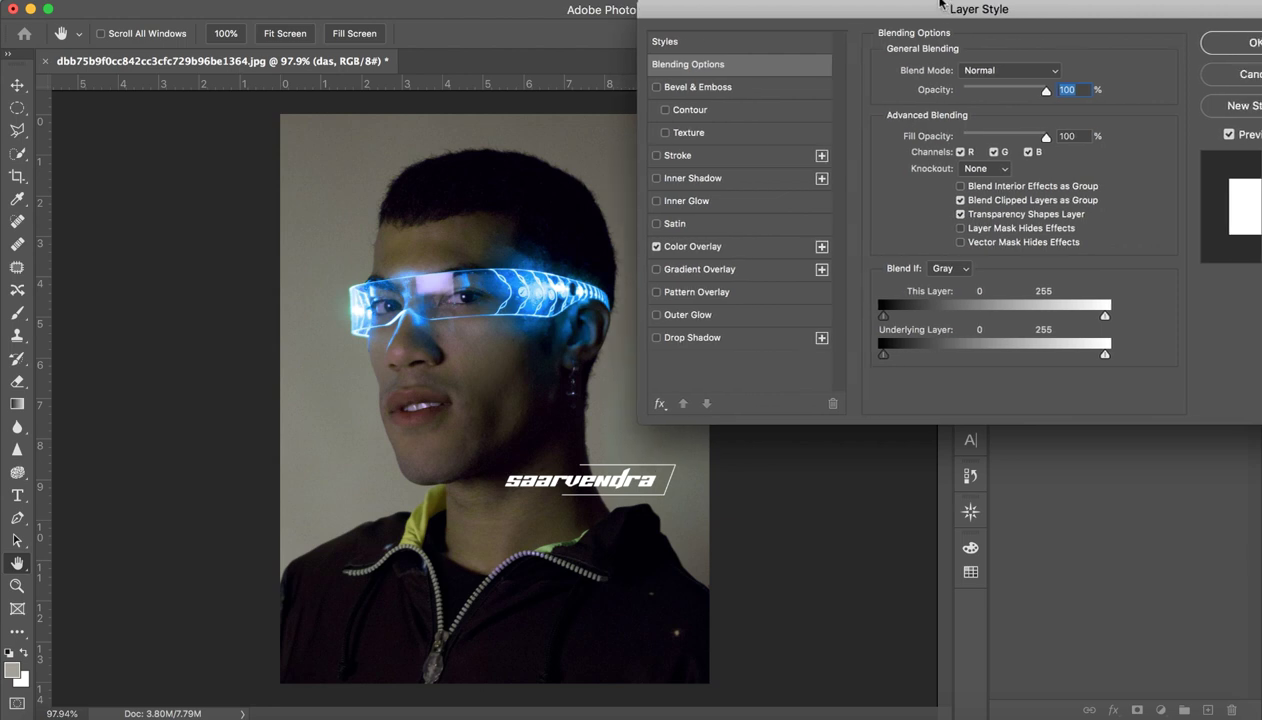
pyautogui.moveTo(966, 3); pyautogui.dragTo(953, 3)
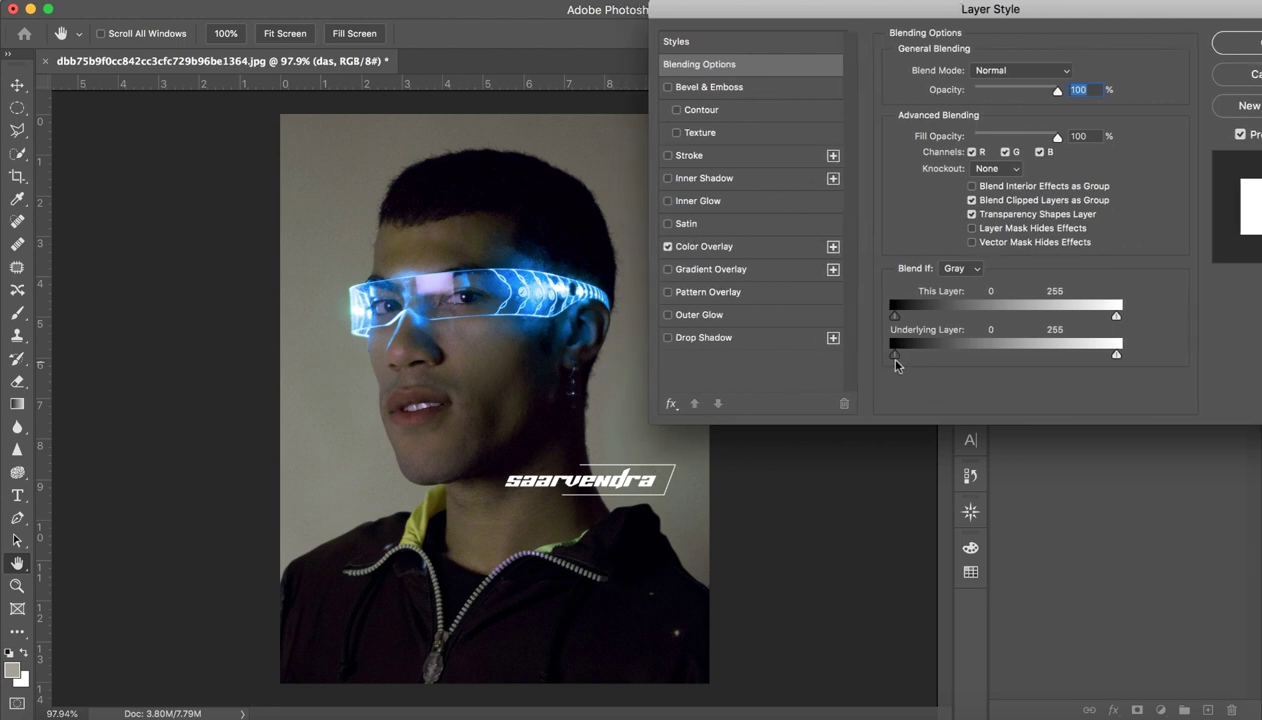
pyautogui.moveTo(894, 354)
pyautogui.mouseDown()
pyautogui.moveTo(1050, 352)
pyautogui.moveTo(894, 354)
pyautogui.mouseUp()
pyautogui.keyDown('alt'); pyautogui.moveTo(1116, 358); pyautogui.dragTo(894, 355); pyautogui.keyUp('alt')
pyautogui.moveTo(895, 355)
pyautogui.keyDown('alt'); pyautogui.mouseDown()
pyautogui.moveTo(1006, 361)
pyautogui.moveTo(892, 356)
pyautogui.mouseUp(); pyautogui.keyUp('alt')
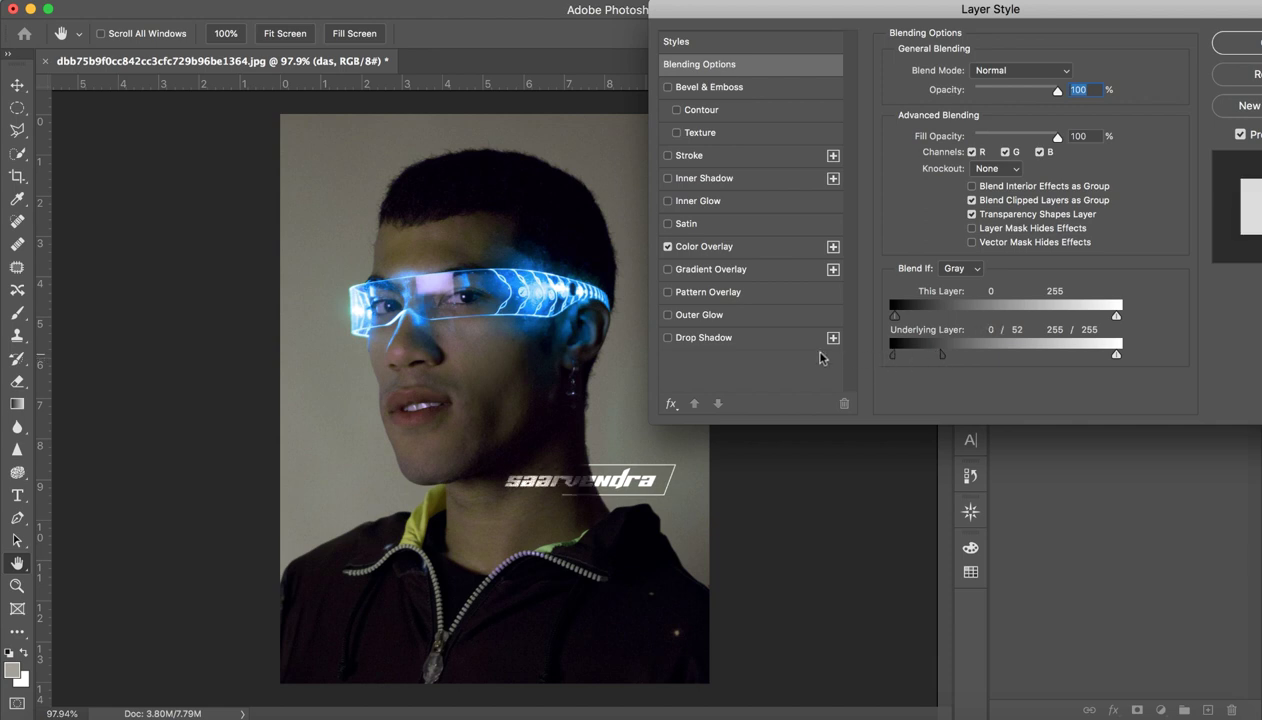
pyautogui.click(1235, 44)
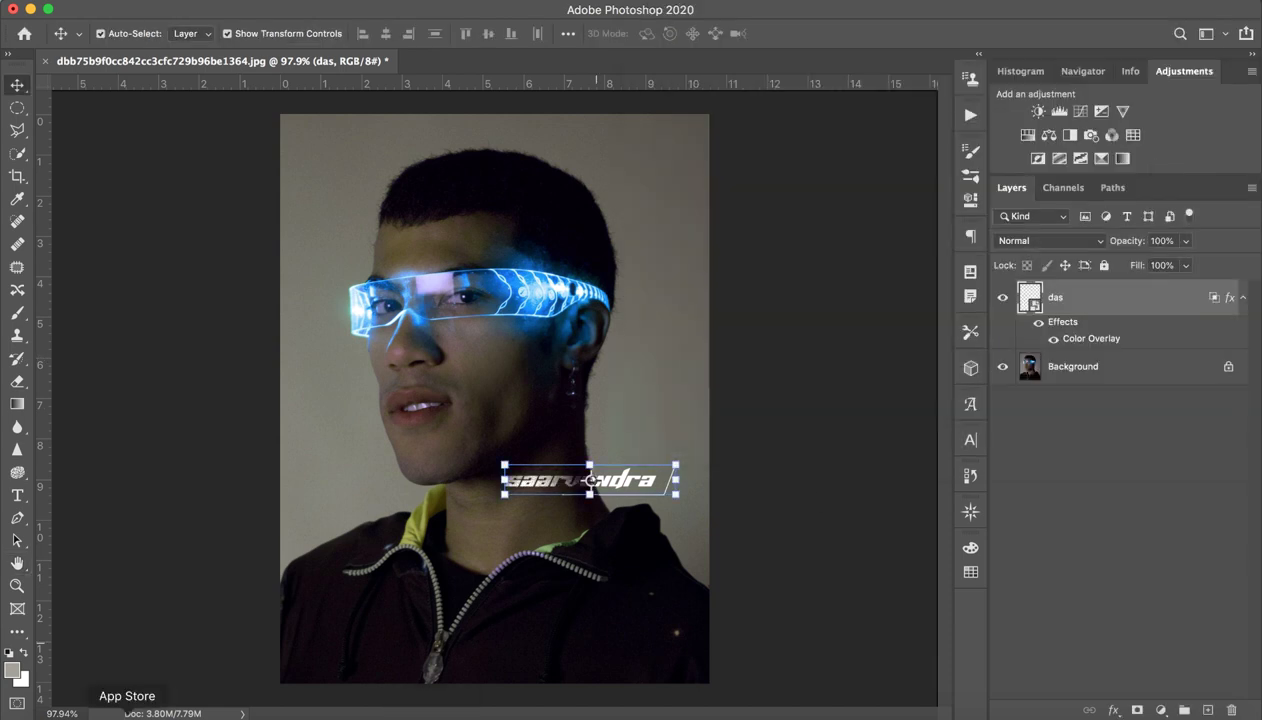
# Add a layer mask to the das layer and zoom in on the logo.
pyautogui.click(1112, 561)
pyautogui.click(1097, 305)
pyautogui.click(1137, 710)
pyautogui.press('z')
pyautogui.moveTo(555, 478); pyautogui.dragTo(712, 494)
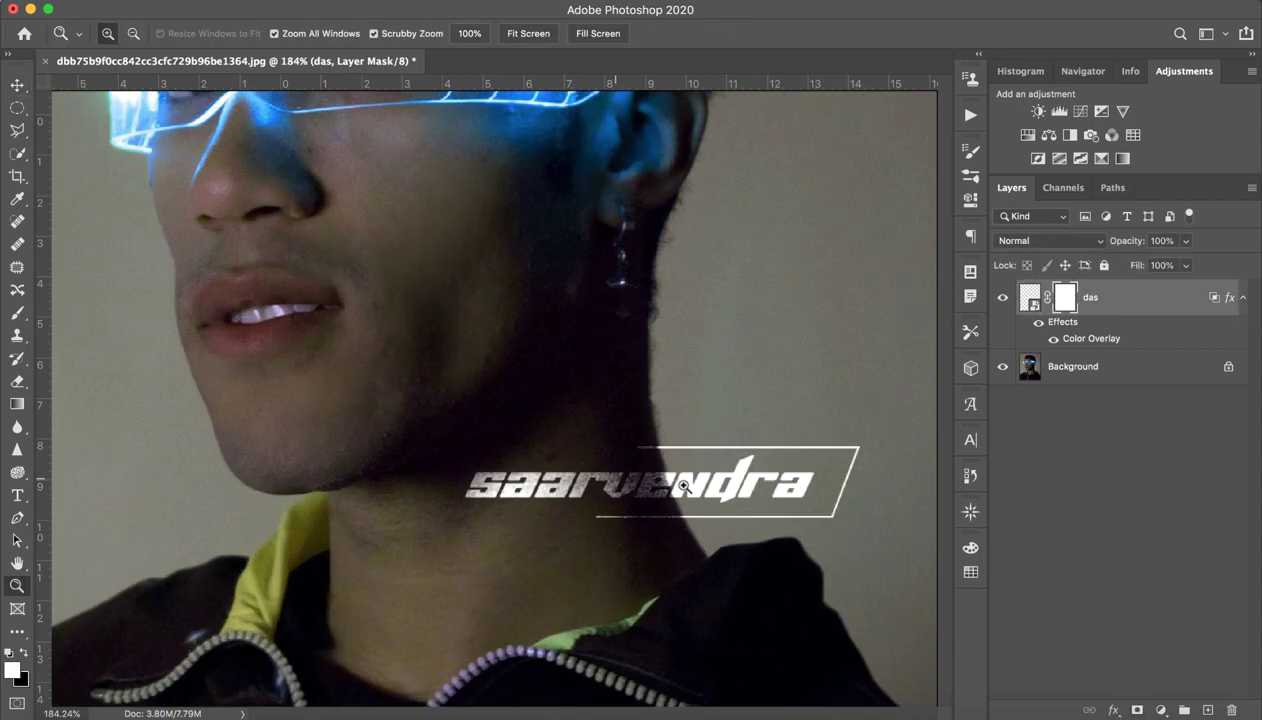
# Paint black on the mask to hide the logo's right part after "saarv".
pyautogui.press('b')
pyautogui.moveTo(881, 469); pyautogui.dragTo(862, 474)
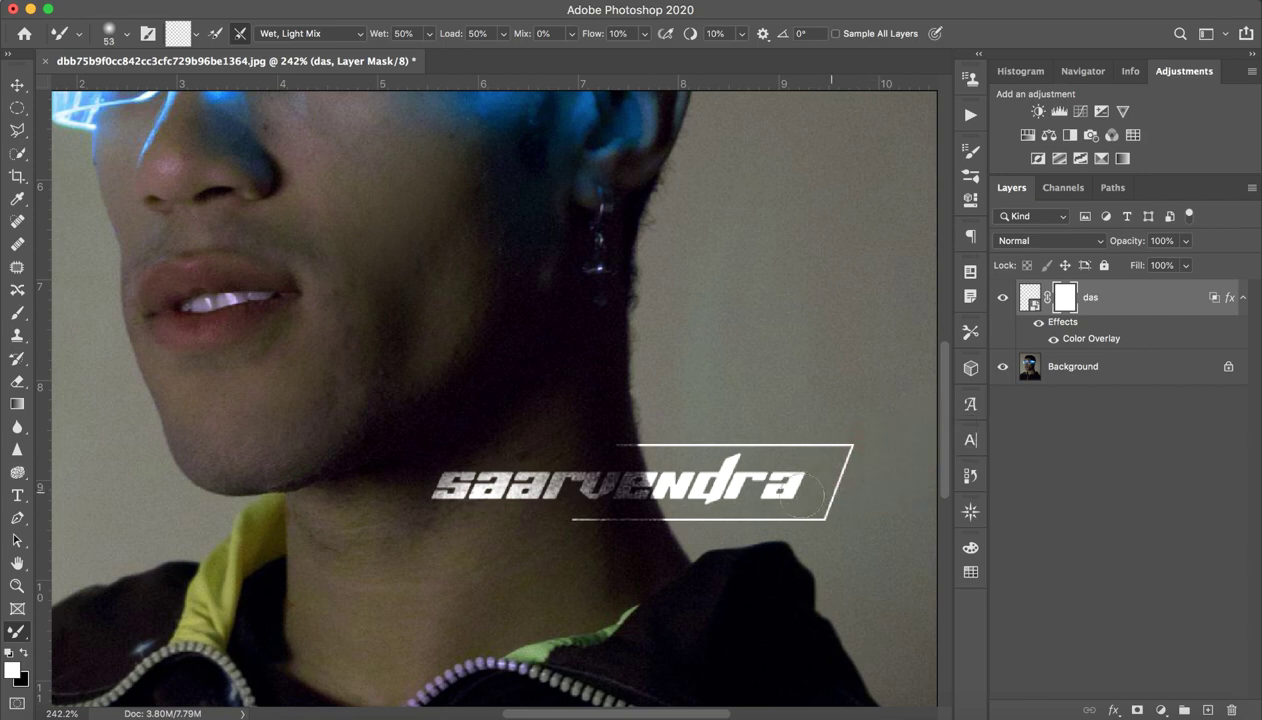
pyautogui.moveTo(803, 505); pyautogui.dragTo(818, 493)
pyautogui.click(17, 313)
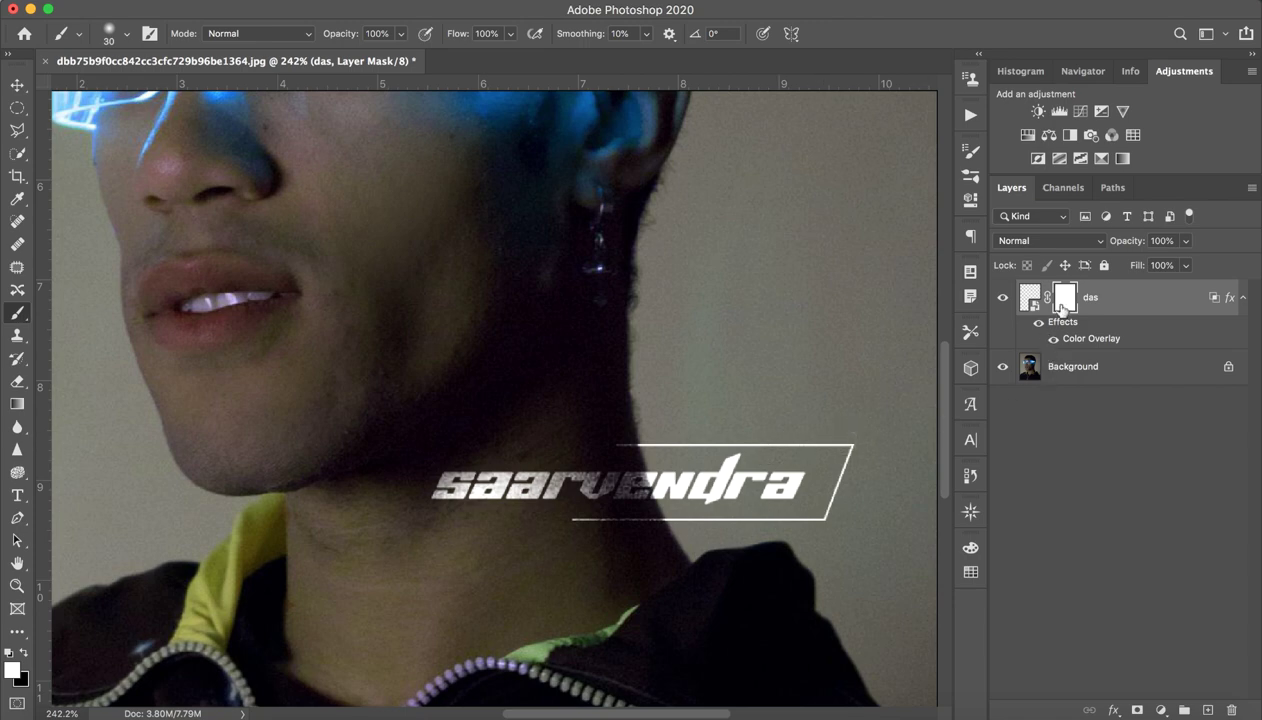
pyautogui.click(24, 652)
pyautogui.moveTo(837, 512)
pyautogui.mouseDown()
pyautogui.moveTo(826, 486)
pyautogui.moveTo(848, 446)
pyautogui.moveTo(622, 443)
pyautogui.moveTo(672, 508)
pyautogui.moveTo(685, 480)
pyautogui.moveTo(790, 510)
pyautogui.moveTo(690, 490)
pyautogui.moveTo(727, 459)
pyautogui.moveTo(690, 451)
pyautogui.moveTo(730, 498)
pyautogui.mouseUp()
pyautogui.press('z')
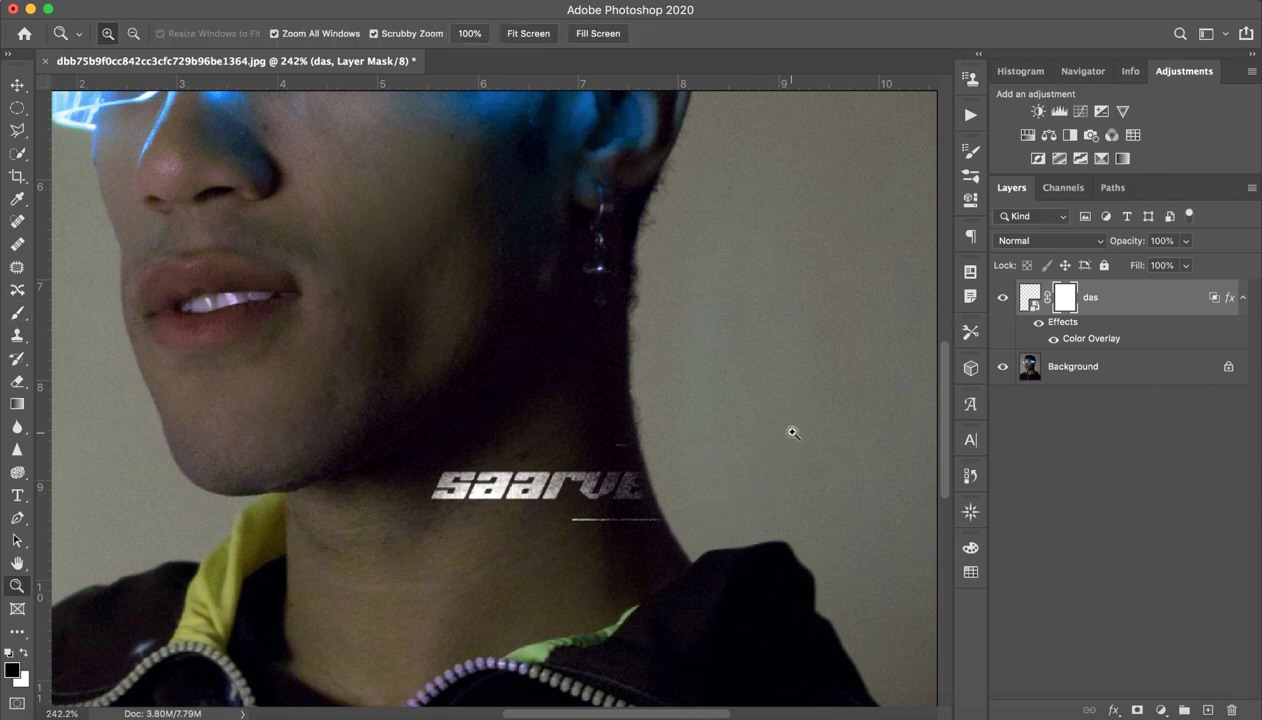
pyautogui.moveTo(791, 430); pyautogui.dragTo(677, 425)
# Hide and delete the das logo layer.
pyautogui.press('b')
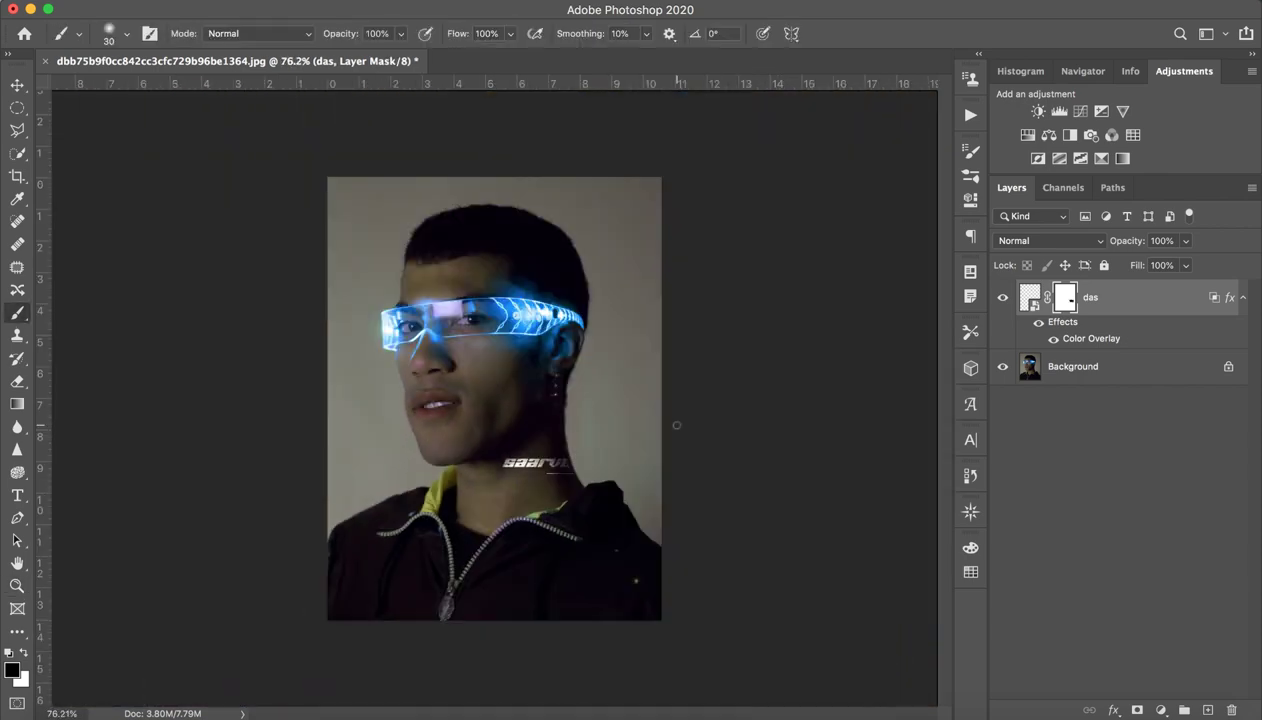
pyautogui.click(1002, 299)
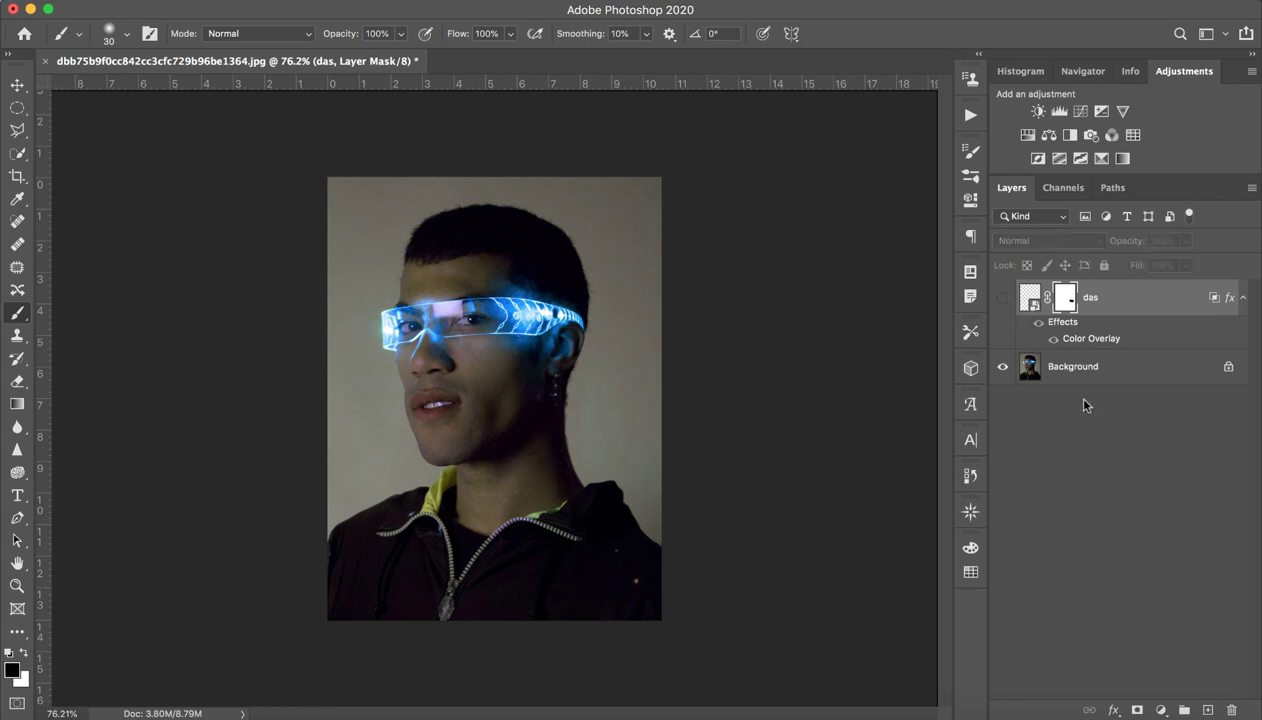
pyautogui.press('BackSpace')
pyautogui.press('BackSpace')
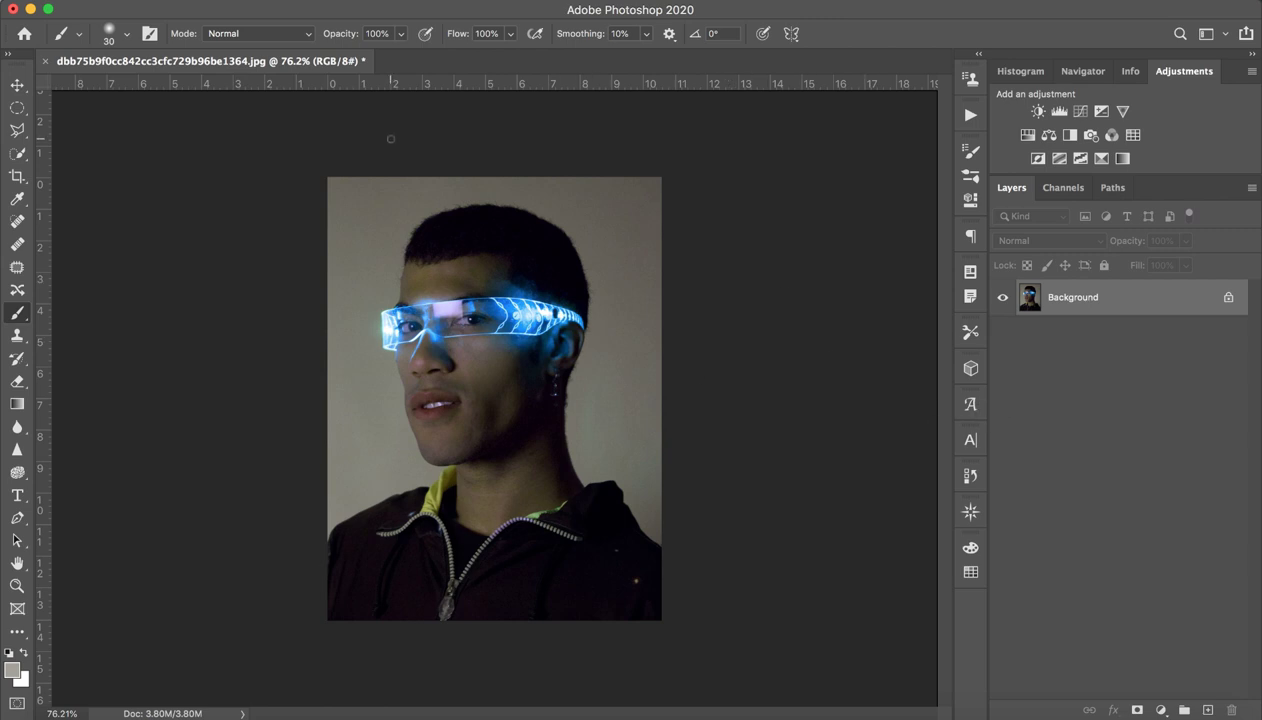
# Review the Image > Mode colour modes, leaving the portrait in RGB Color.
pyautogui.press('super+plus')
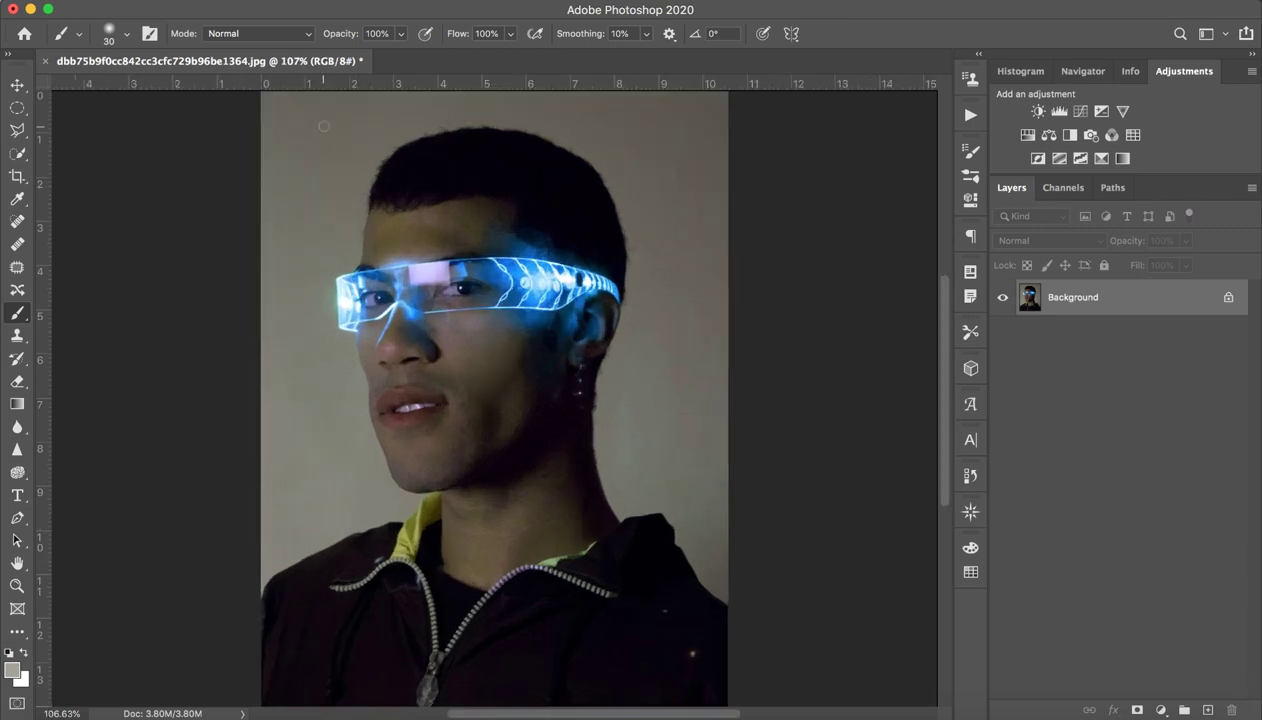
pyautogui.click(265, 0)
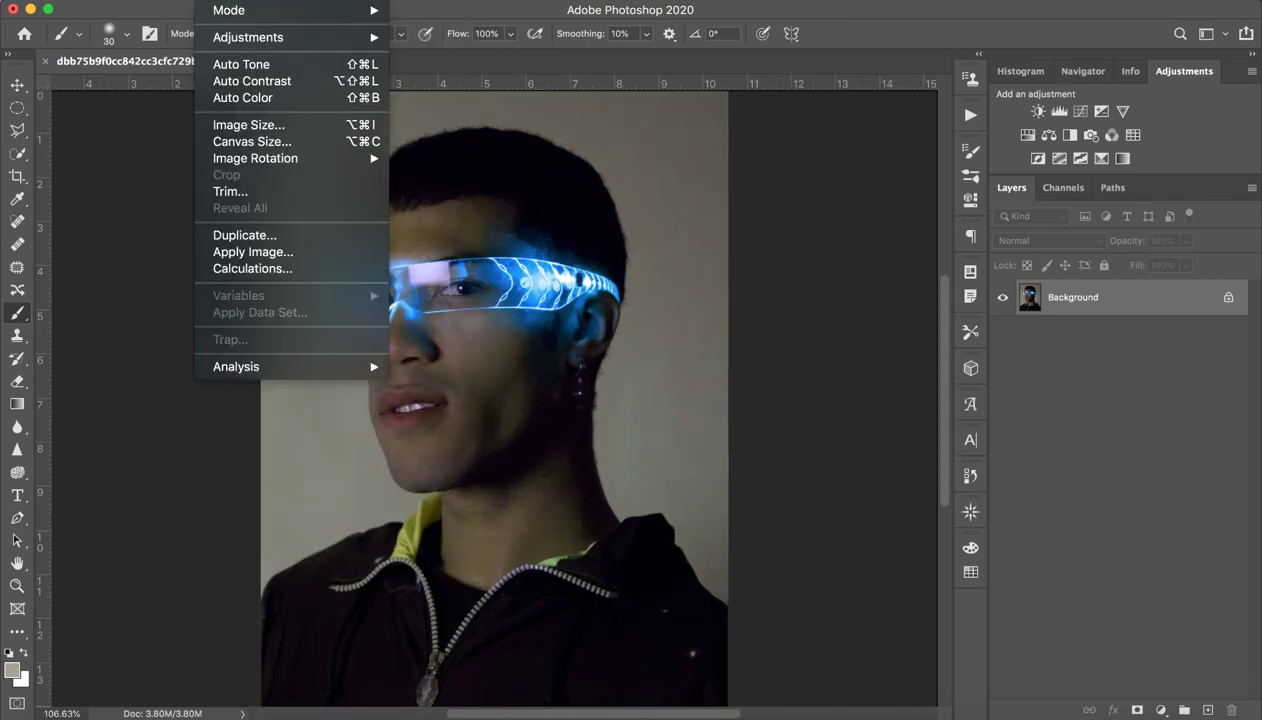
pyautogui.moveTo(290, 10)
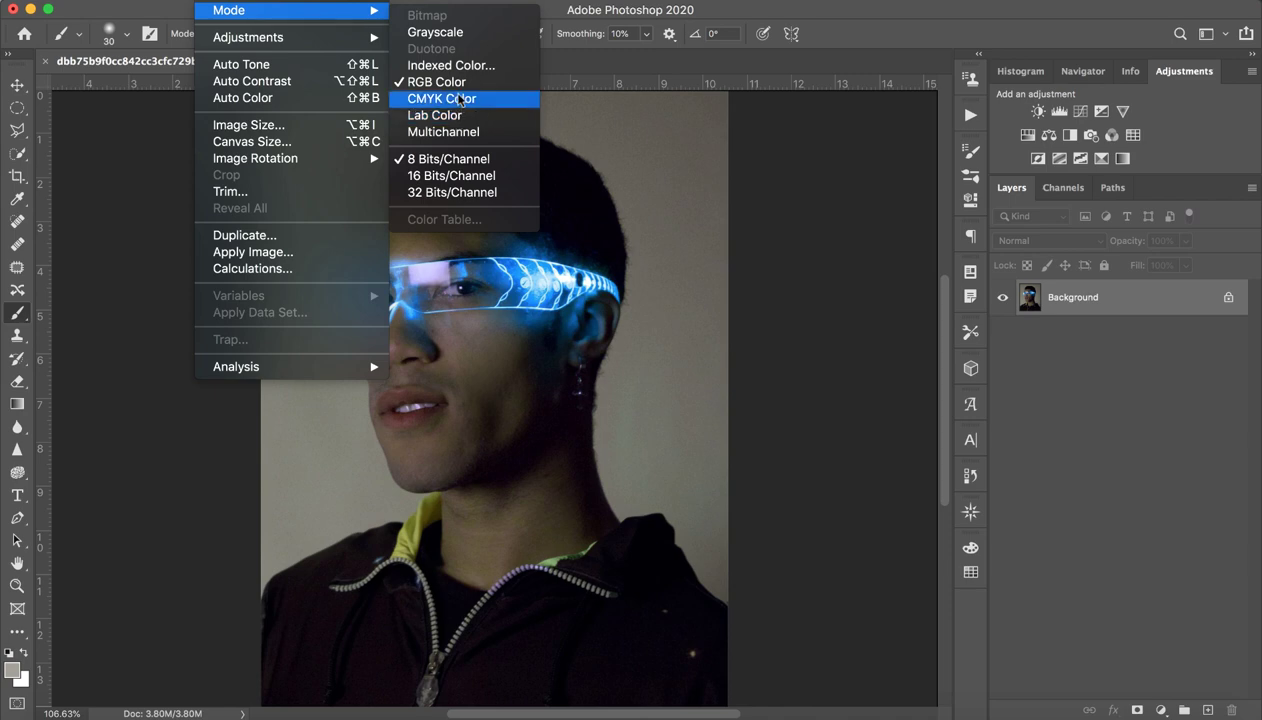
pyautogui.click(463, 82)
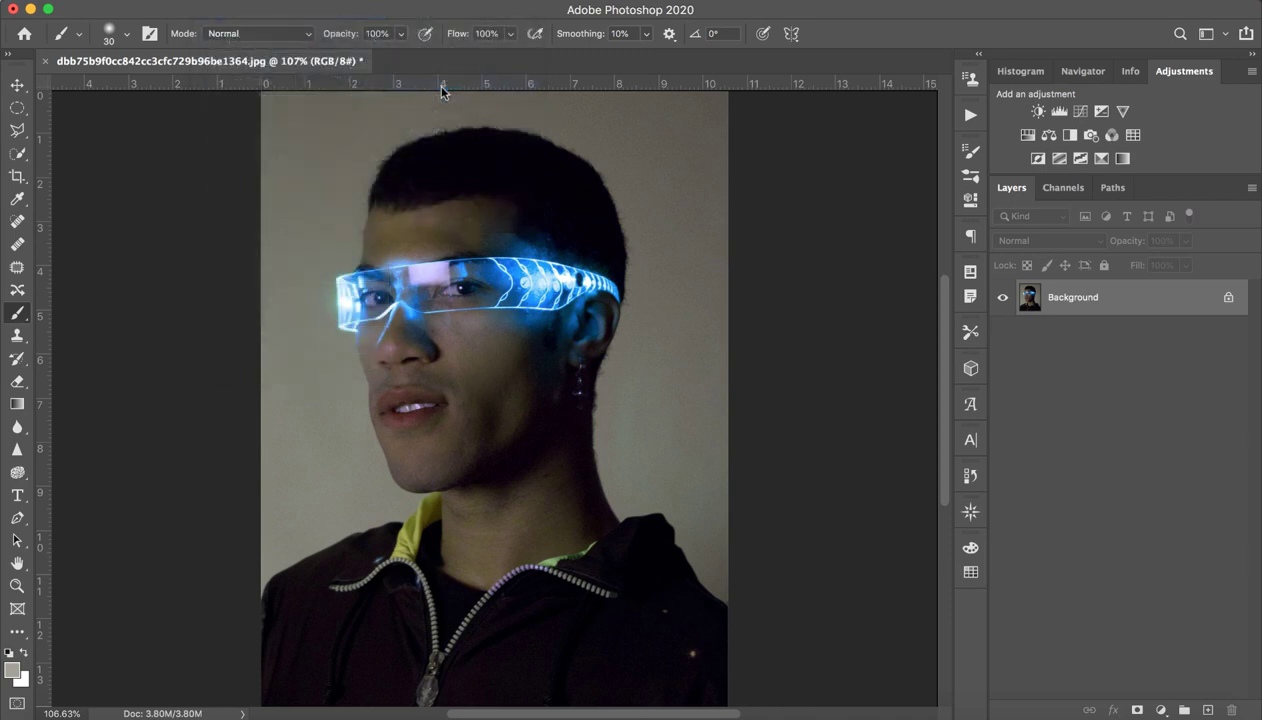
pyautogui.click(222, 0)
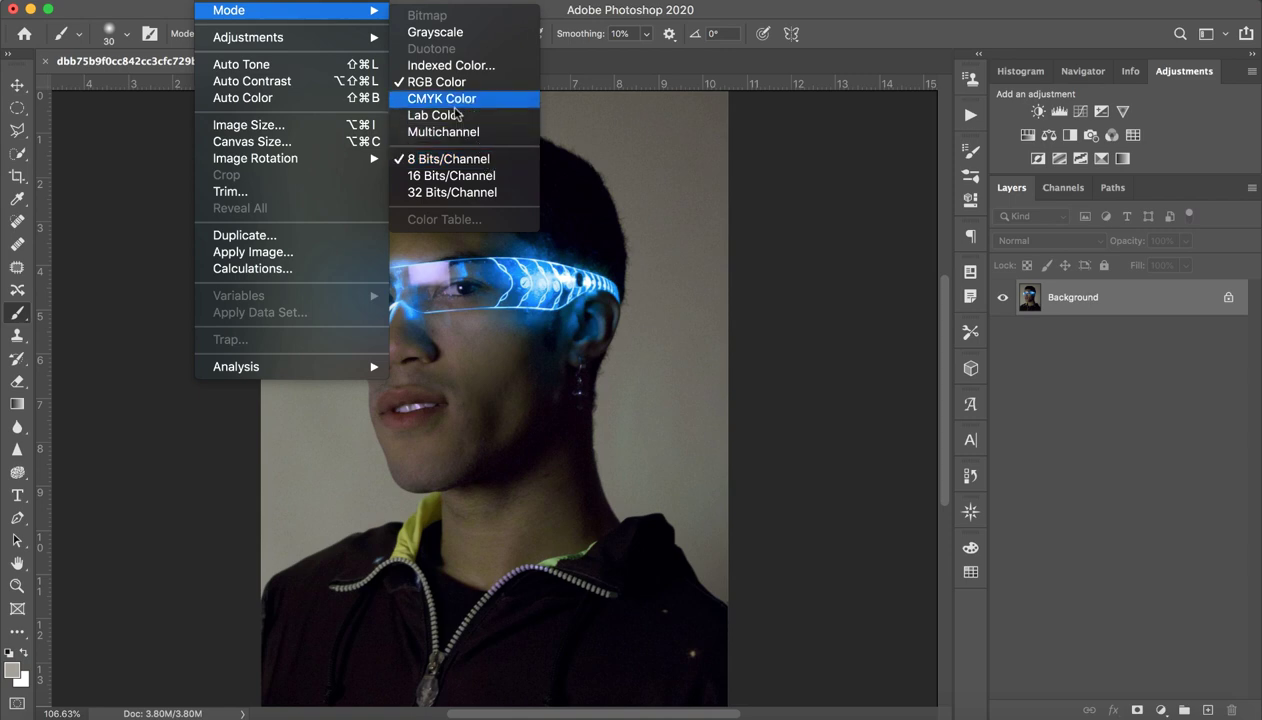
pyautogui.click(1190, 487)
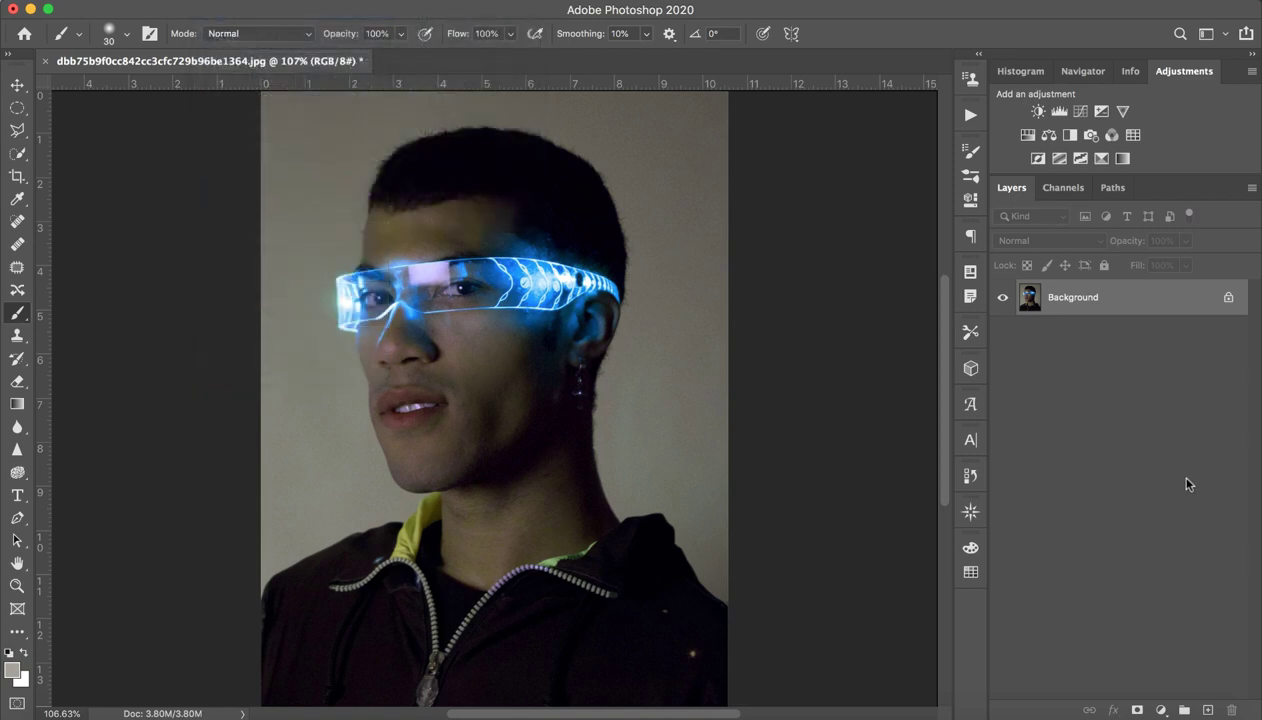